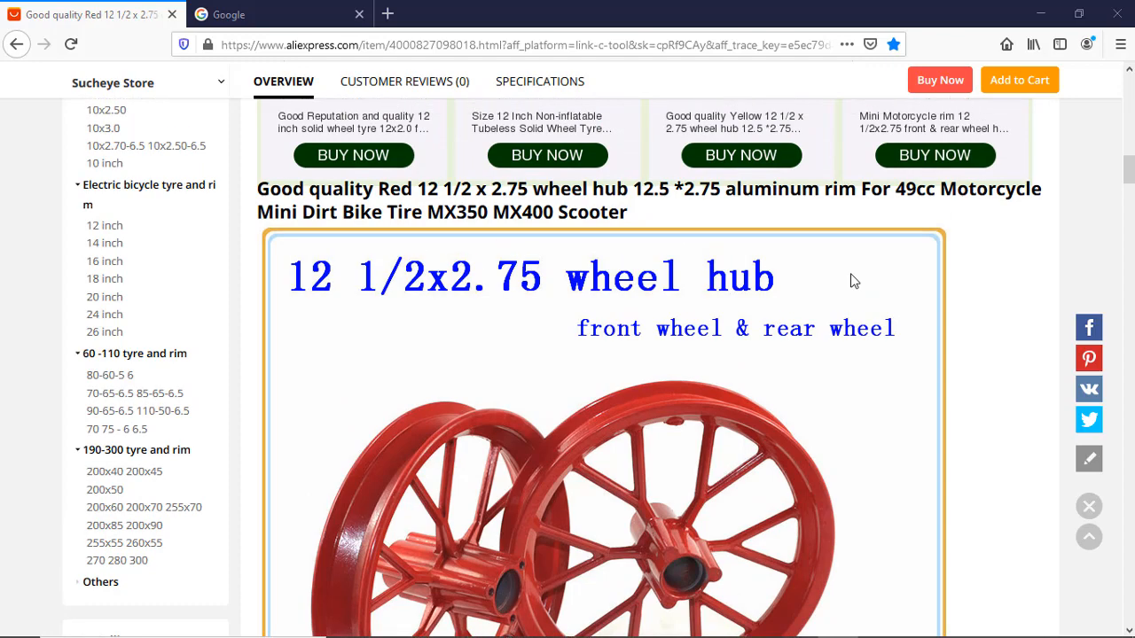
# - Examine the wheel hub photos on the product page for the front and rear wheel shapes and the rear hub's labelled dimensions
pyautogui.scroll(-3, 850, 279)
pyautogui.scroll(-7, 684, 317)
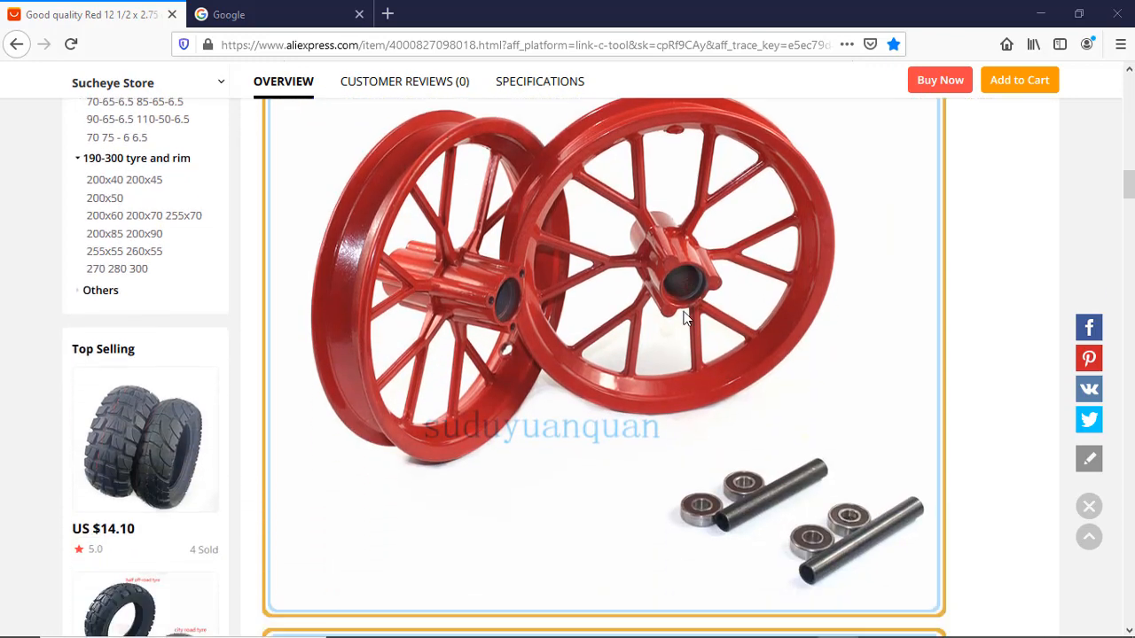
pyautogui.scroll(-9, 682, 316)
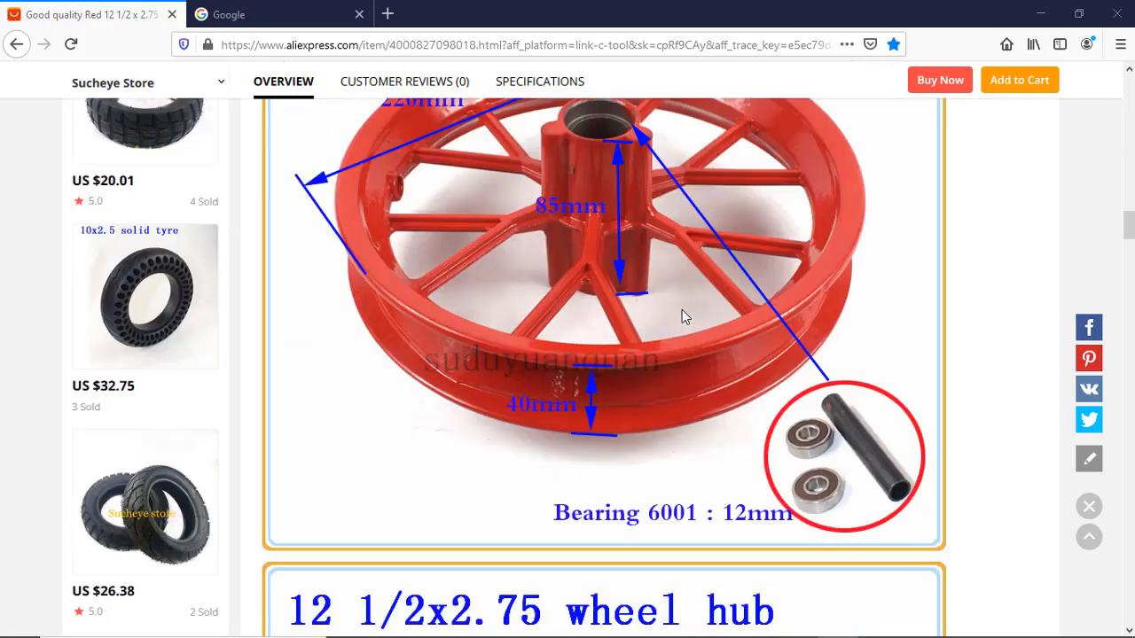
pyautogui.scroll(-2, 681, 312)
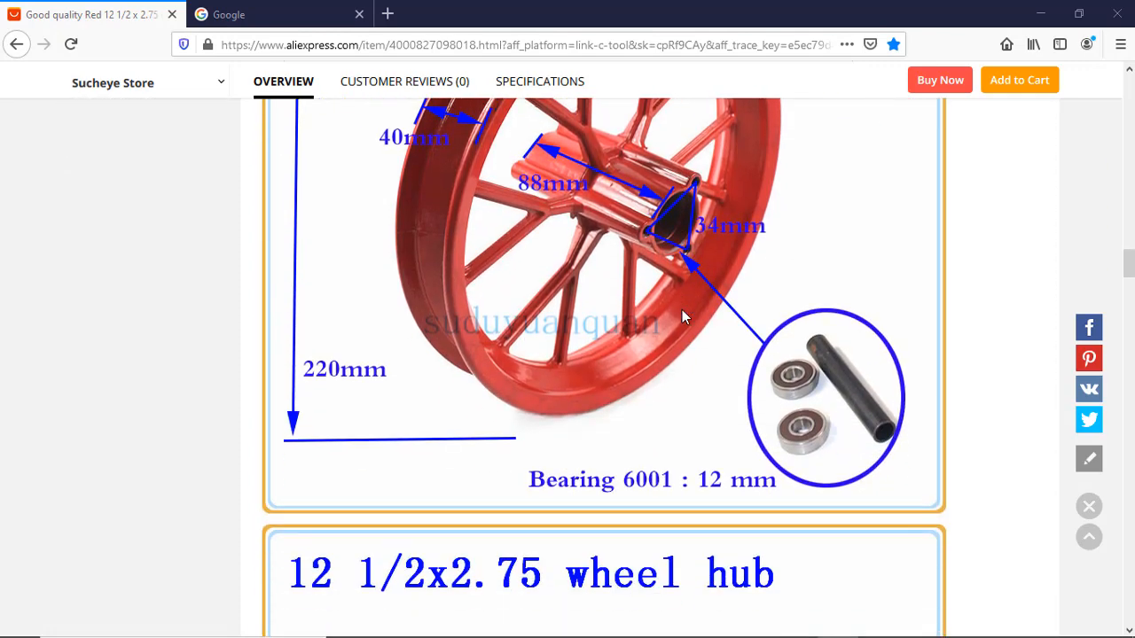
pyautogui.scroll(1, 682, 312)
pyautogui.scroll(1, 439, 372)
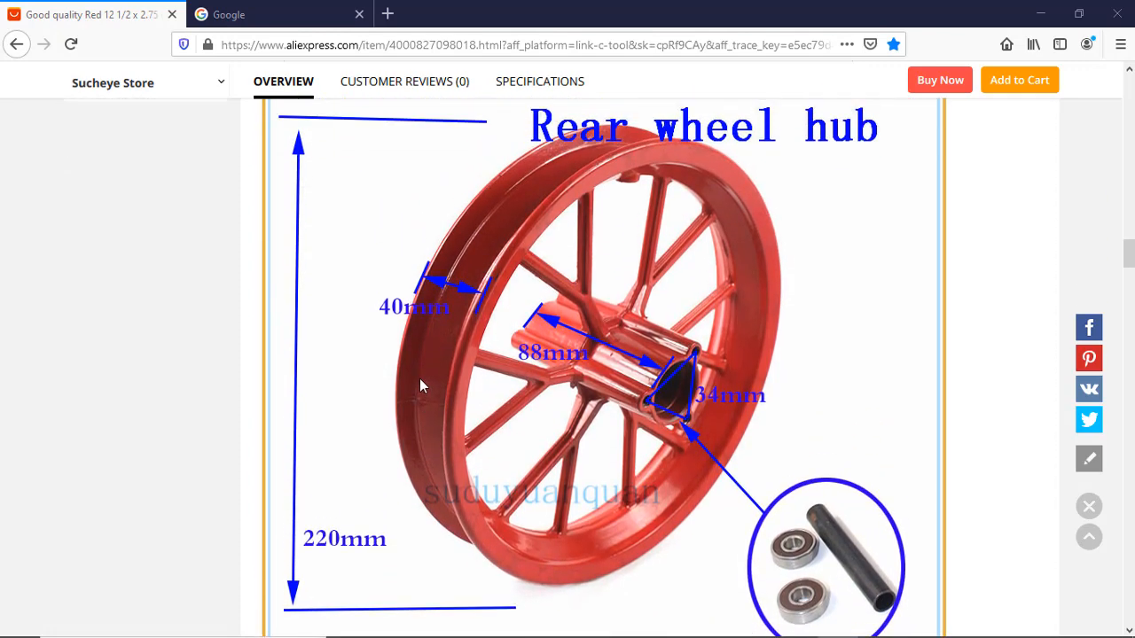
pyautogui.scroll(1, 693, 263)
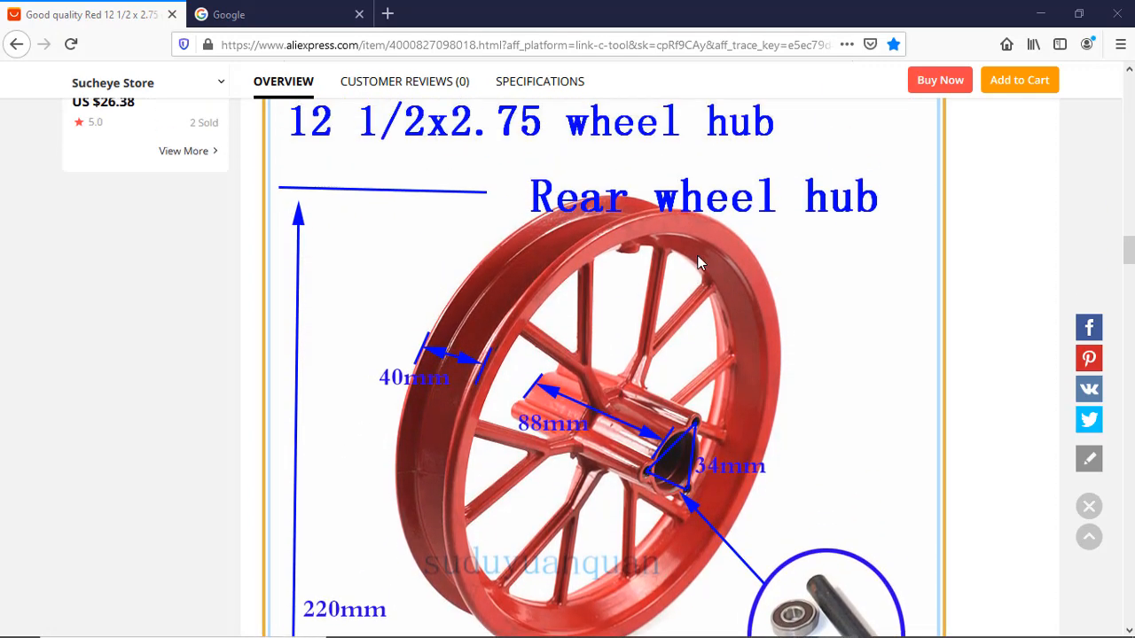
pyautogui.scroll(-1, 699, 258)
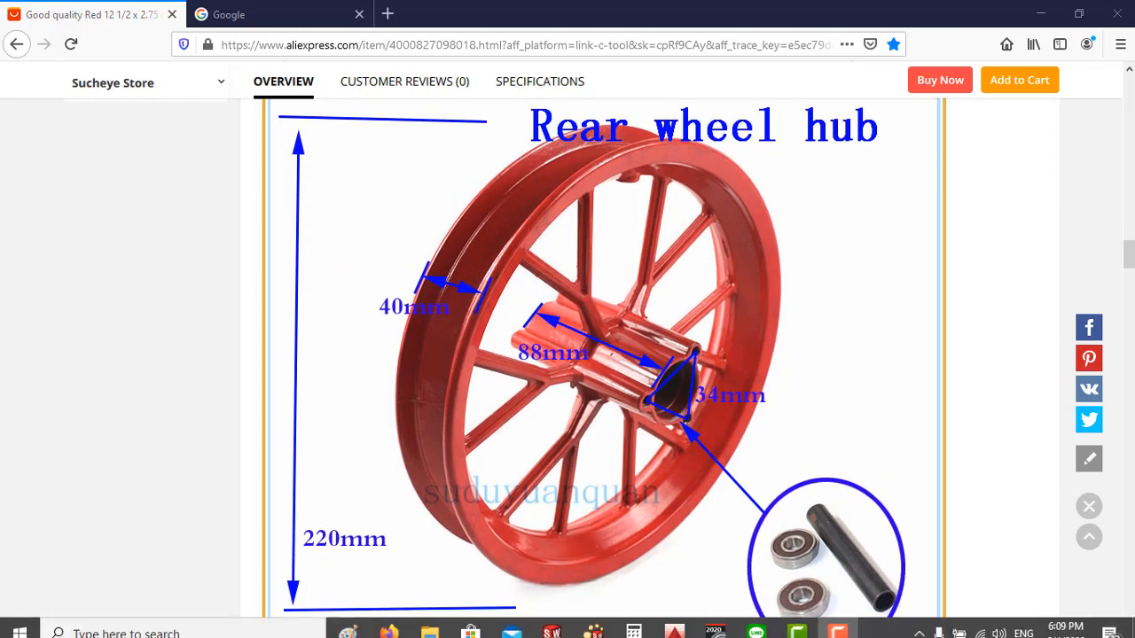
# - Switch to SOLIDWORKS and create a new part from the LEC PART template
pyautogui.click(552, 623)
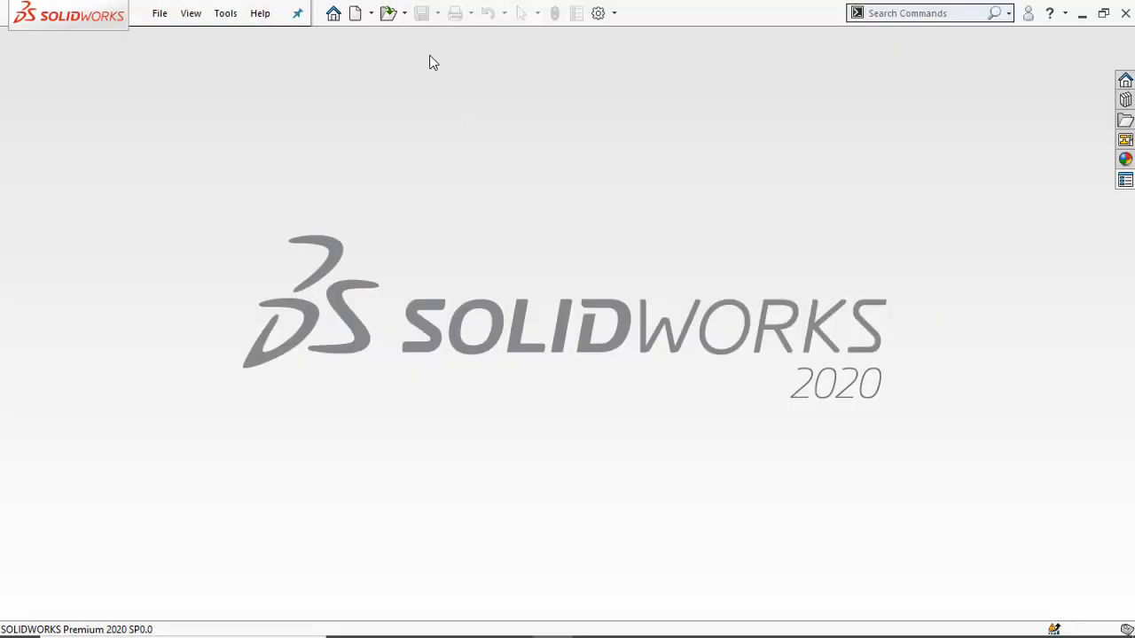
pyautogui.click(355, 15)
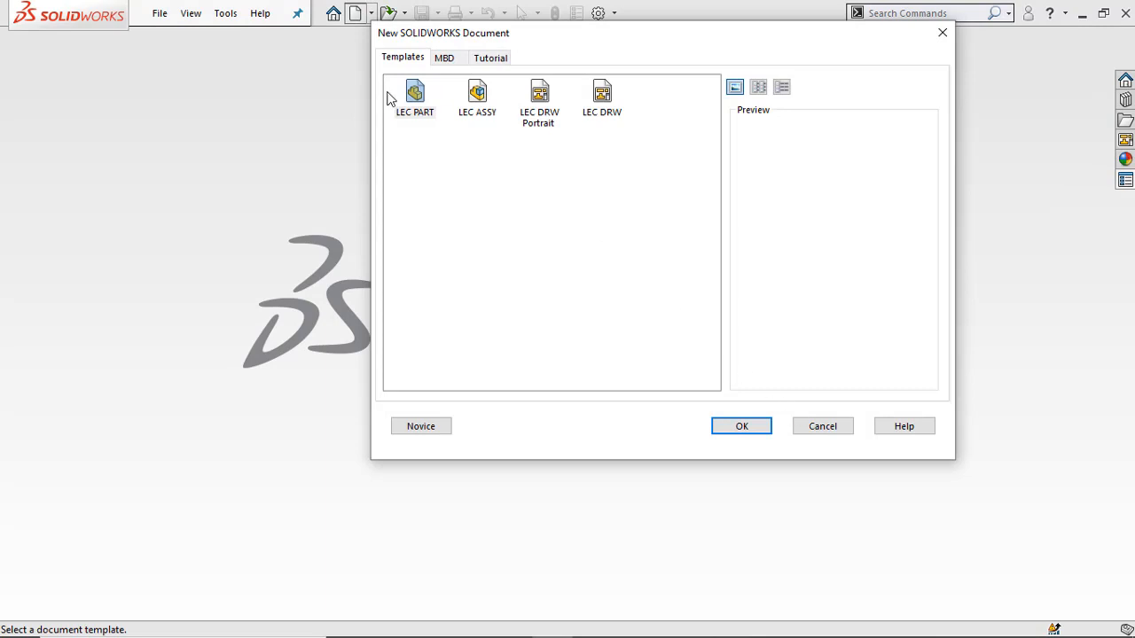
pyautogui.click(426, 96)
pyautogui.click(747, 426)
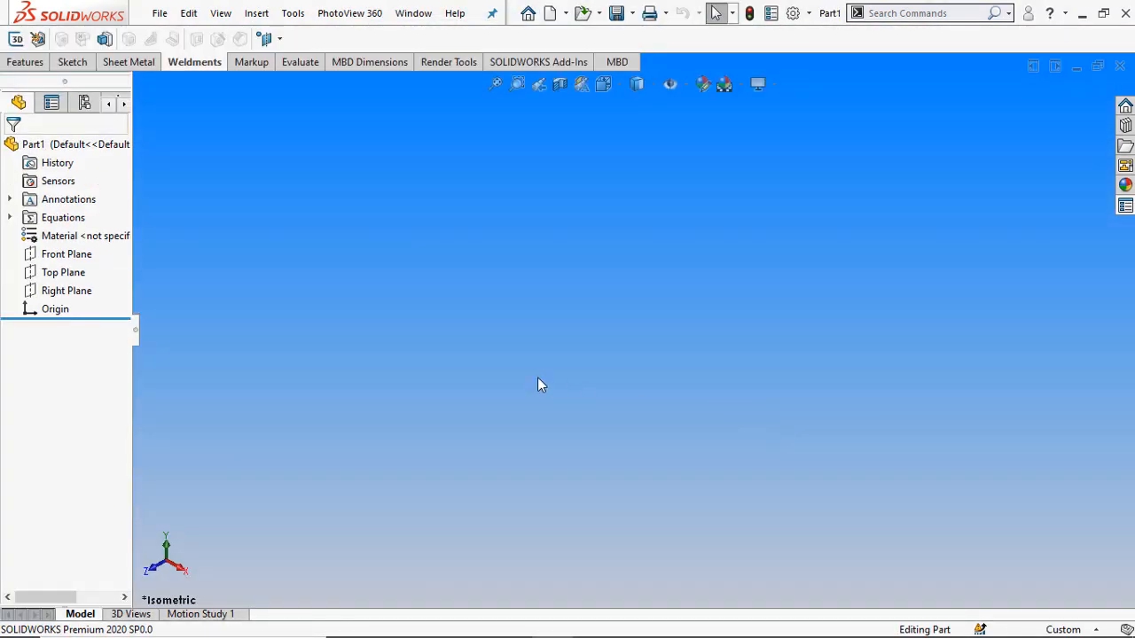
# - Start a sketch on the Front Plane and draw a horizontal centerline ending at the origin
pyautogui.click(79, 258)
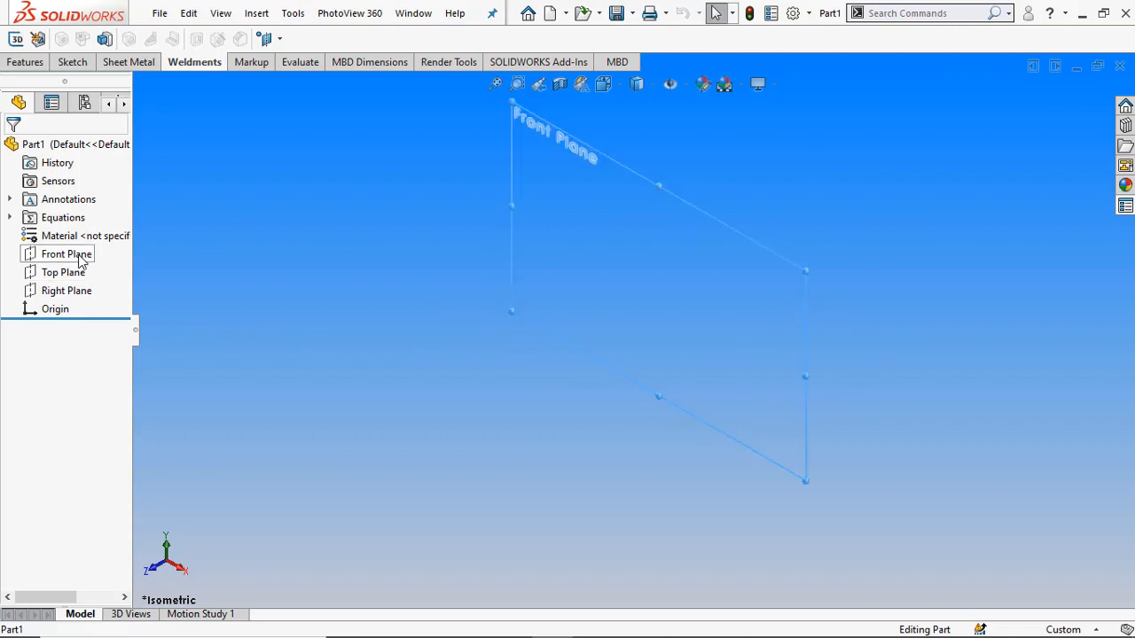
pyautogui.click(94, 233)
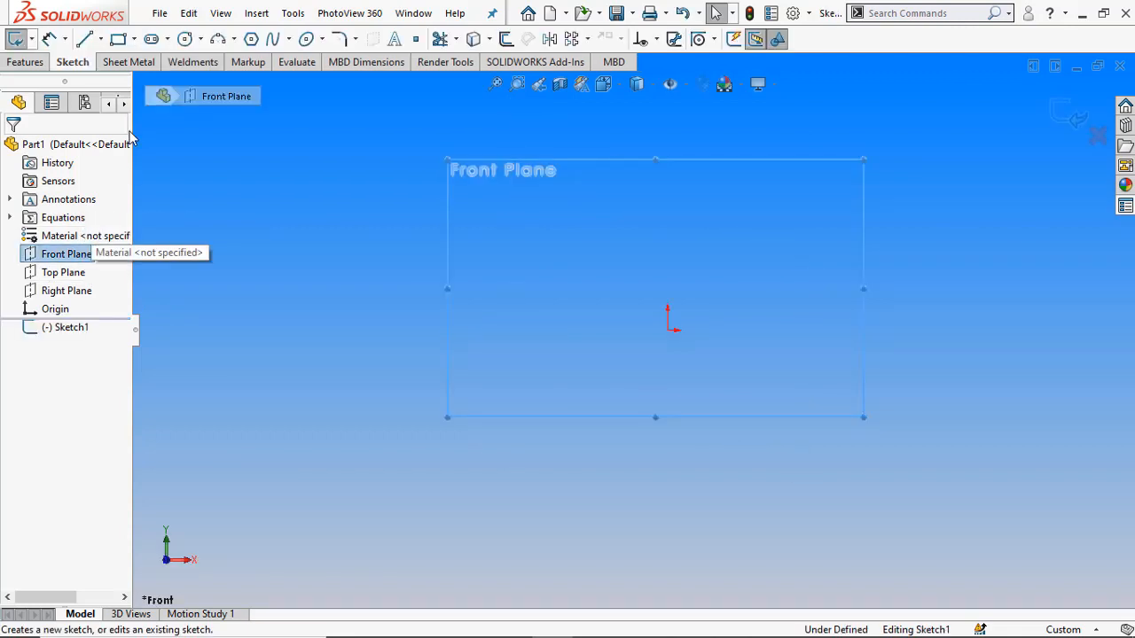
pyautogui.click(102, 39)
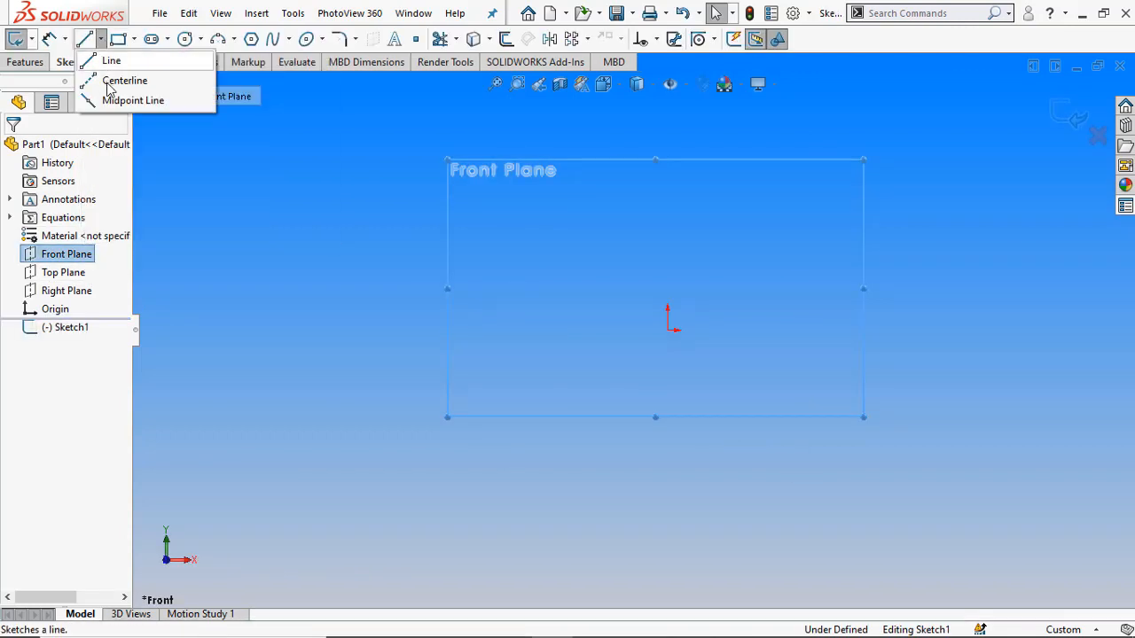
pyautogui.click(122, 79)
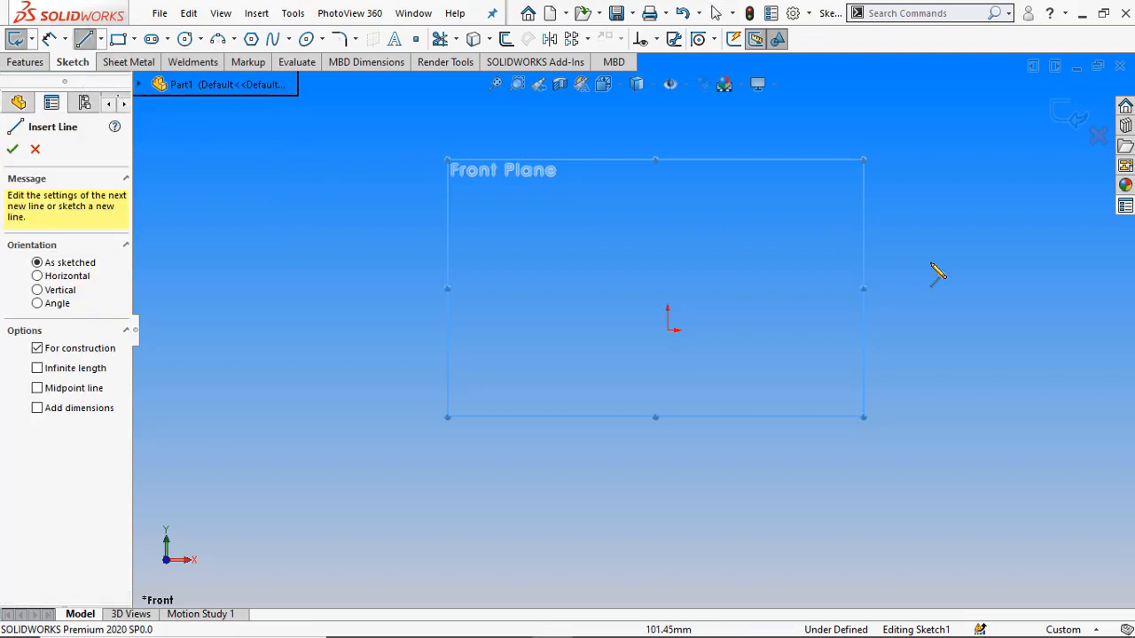
pyautogui.click(957, 331)
pyautogui.click(667, 329)
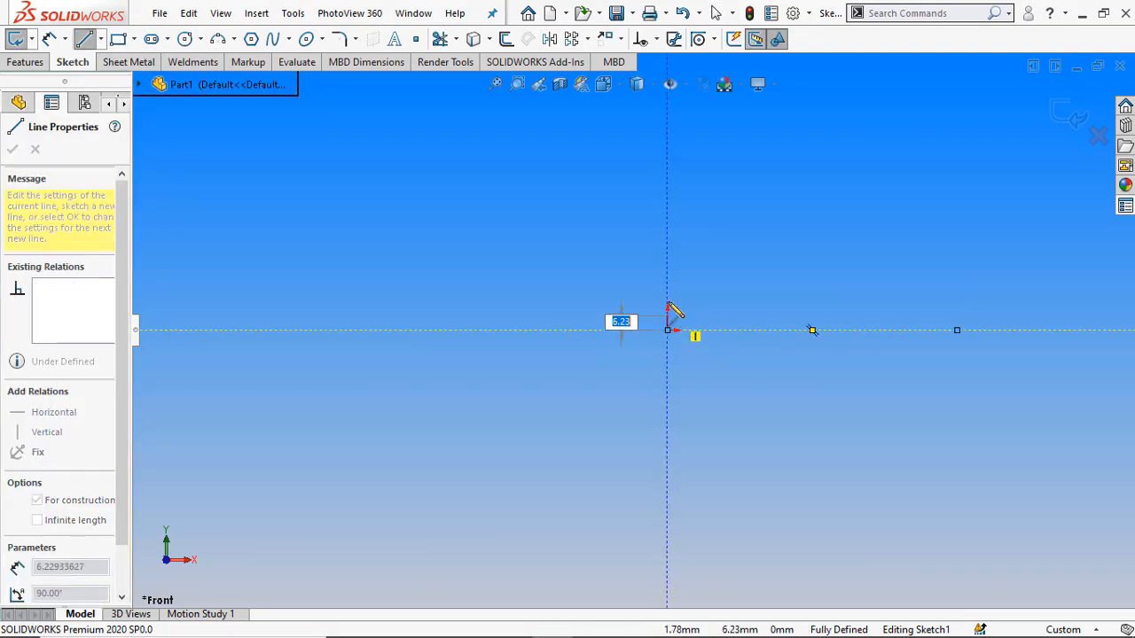
# - Draw a vertical centerline about 276 mm long upward from the origin and finish the line chain
pyautogui.scroll(8, 669, 284)
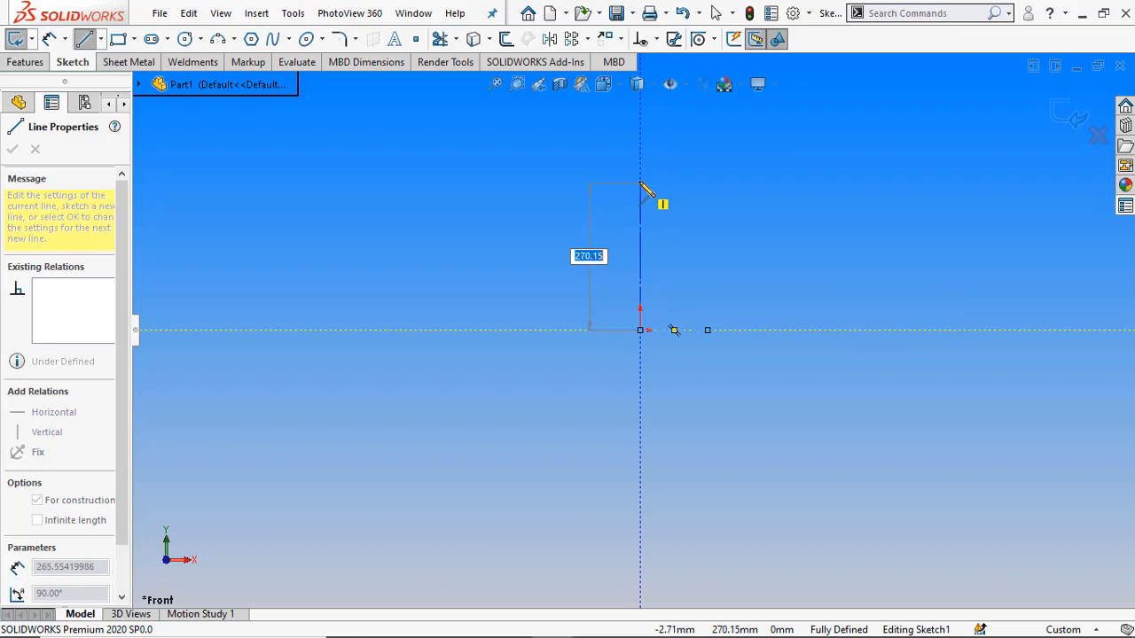
pyautogui.click(642, 185)
pyautogui.rightClick(640, 182)
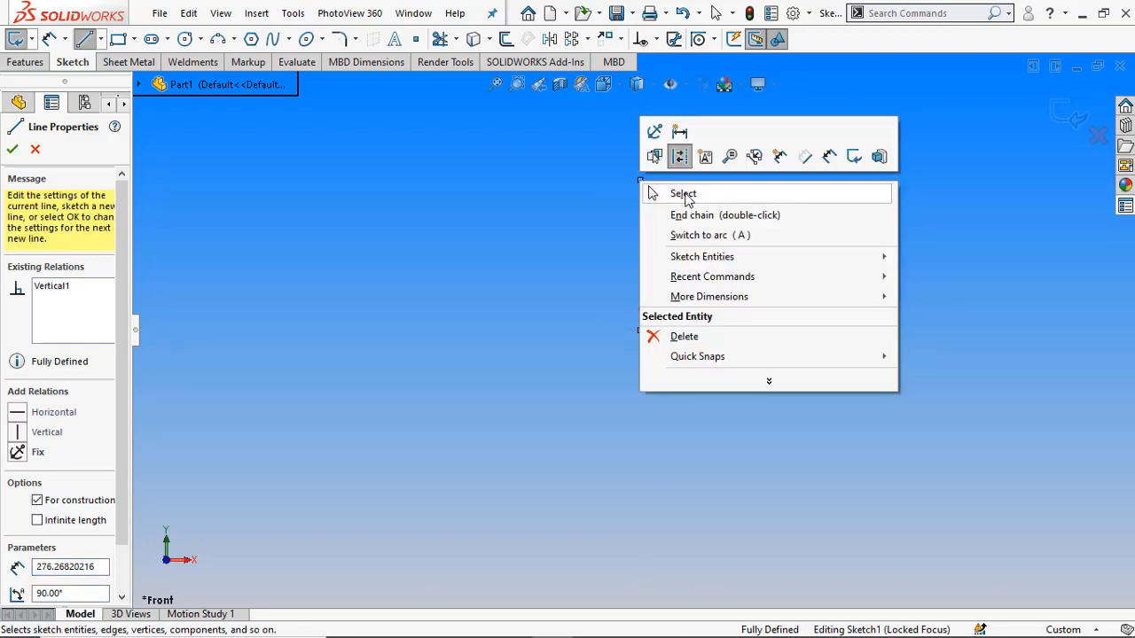
pyautogui.click(667, 192)
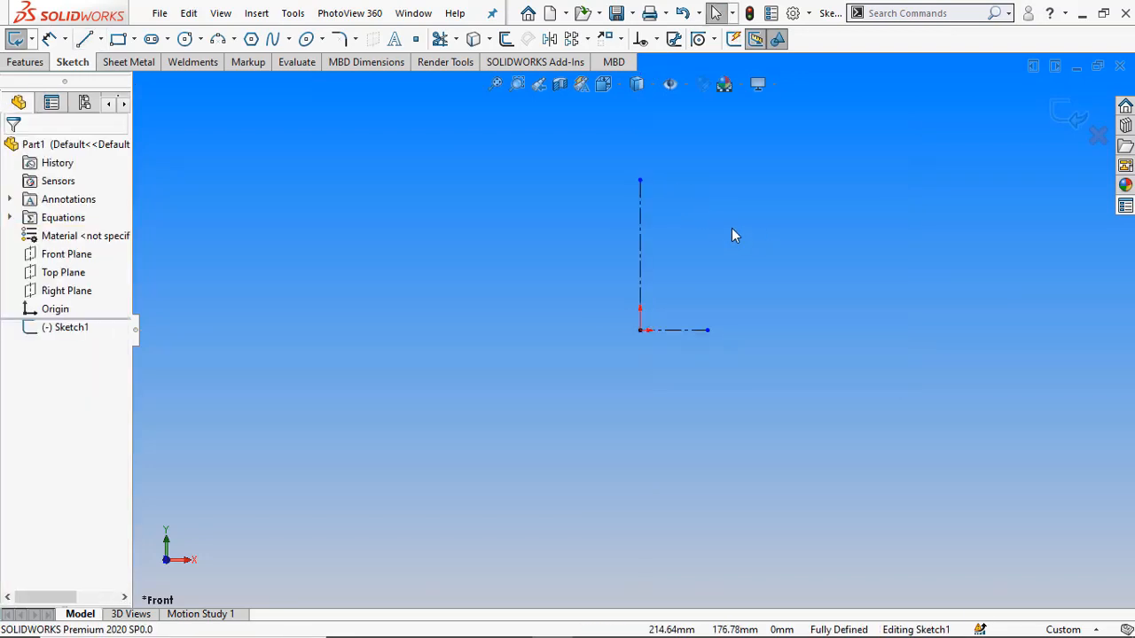
pyautogui.scroll(-5, 641, 217)
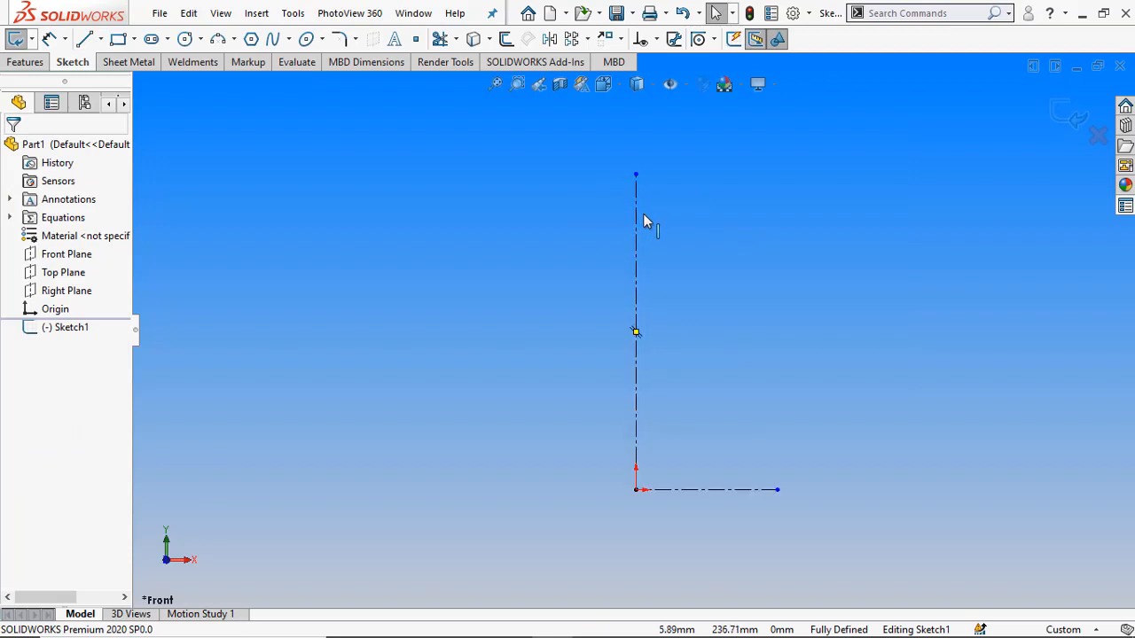
# - Activate the Line tool, check the rim's shape in the browser's wheel photos, and return to the SOLIDWORKS sketch
pyautogui.click(85, 39)
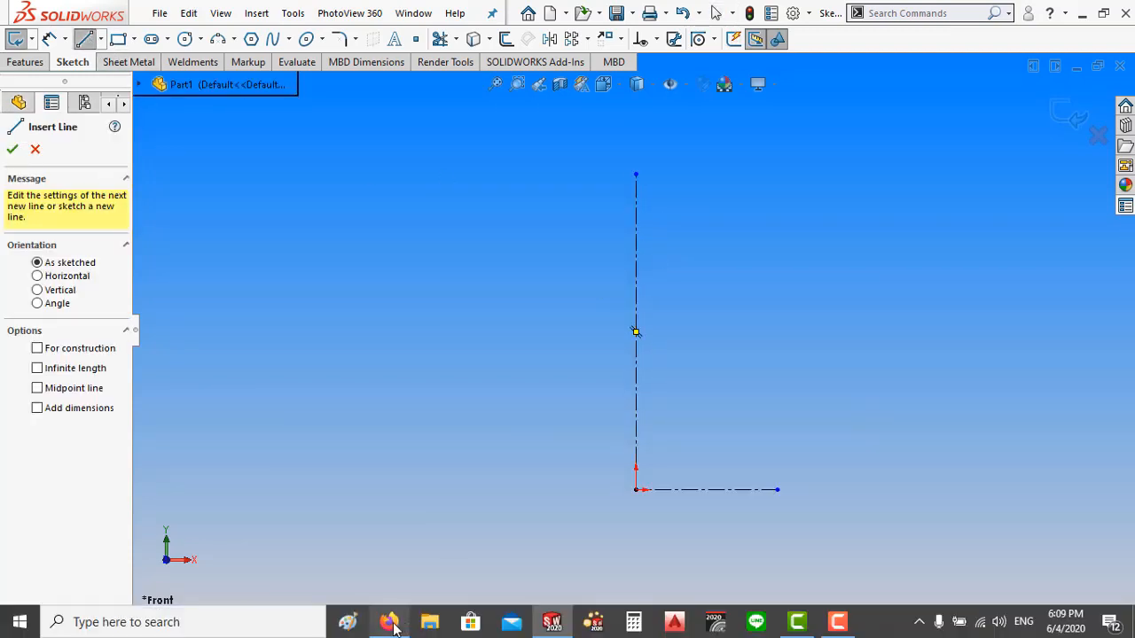
pyautogui.click(393, 623)
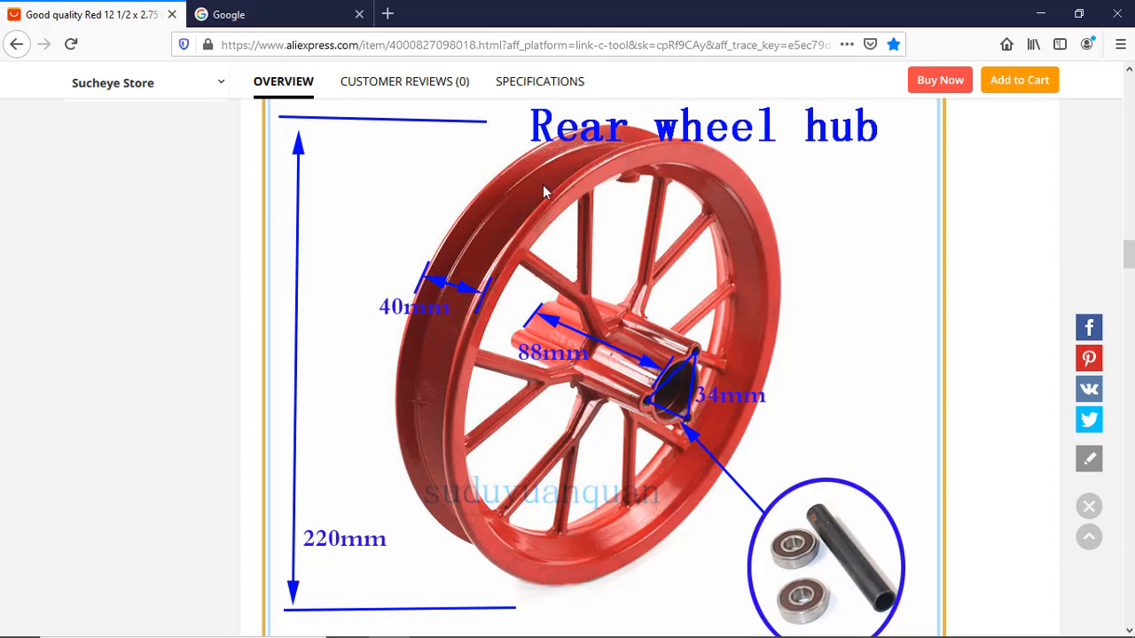
pyautogui.scroll(-9, 603, 259)
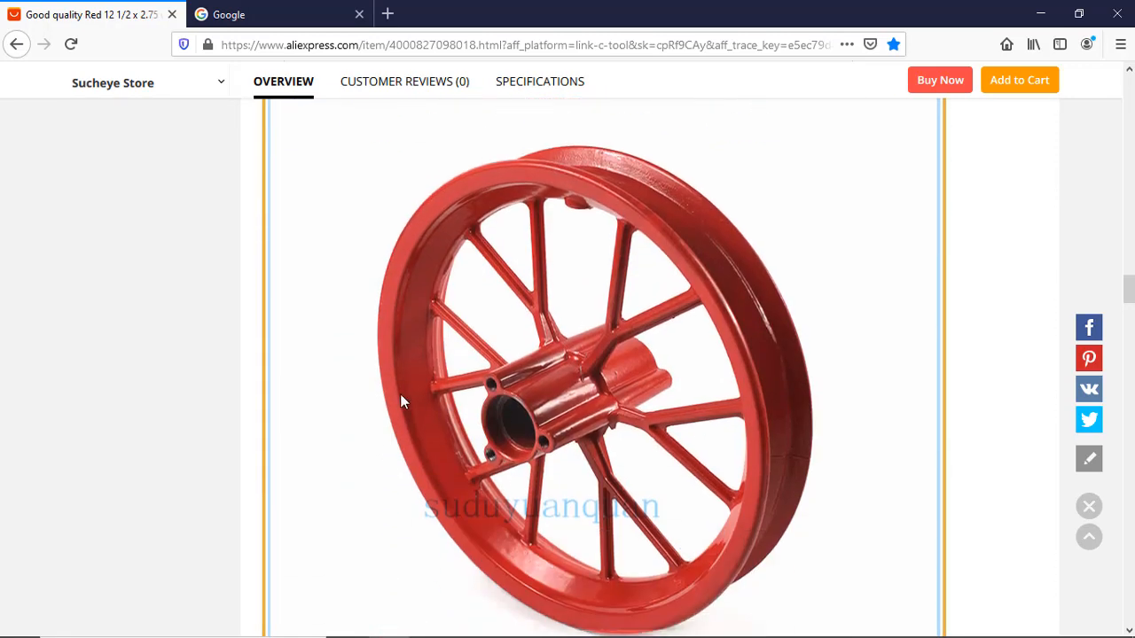
pyautogui.scroll(-8, 425, 328)
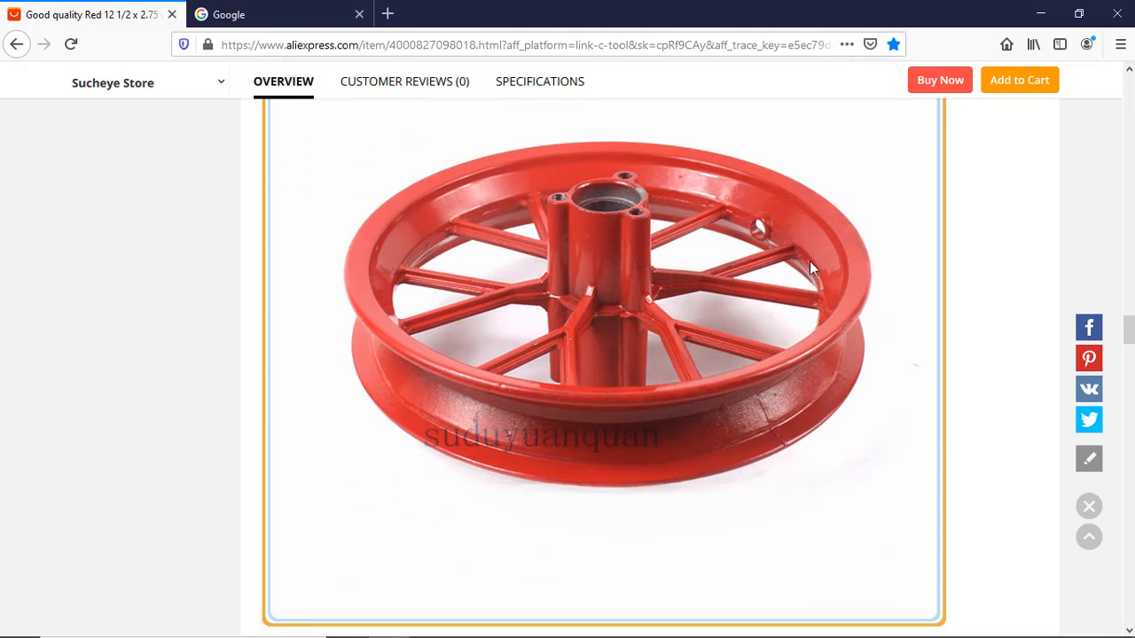
pyautogui.click(552, 621)
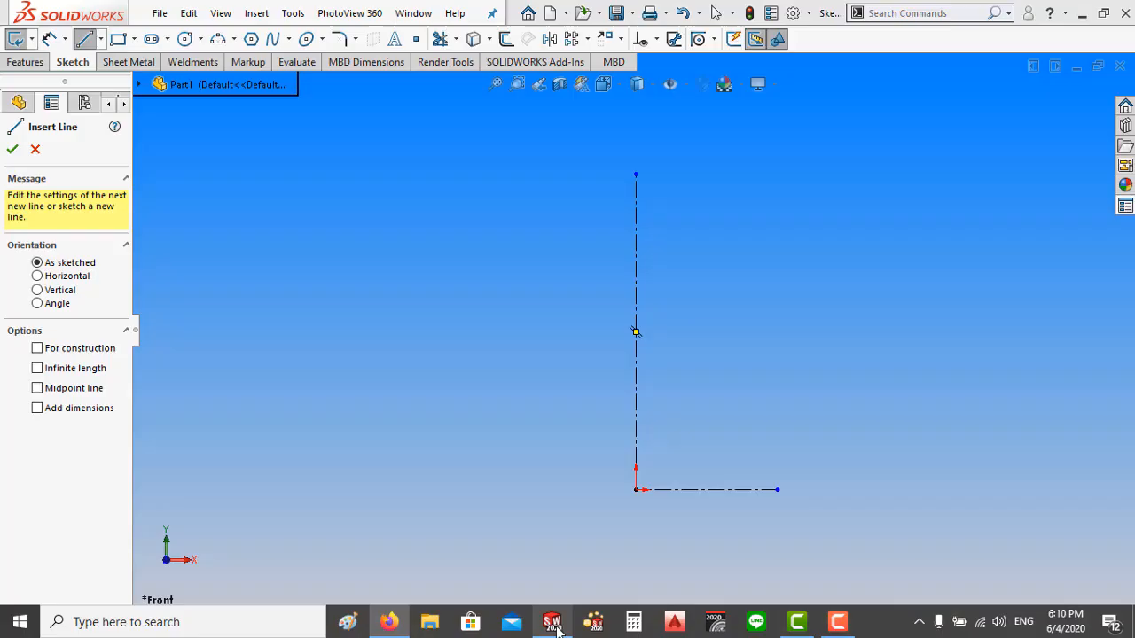
# - Sketch half the rim profile: a sloped line from the vertical centerline, an upright lip about 14.5 mm high and 6.35 mm thick, and an underside back to the centerline
pyautogui.click(636, 236)
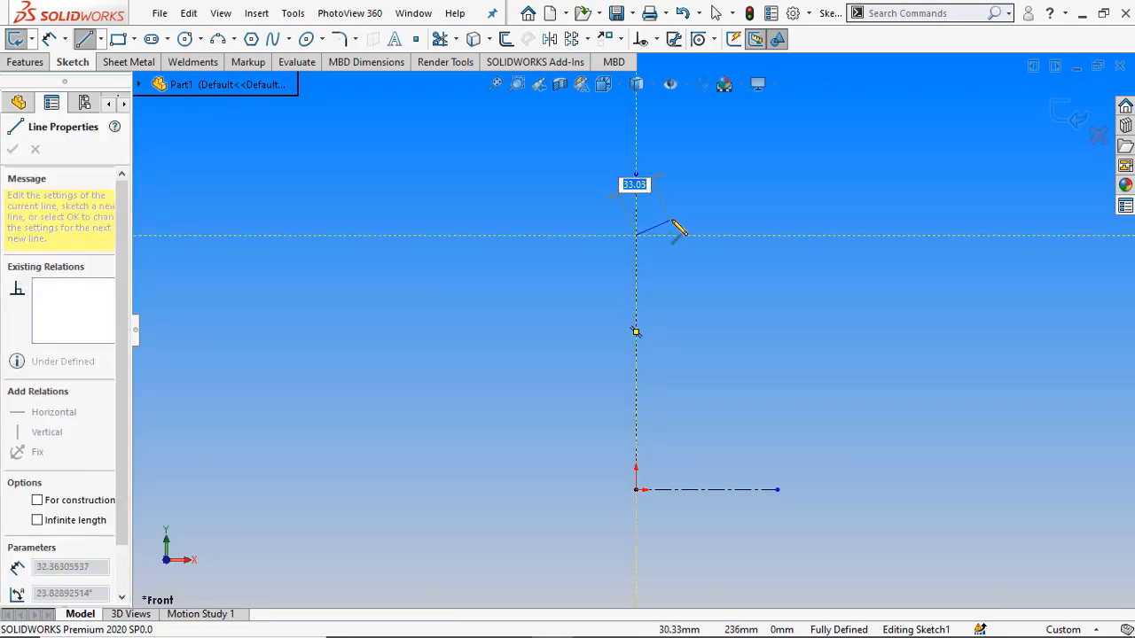
pyautogui.click(672, 210)
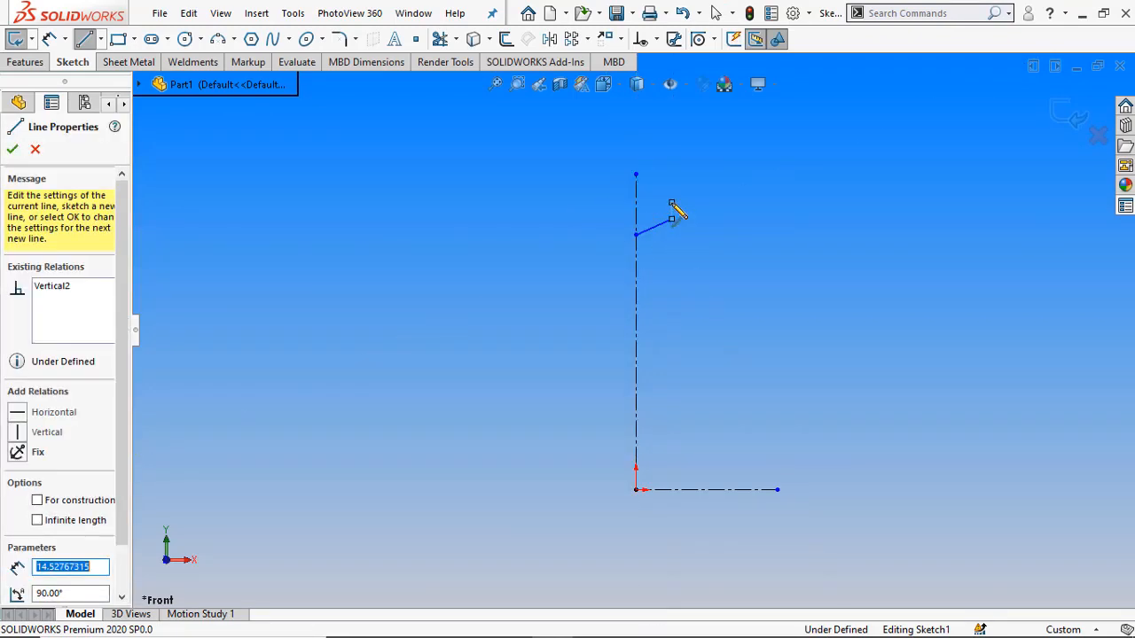
pyautogui.scroll(-3, 682, 206)
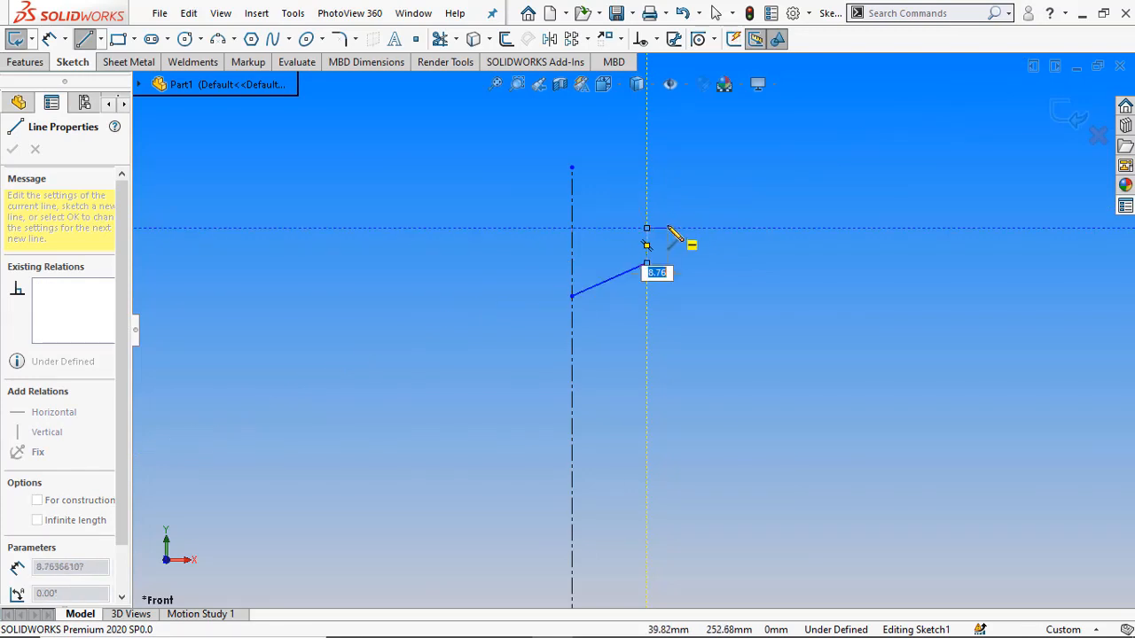
pyautogui.click(663, 228)
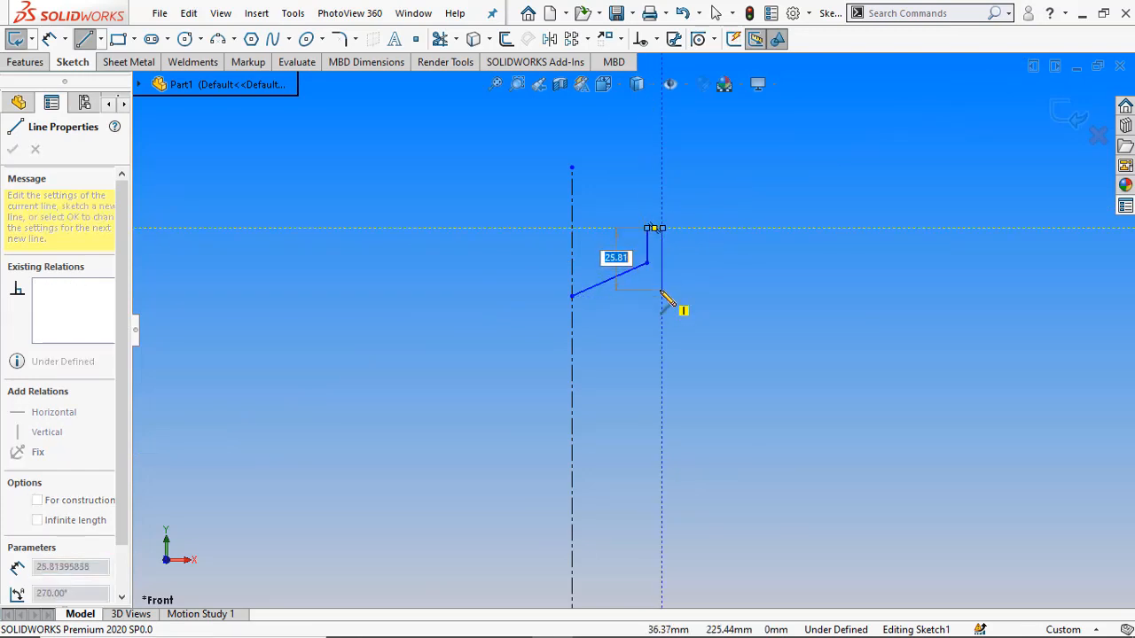
pyautogui.click(662, 288)
pyautogui.click(640, 289)
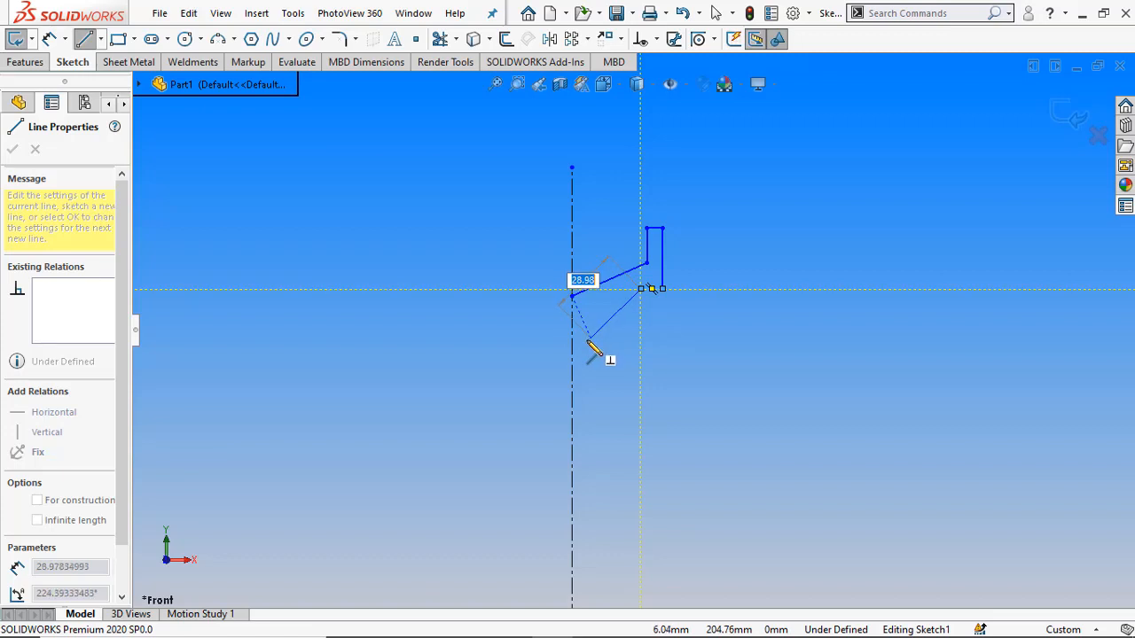
pyautogui.click(573, 336)
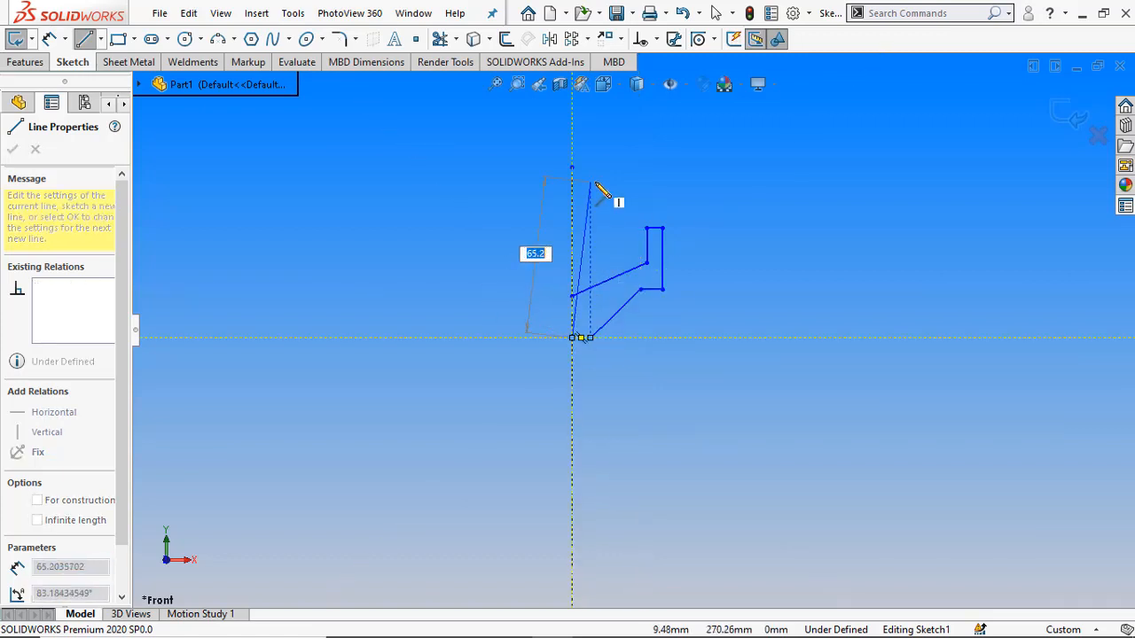
pyautogui.rightClick(597, 186)
pyautogui.click(639, 195)
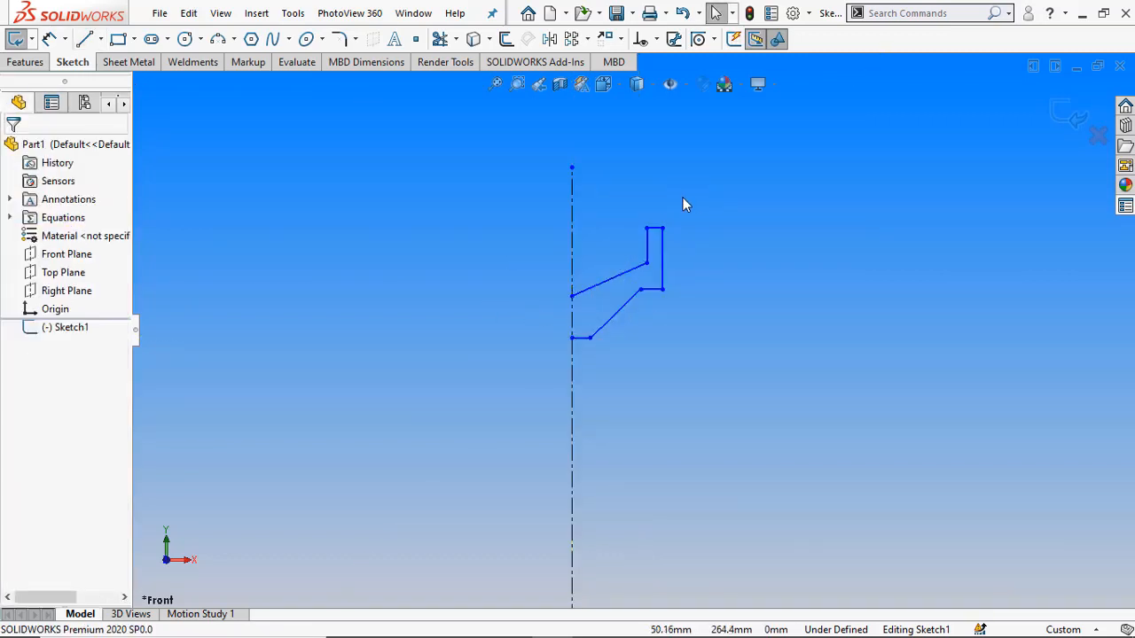
# - Dimension the height of the rim lip from its top edge to the start of the sloped line as 8 mm
pyautogui.click(49, 40)
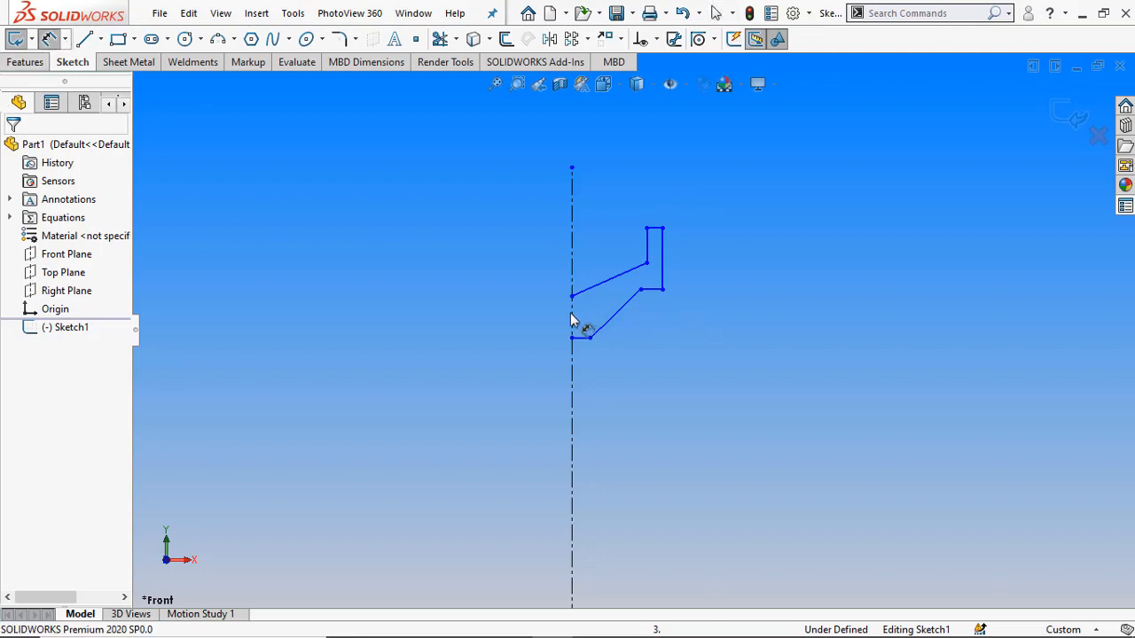
pyautogui.click(656, 229)
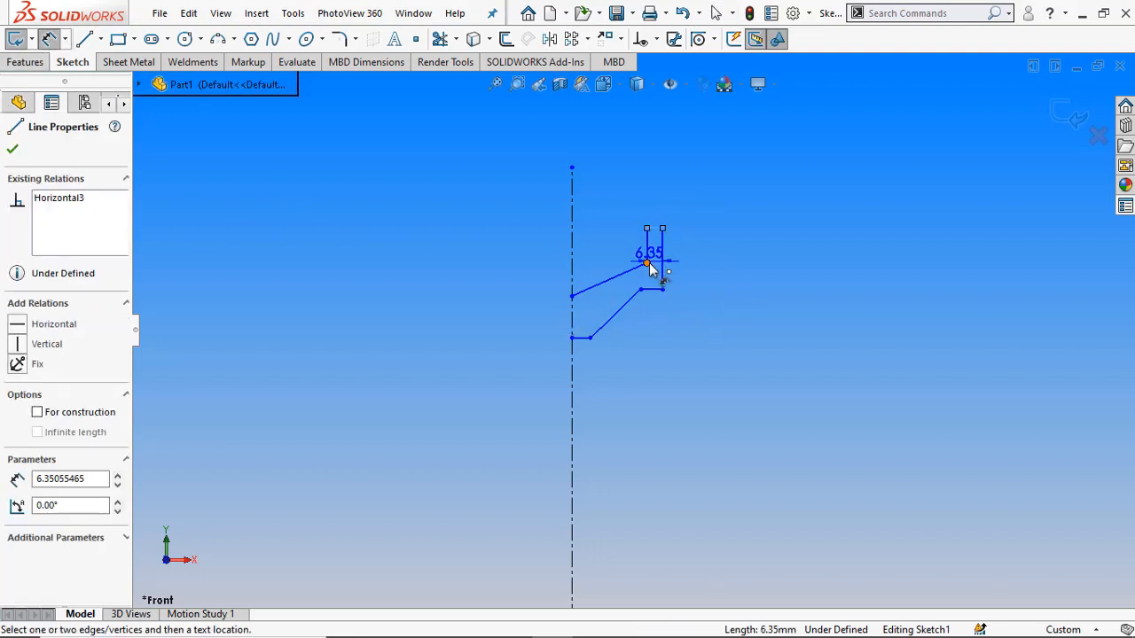
pyautogui.click(646, 263)
pyautogui.click(720, 255)
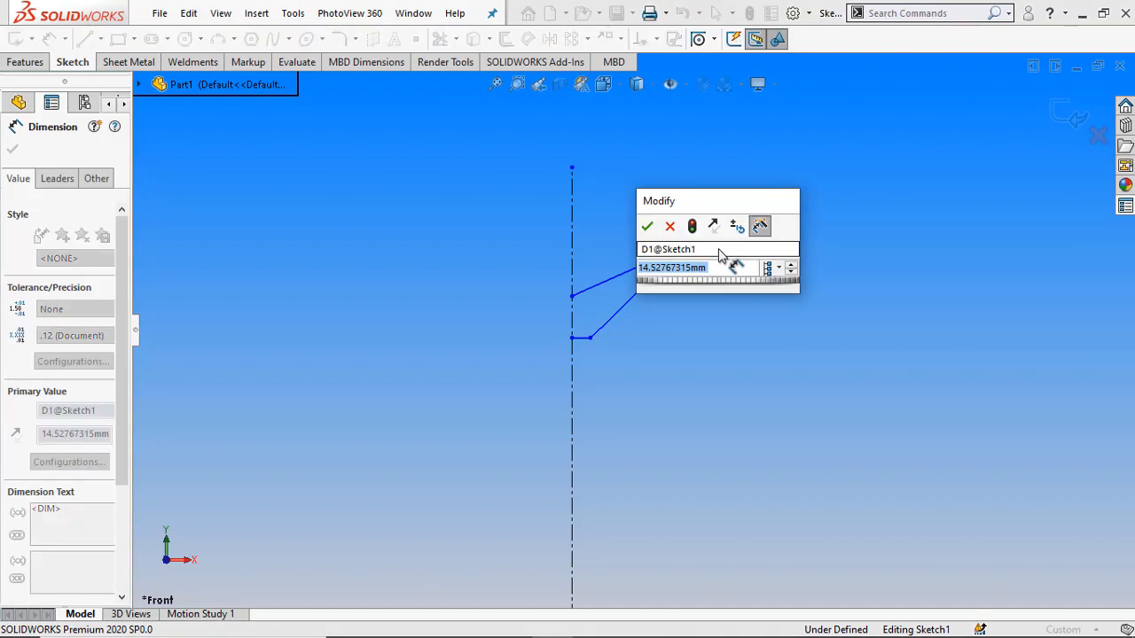
pyautogui.write('8')
pyautogui.press('Return')
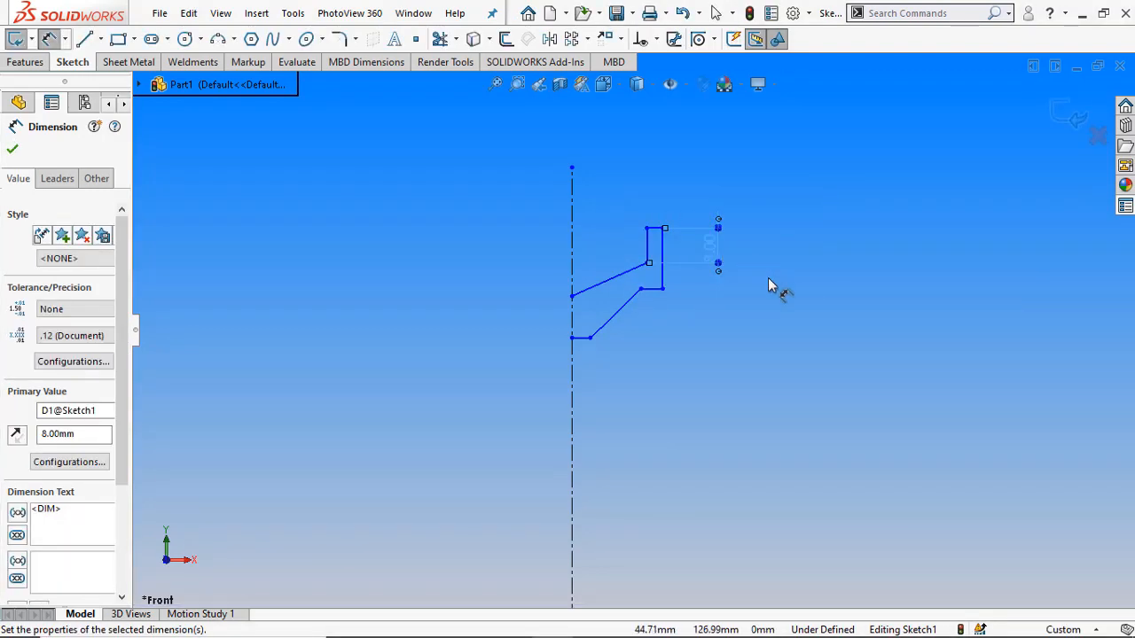
pyautogui.click(769, 279)
# - Dimension the thickness of the rim lip between its two upright lines as 3 mm
pyautogui.click(663, 250)
pyautogui.click(647, 246)
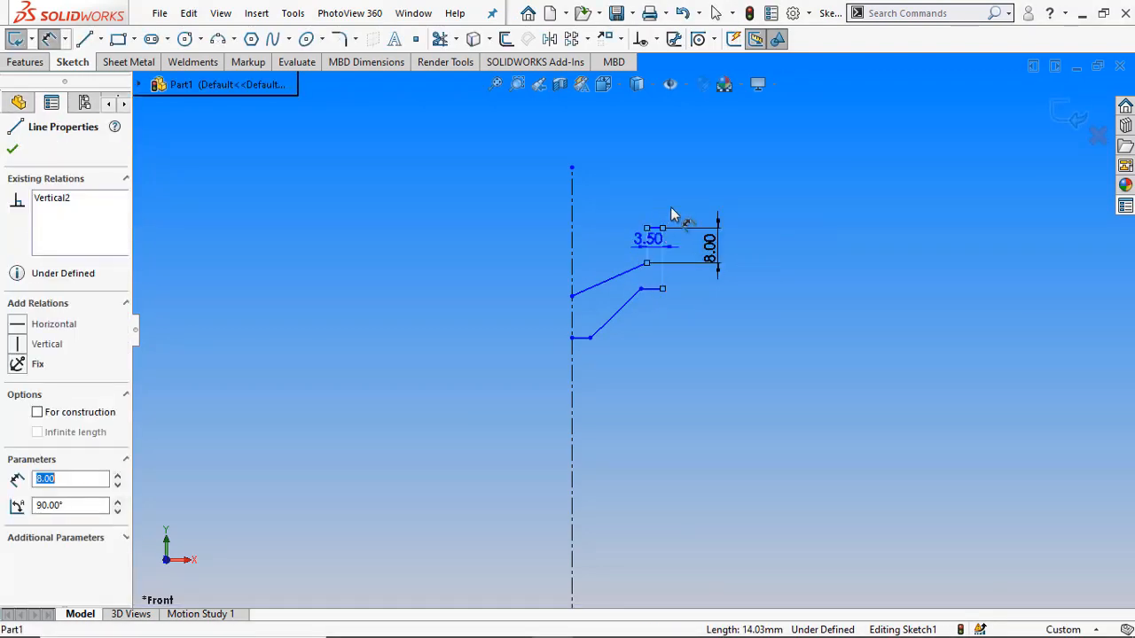
pyautogui.click(699, 159)
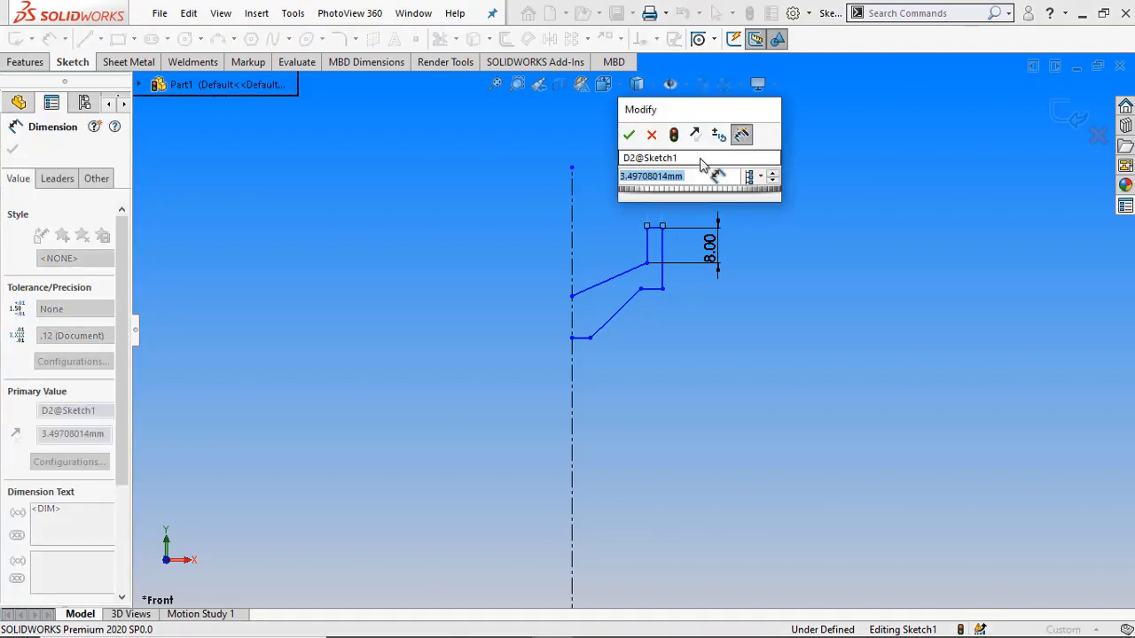
pyautogui.write('3')
pyautogui.press('Return')
pyautogui.click(802, 287)
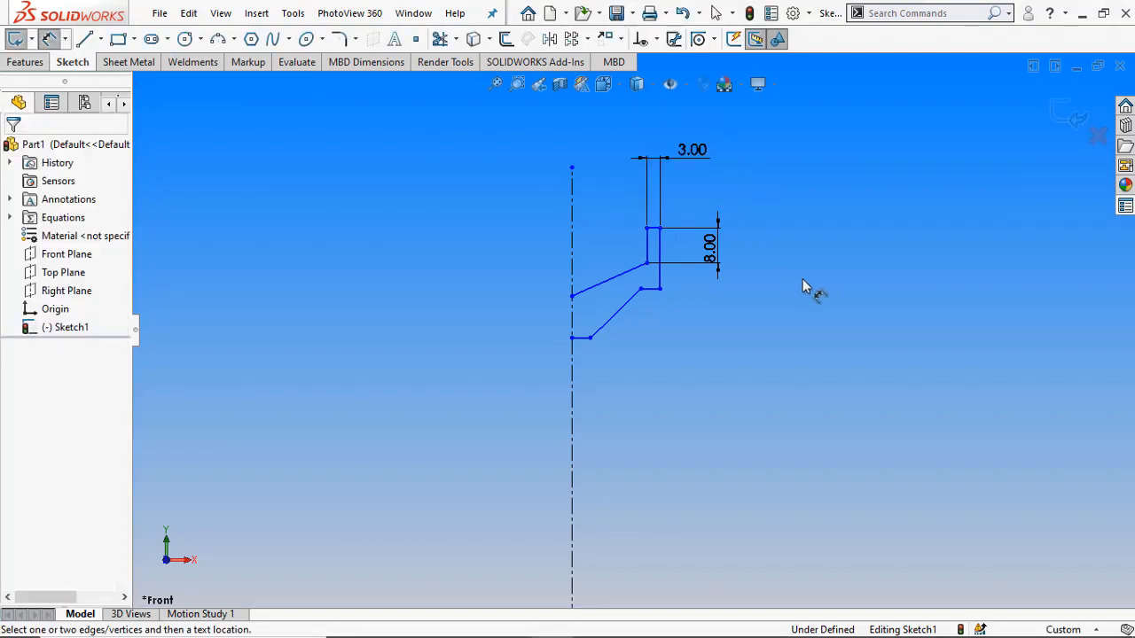
# - Dimension the full height of the rim lip's outer upright line as 13 mm
pyautogui.click(660, 289)
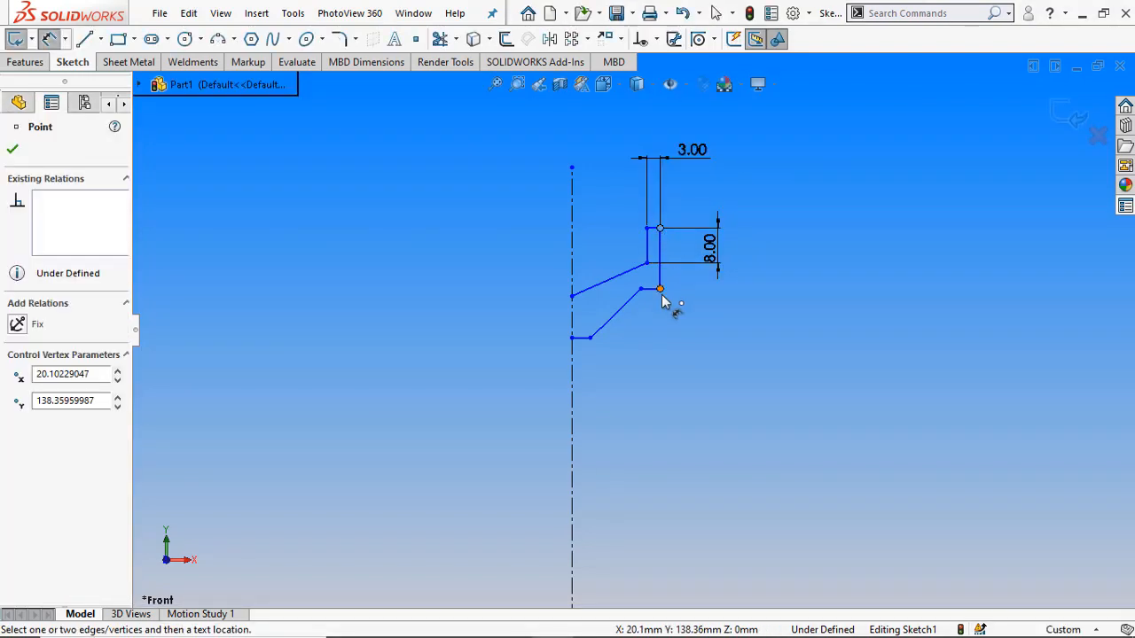
pyautogui.click(659, 229)
pyautogui.click(776, 265)
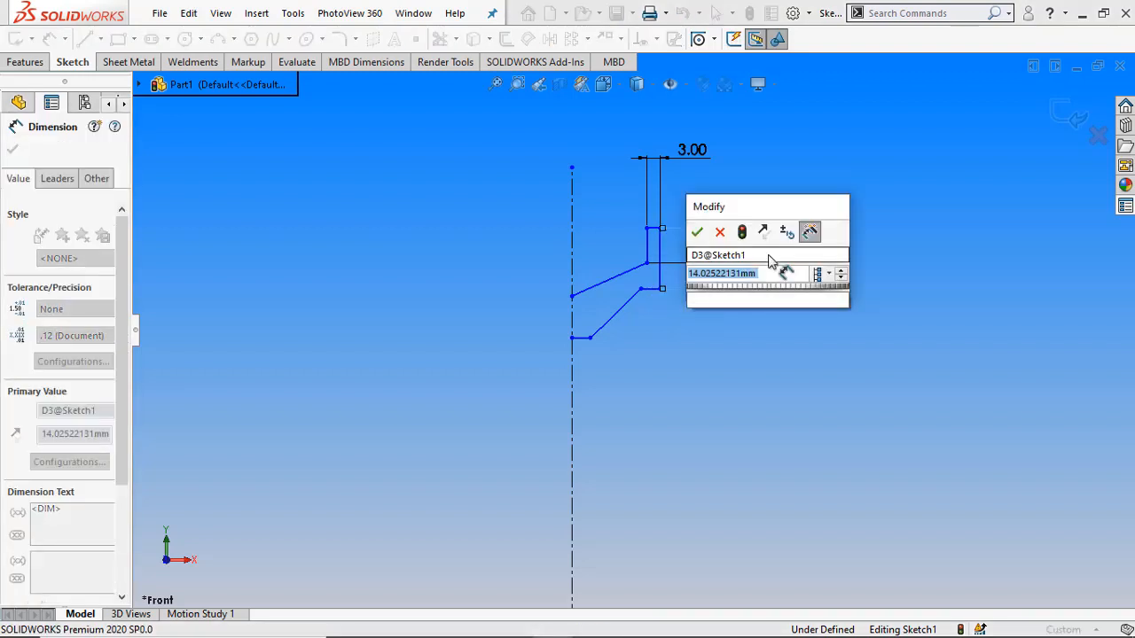
pyautogui.write('13')
pyautogui.press('Return')
pyautogui.click(679, 362)
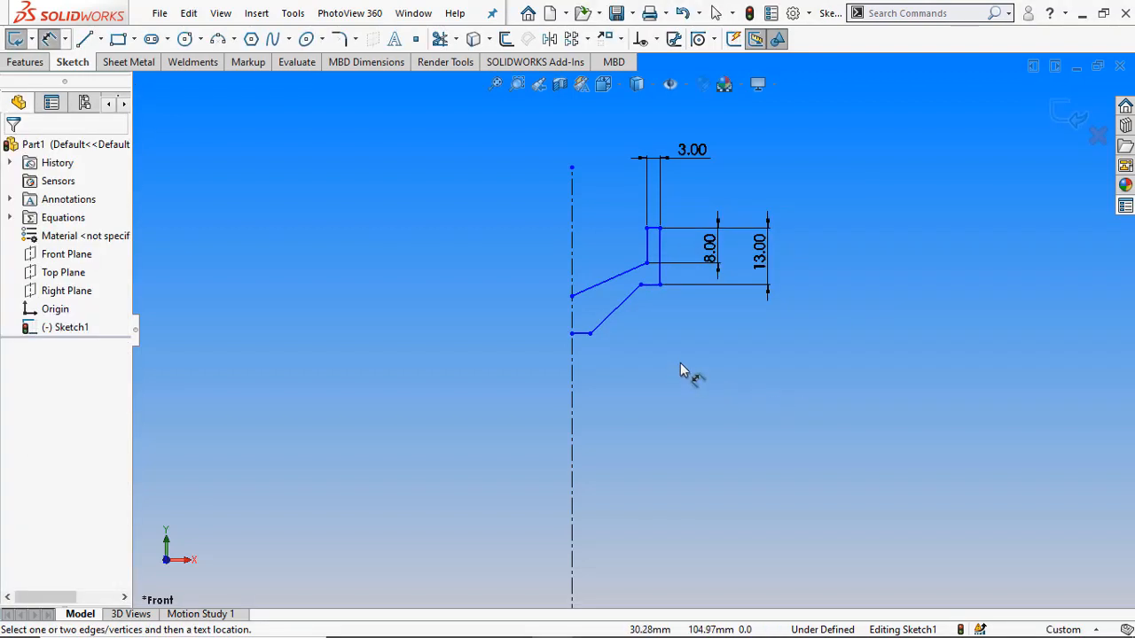
# - Dimension the angle between the upper sloped line and the vertical centerline as 70°
pyautogui.click(590, 288)
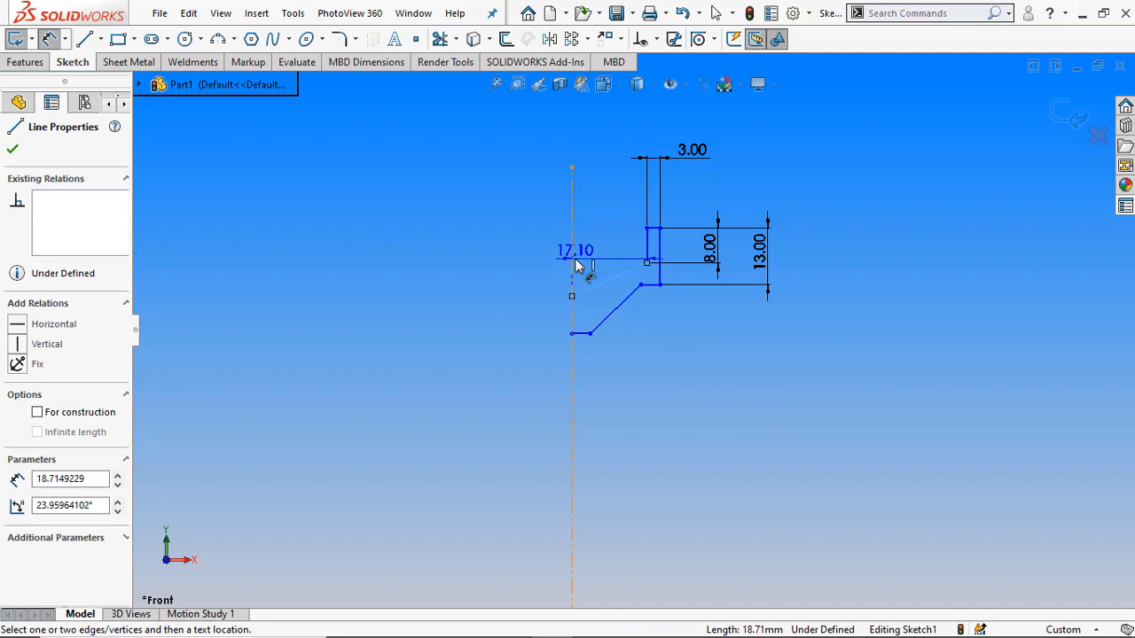
pyautogui.click(573, 255)
pyautogui.click(597, 224)
pyautogui.write('7')
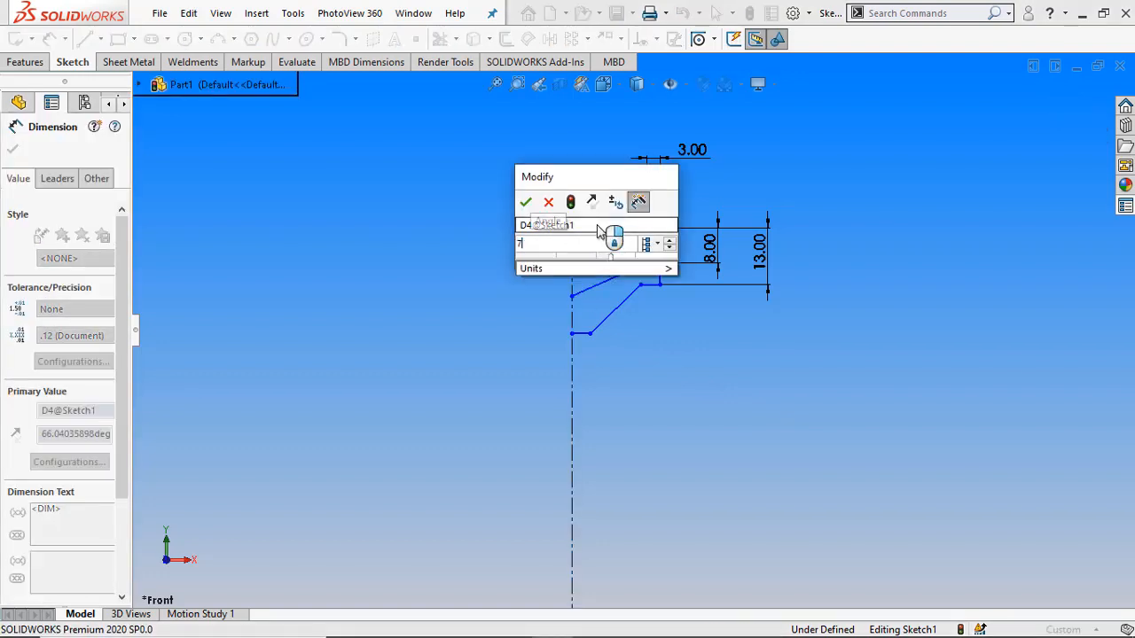
pyautogui.write('0')
pyautogui.press('Return')
pyautogui.click(700, 372)
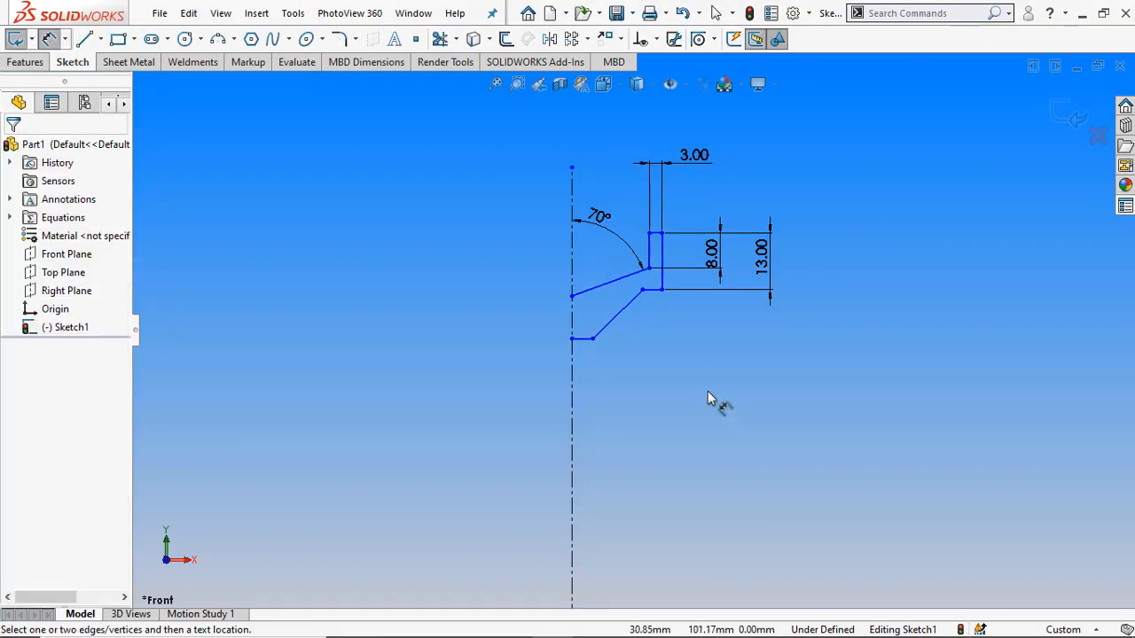
# - Dimension the vertical distance from the lip's top outer corner to the outer end of the profile's bottom flat as 20 mm
pyautogui.click(592, 338)
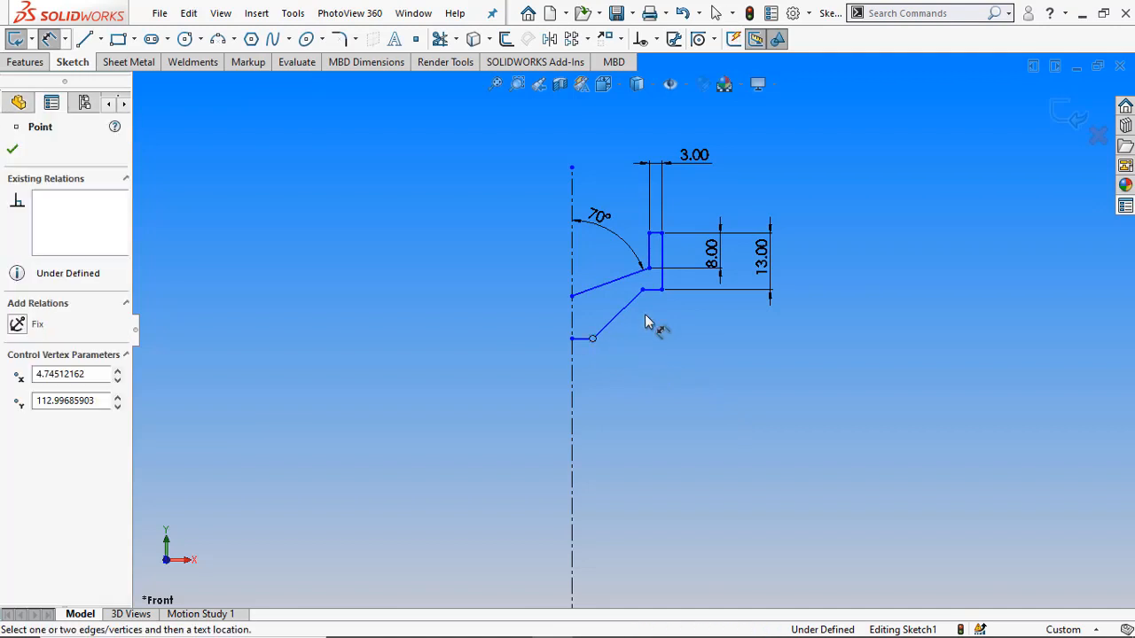
pyautogui.click(661, 234)
pyautogui.click(802, 277)
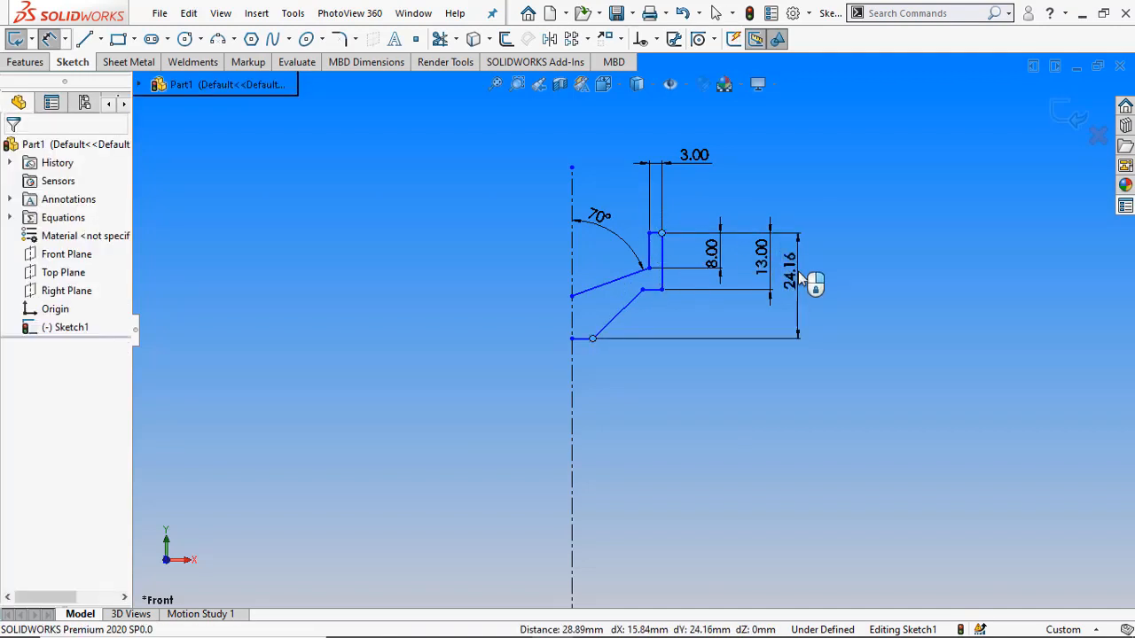
pyautogui.write('20')
pyautogui.press('Return')
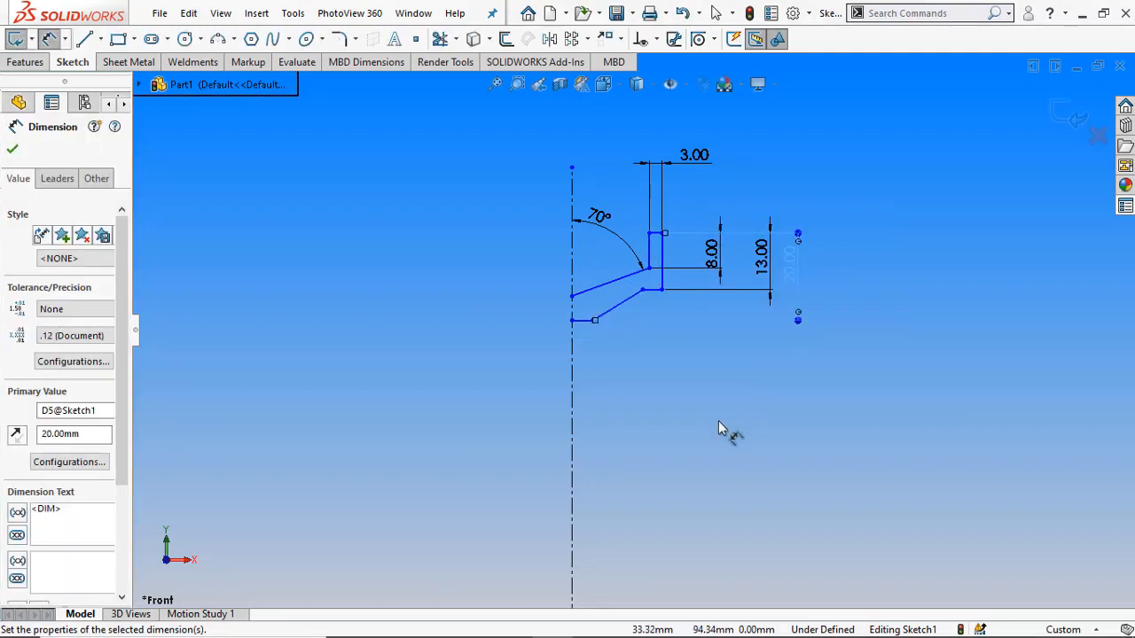
pyautogui.click(726, 433)
# - Dimension the short horizontal ledge at the base of the rim lip as 5 mm
pyautogui.click(654, 297)
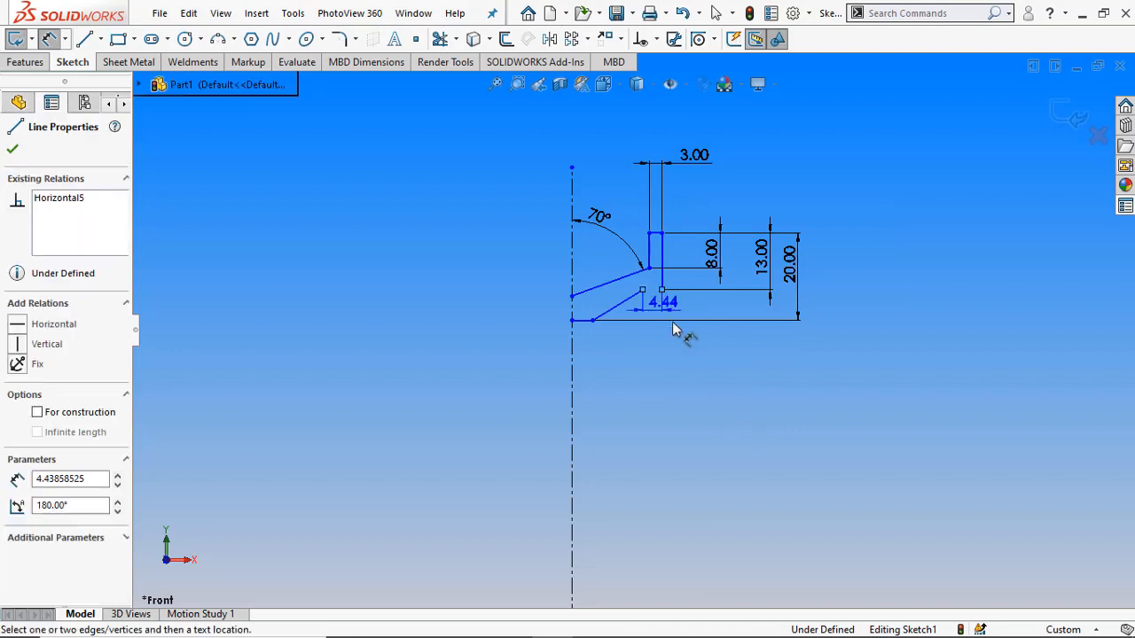
pyautogui.click(706, 354)
pyautogui.write('5.00mm')
pyautogui.press('Return')
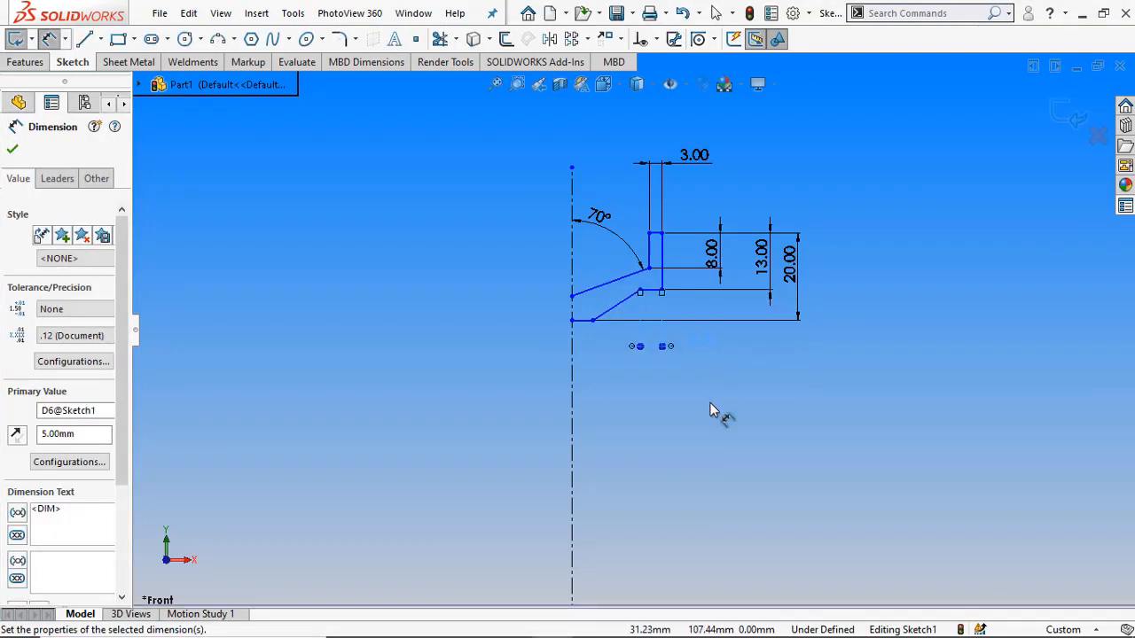
pyautogui.click(700, 404)
# - Add a doubled dimension of 10 mm across the vertical centerline for the full width of the bottom flat
pyautogui.click(593, 321)
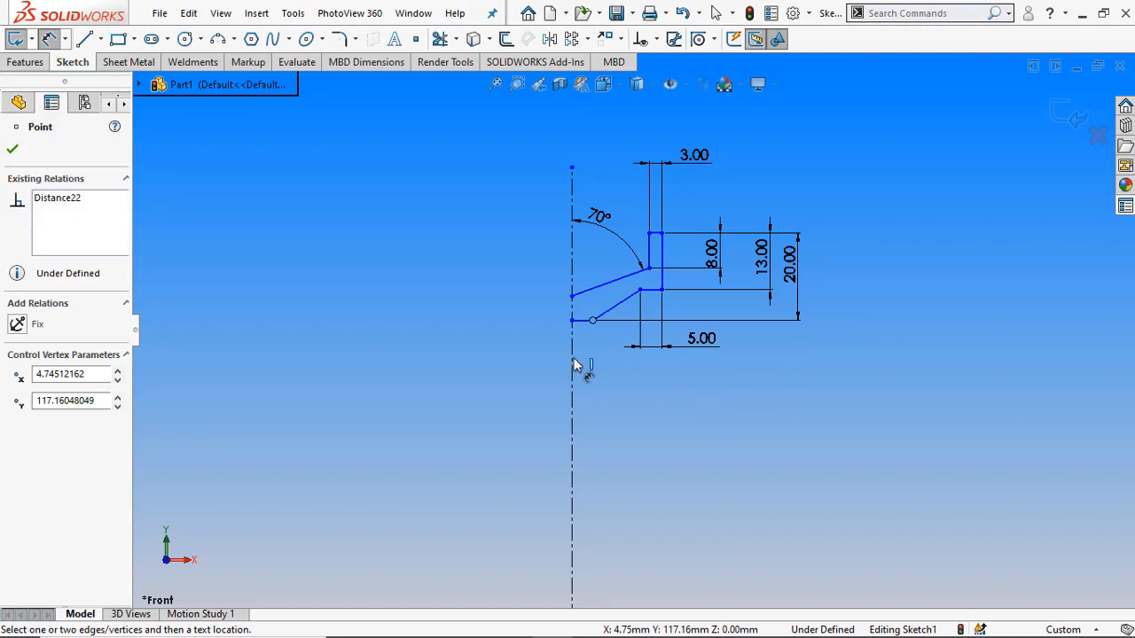
pyautogui.click(572, 379)
pyautogui.click(517, 410)
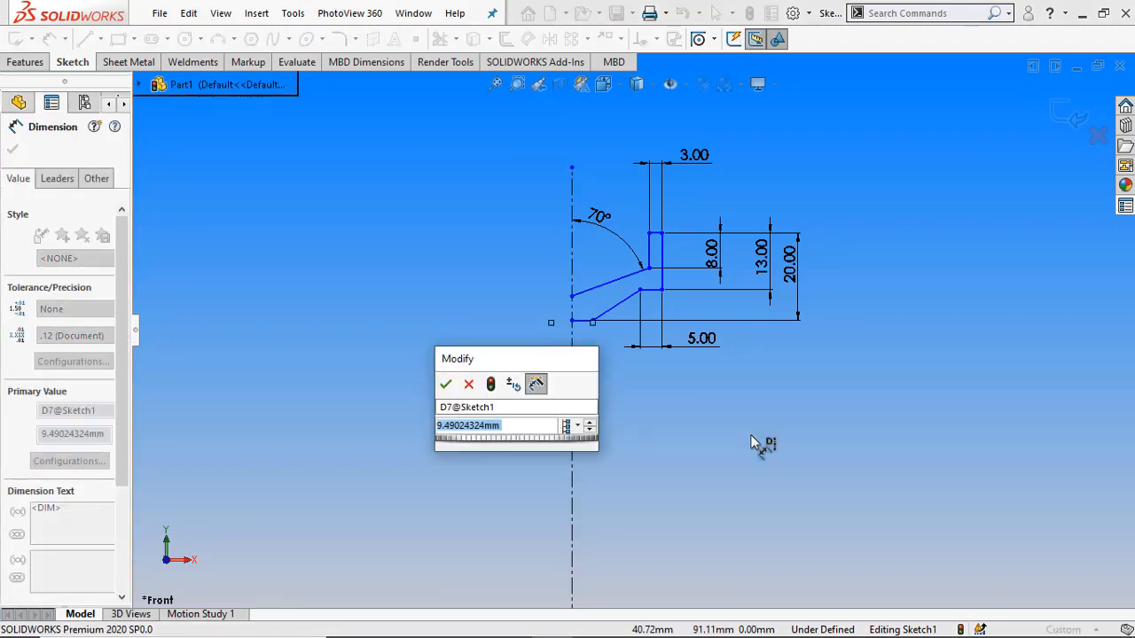
pyautogui.write('1')
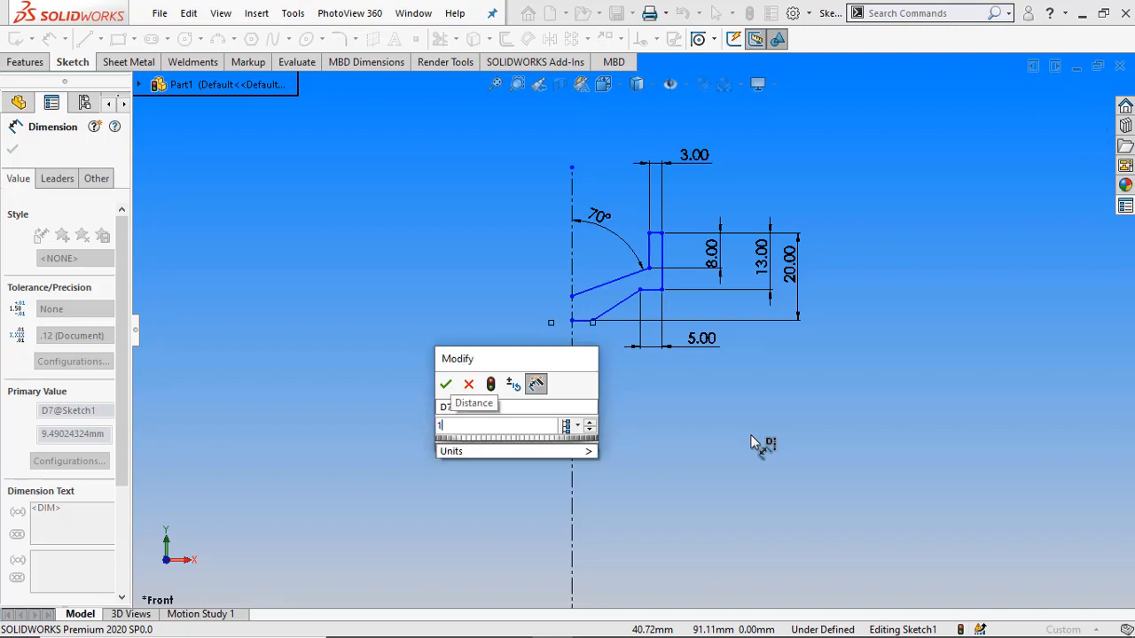
pyautogui.write('0')
pyautogui.press('Return')
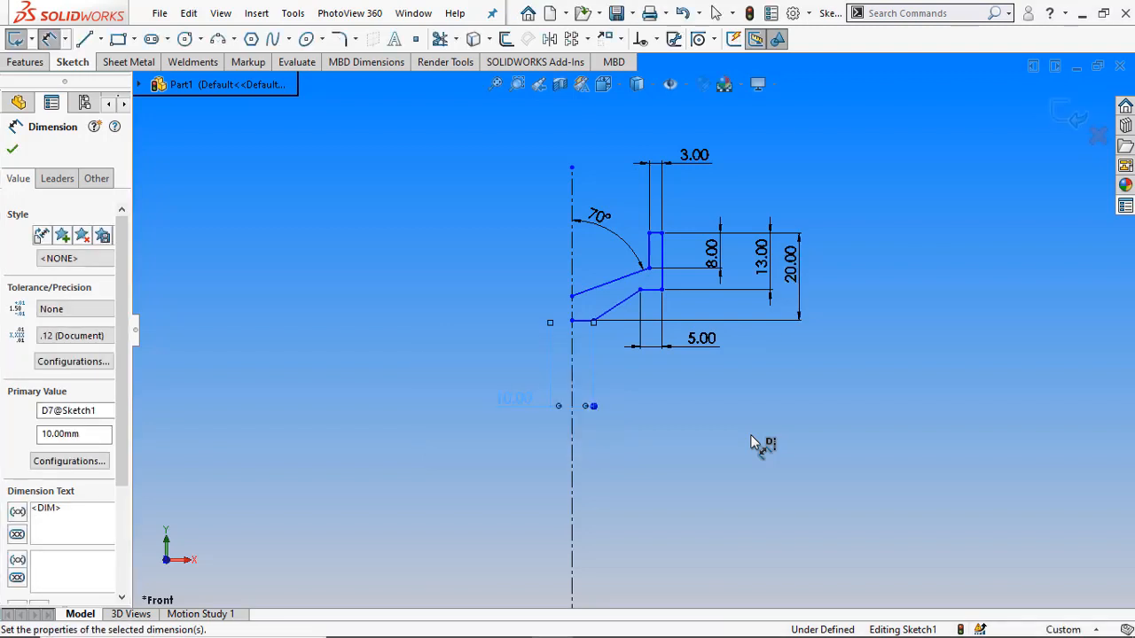
pyautogui.click(750, 435)
# - Add a doubled dimension of 40 mm across the vertical centerline from the lip's outer line for the overall rim width
pyautogui.scroll(6, 726, 488)
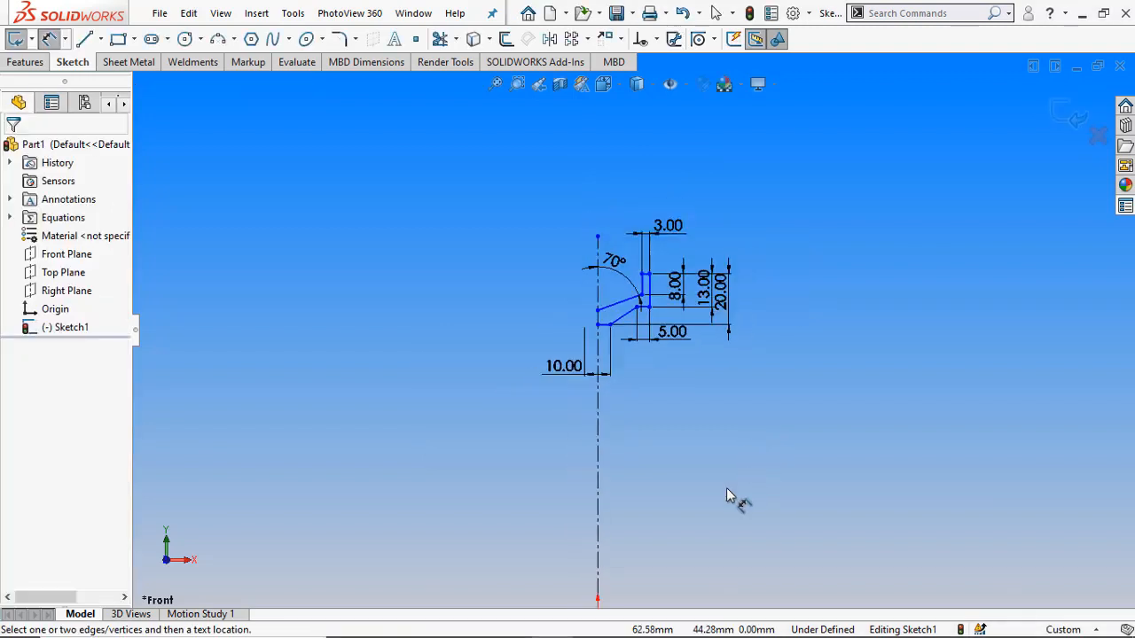
pyautogui.scroll(-4, 656, 414)
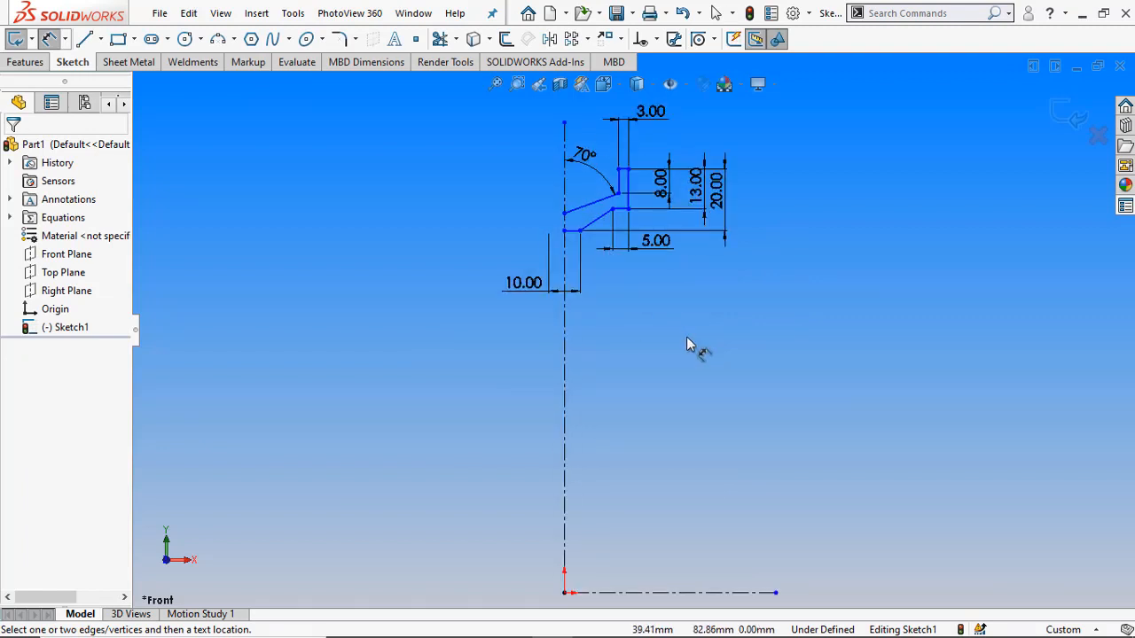
pyautogui.click(625, 182)
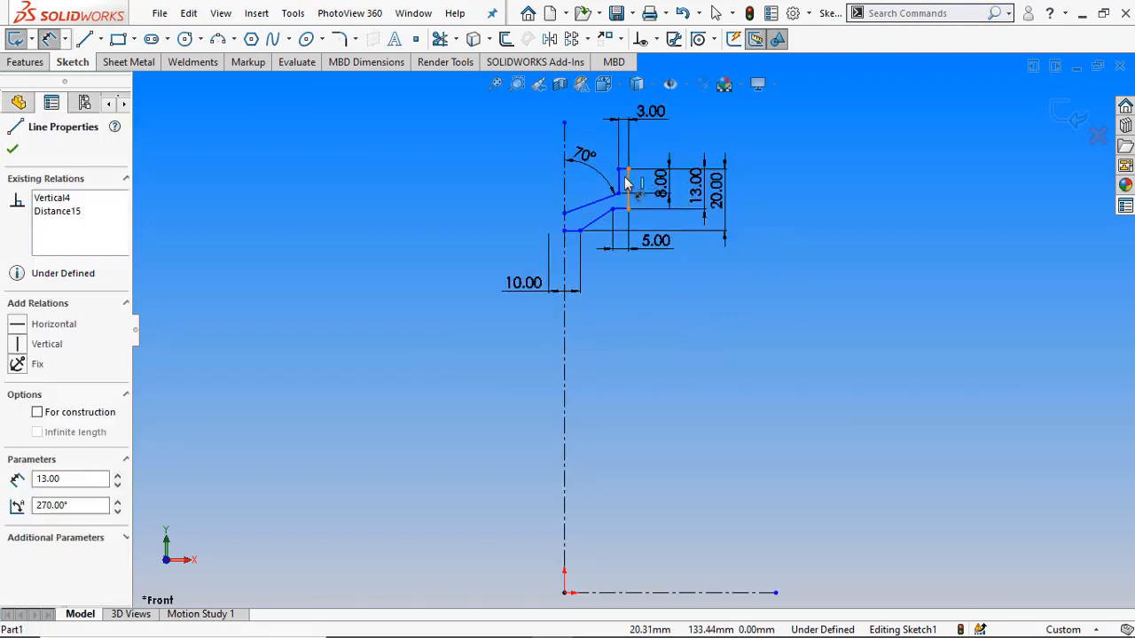
pyautogui.click(564, 173)
pyautogui.press('z')
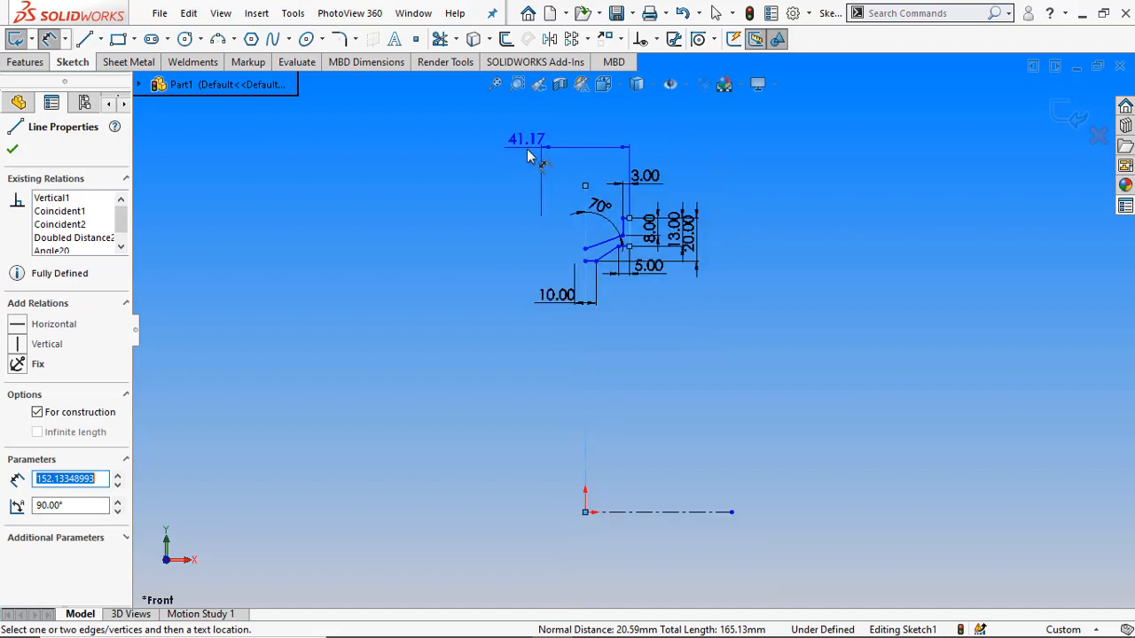
pyautogui.click(511, 163)
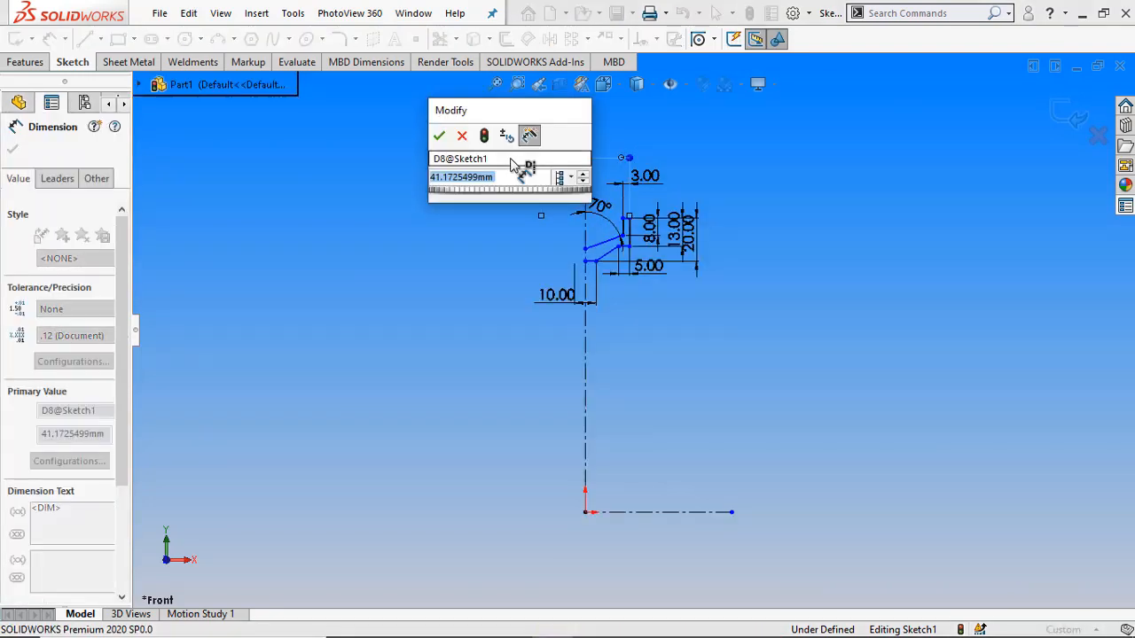
pyautogui.write('40')
pyautogui.press('Return')
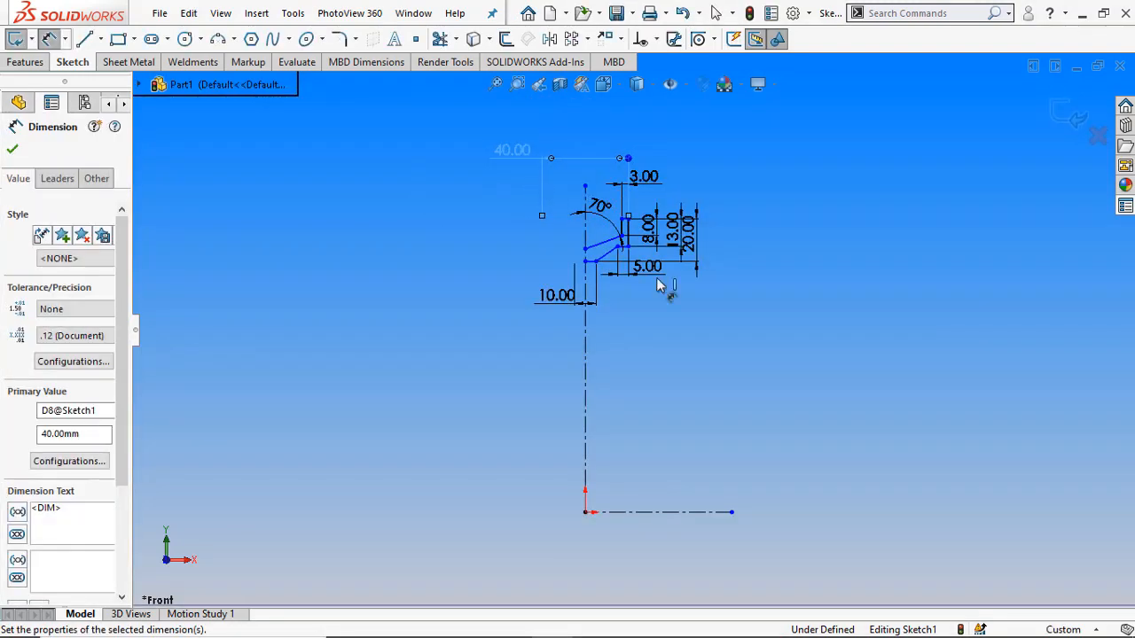
pyautogui.press('Escape')
# - Add a 220 mm diameter dimension from the lip's top outer corner across the horizontal centerline
pyautogui.click(628, 219)
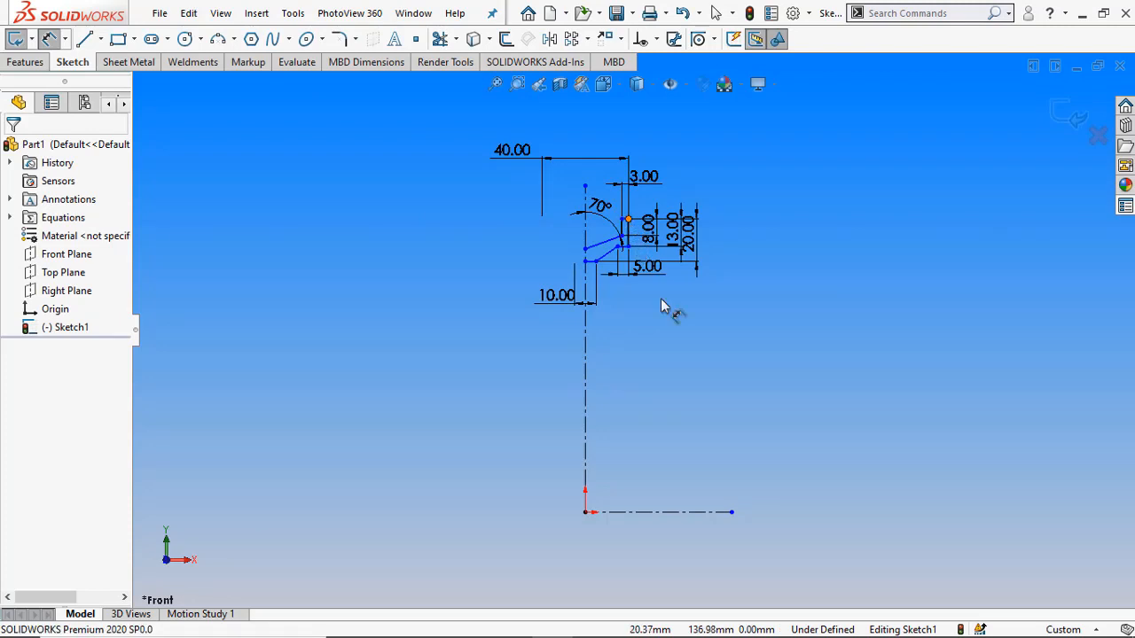
pyautogui.scroll(2, 693, 470)
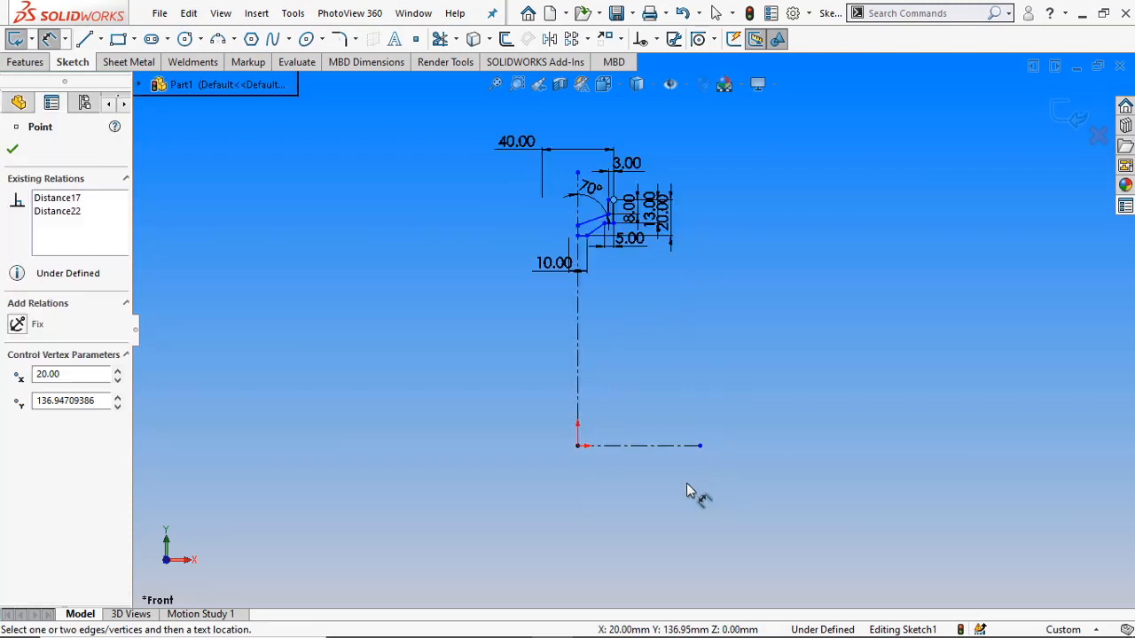
pyautogui.click(655, 451)
pyautogui.click(737, 537)
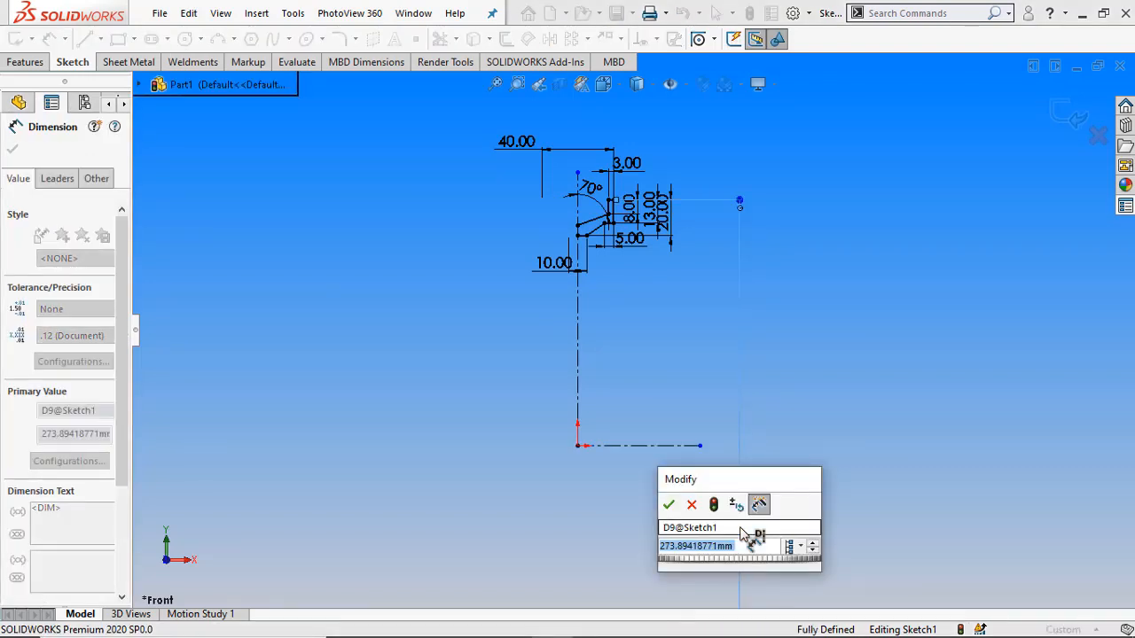
pyautogui.write('220')
pyautogui.press('Return')
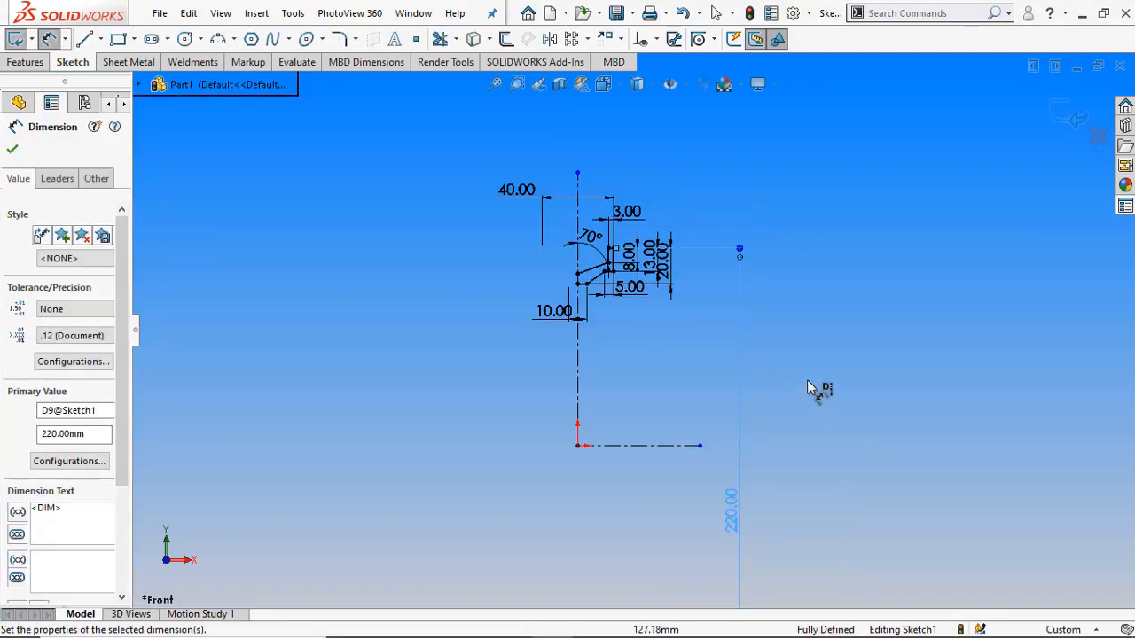
pyautogui.click(862, 264)
# - End dimensioning, select the half rim profile together with the vertical centerline, and mirror it into a closed symmetric section
pyautogui.scroll(-4, 595, 295)
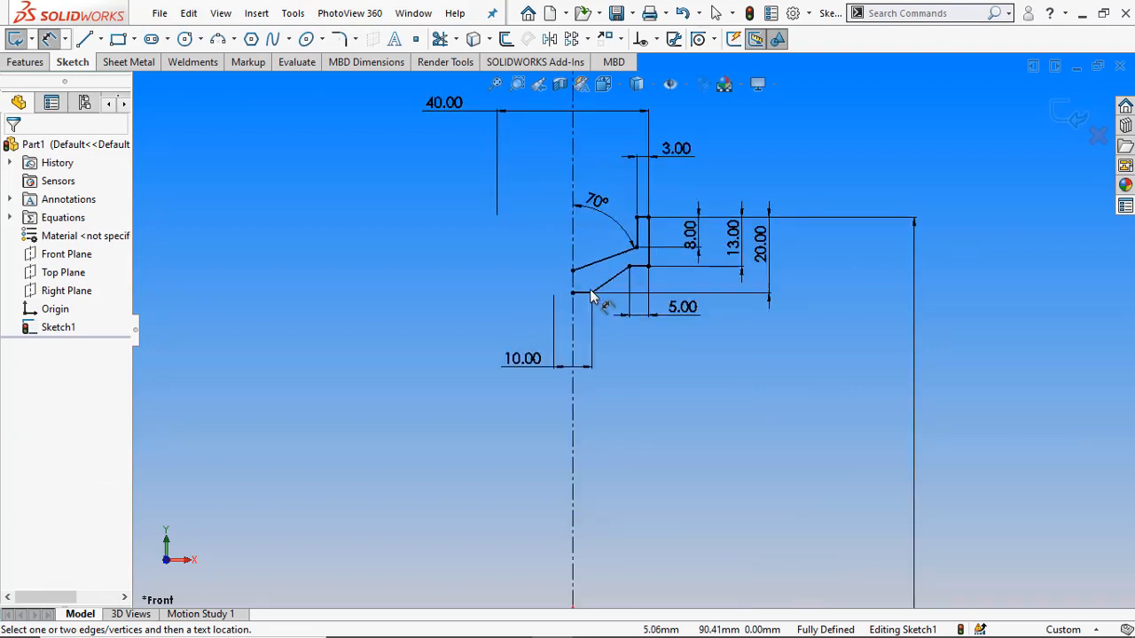
pyautogui.scroll(3, 634, 335)
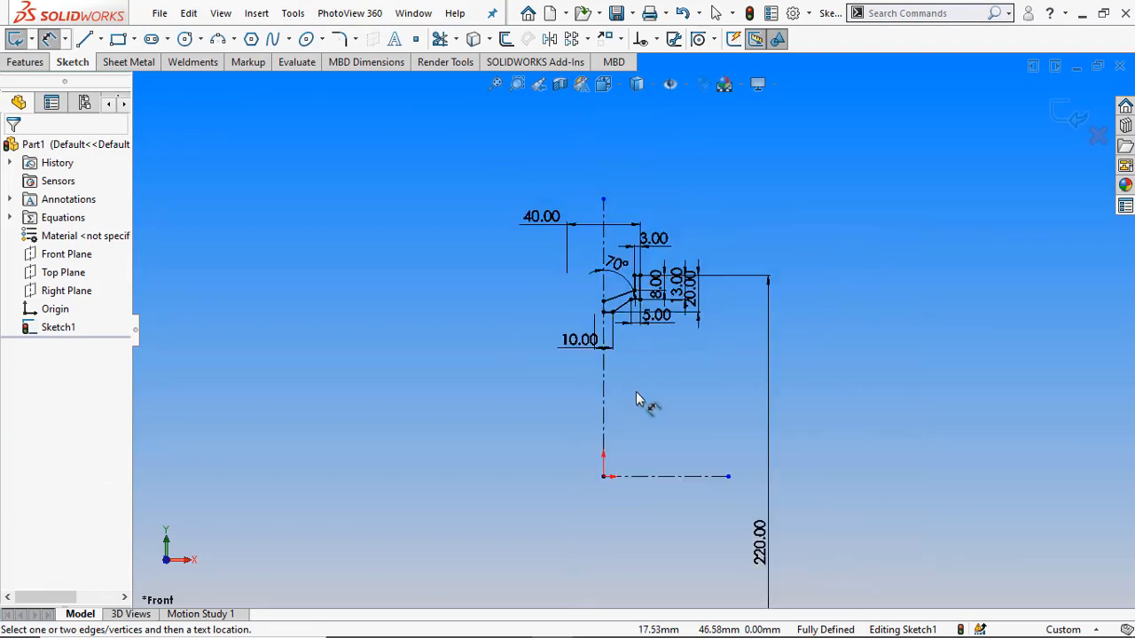
pyautogui.rightClick(635, 392)
pyautogui.click(705, 446)
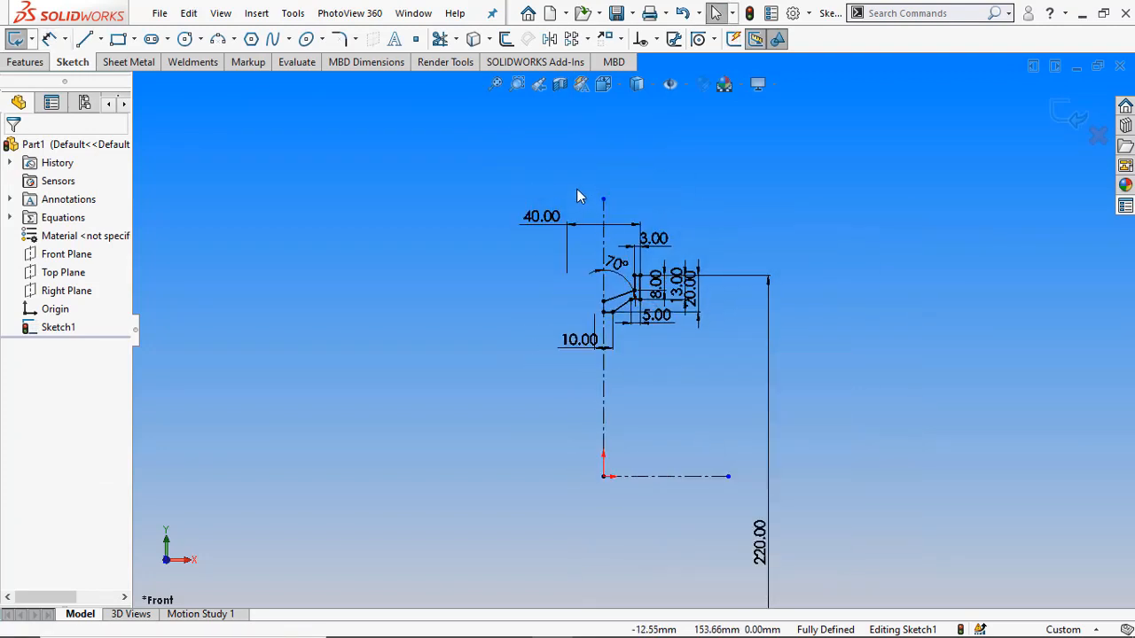
pyautogui.moveTo(781, 226); pyautogui.dragTo(614, 319)
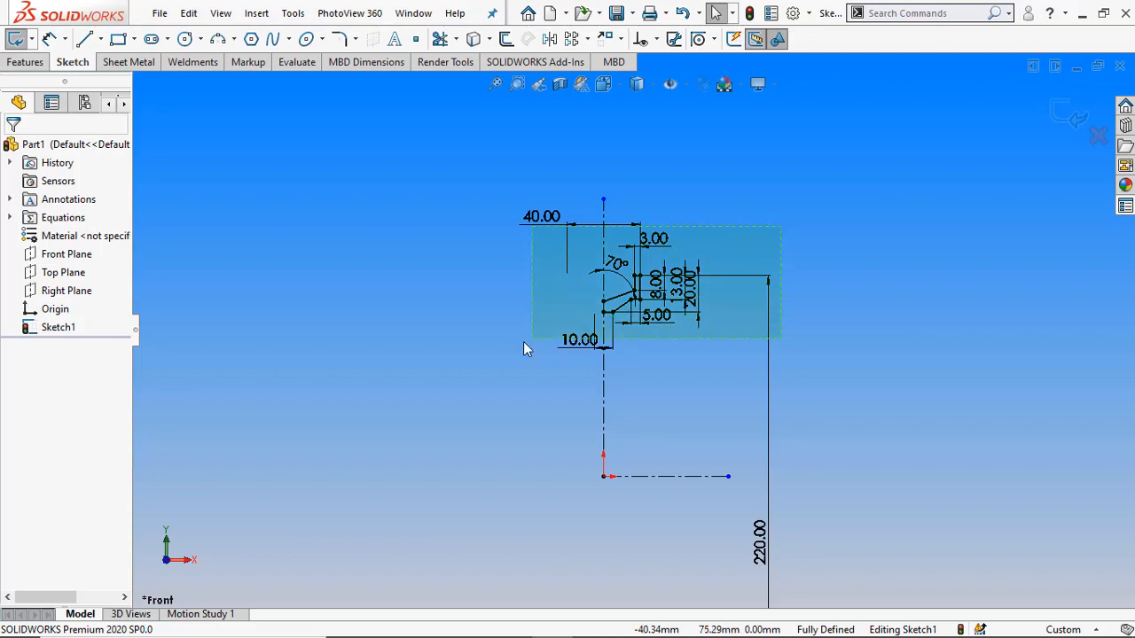
pyautogui.moveTo(523, 342); pyautogui.dragTo(491, 383)
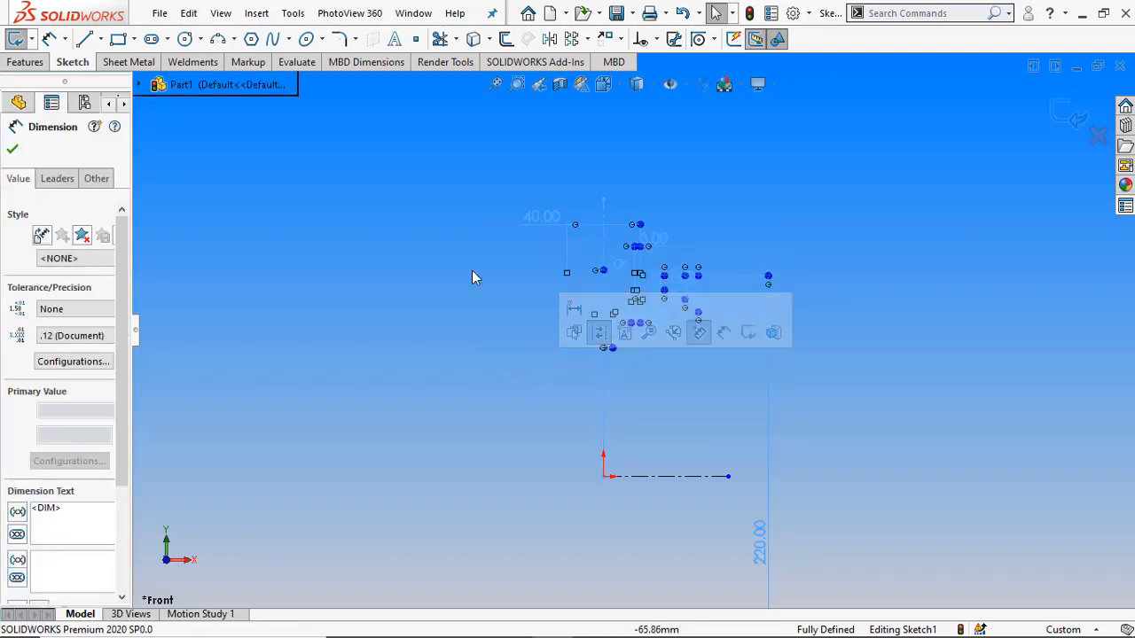
pyautogui.click(551, 40)
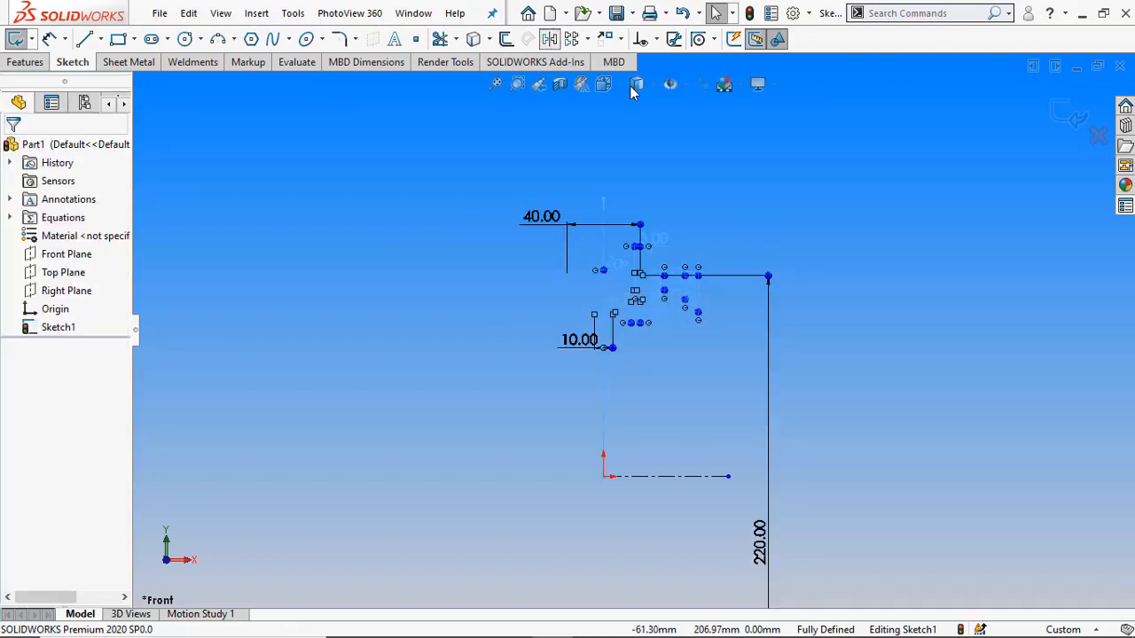
pyautogui.scroll(-3, 612, 328)
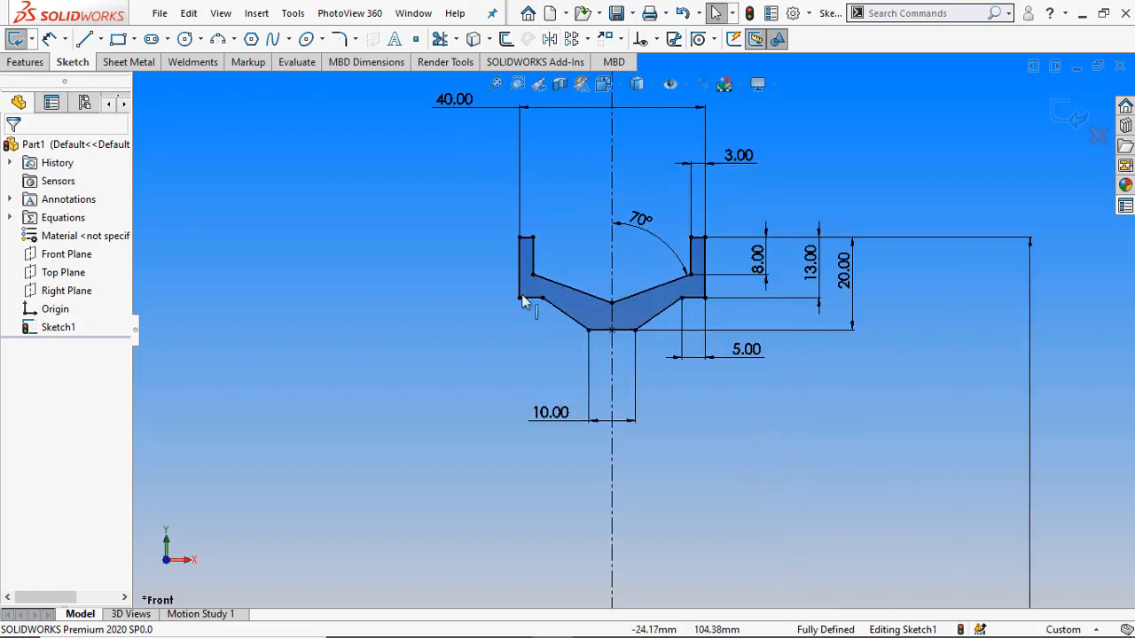
# - Fillet the four top corners of both rim lips in the profile sketch with a 1 mm radius
pyautogui.scroll(-2, 660, 244)
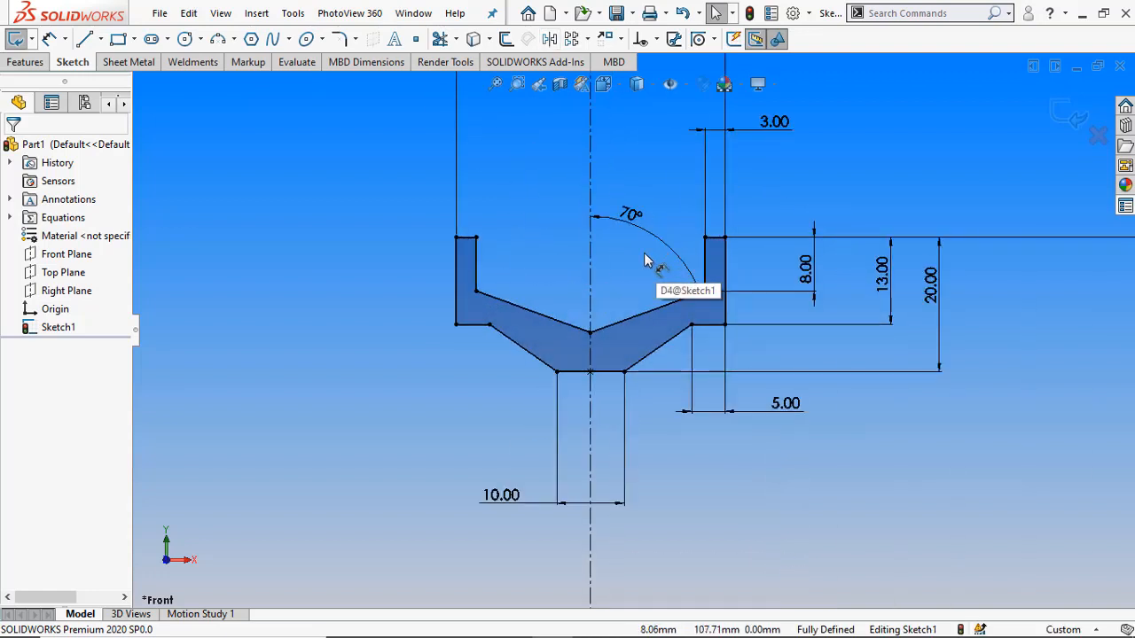
pyautogui.click(339, 40)
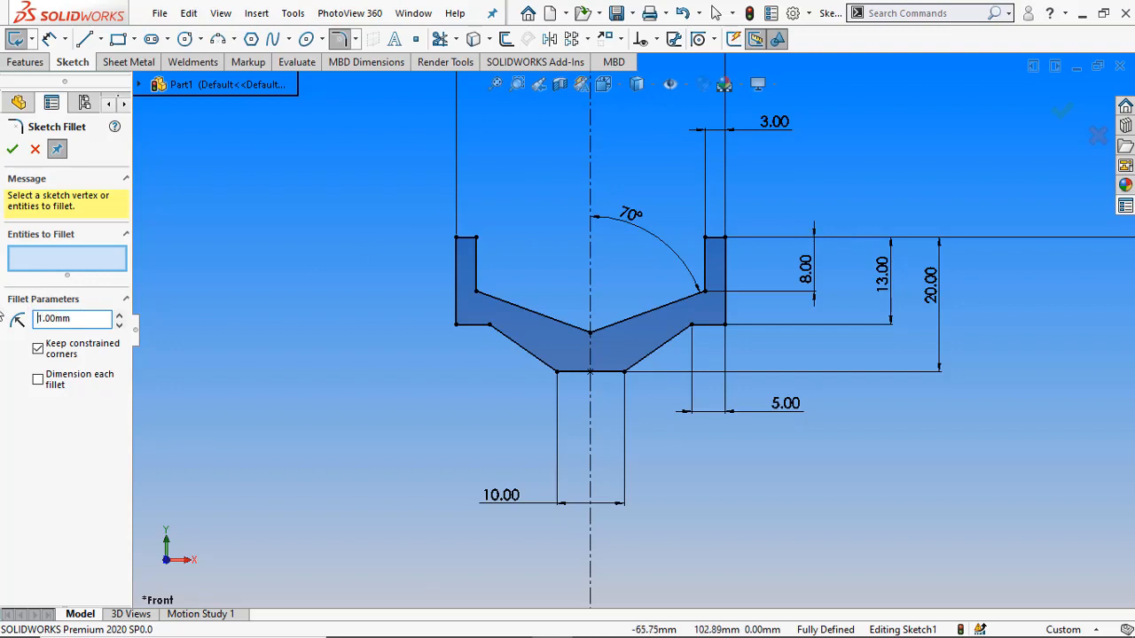
pyautogui.click(727, 239)
pyautogui.click(708, 241)
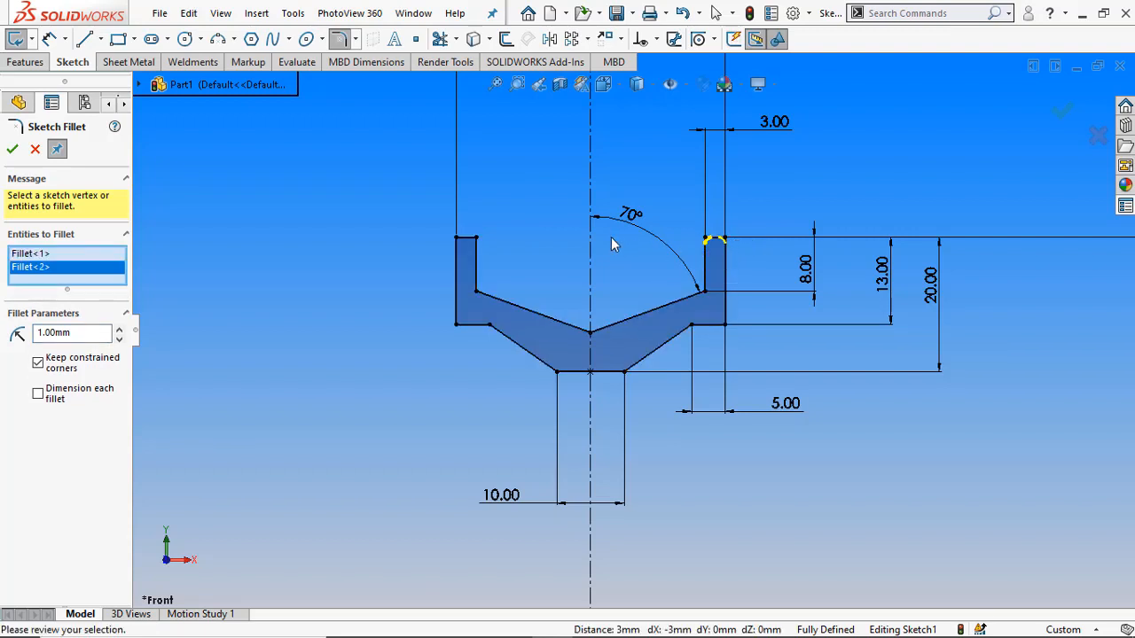
pyautogui.click(476, 237)
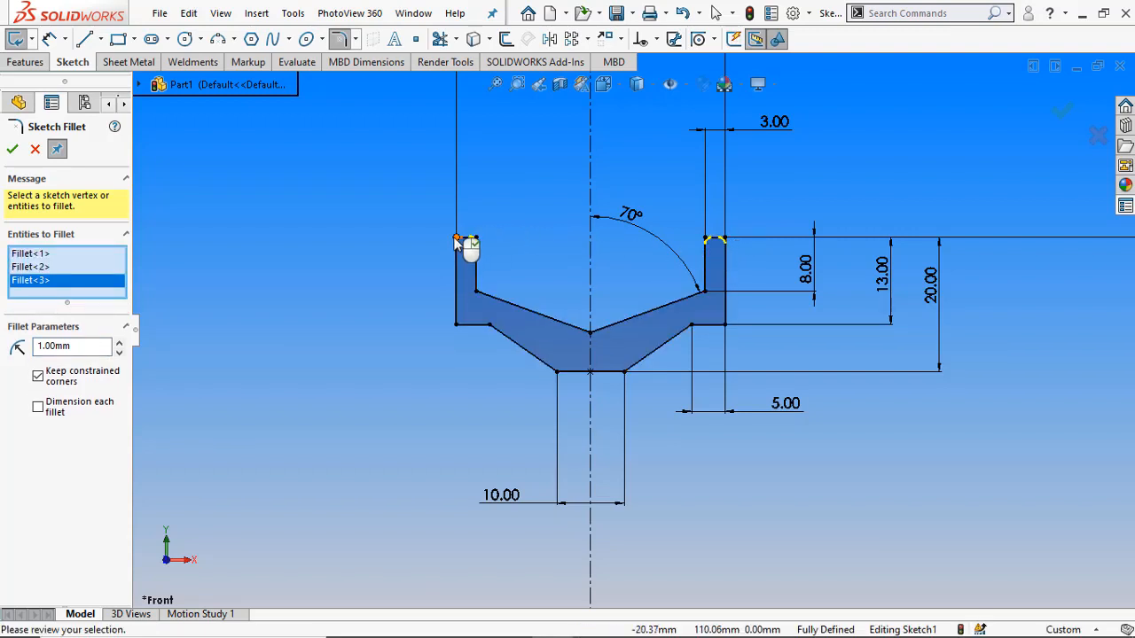
pyautogui.click(455, 238)
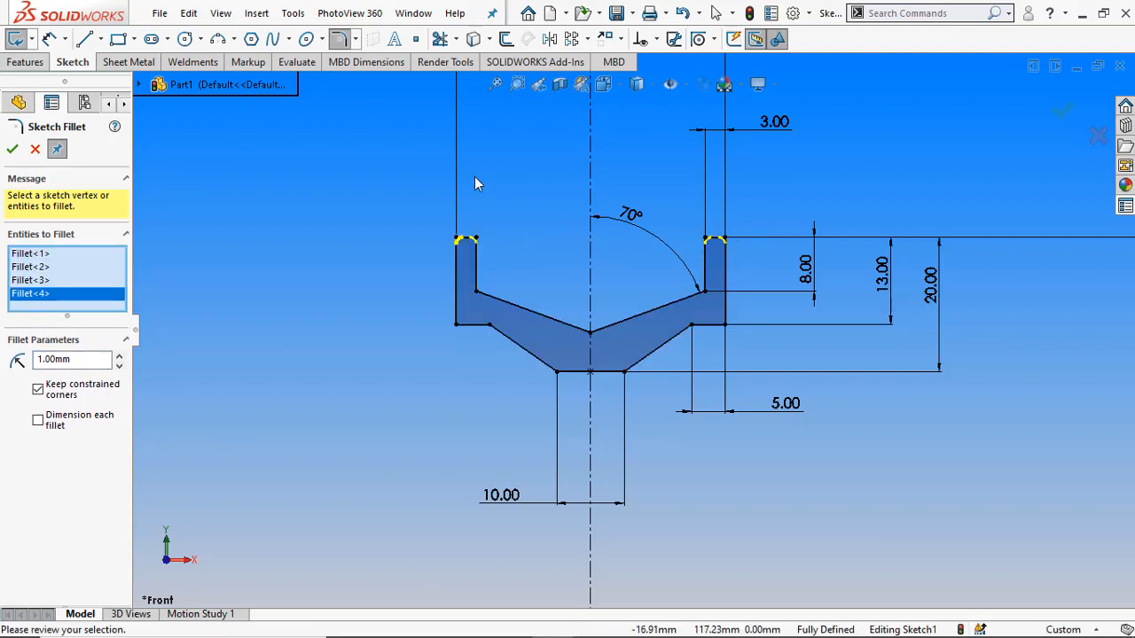
pyautogui.click(13, 148)
pyautogui.scroll(3, 656, 355)
pyautogui.scroll(-3, 783, 328)
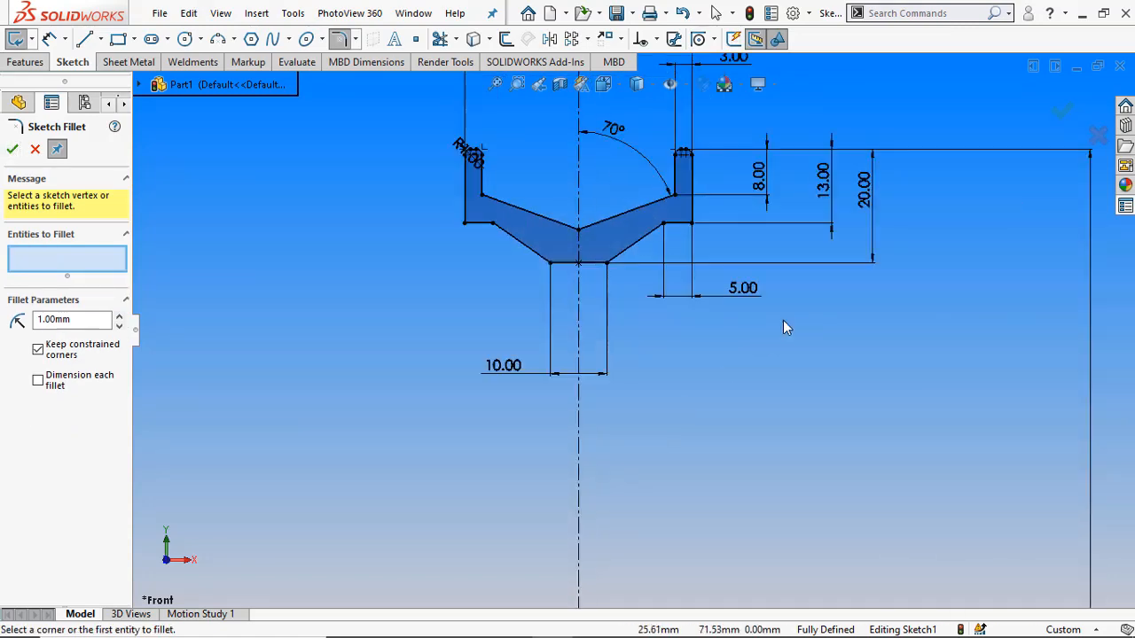
pyautogui.scroll(3, 631, 326)
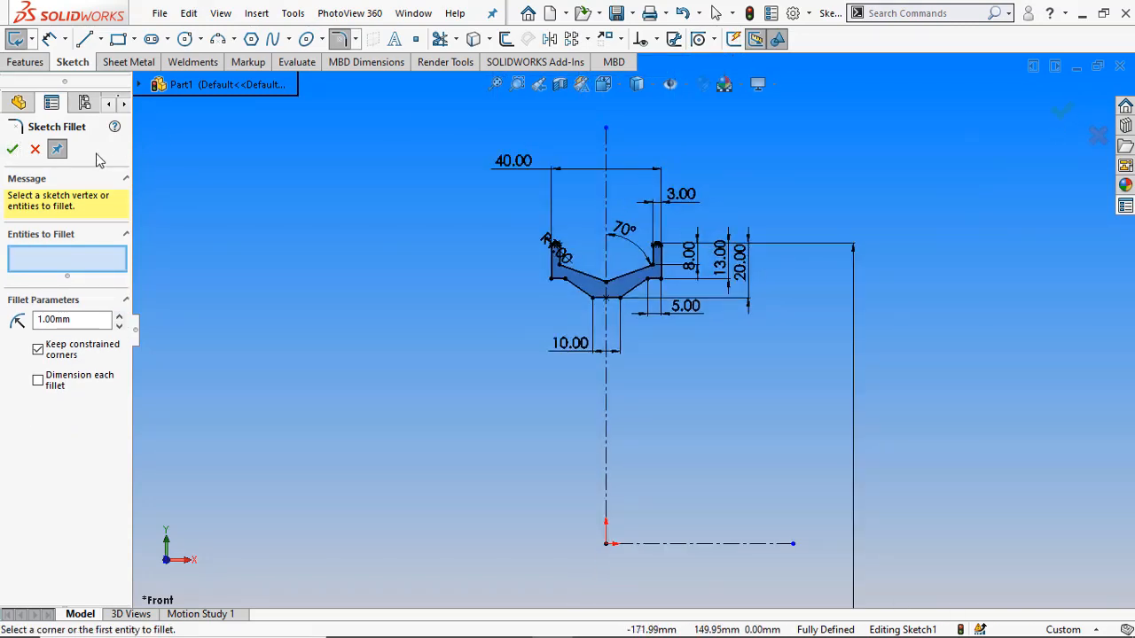
pyautogui.click(13, 149)
# - Revolve the rim profile 360 degrees around the horizontal centerline
pyautogui.scroll(3, 629, 328)
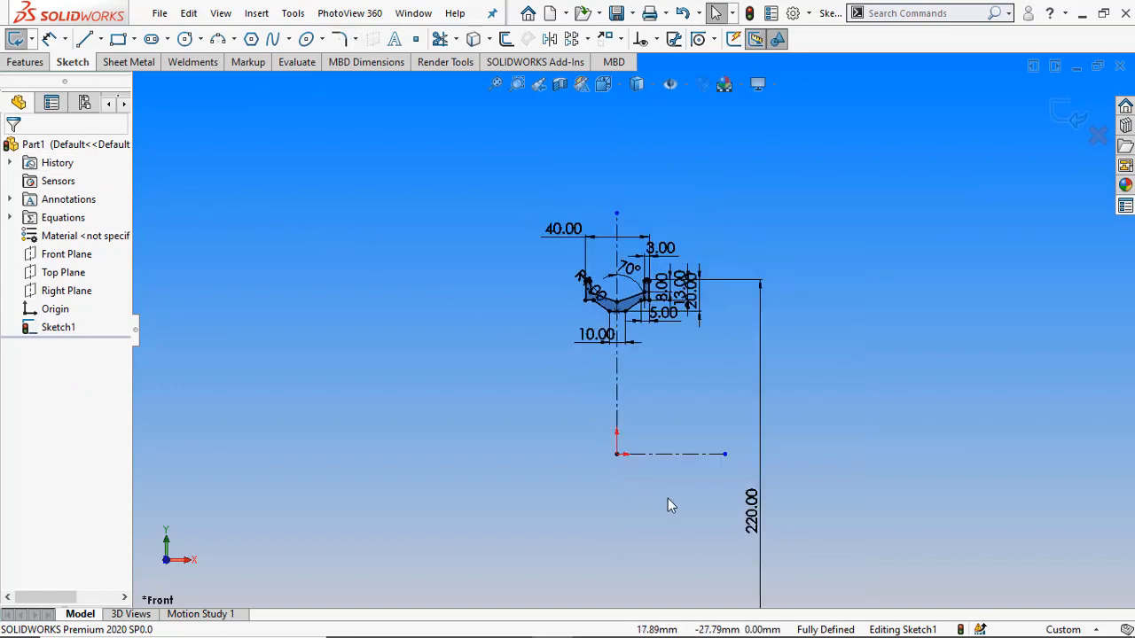
pyautogui.scroll(-3, 668, 504)
pyautogui.scroll(2, 664, 337)
pyautogui.scroll(-2, 585, 372)
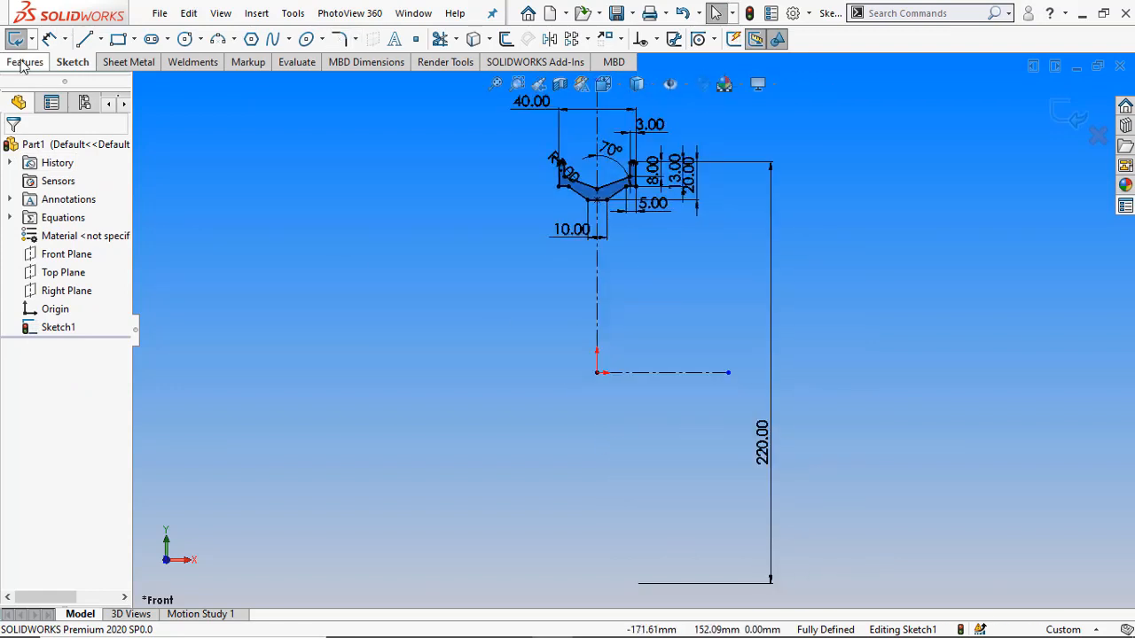
pyautogui.click(24, 63)
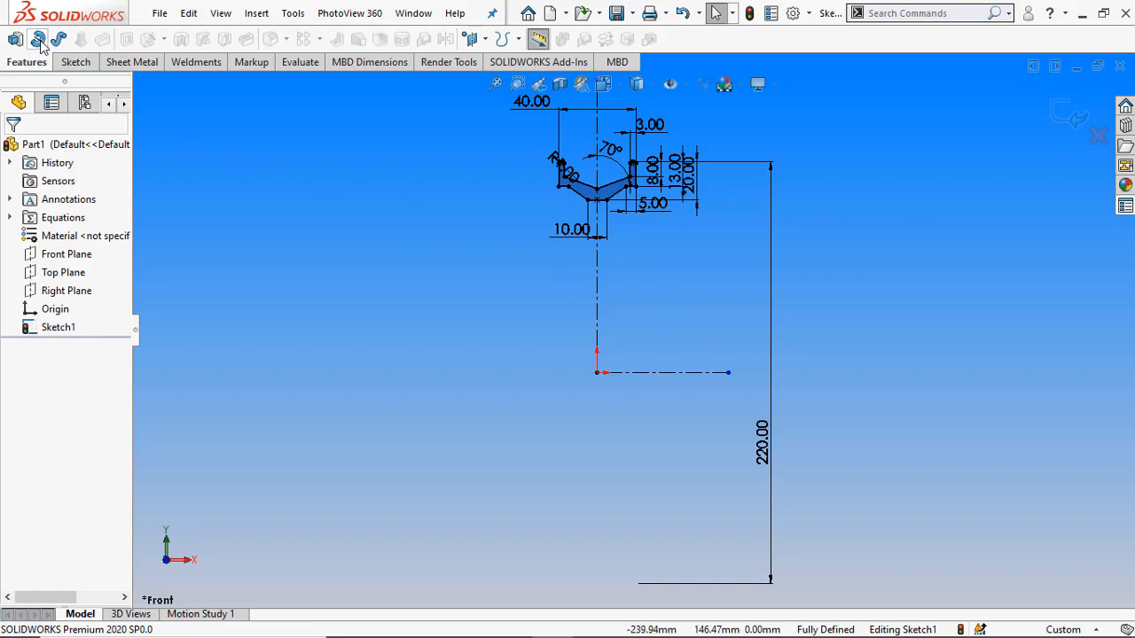
pyautogui.click(38, 40)
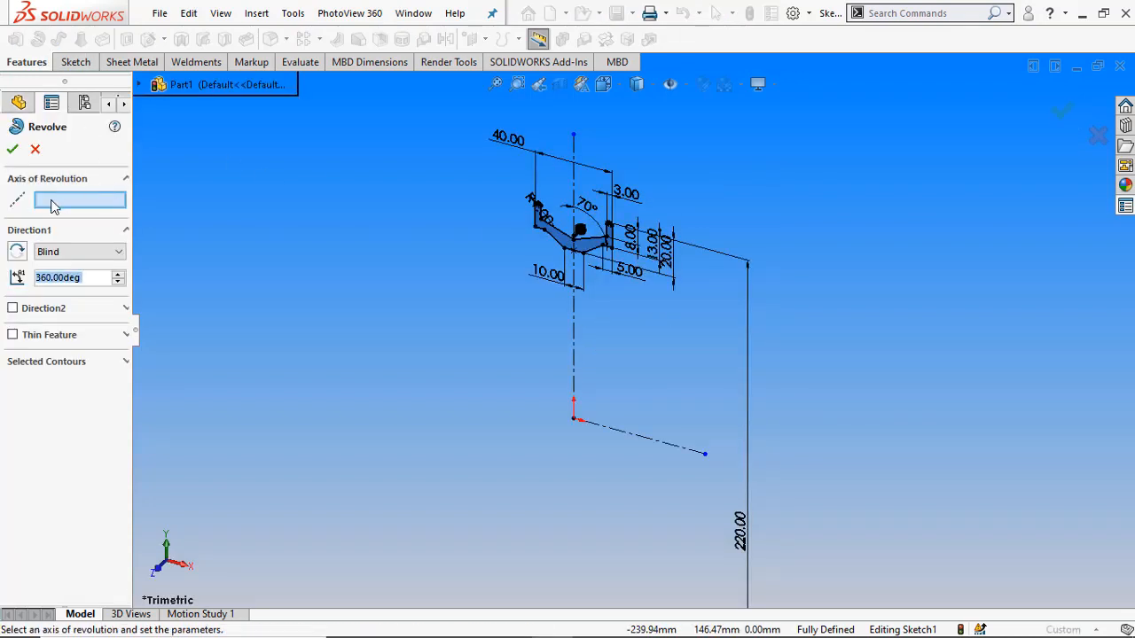
pyautogui.click(623, 435)
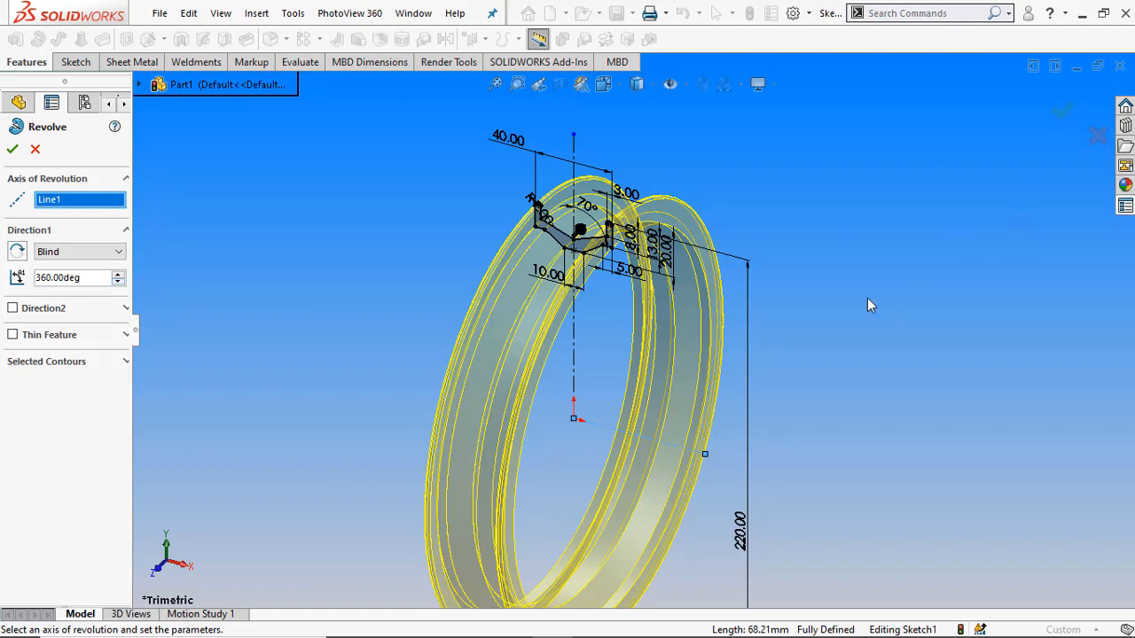
pyautogui.click(13, 150)
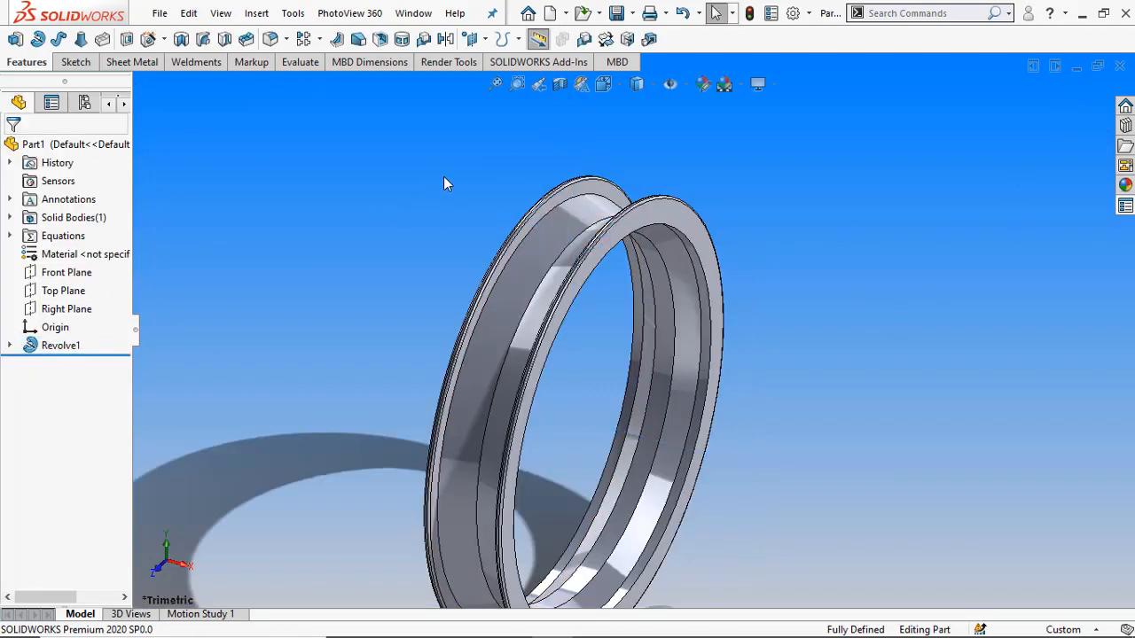
# - Look over the revolved rim, compare it with the wheel photo in the Firefox browser, and return to SOLIDWORKS
pyautogui.moveTo(446, 184); pyautogui.dragTo(477, 230, button='middle')
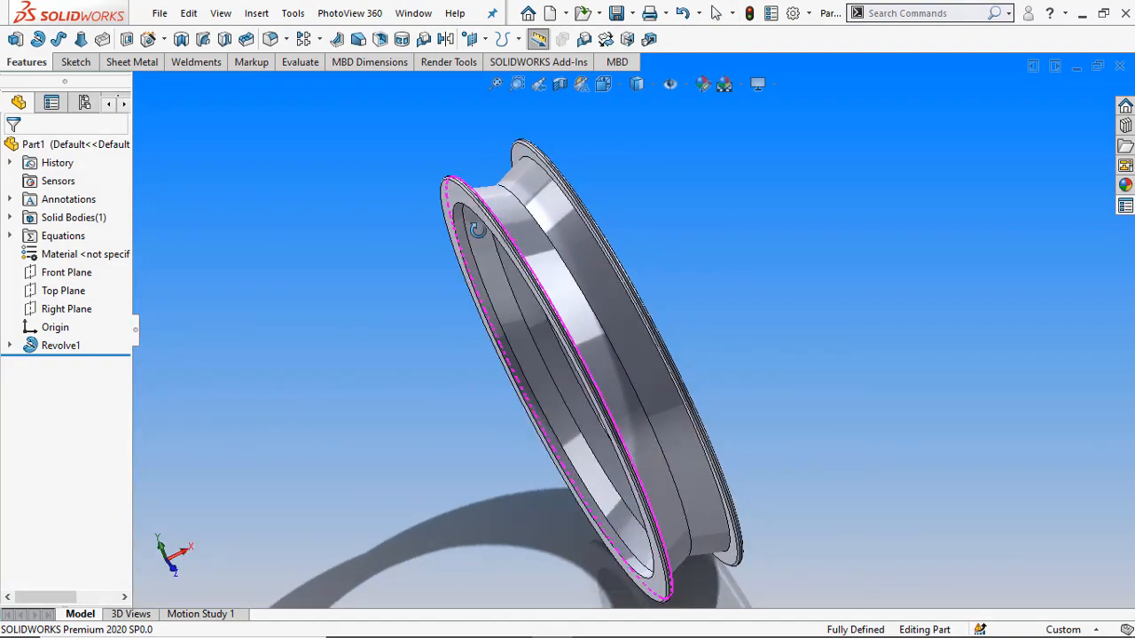
pyautogui.moveTo(559, 636)
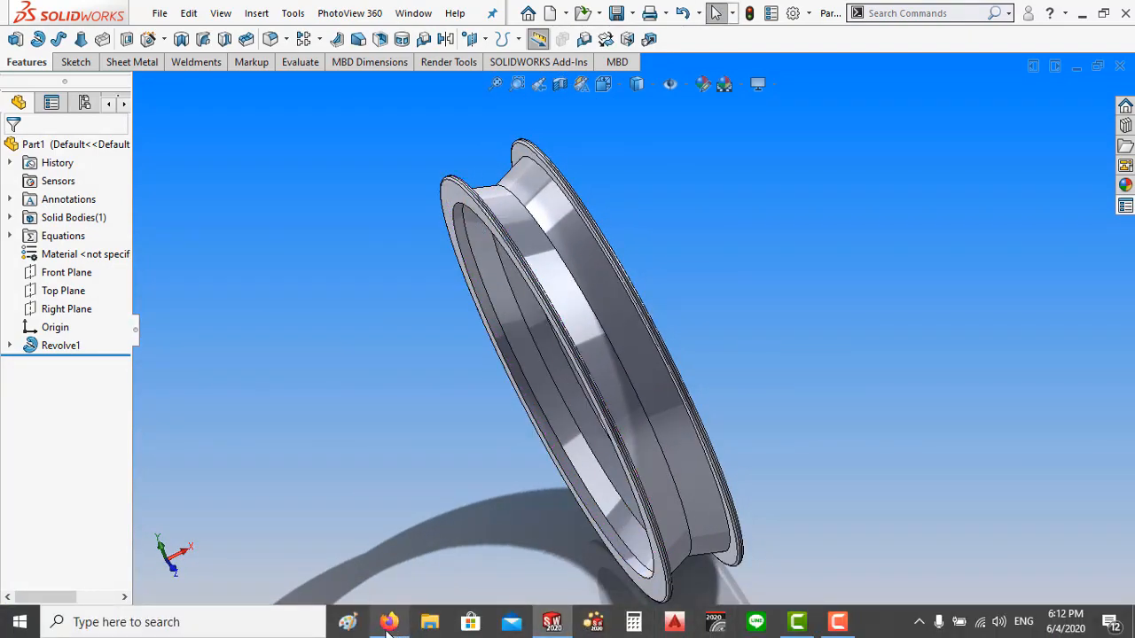
pyautogui.click(388, 623)
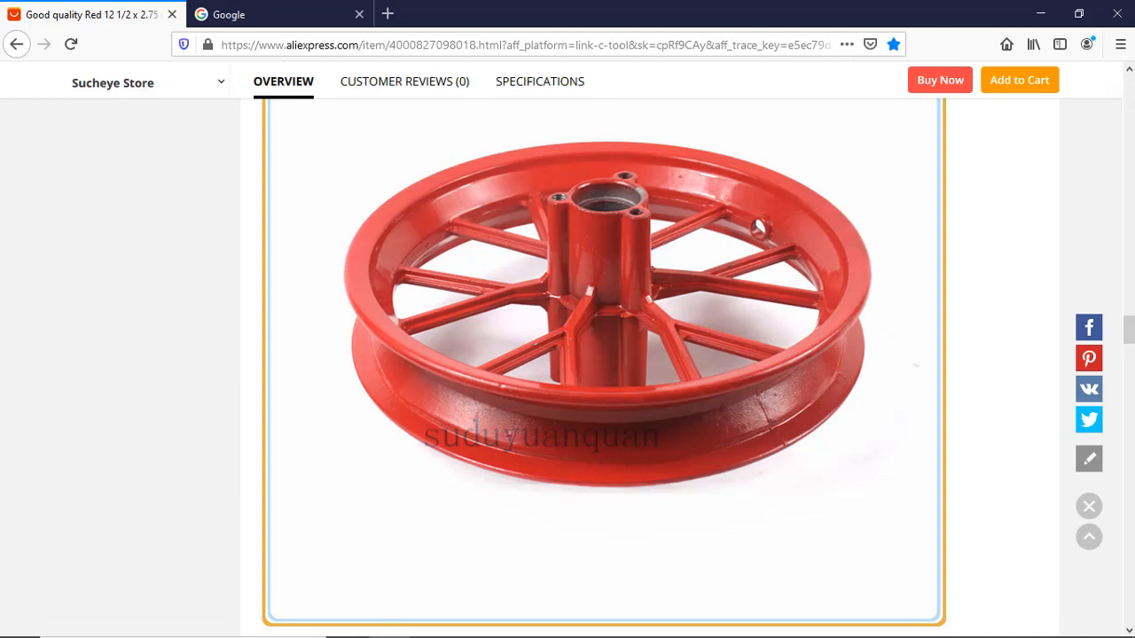
pyautogui.click(551, 621)
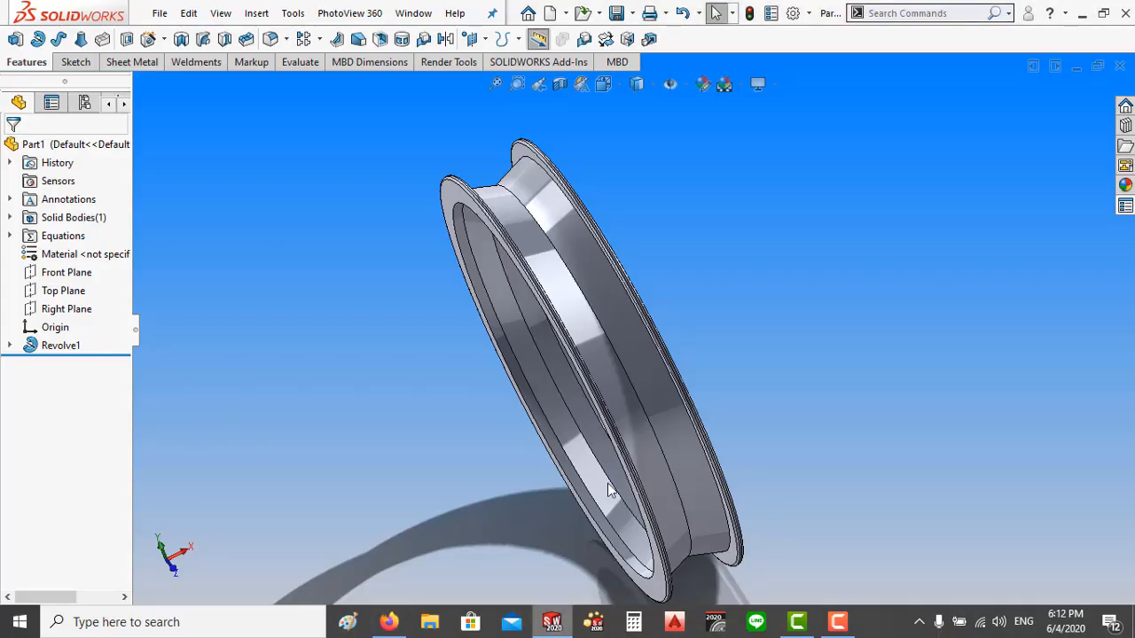
# - Apply the red medium gloss plastic appearance to the whole rim
pyautogui.moveTo(838, 218); pyautogui.dragTo(762, 204, button='middle')
pyautogui.click(1125, 184)
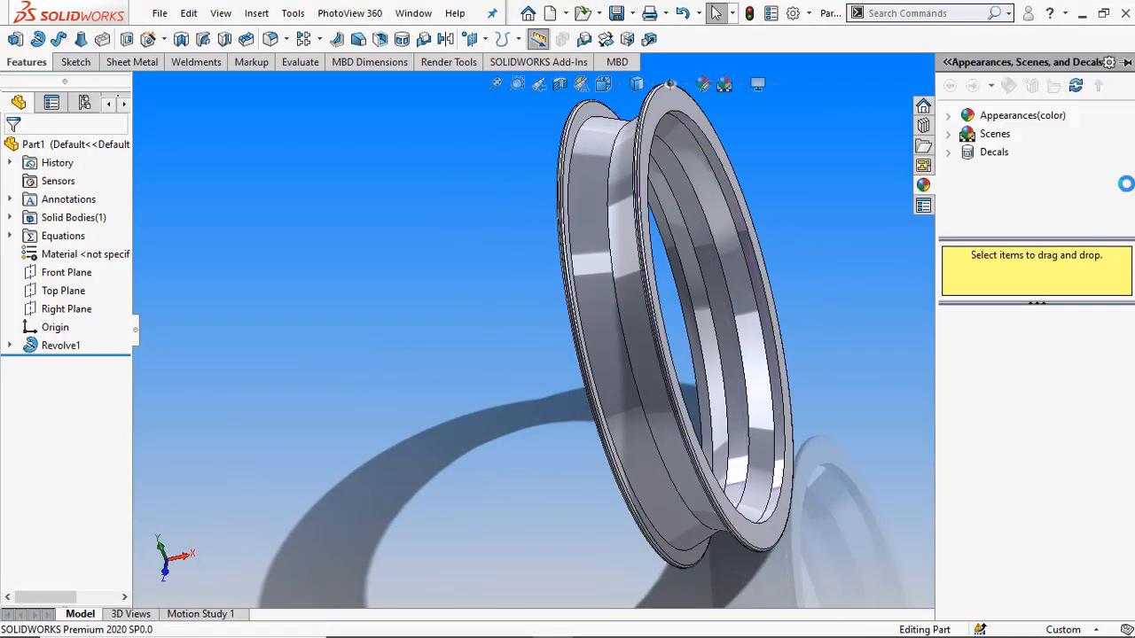
pyautogui.click(951, 118)
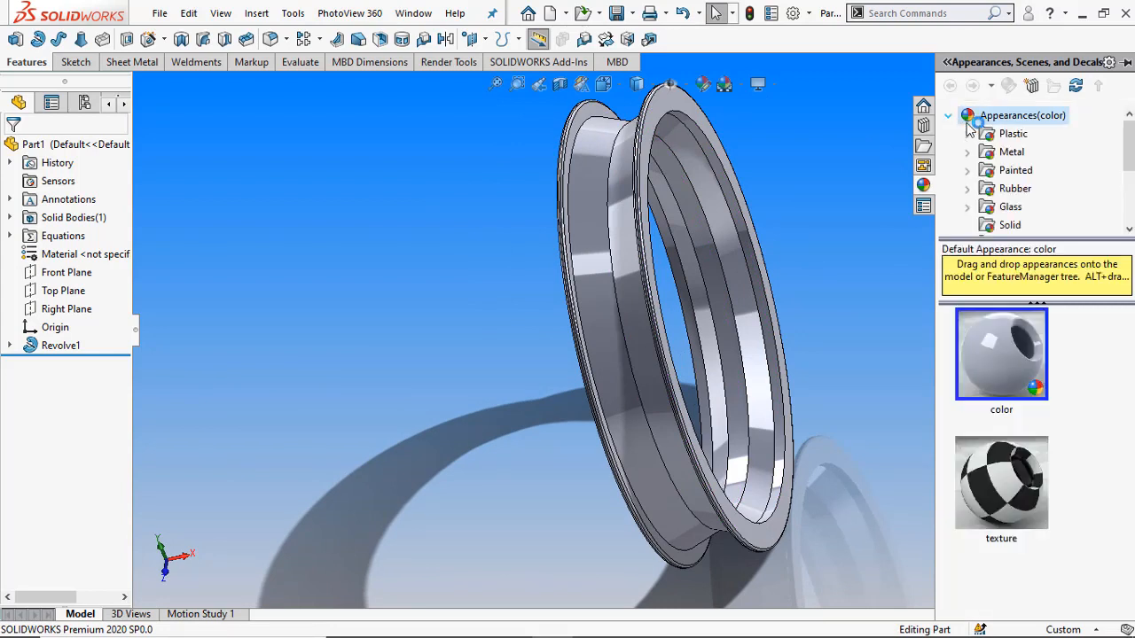
pyautogui.click(967, 134)
pyautogui.click(1047, 152)
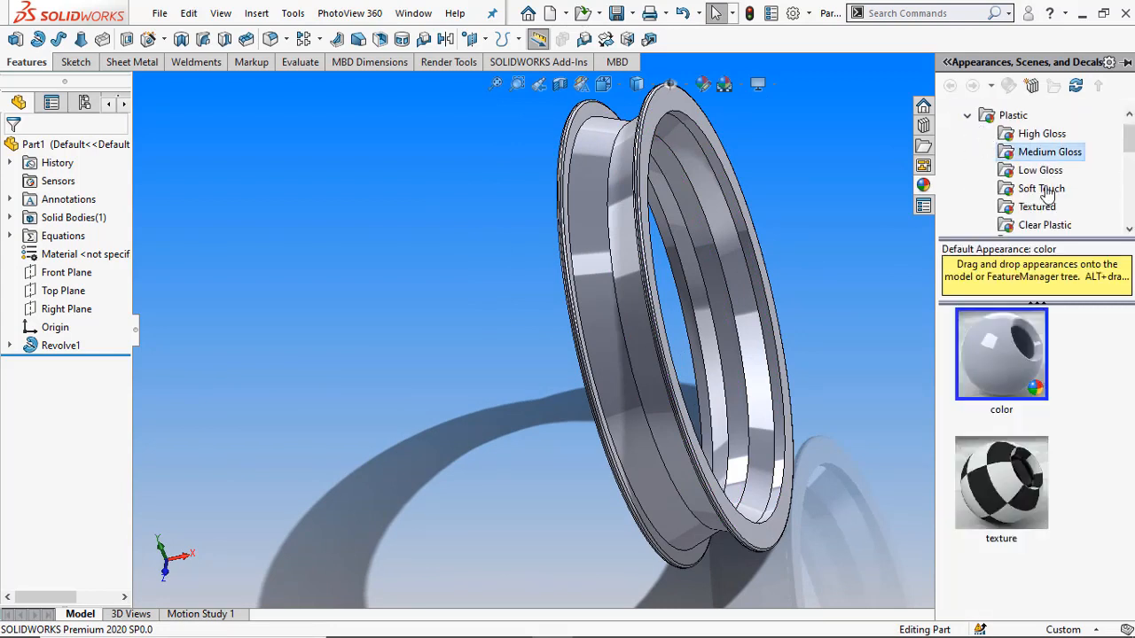
pyautogui.scroll(-5, 1099, 422)
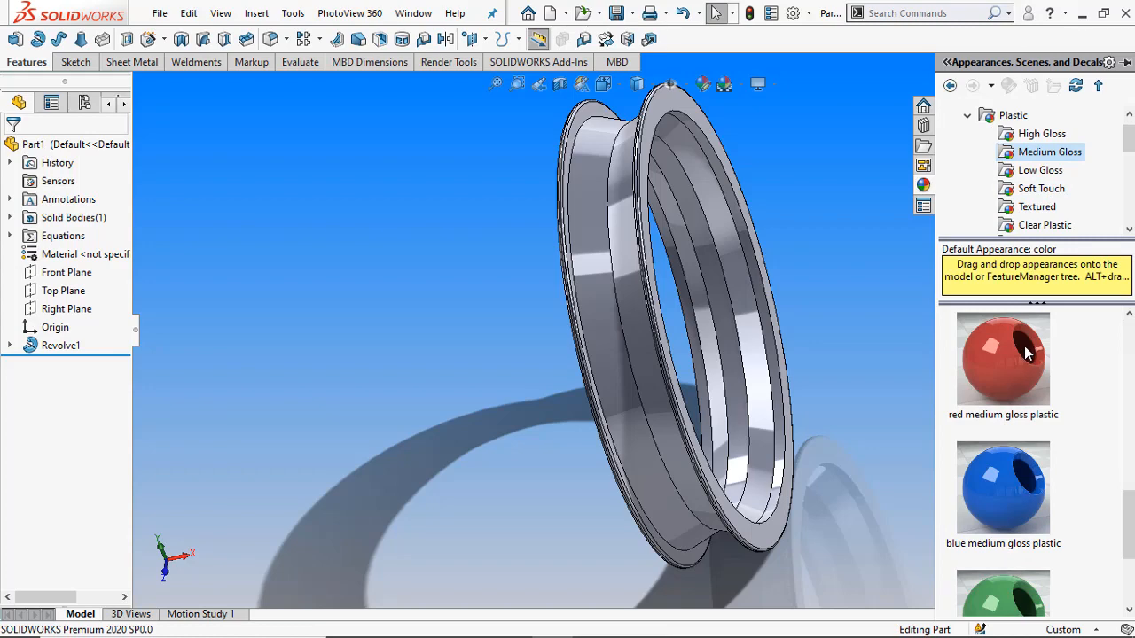
pyautogui.doubleClick(1026, 353)
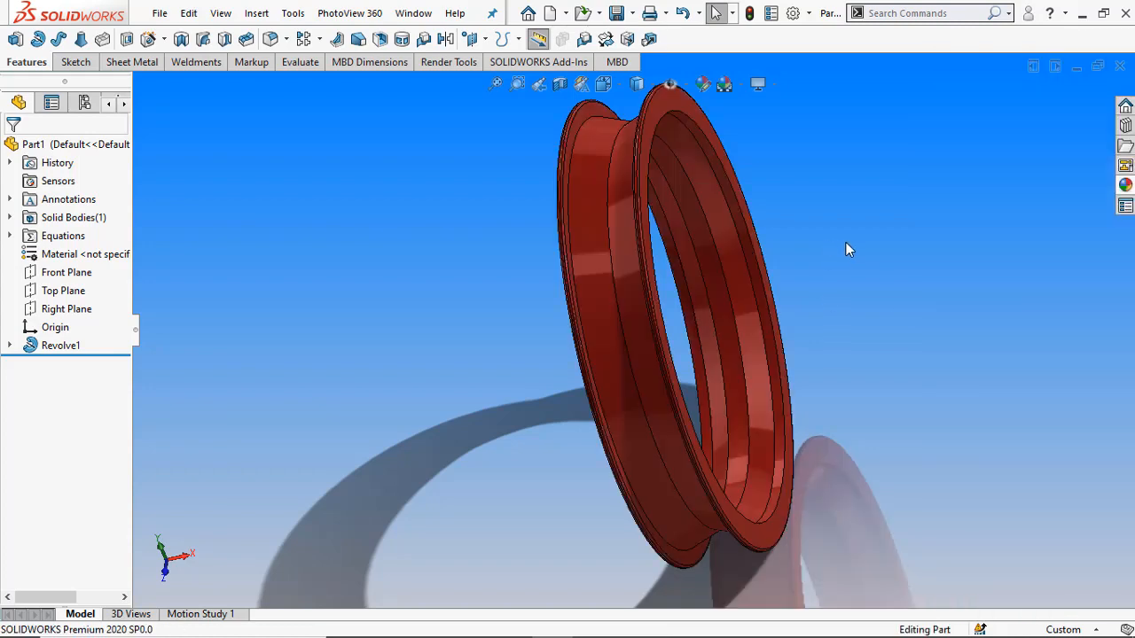
pyautogui.moveTo(845, 250); pyautogui.dragTo(1080, 207, button='middle')
pyautogui.click(1125, 185)
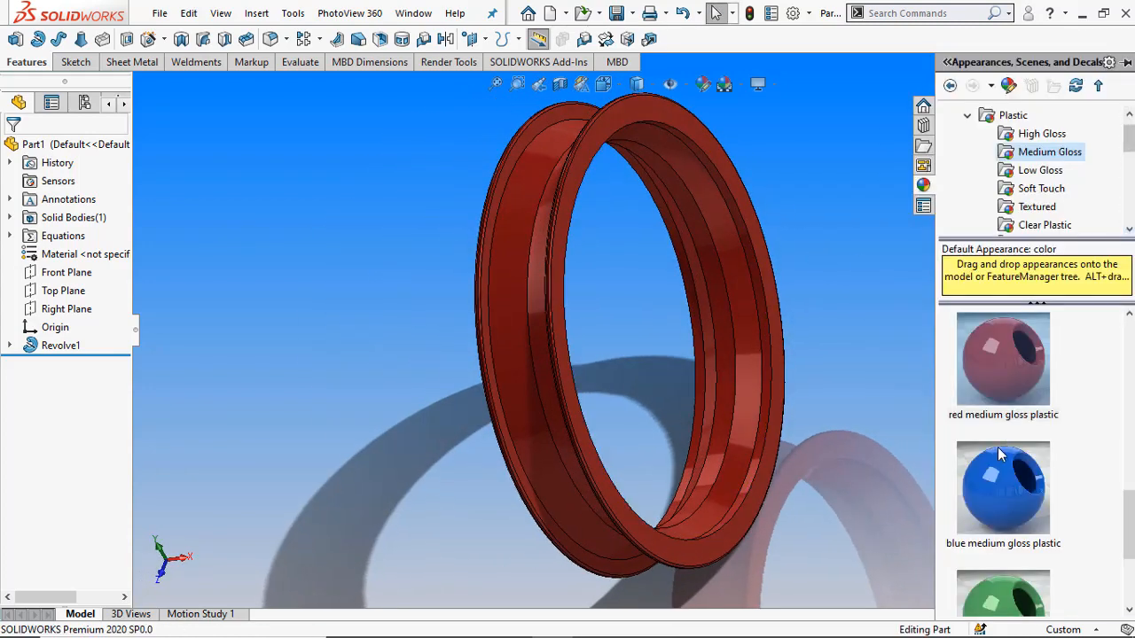
pyautogui.moveTo(983, 355); pyautogui.dragTo(735, 266)
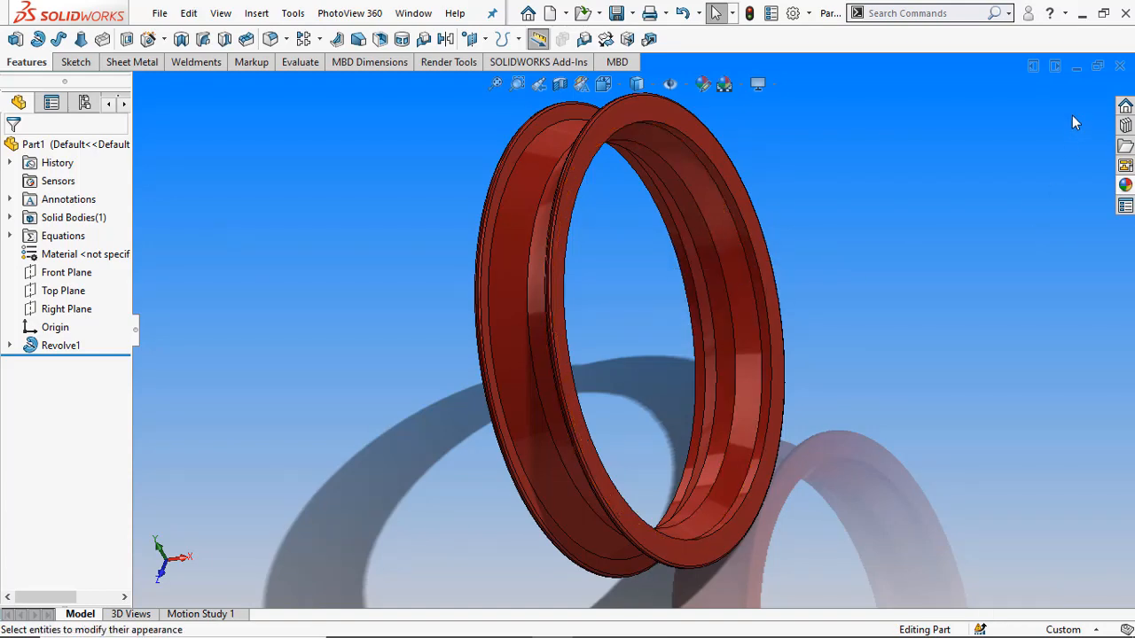
pyautogui.moveTo(905, 220); pyautogui.dragTo(728, 266, button='middle')
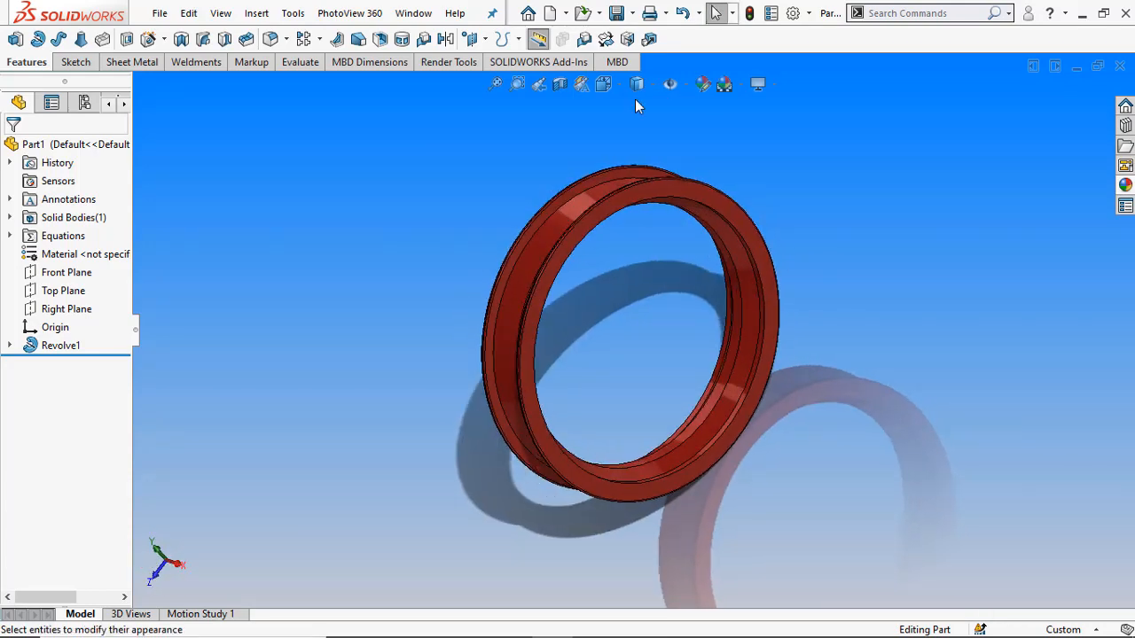
# - Start a new sketch on the Right Plane and view it normal to the plane
pyautogui.click(607, 86)
pyautogui.click(698, 131)
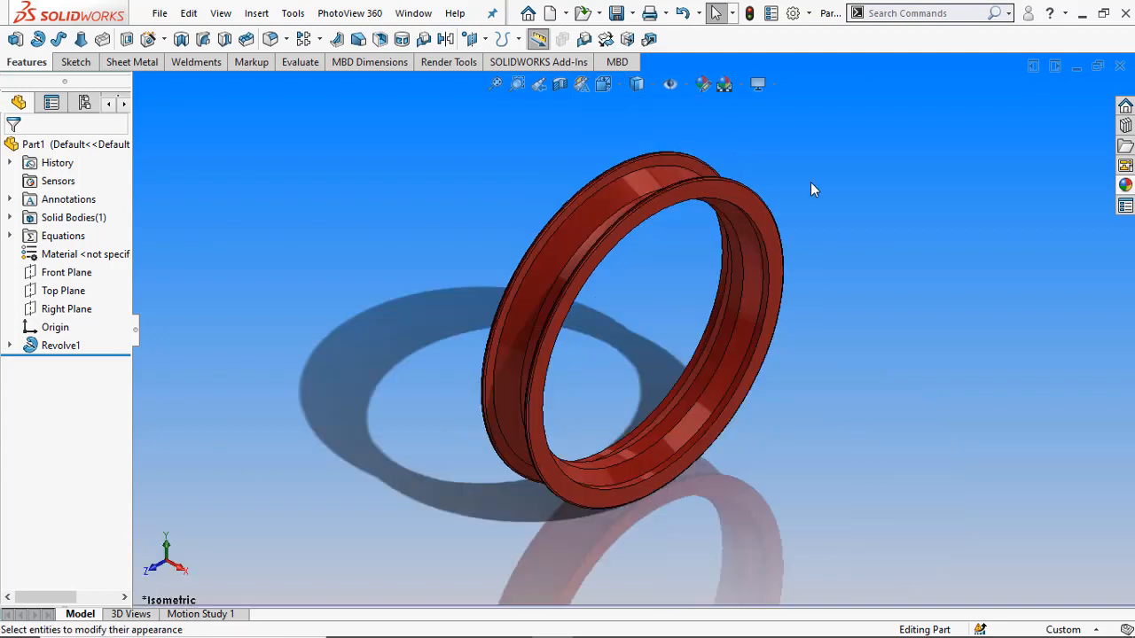
pyautogui.click(79, 312)
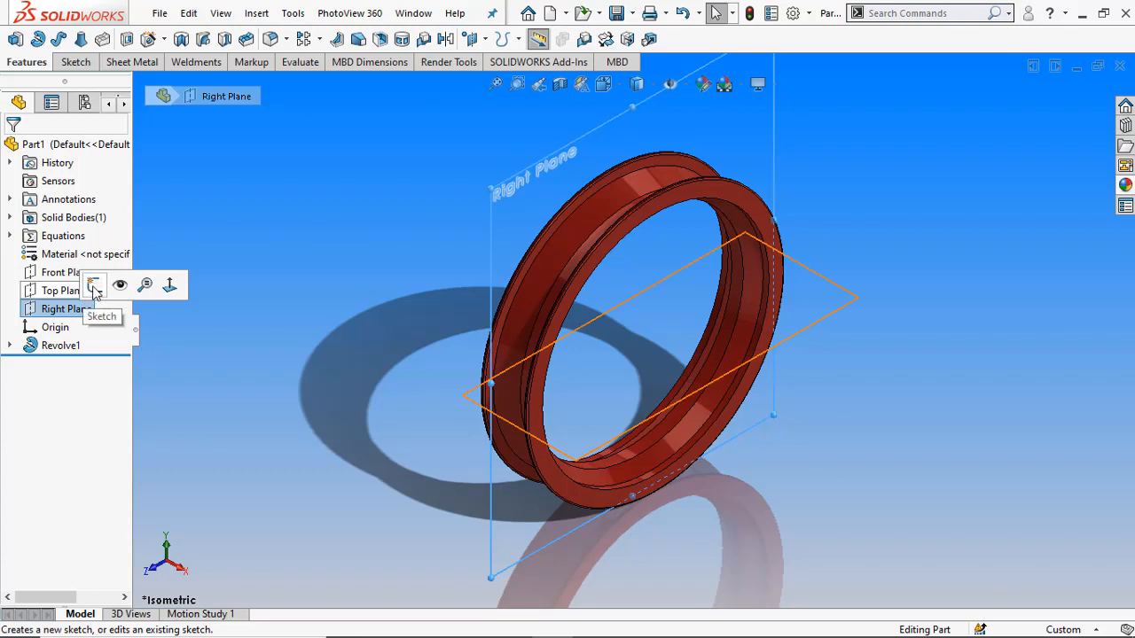
pyautogui.click(94, 287)
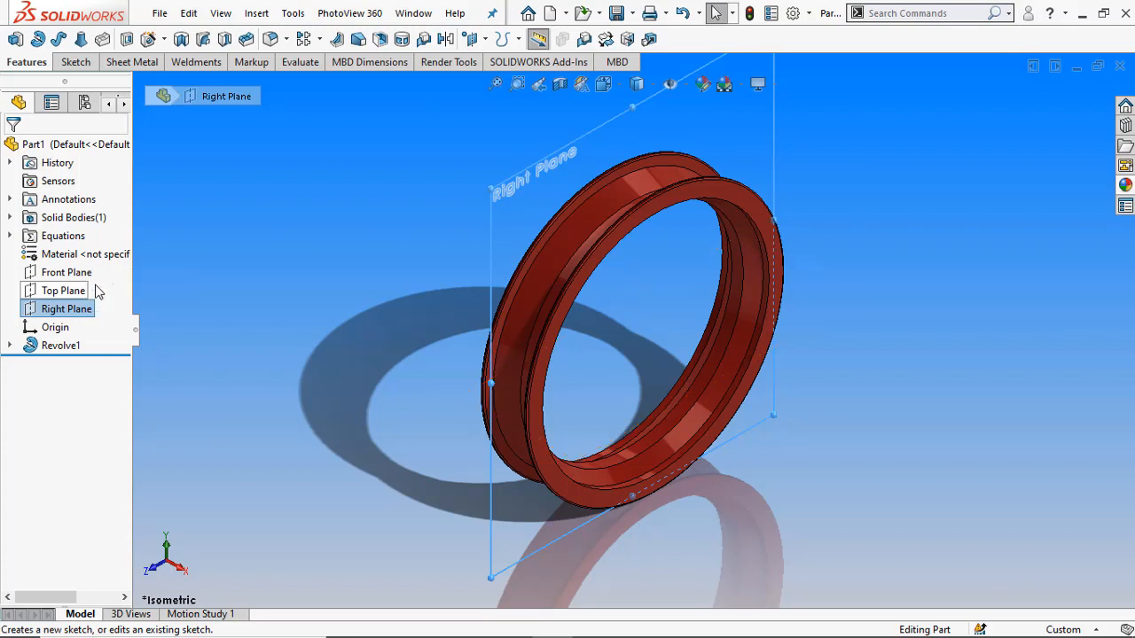
pyautogui.click(603, 84)
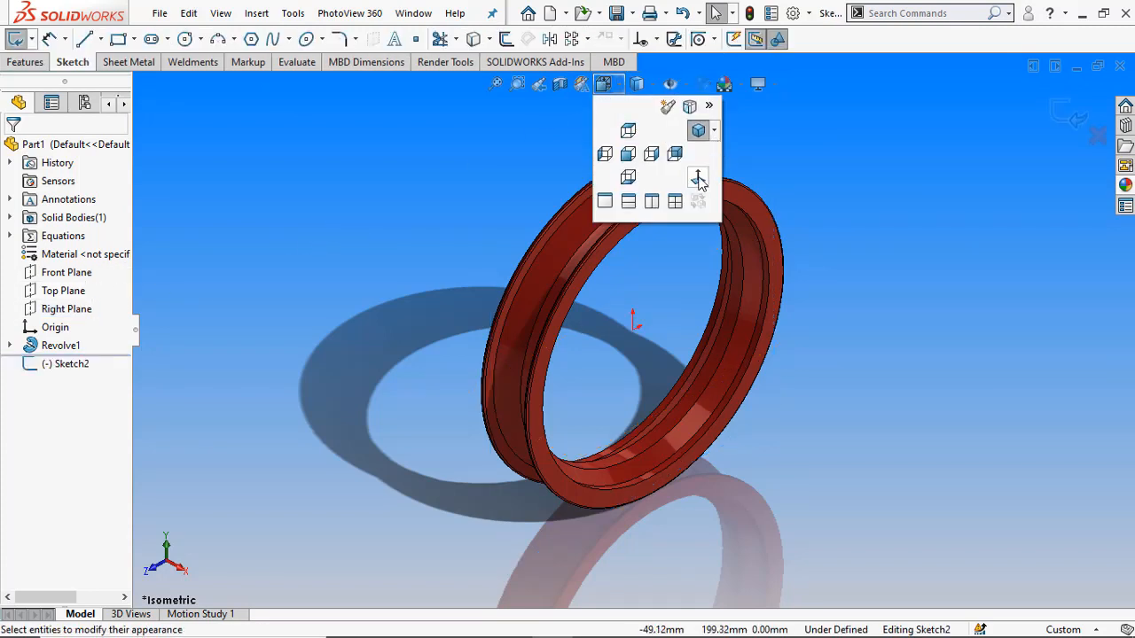
pyautogui.click(698, 179)
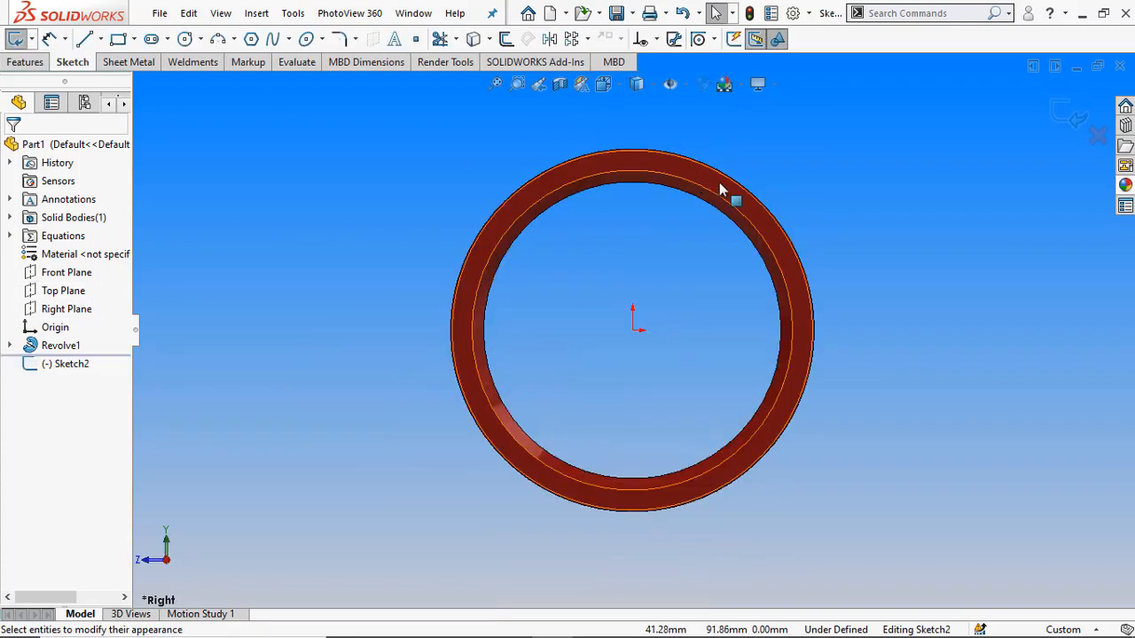
# - Sketch two concentric circles centered on the origin inside the rim, the outer one about 57 mm in diameter
pyautogui.click(185, 39)
pyautogui.click(632, 331)
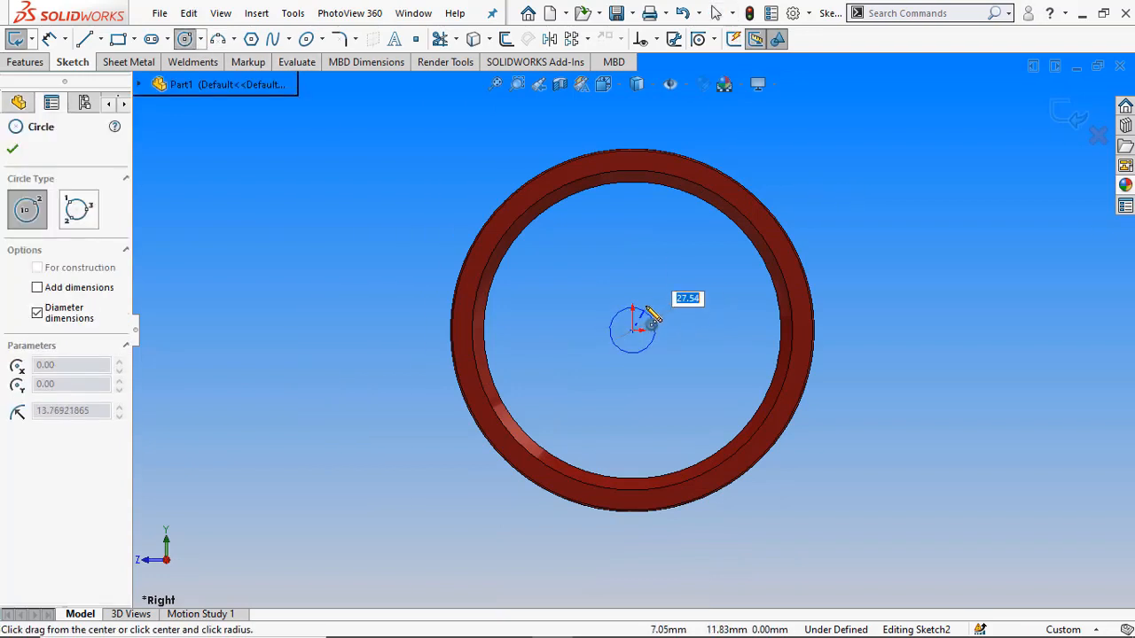
pyautogui.click(647, 305)
pyautogui.click(632, 330)
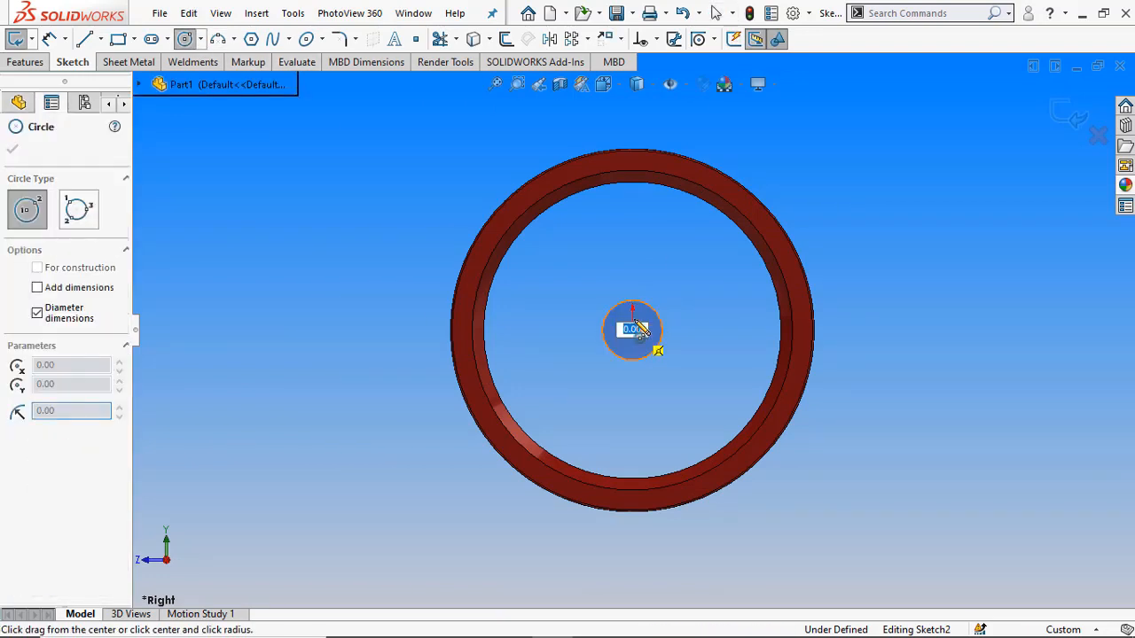
pyautogui.click(660, 293)
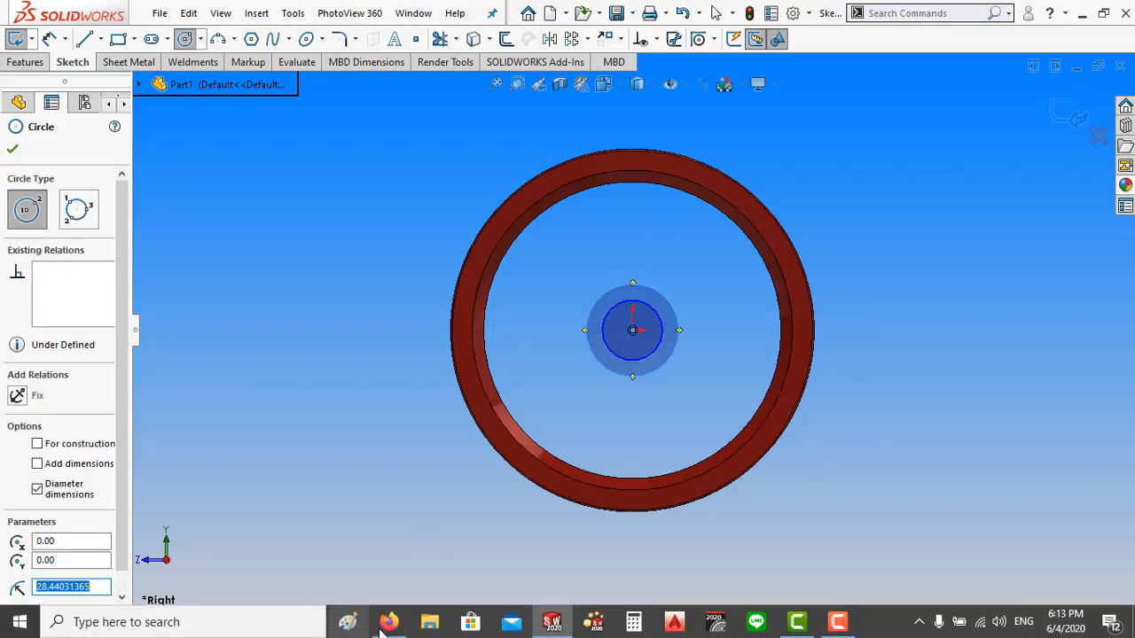
# - Switch to Firefox, examine the wheel hub photos and the dimensioned rear hub image for the center tube sizes, and return to SOLIDWORKS
pyautogui.click(387, 623)
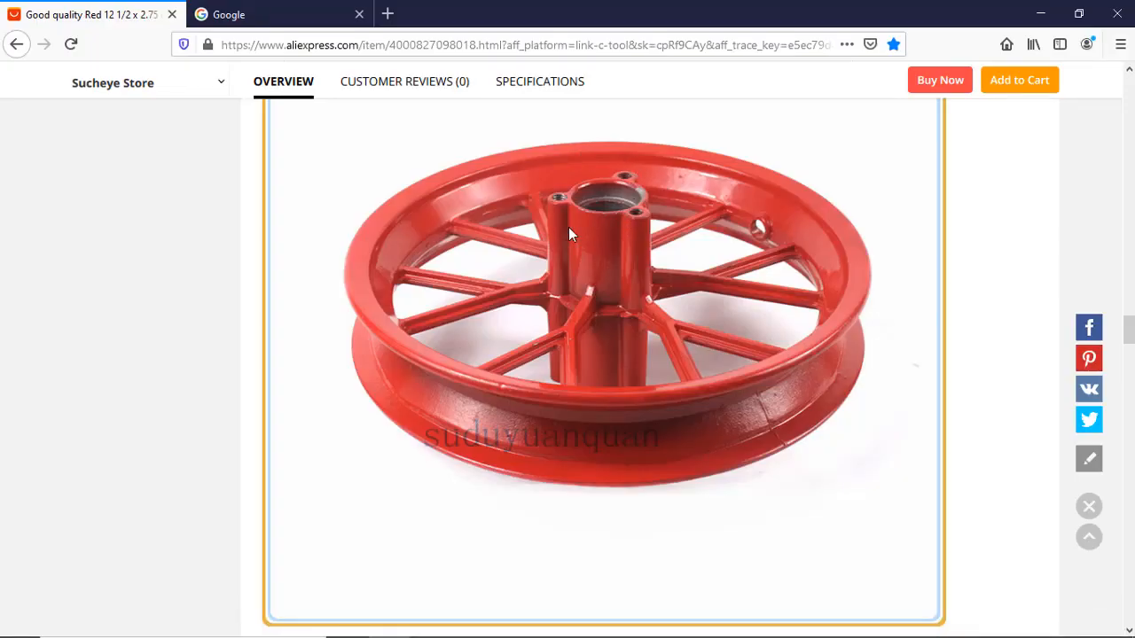
pyautogui.scroll(-6, 692, 319)
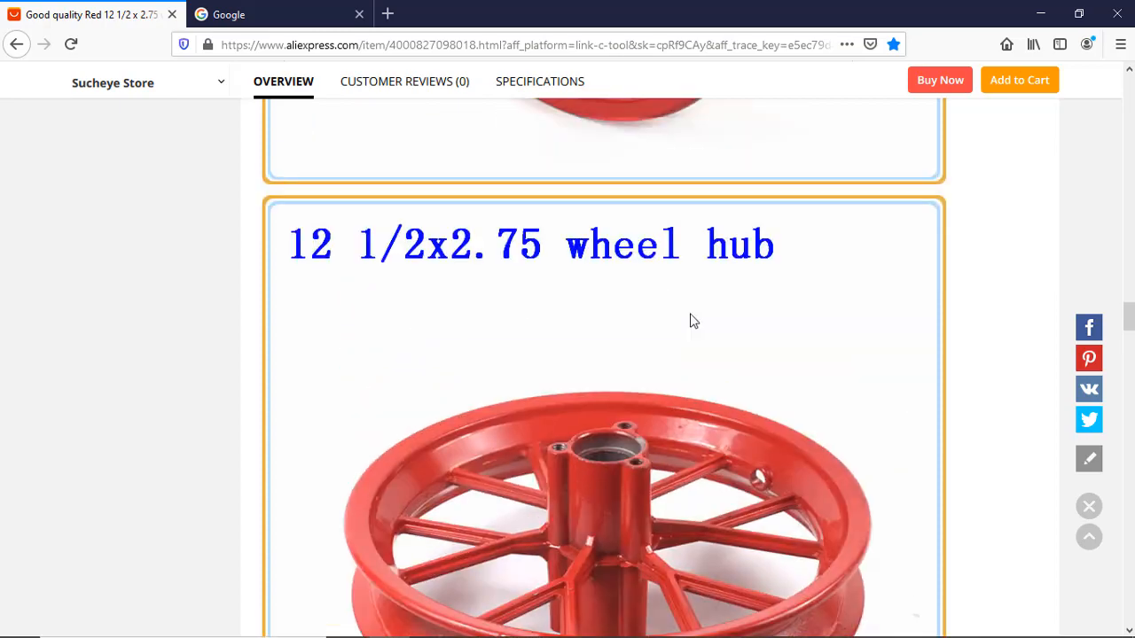
pyautogui.scroll(-3, 699, 323)
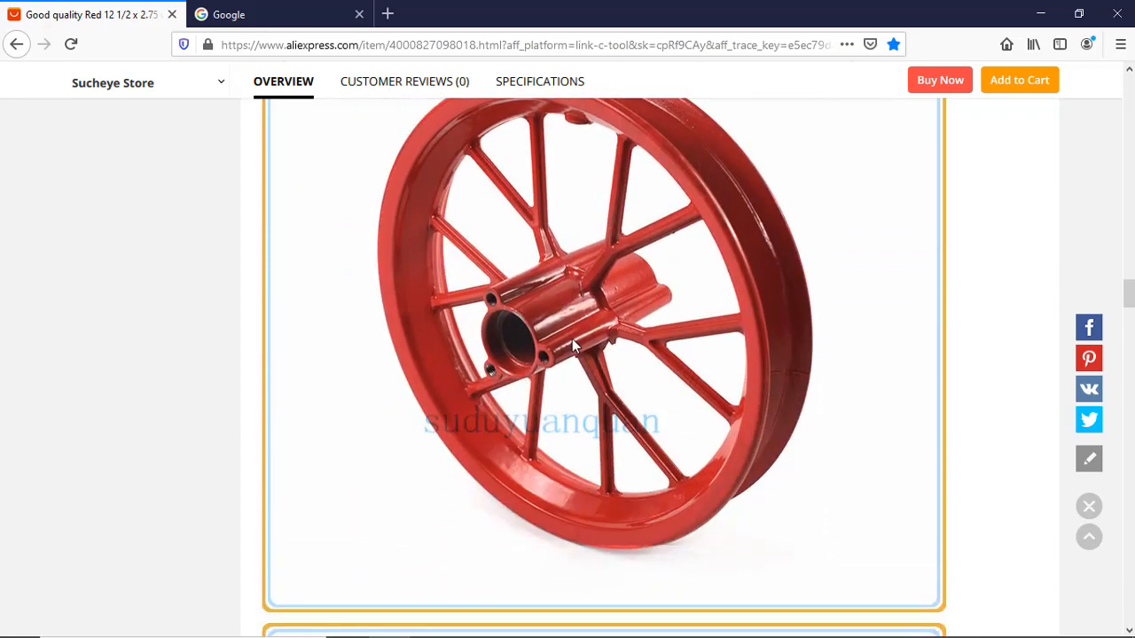
pyautogui.scroll(-10, 690, 281)
pyautogui.scroll(4, 703, 292)
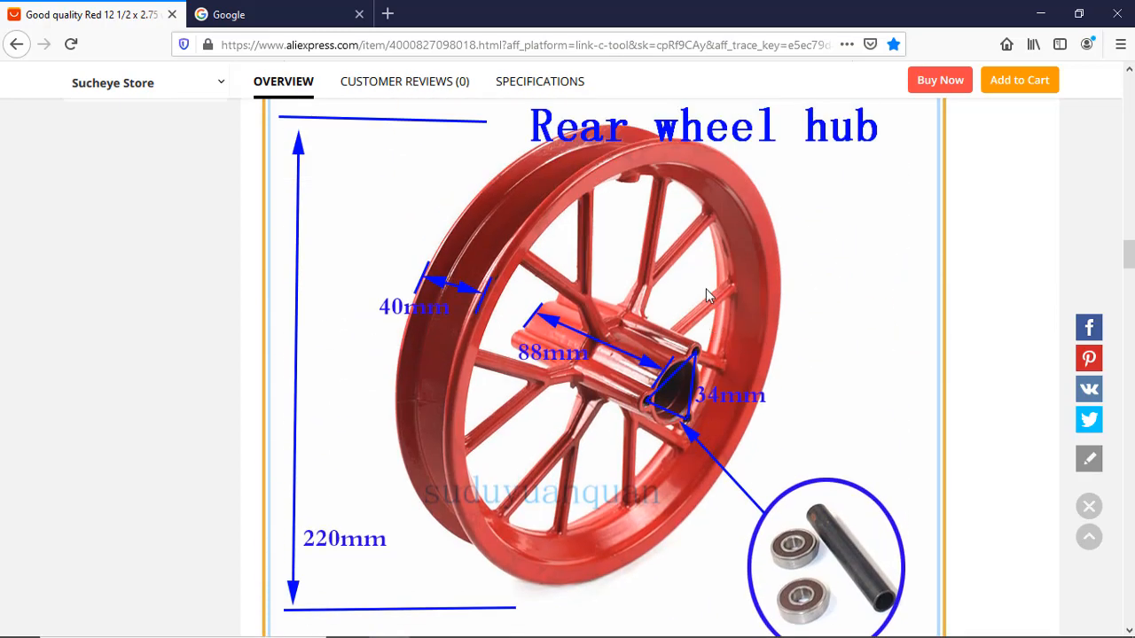
pyautogui.scroll(-4, 706, 288)
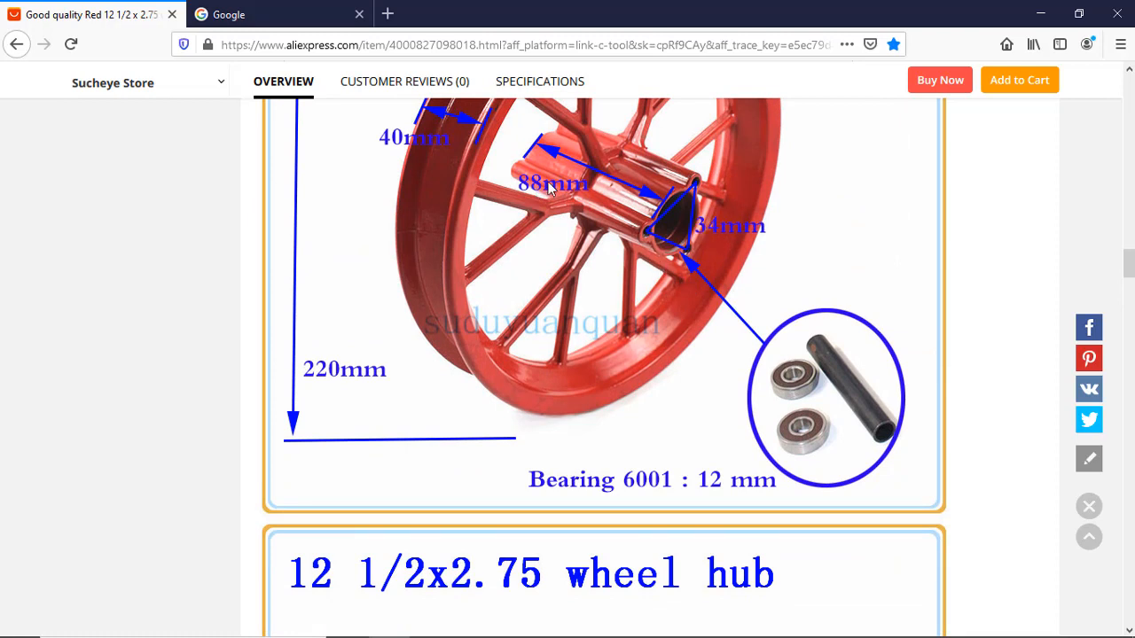
pyautogui.click(551, 623)
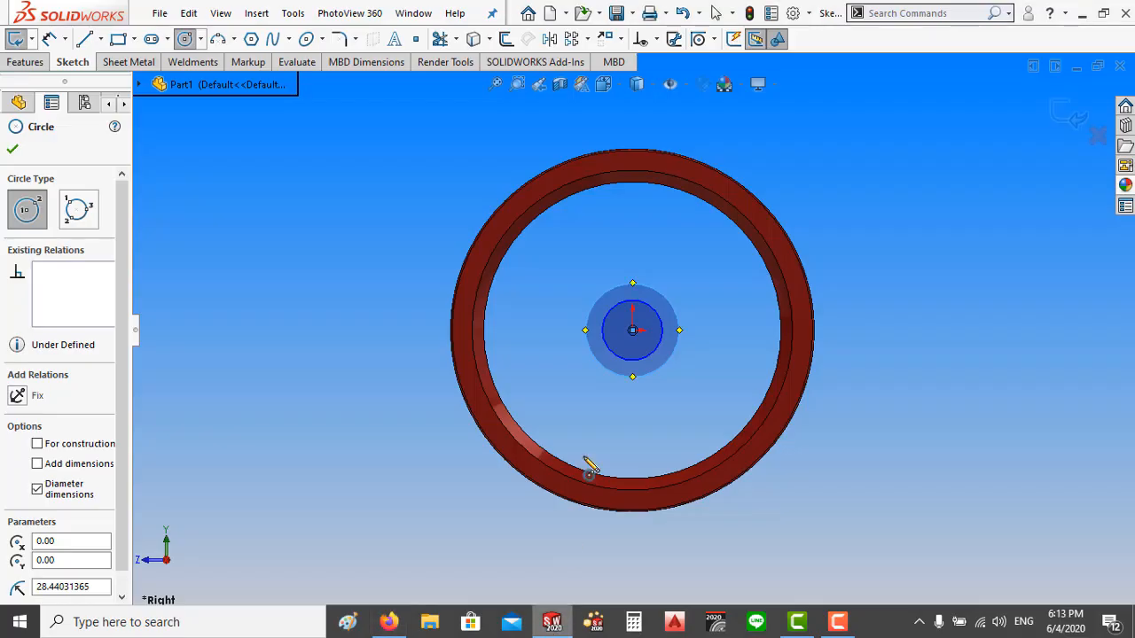
# - Dimension the outer of the two concentric hub circles with a diameter of 34 mm
pyautogui.click(48, 39)
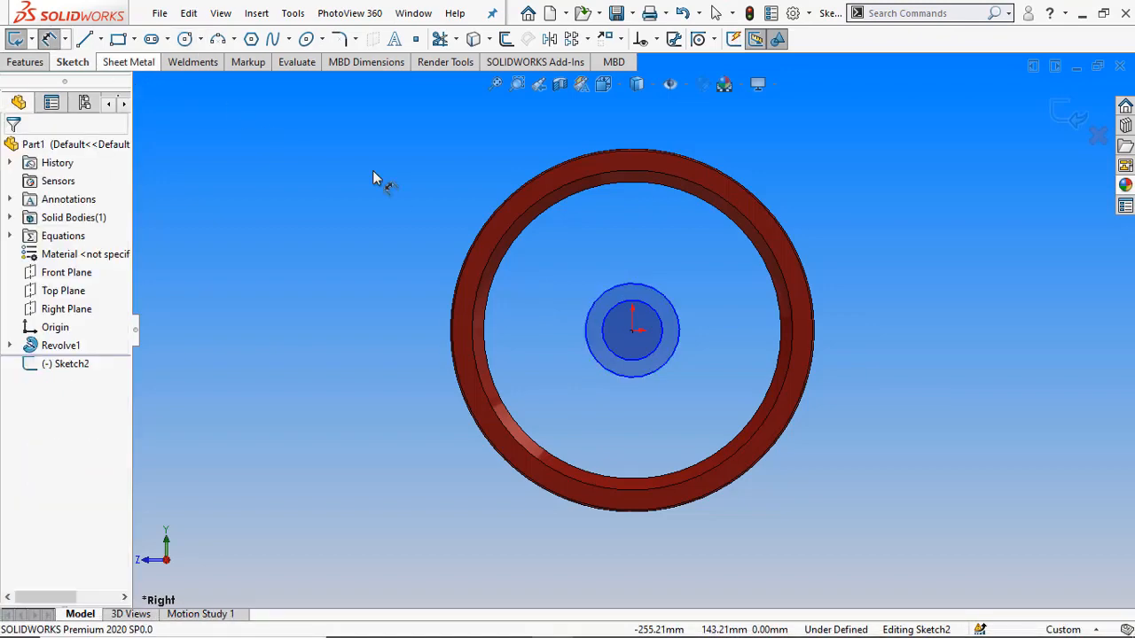
pyautogui.click(671, 304)
pyautogui.click(708, 274)
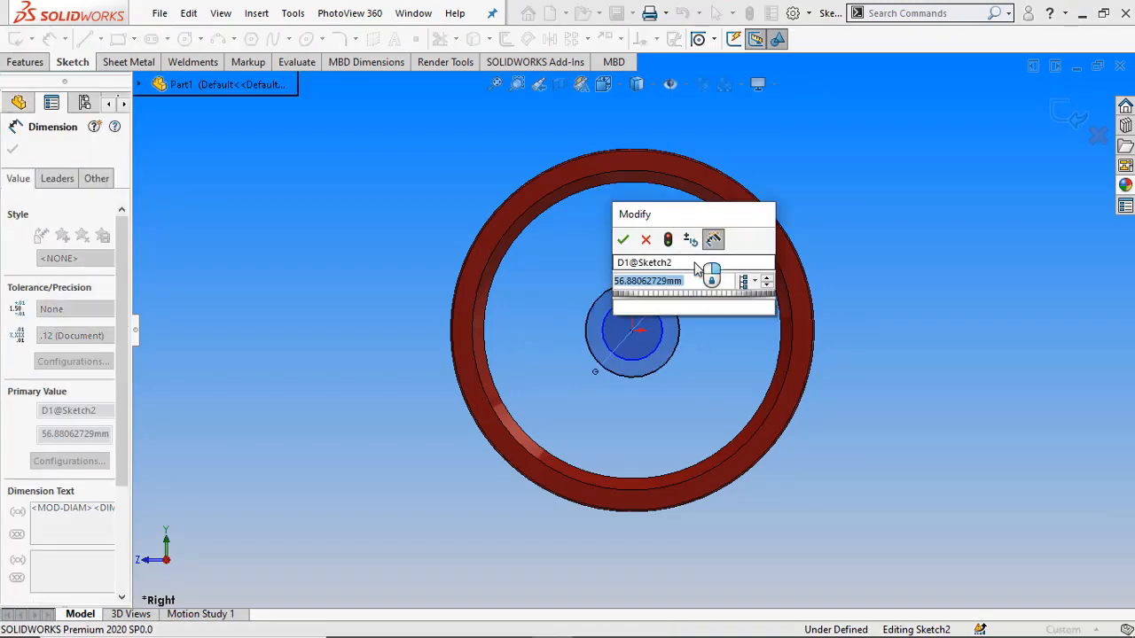
pyautogui.write('34')
pyautogui.press('Return')
pyautogui.click(682, 385)
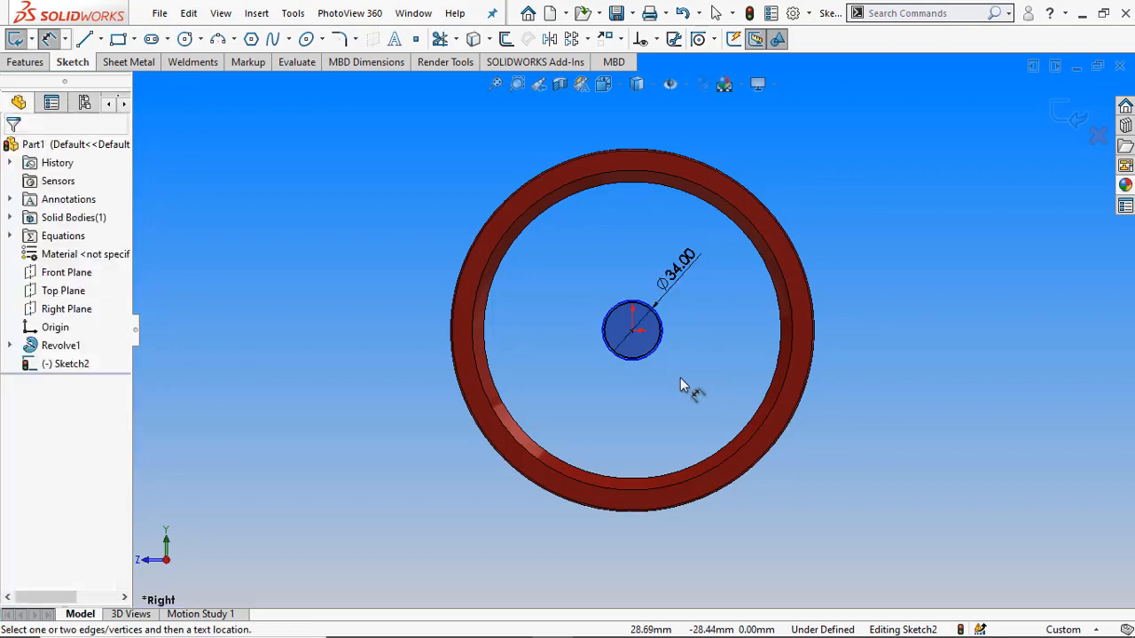
# - Dimension the other concentric hub circle with a diameter of 28 mm
pyautogui.scroll(-6, 682, 385)
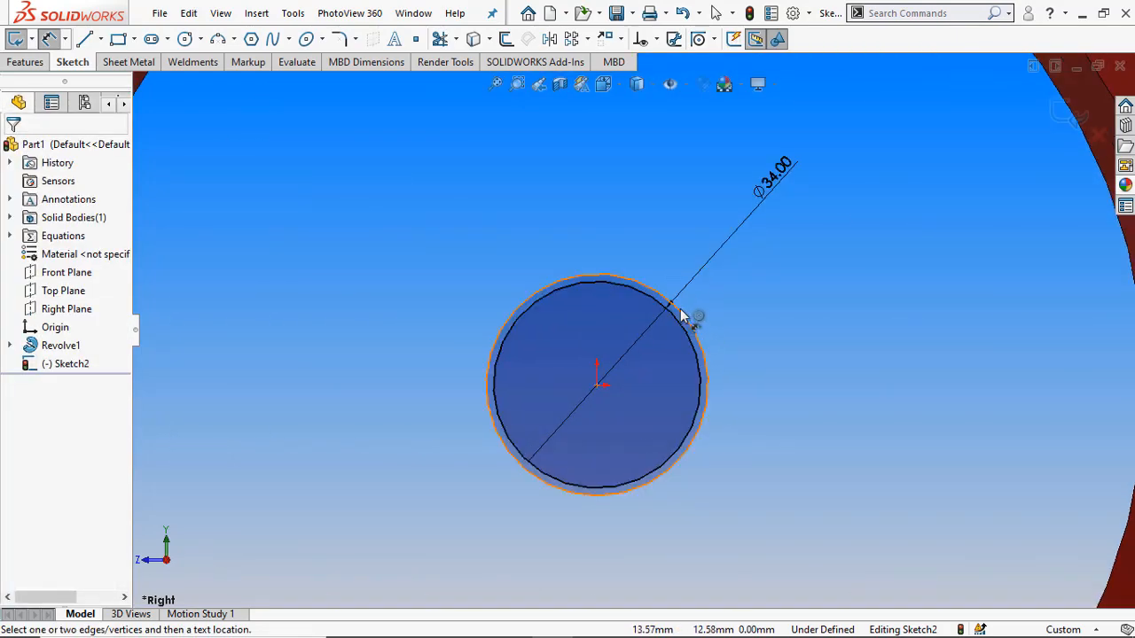
pyautogui.click(683, 317)
pyautogui.click(790, 340)
pyautogui.write('28')
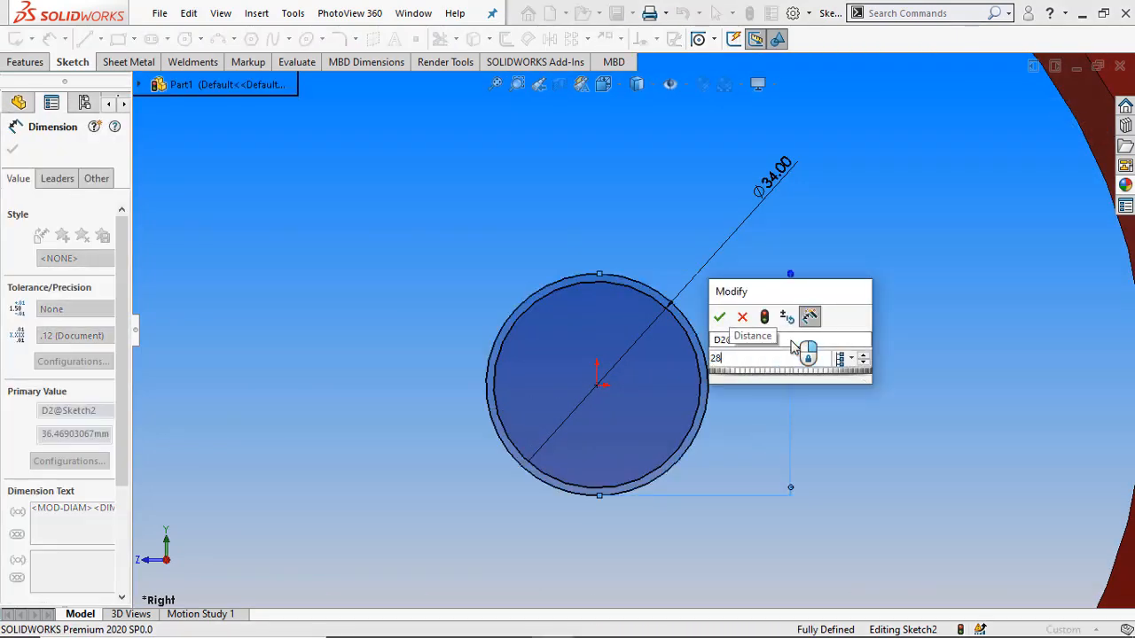
pyautogui.press('Return')
pyautogui.click(880, 308)
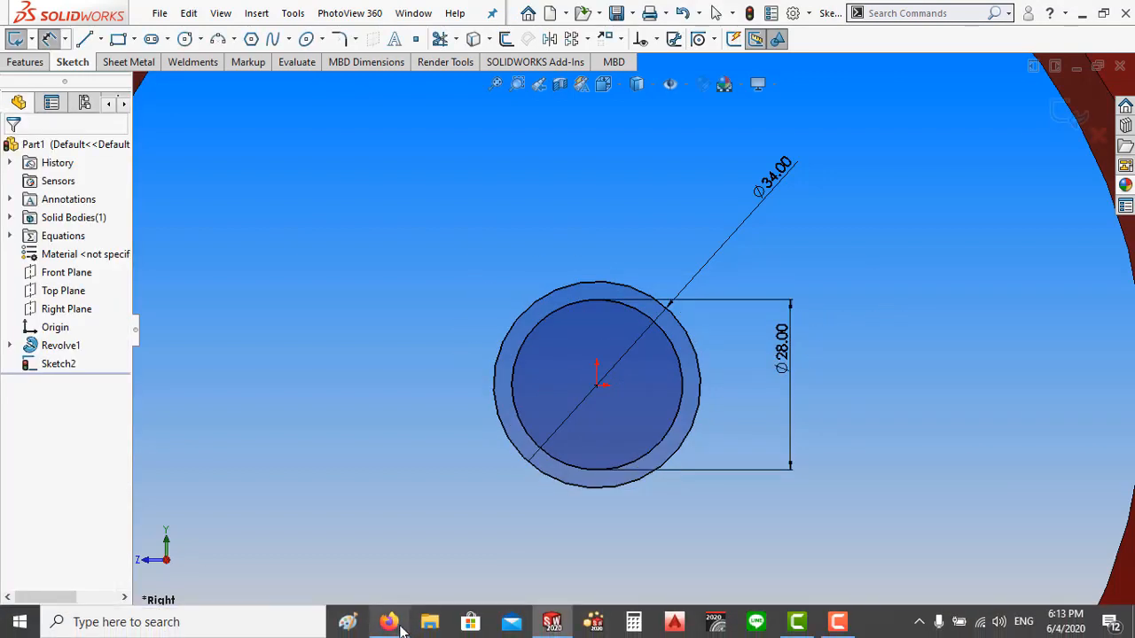
# - Switch to Firefox, check the bearing note on the product page, and search Google for "bearing 6001 dimensions"
pyautogui.click(399, 626)
pyautogui.scroll(-3, 551, 334)
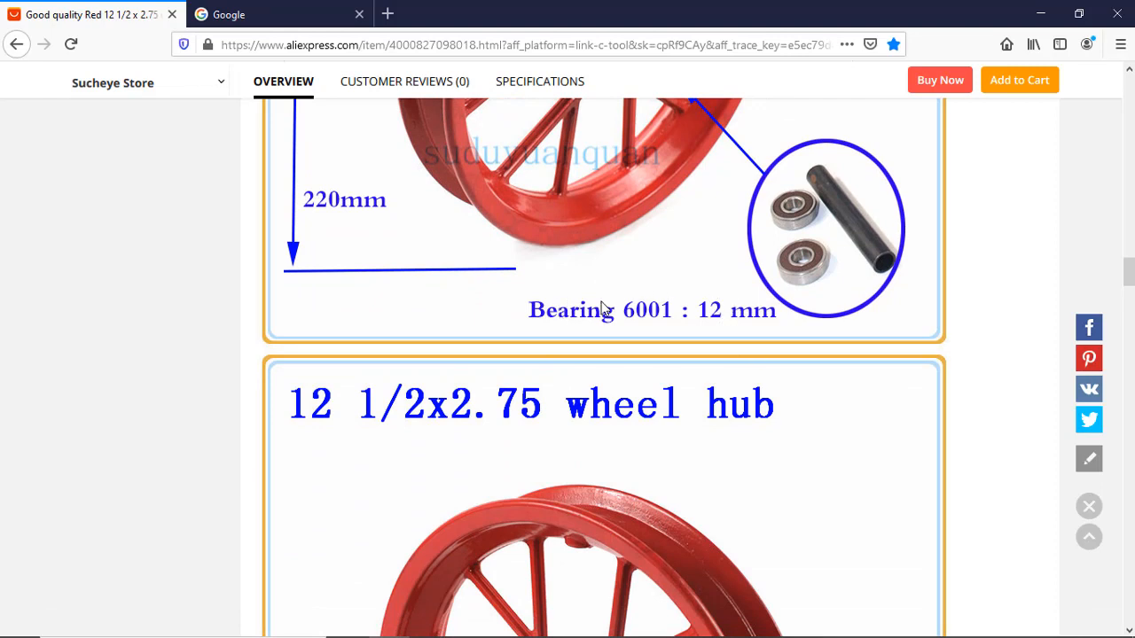
pyautogui.click(276, 11)
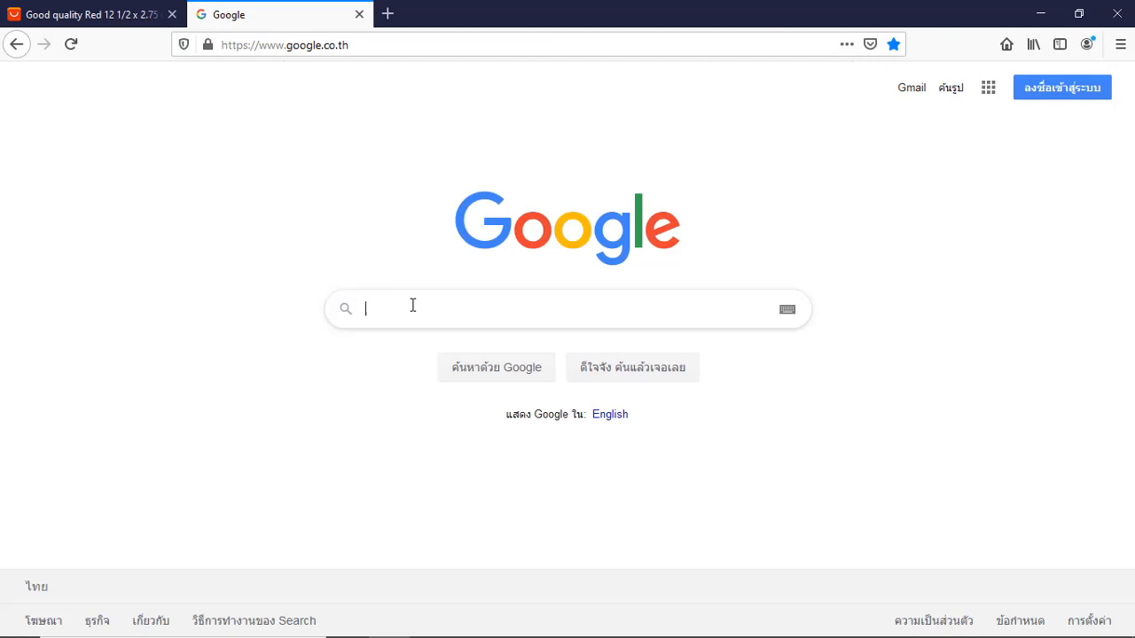
pyautogui.write('bear')
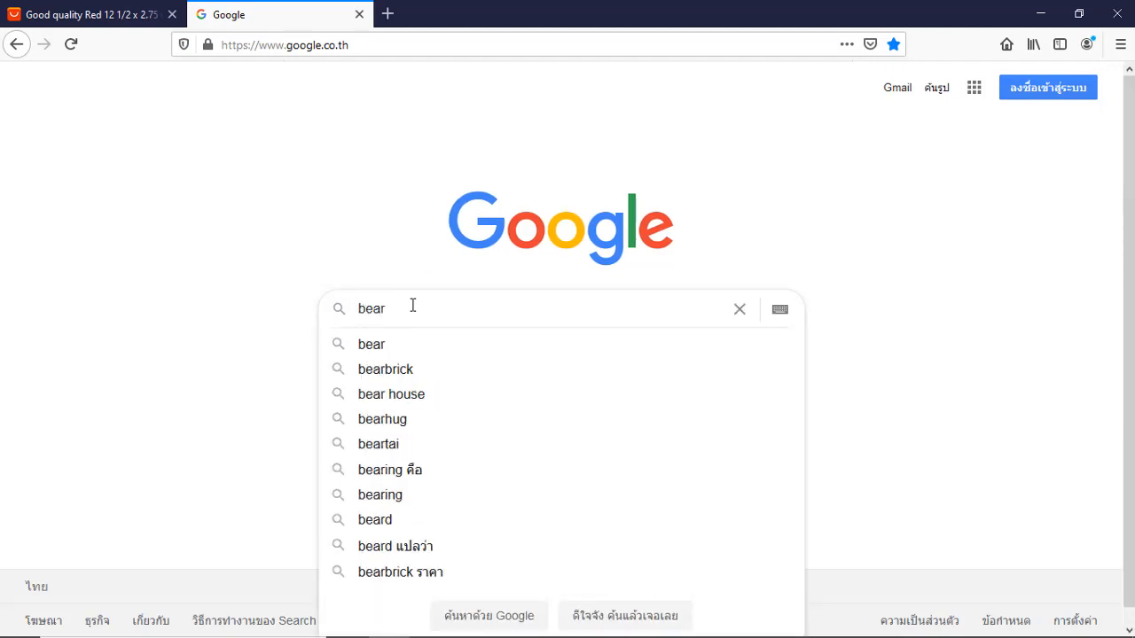
pyautogui.write('ing ')
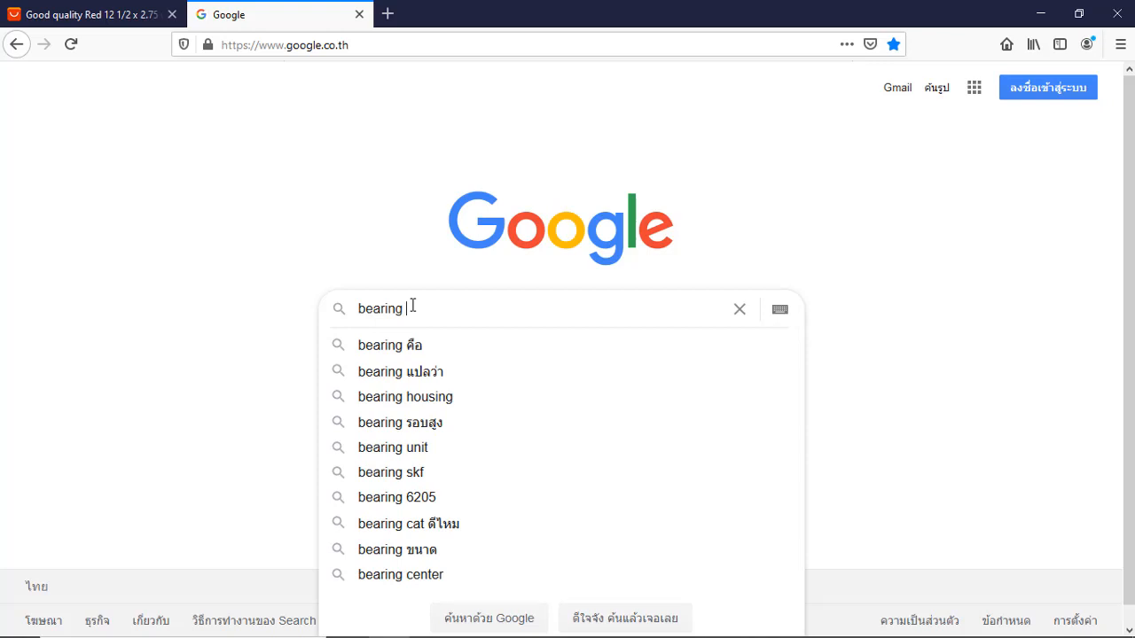
pyautogui.write('60')
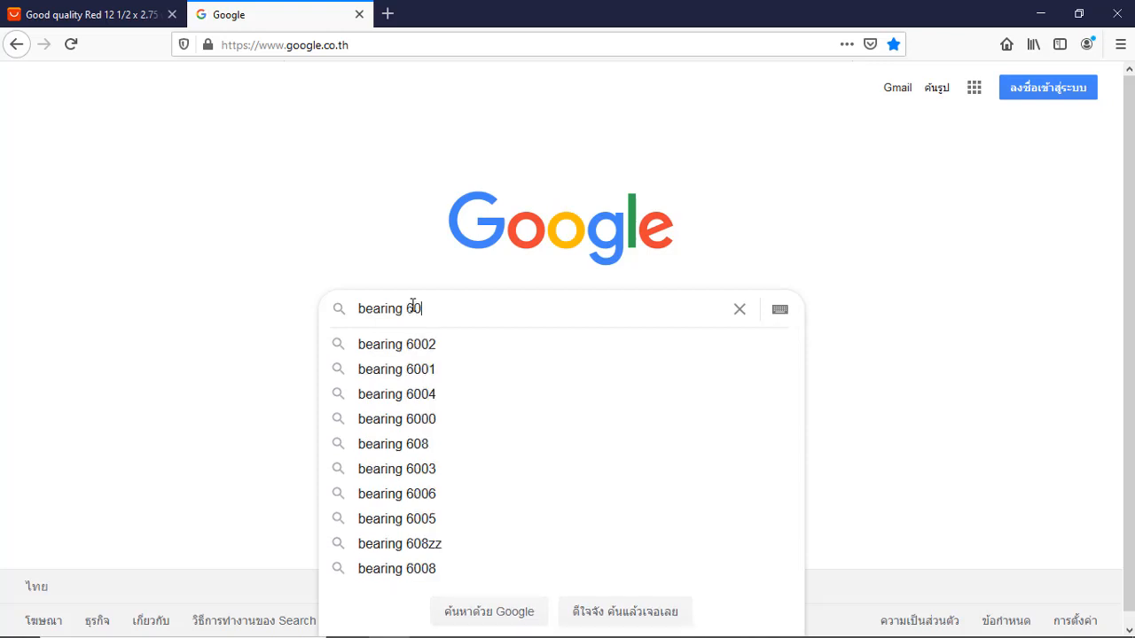
pyautogui.write('01 ')
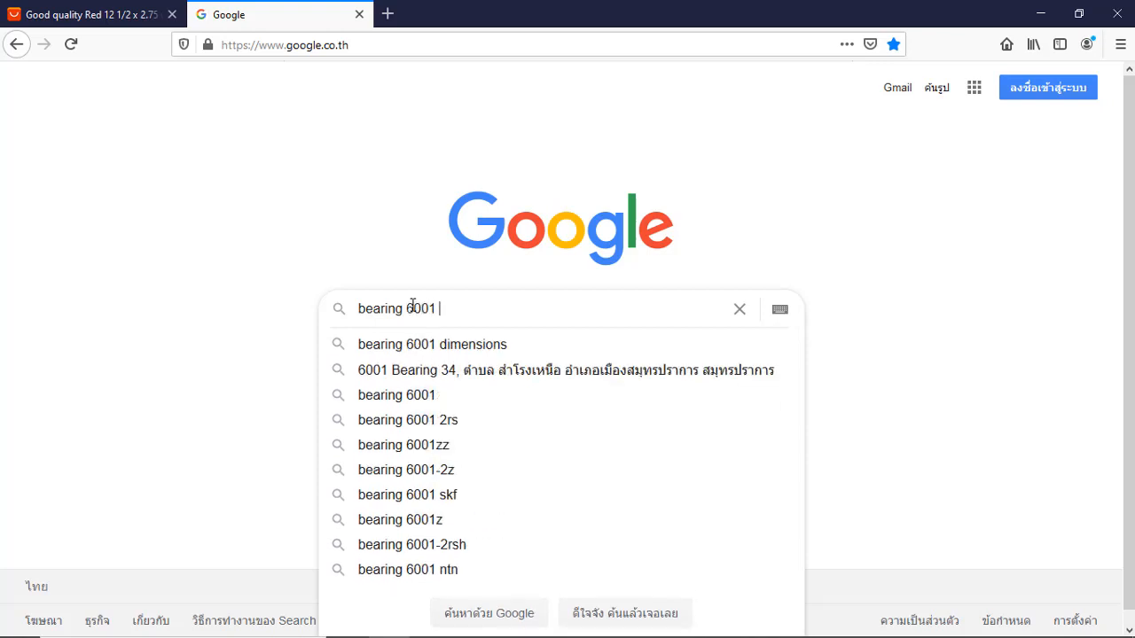
pyautogui.write('di')
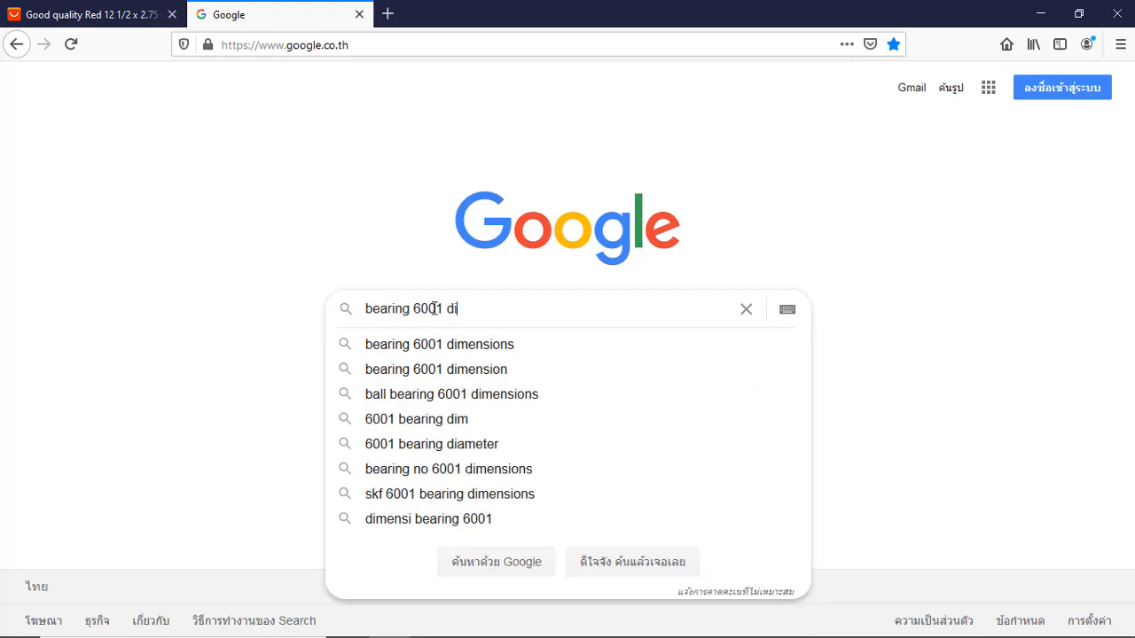
pyautogui.click(478, 346)
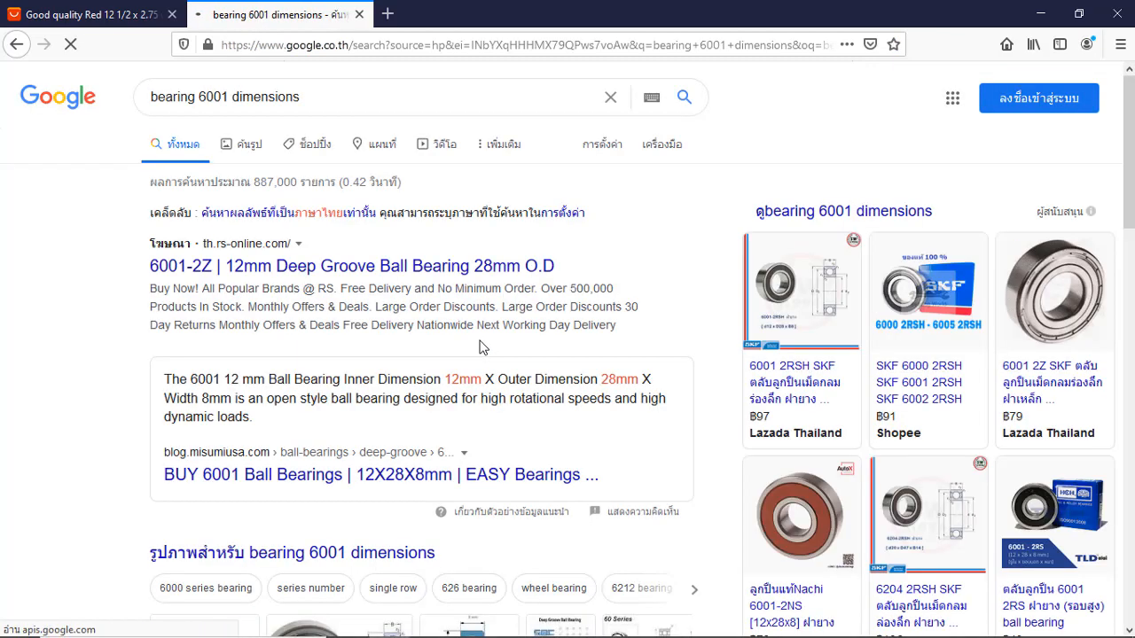
# - Examine the search results for the 6001 bearing's outer diameter, then return to SOLIDWORKS and compare it with the inner hub circle's dimension
pyautogui.scroll(-3, 371, 302)
pyautogui.scroll(-5, 371, 302)
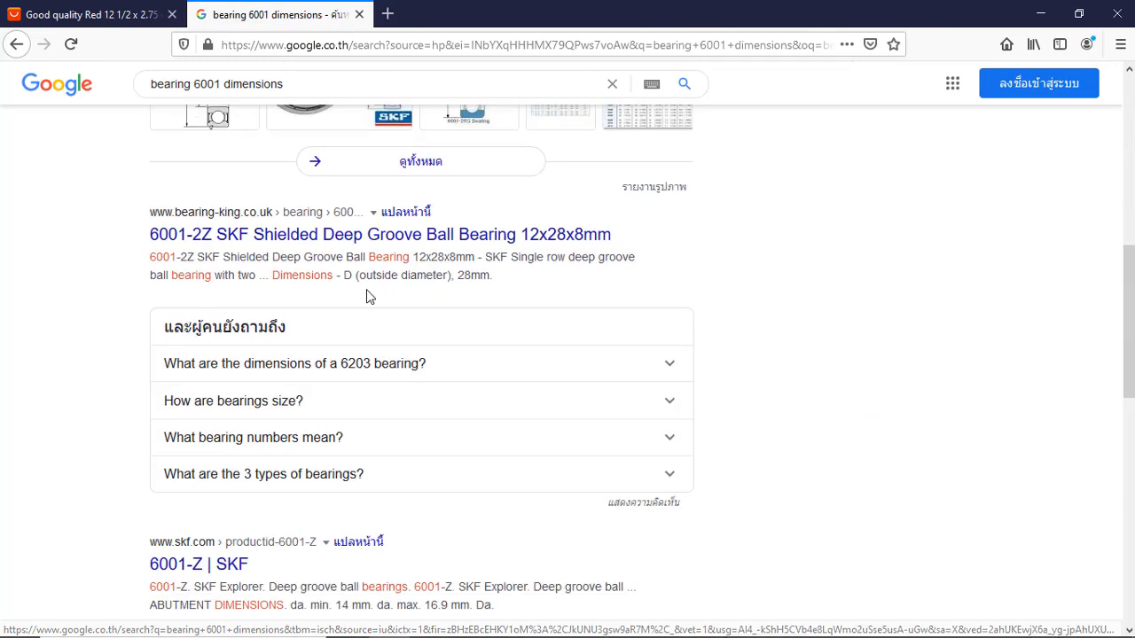
pyautogui.scroll(-2, 312, 309)
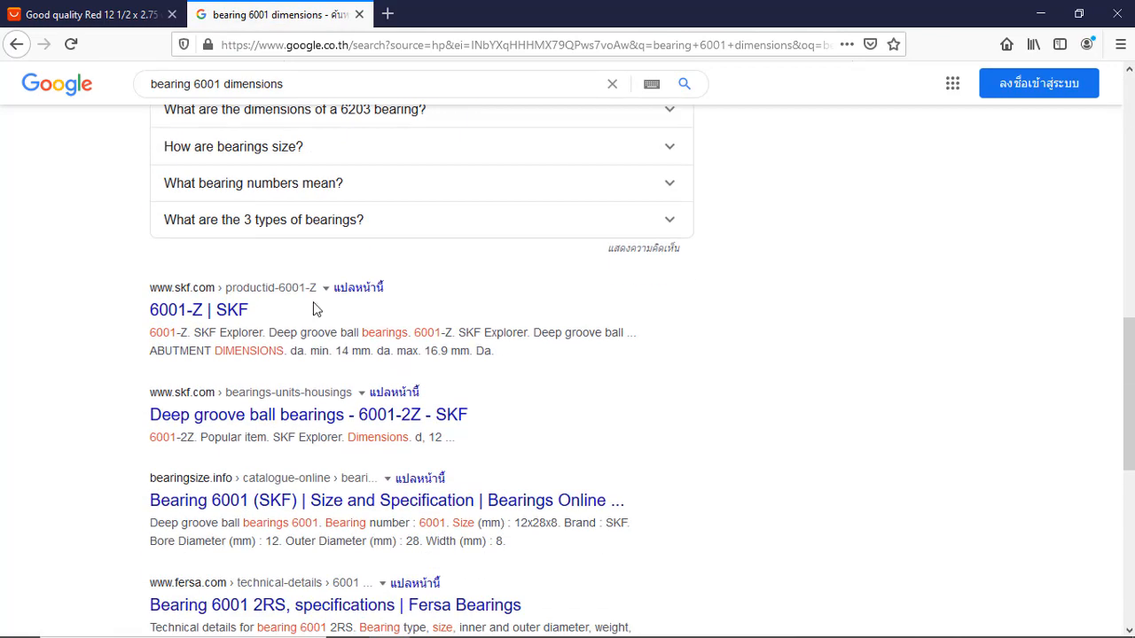
pyautogui.scroll(4, 315, 309)
pyautogui.scroll(4, 319, 308)
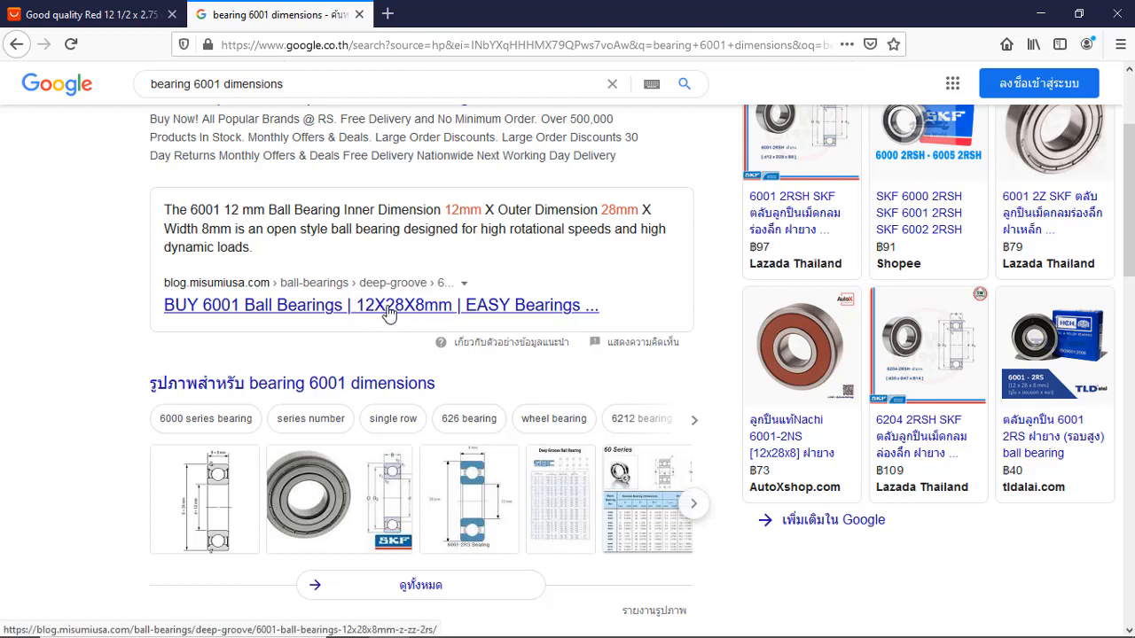
pyautogui.click(551, 622)
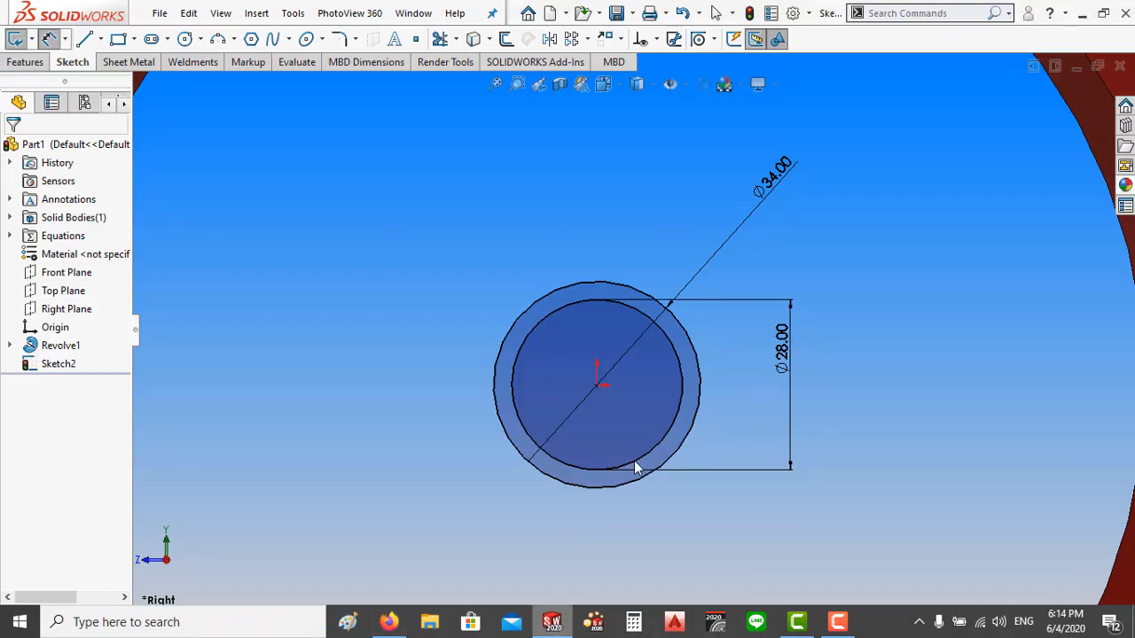
pyautogui.click(780, 355)
pyautogui.click(845, 385)
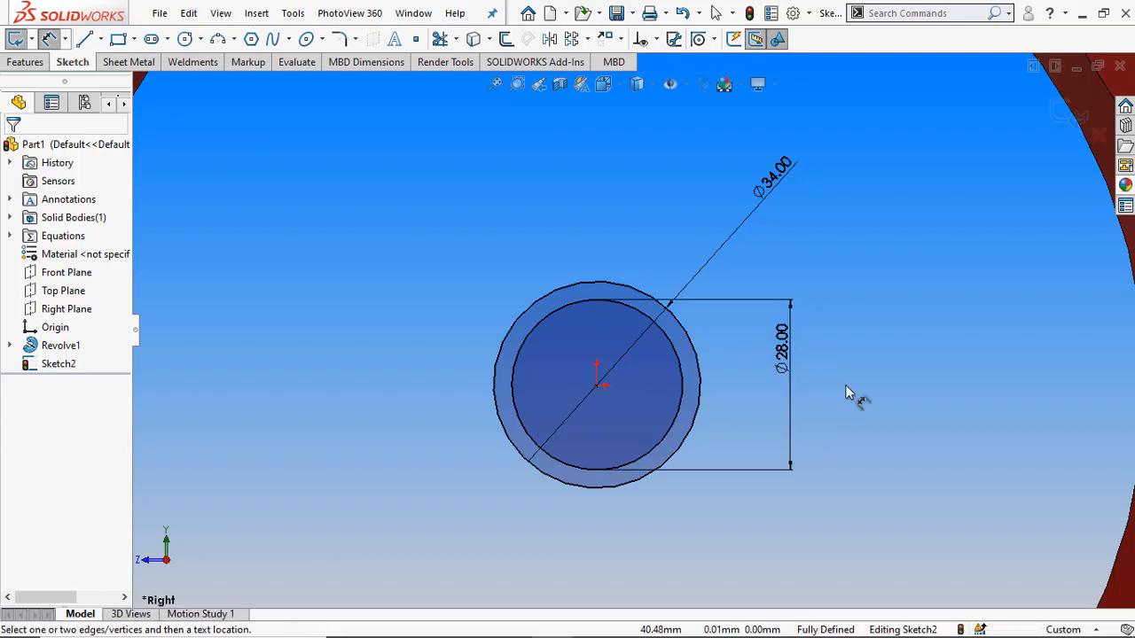
# - Sketch a circle centered on the top quadrant point of the 34 mm circle and set its diameter to 10 mm
pyautogui.click(184, 38)
pyautogui.click(596, 282)
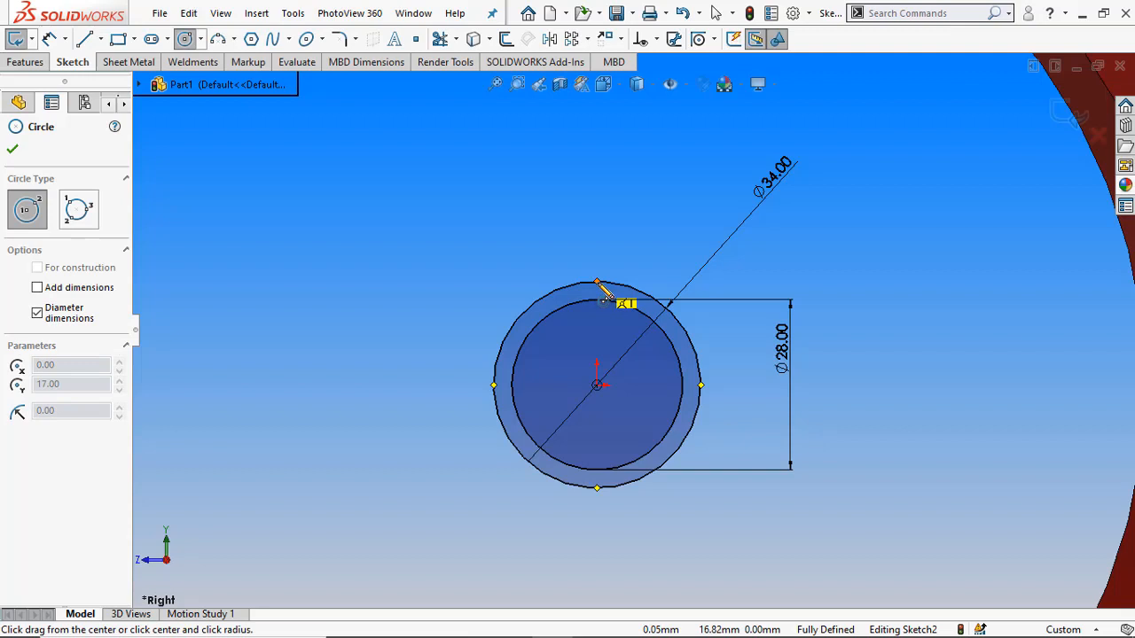
pyautogui.click(598, 250)
pyautogui.click(48, 38)
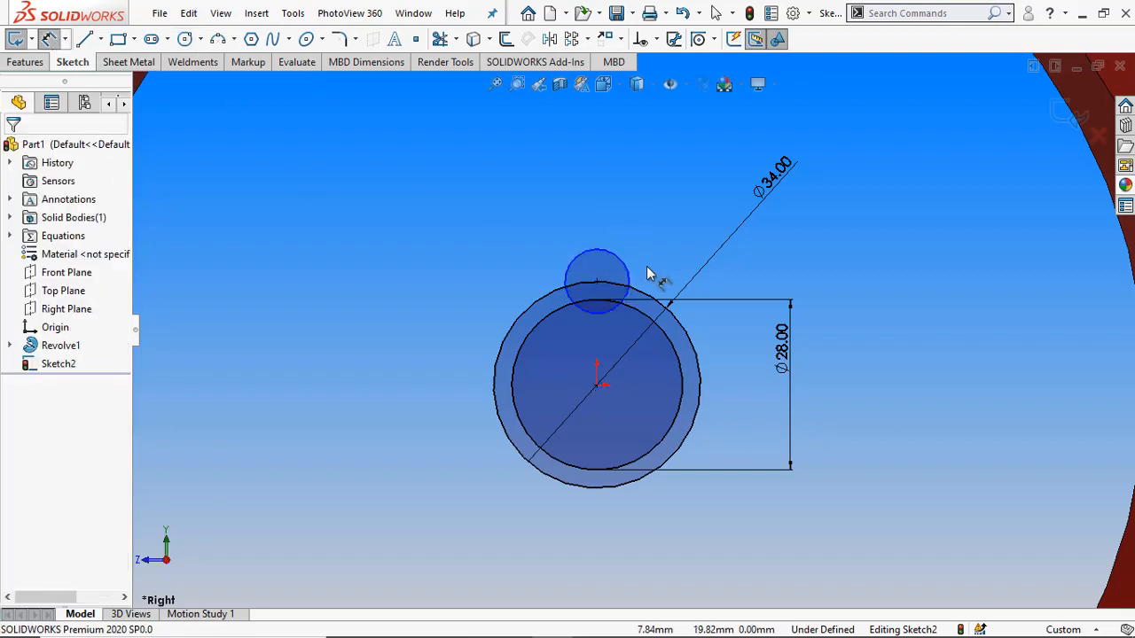
pyautogui.click(598, 254)
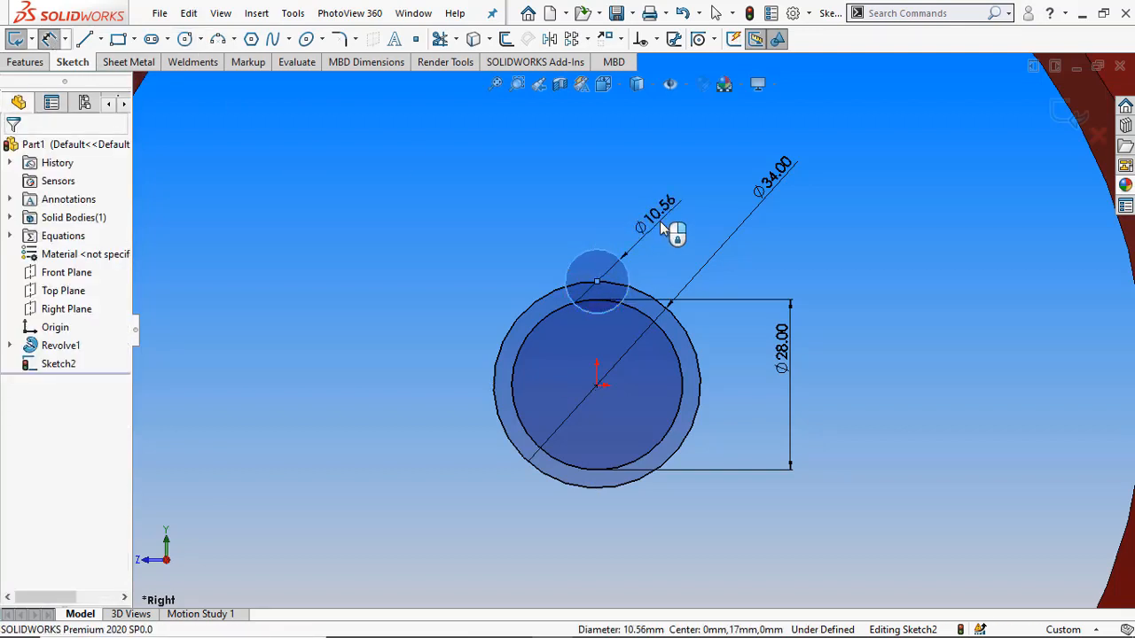
pyautogui.click(669, 231)
pyautogui.write('10')
pyautogui.press('Return')
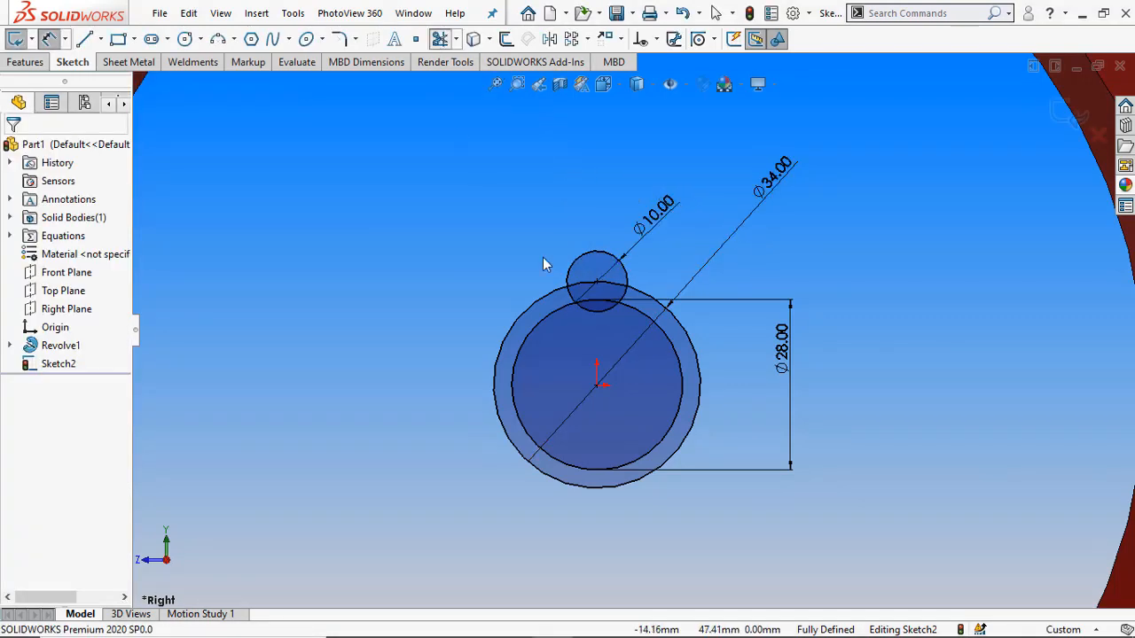
# - Trim the small circle's portion inside the 34 mm circle and the large circle's arc beneath it, leaving one outline with a rounded lobe
pyautogui.moveTo(629, 323); pyautogui.dragTo(605, 307)
pyautogui.scroll(-3, 618, 306)
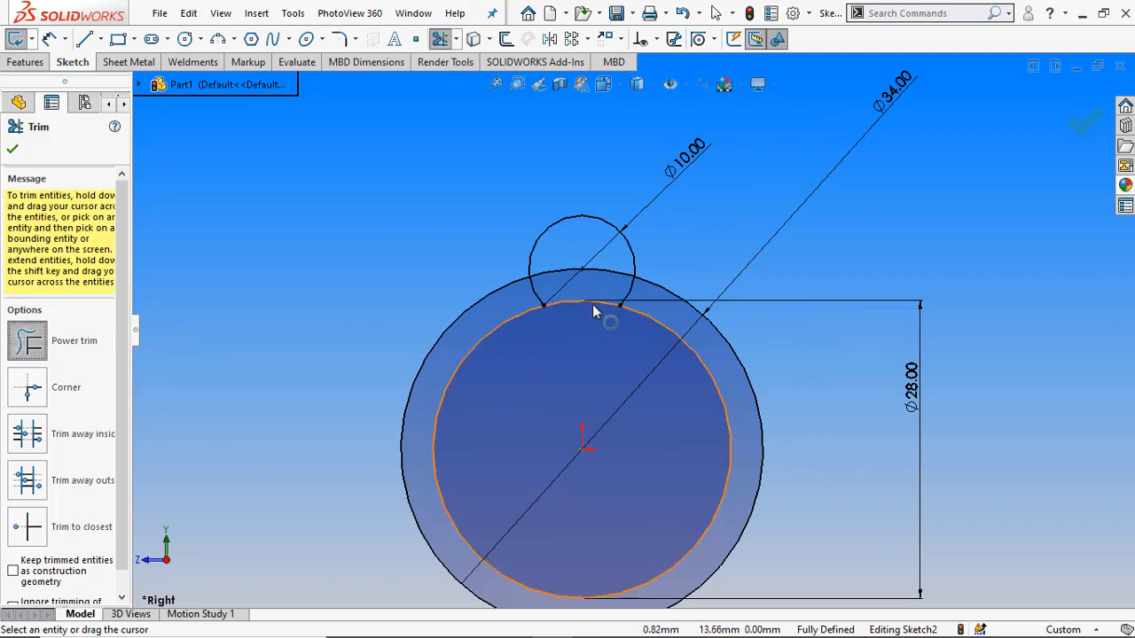
pyautogui.moveTo(663, 306)
pyautogui.mouseDown()
pyautogui.moveTo(608, 291)
pyautogui.moveTo(592, 304)
pyautogui.mouseUp()
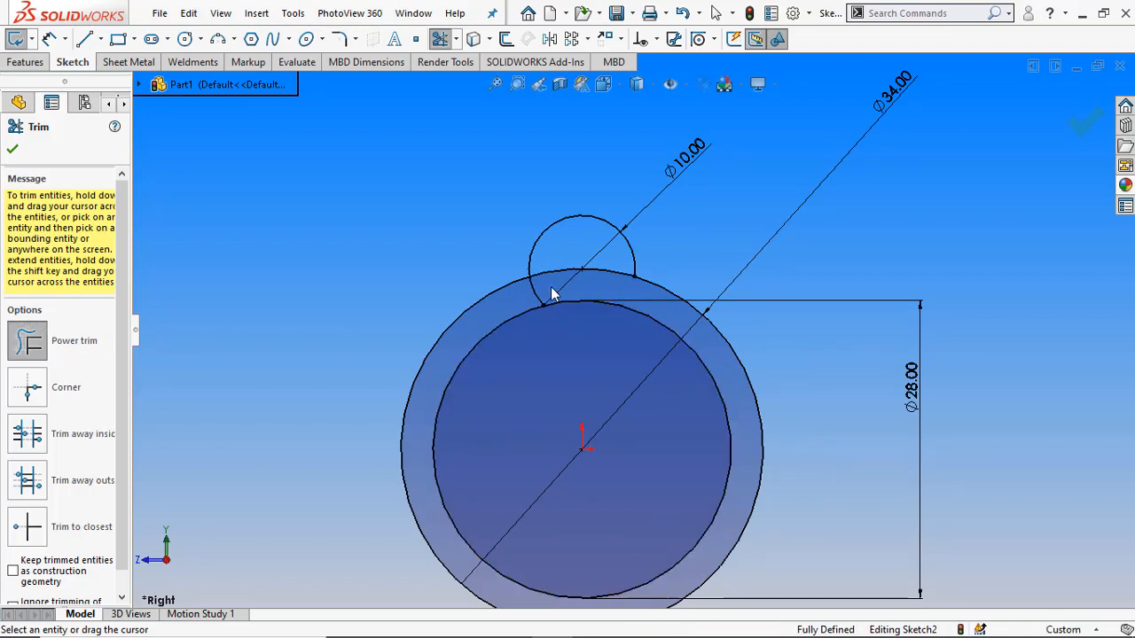
pyautogui.moveTo(521, 303); pyautogui.dragTo(565, 312)
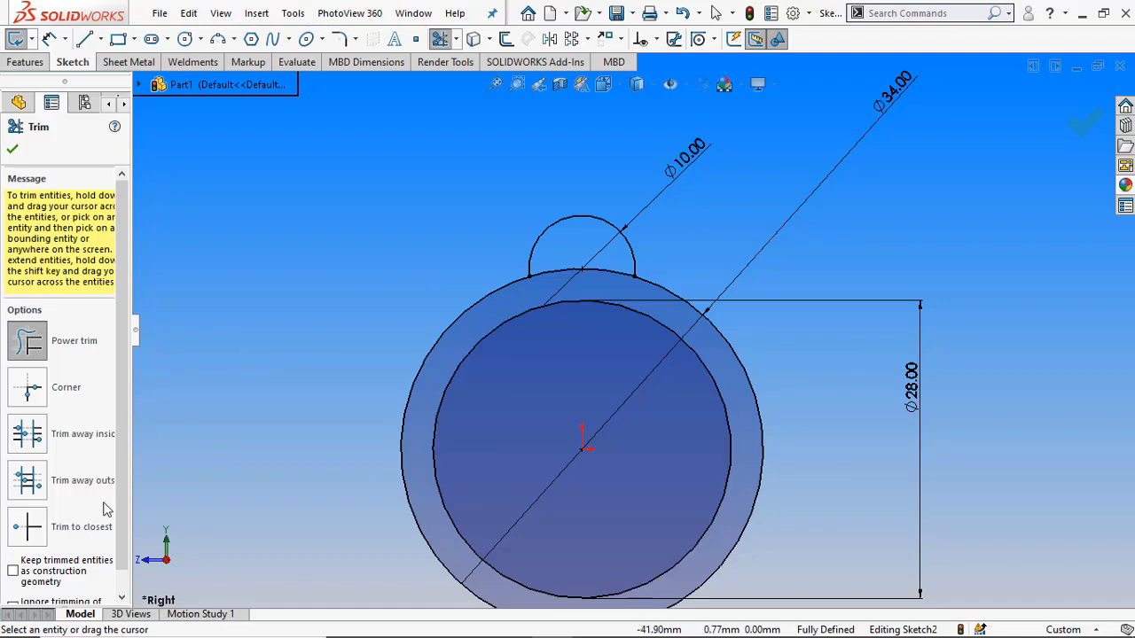
pyautogui.click(28, 530)
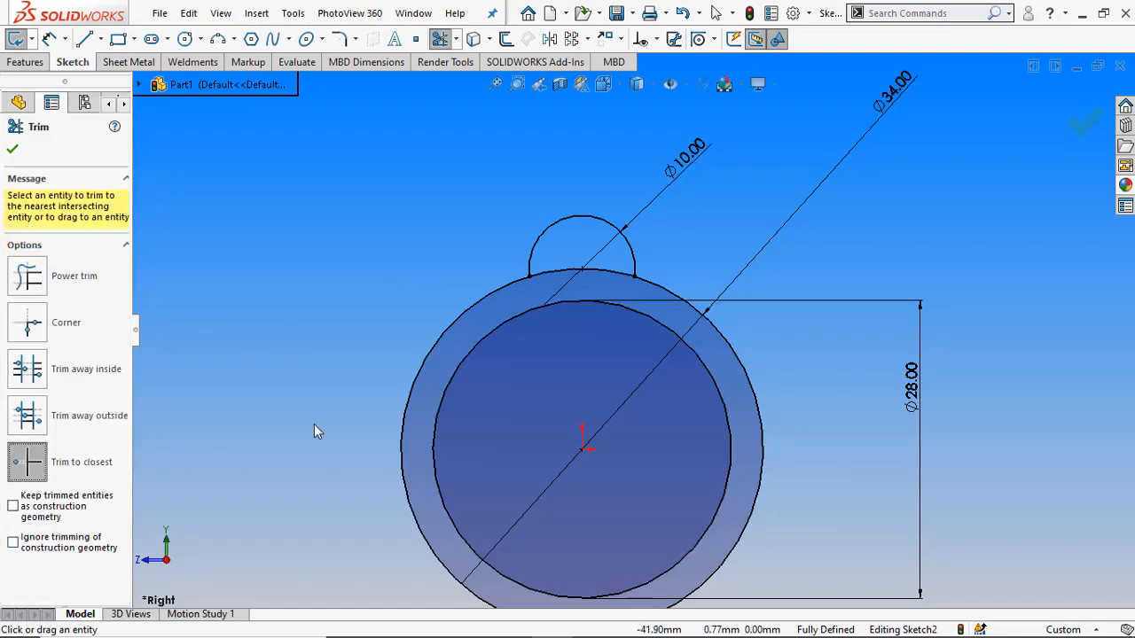
pyautogui.click(602, 277)
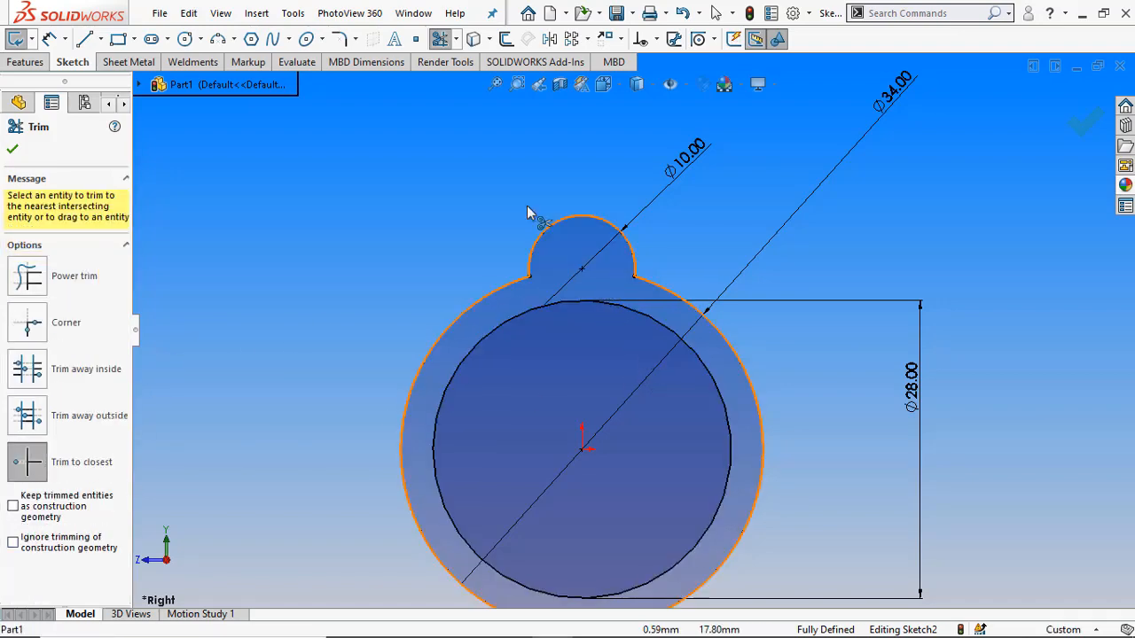
pyautogui.click(13, 152)
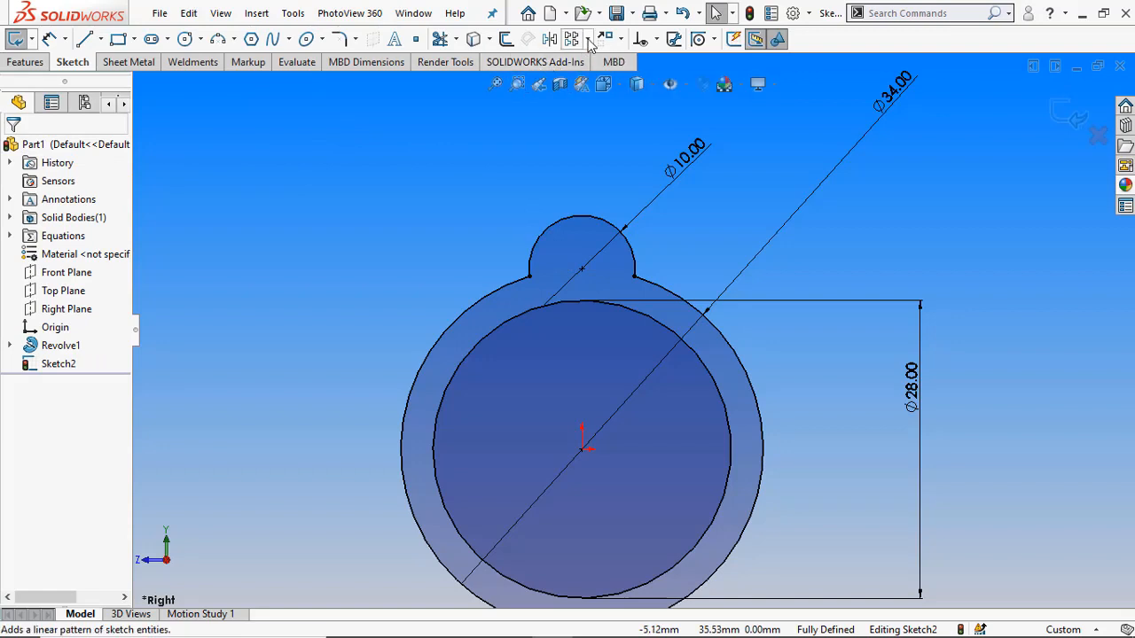
# - Create a circular sketch pattern of the lobe arc around the origin with 3 equally spaced instances over 360 degrees
pyautogui.click(587, 41)
pyautogui.click(571, 80)
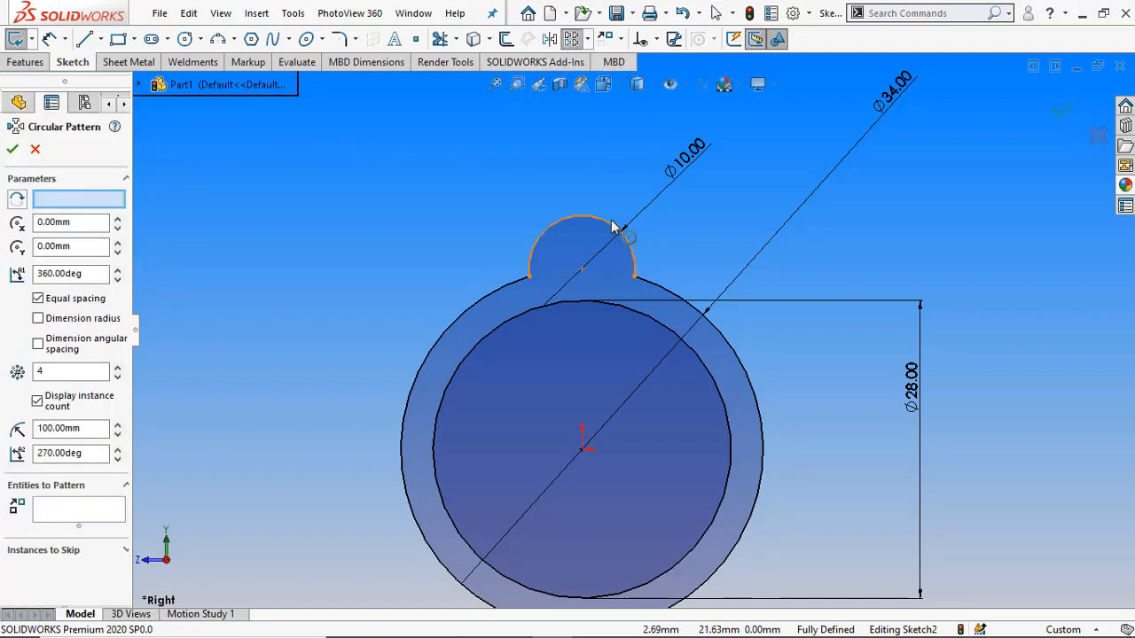
pyautogui.click(612, 227)
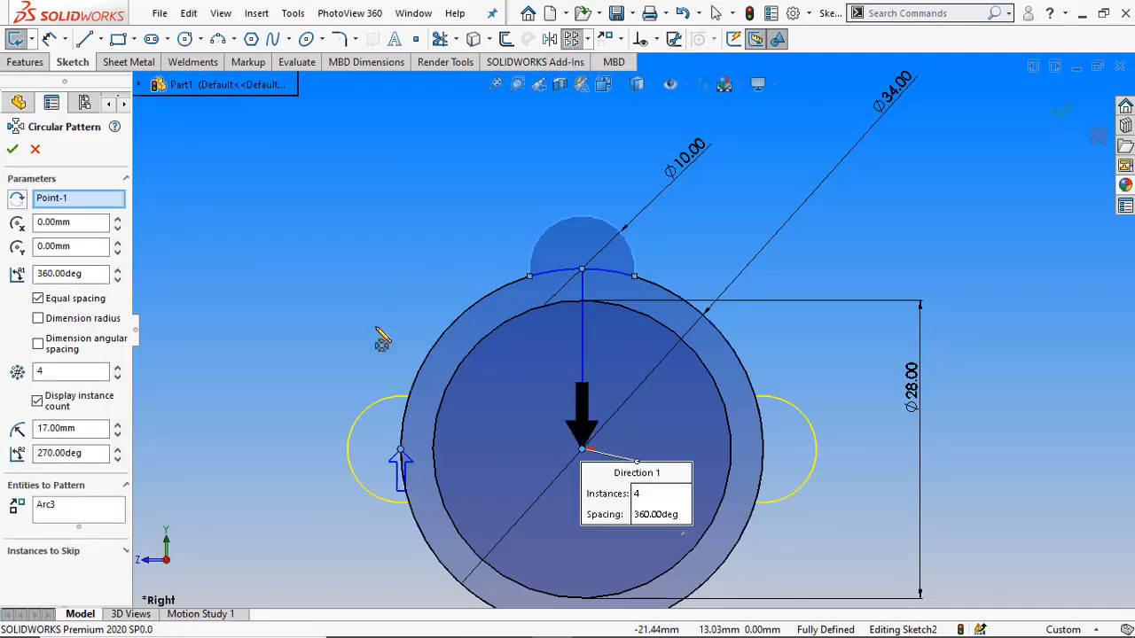
pyautogui.scroll(2, 638, 489)
pyautogui.scroll(-2, 641, 493)
pyautogui.scroll(1, 658, 514)
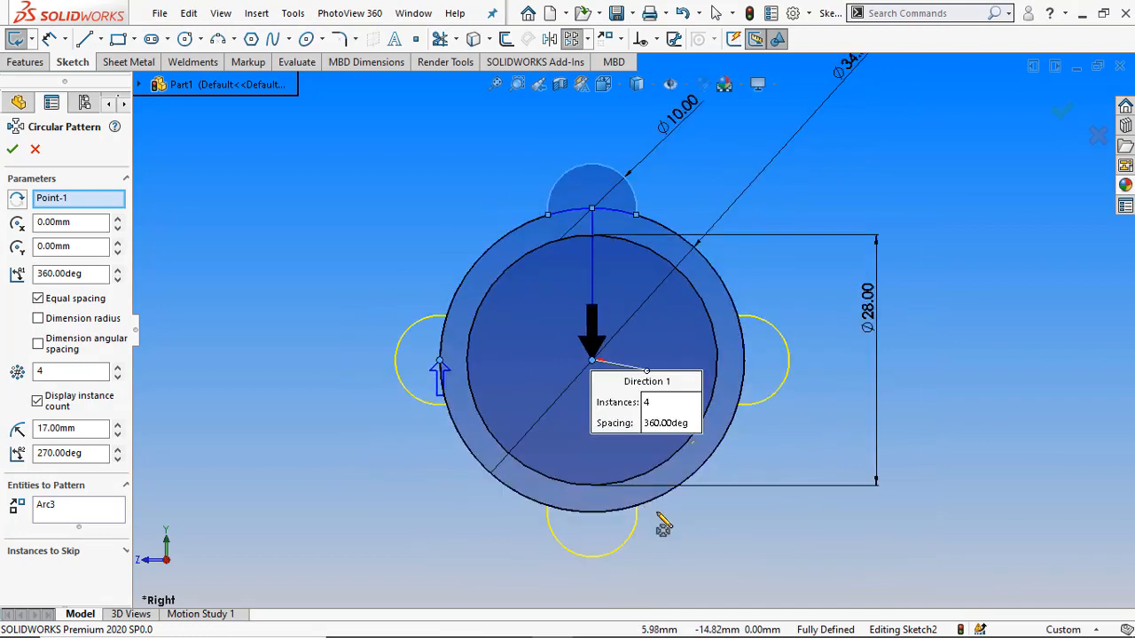
pyautogui.click(117, 377)
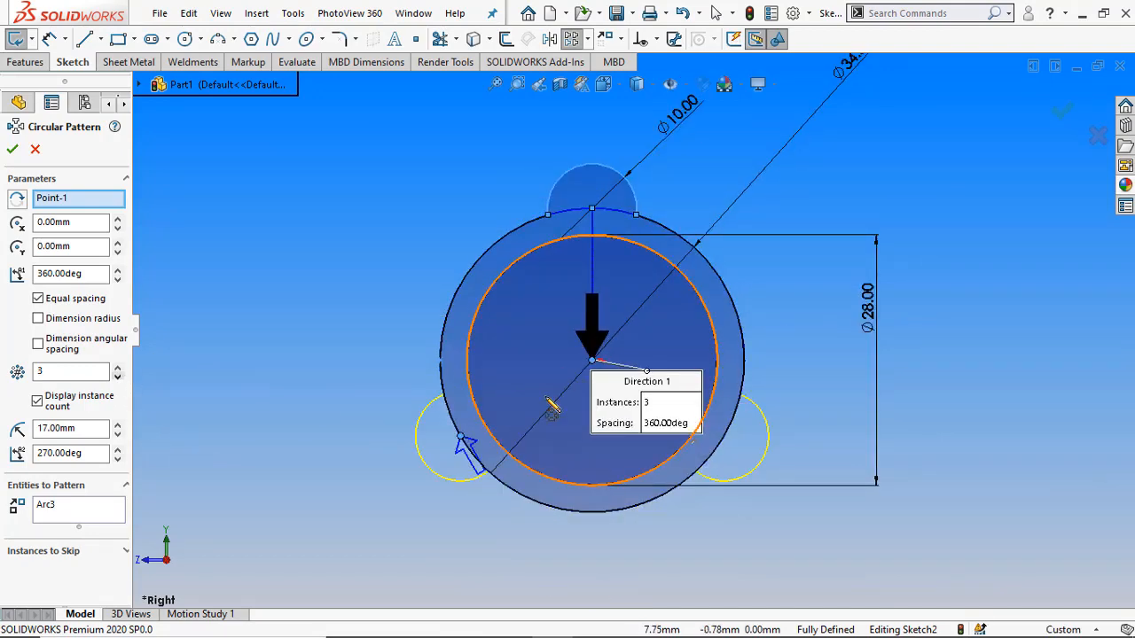
pyautogui.click(13, 150)
# - Trim to closest the 34 mm circle's arcs beneath the two patterned lobes, leaving one continuous outer hub outline
pyautogui.click(441, 40)
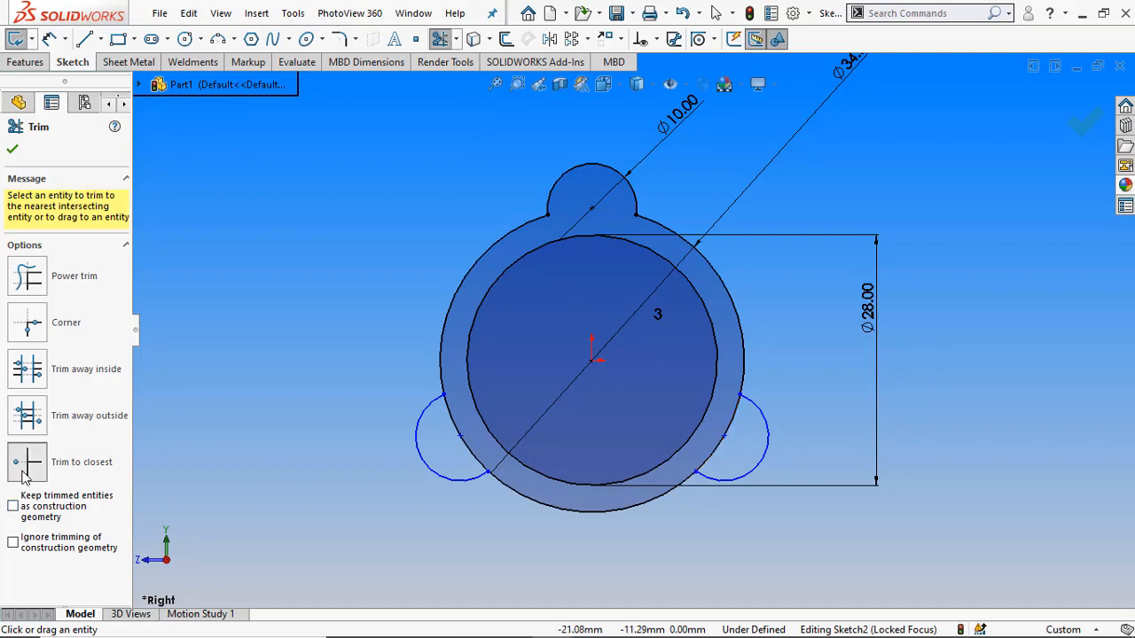
pyautogui.click(727, 432)
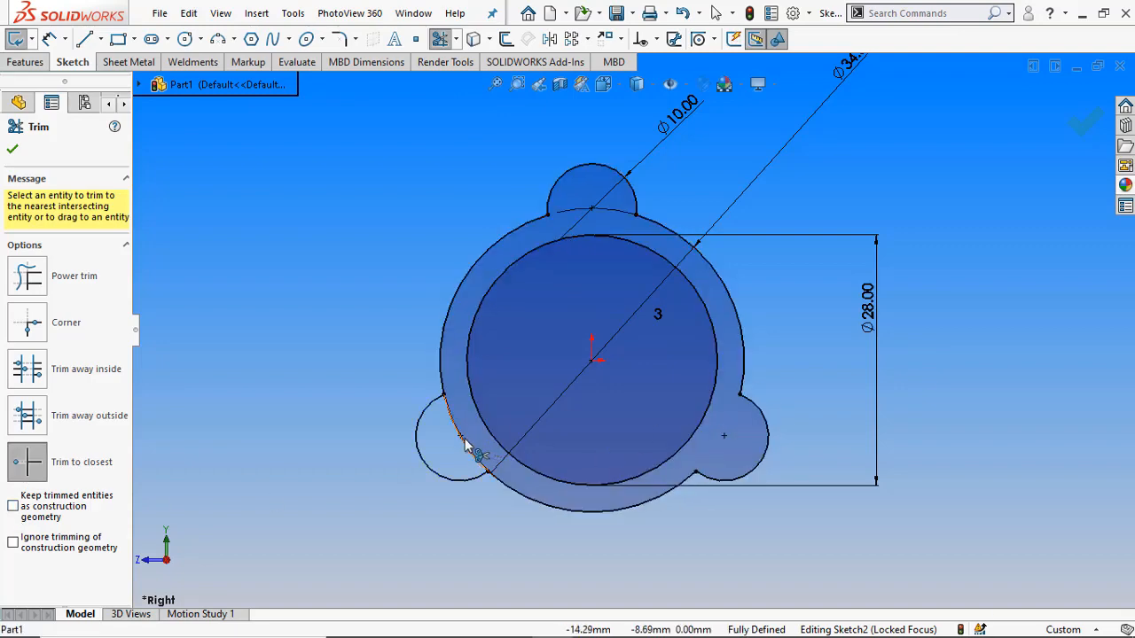
pyautogui.click(464, 445)
pyautogui.scroll(3, 616, 398)
pyautogui.scroll(2, 618, 397)
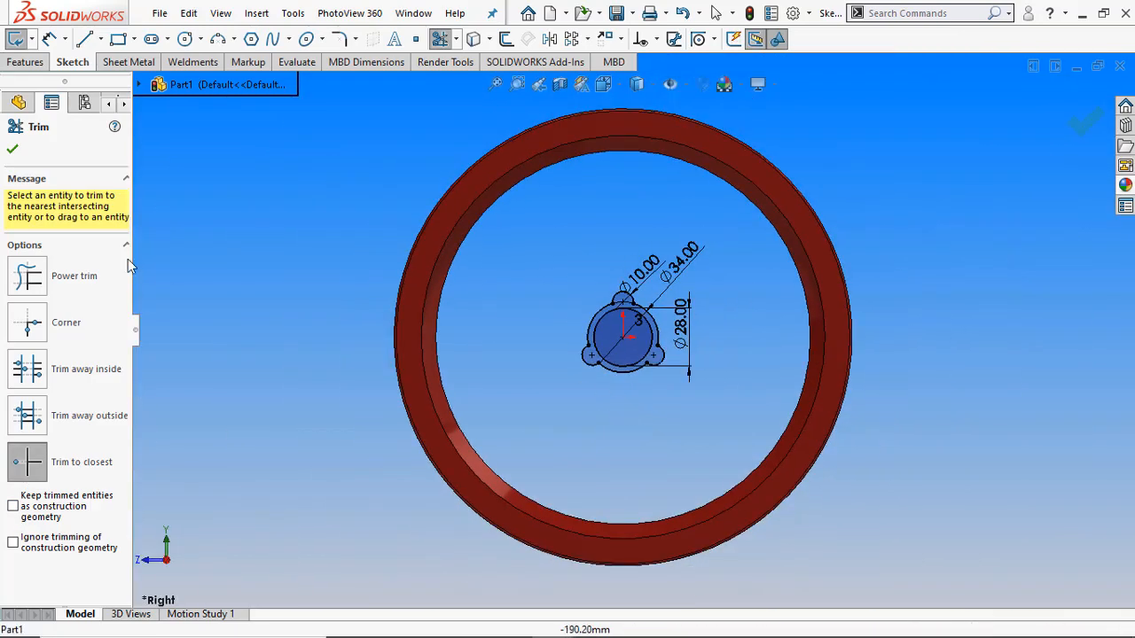
pyautogui.click(12, 151)
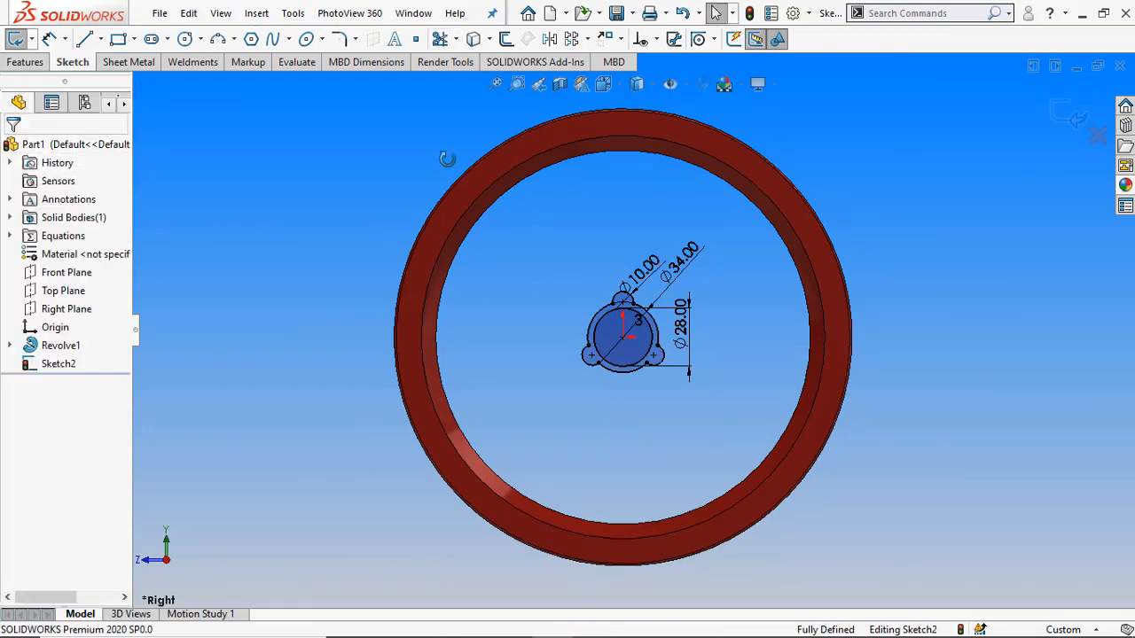
# - Start a boss extrusion of the hub sketch with the Mid Plane end condition
pyautogui.moveTo(443, 208)
pyautogui.mouseDown(button='middle')
pyautogui.moveTo(509, 213)
pyautogui.moveTo(512, 226)
pyautogui.moveTo(488, 224)
pyautogui.mouseUp(button='middle')
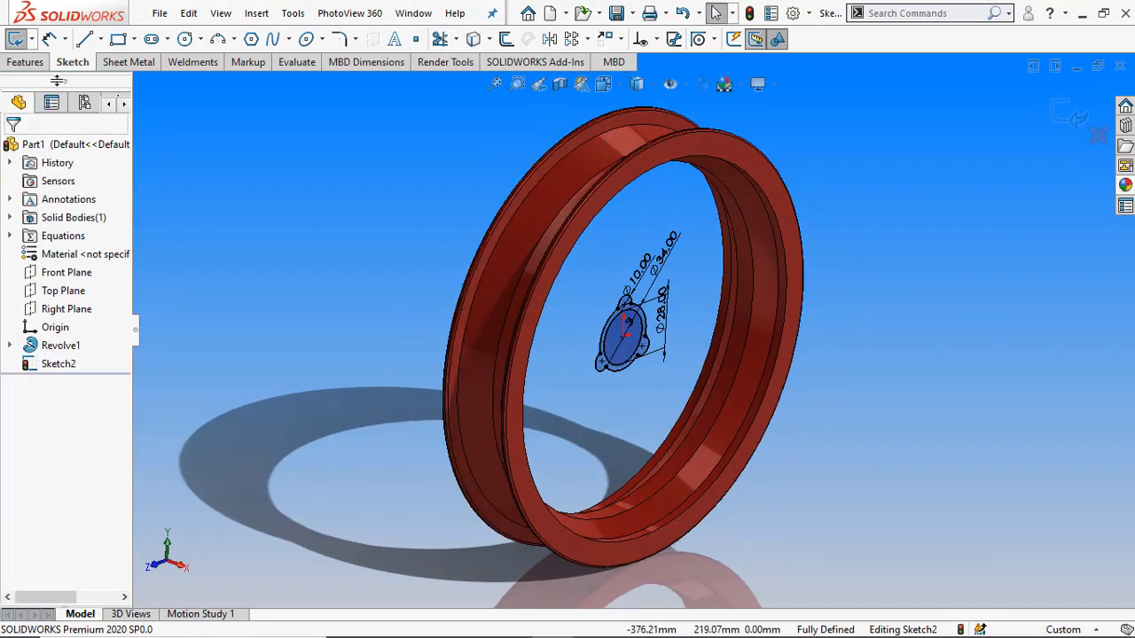
pyautogui.click(25, 62)
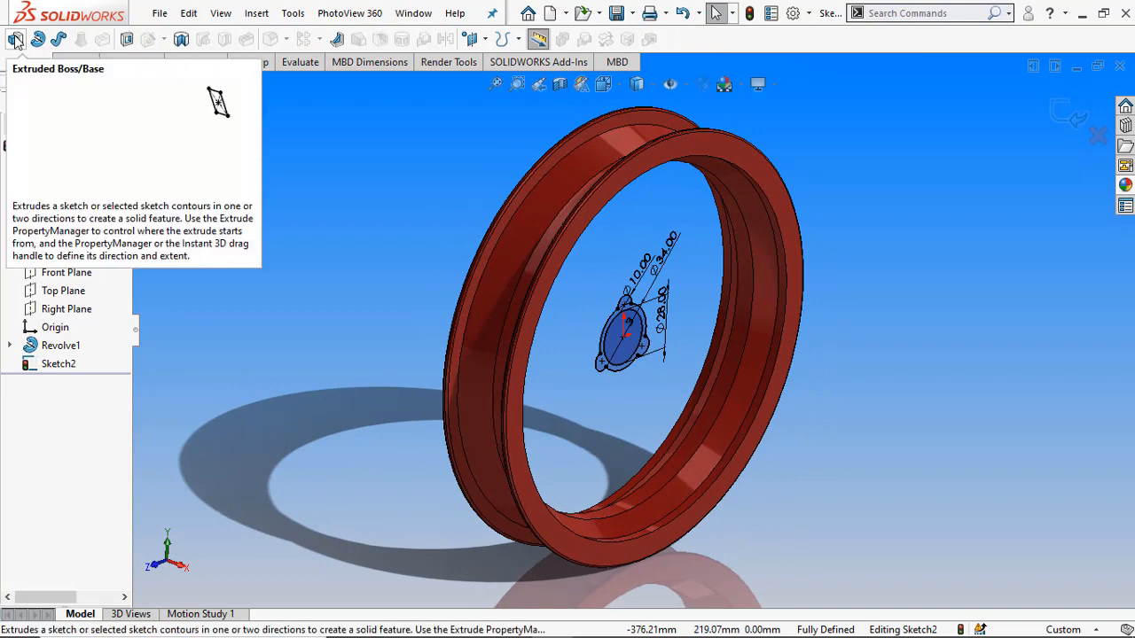
pyautogui.click(15, 39)
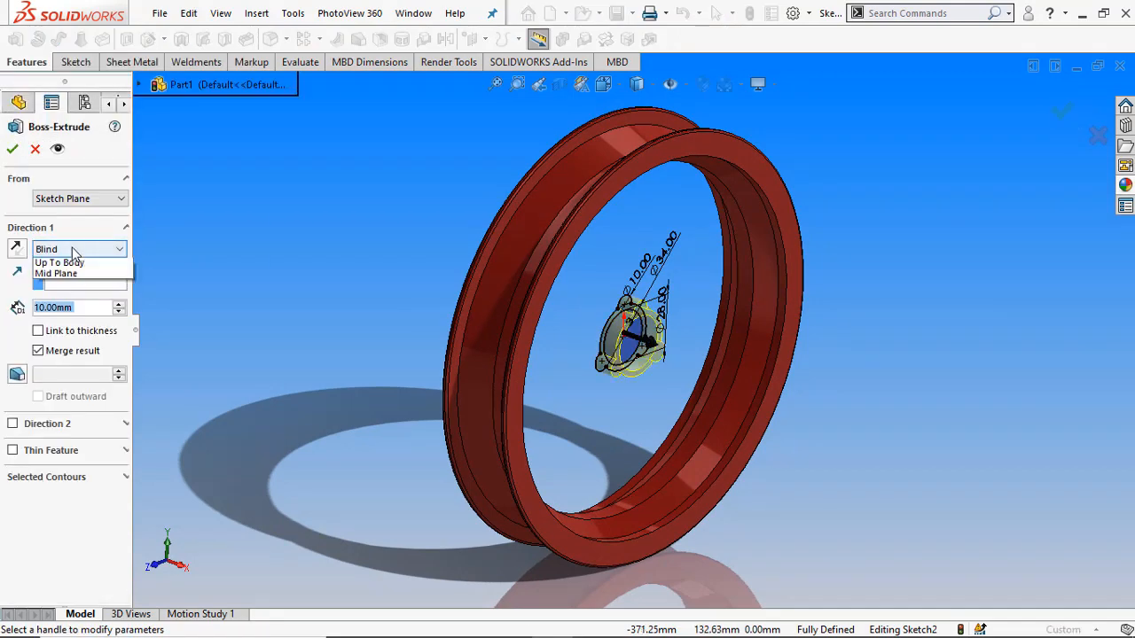
pyautogui.click(53, 333)
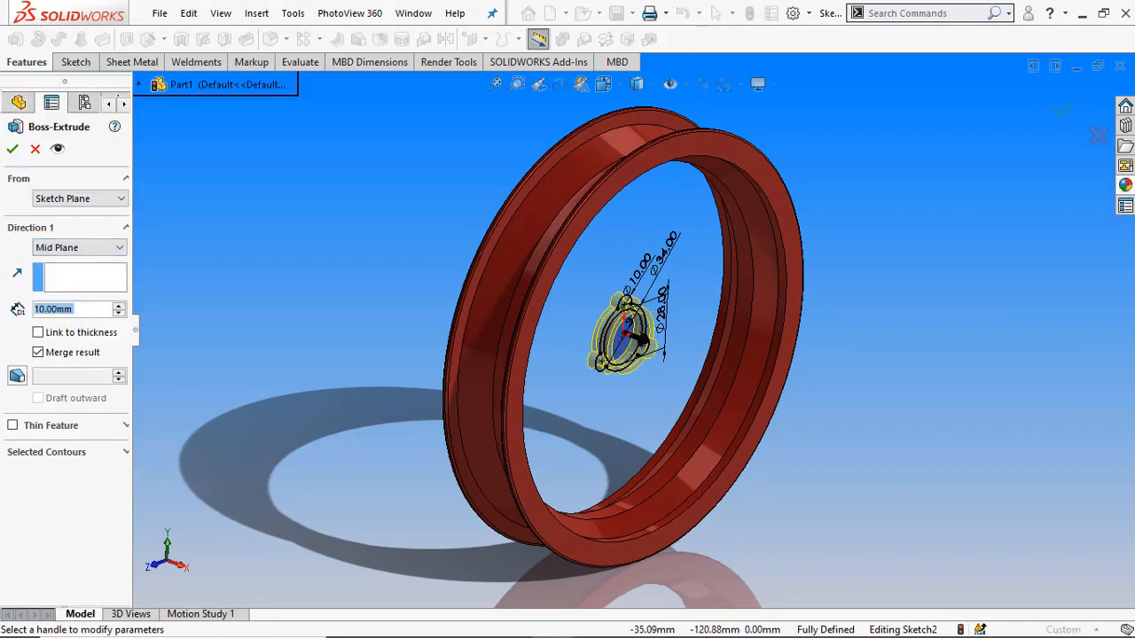
# - Switch to Firefox, check the hub length in the product page's rear wheel hub image, and return to SOLIDWORKS
pyautogui.click(388, 631)
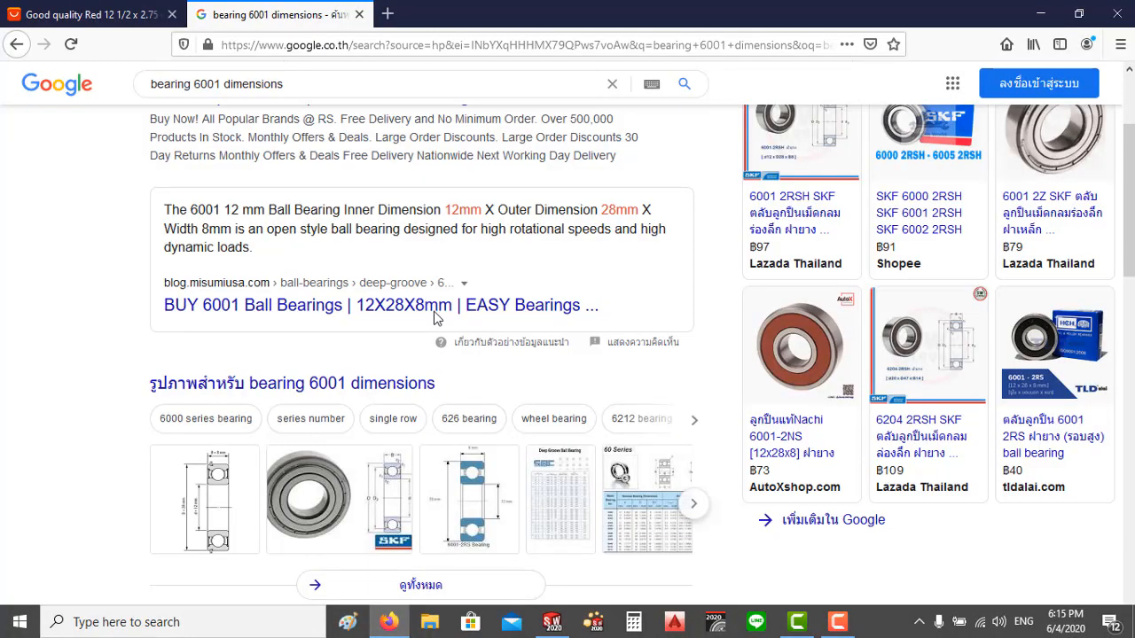
pyautogui.click(108, 18)
pyautogui.scroll(5, 423, 446)
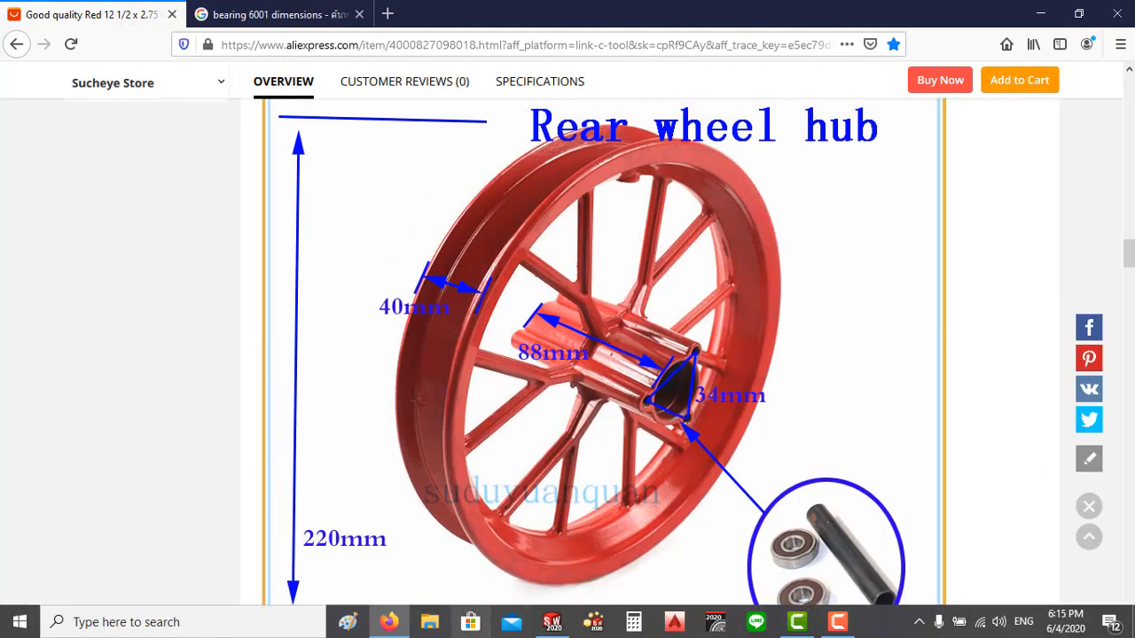
pyautogui.click(551, 622)
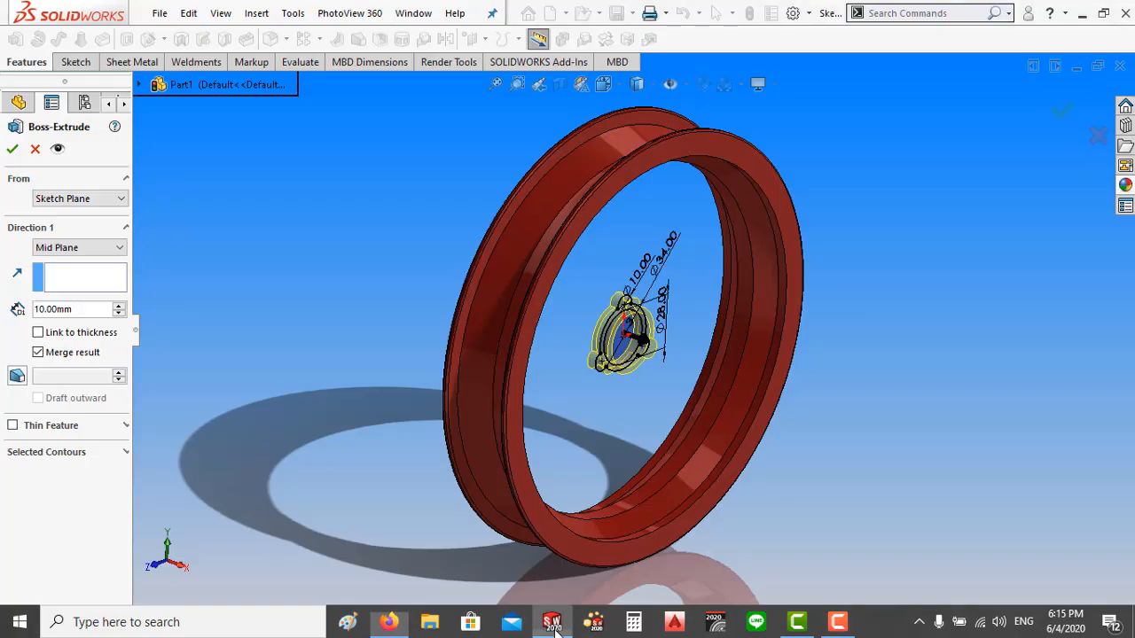
# - Set the mid-plane extrusion depth to 88 mm and finish the hub extrusion
pyautogui.click(97, 310)
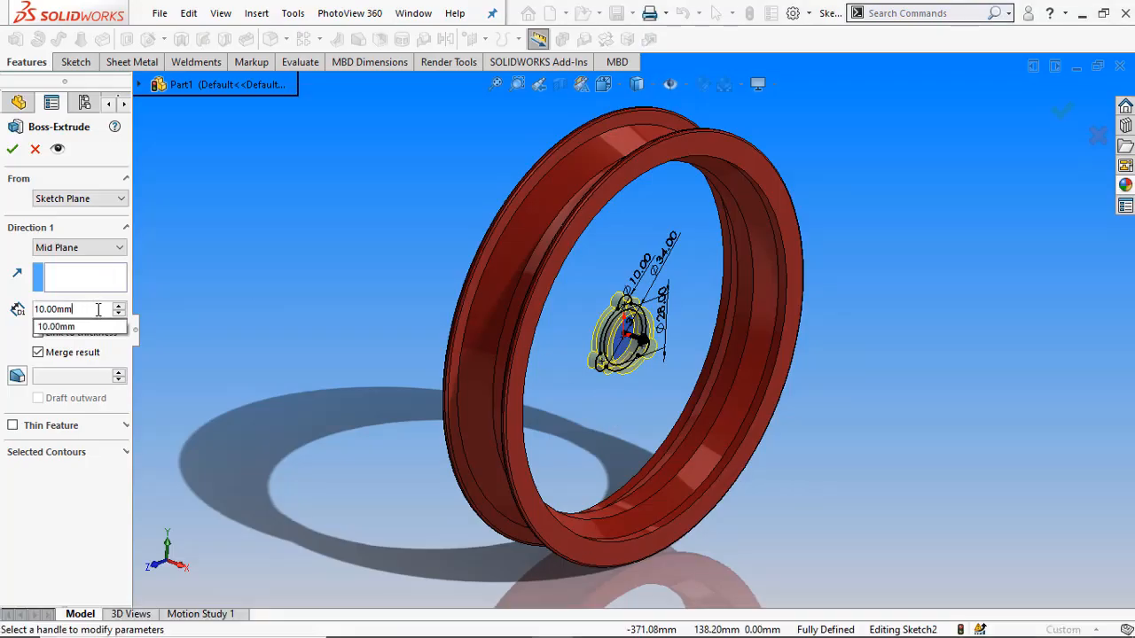
pyautogui.write('88')
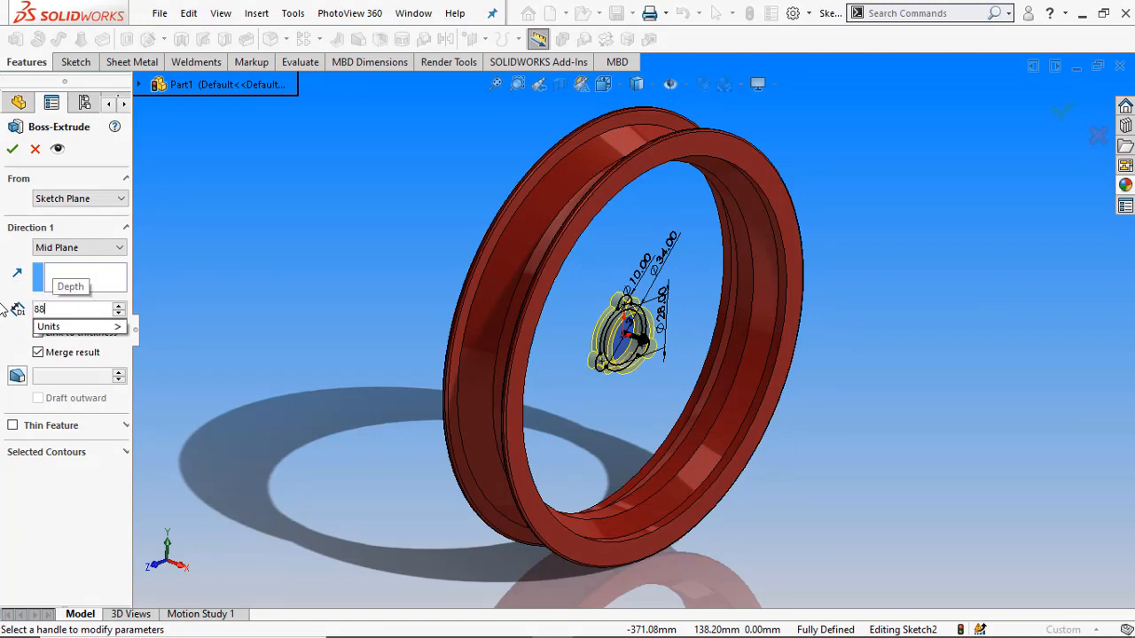
pyautogui.press('Return')
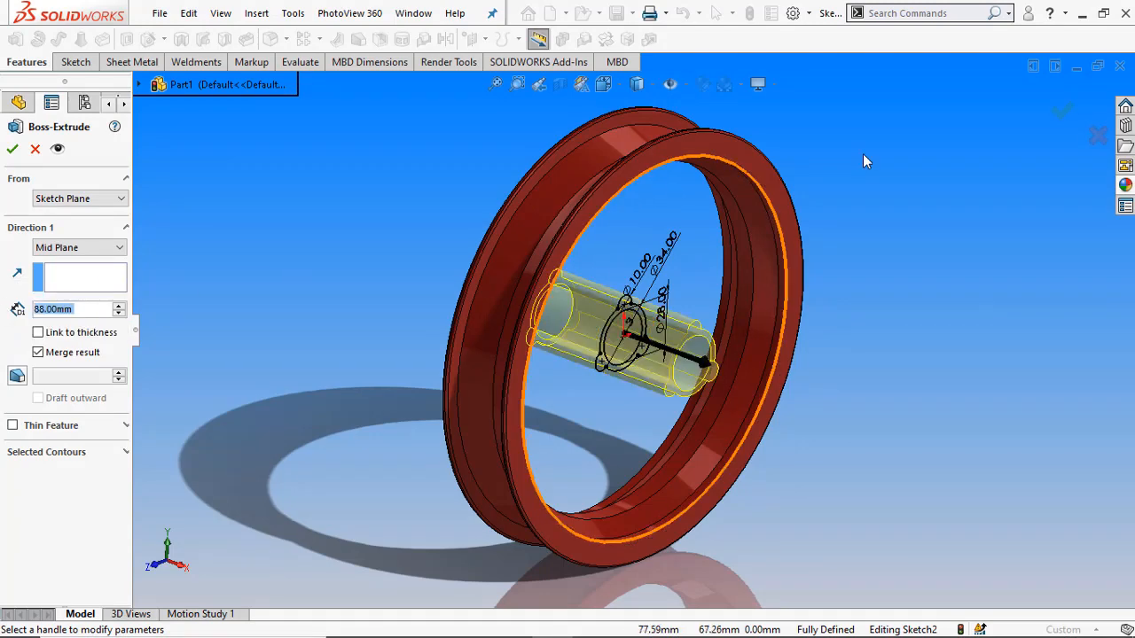
pyautogui.click(1065, 106)
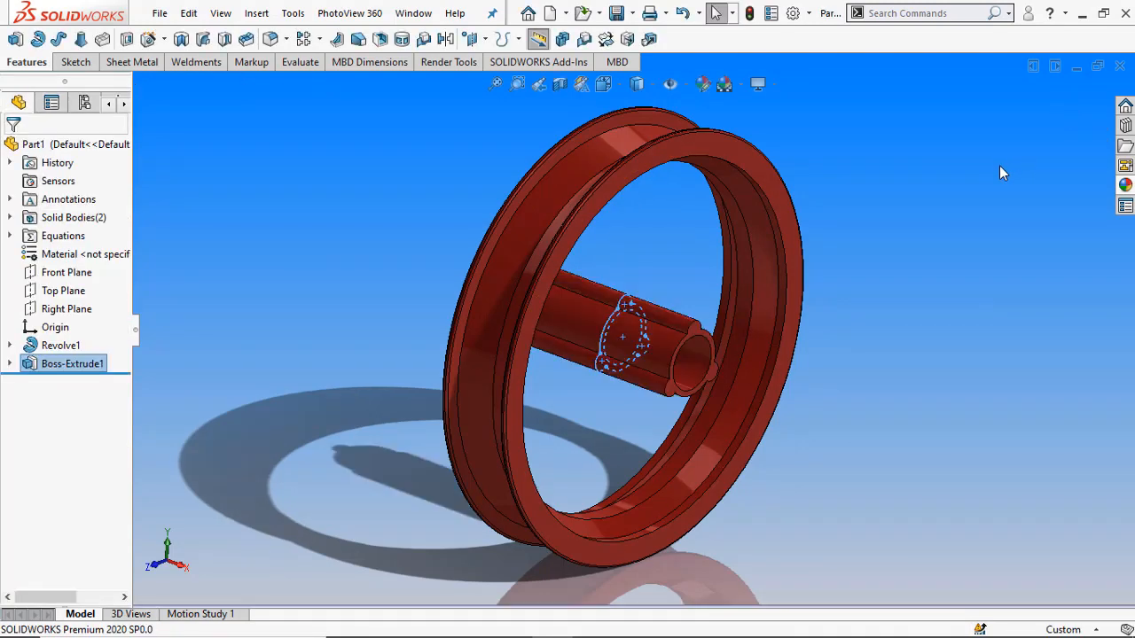
# - Start a new sketch on the Right Plane for the inside of the hub
pyautogui.moveTo(867, 293); pyautogui.dragTo(836, 256, button='middle')
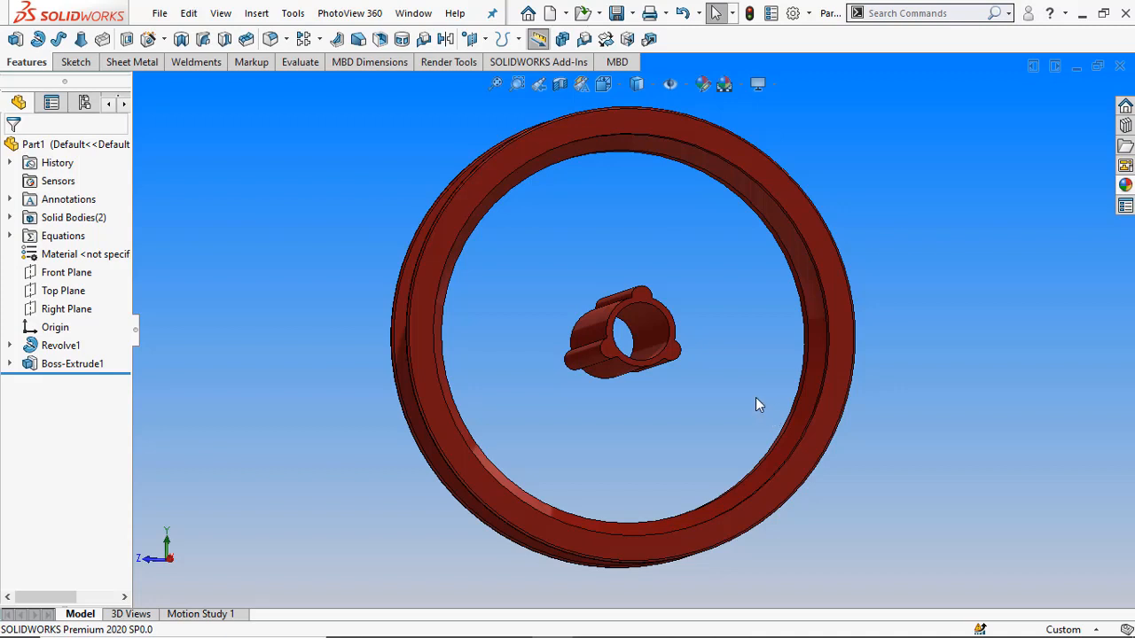
pyautogui.moveTo(682, 448); pyautogui.dragTo(696, 456, button='middle')
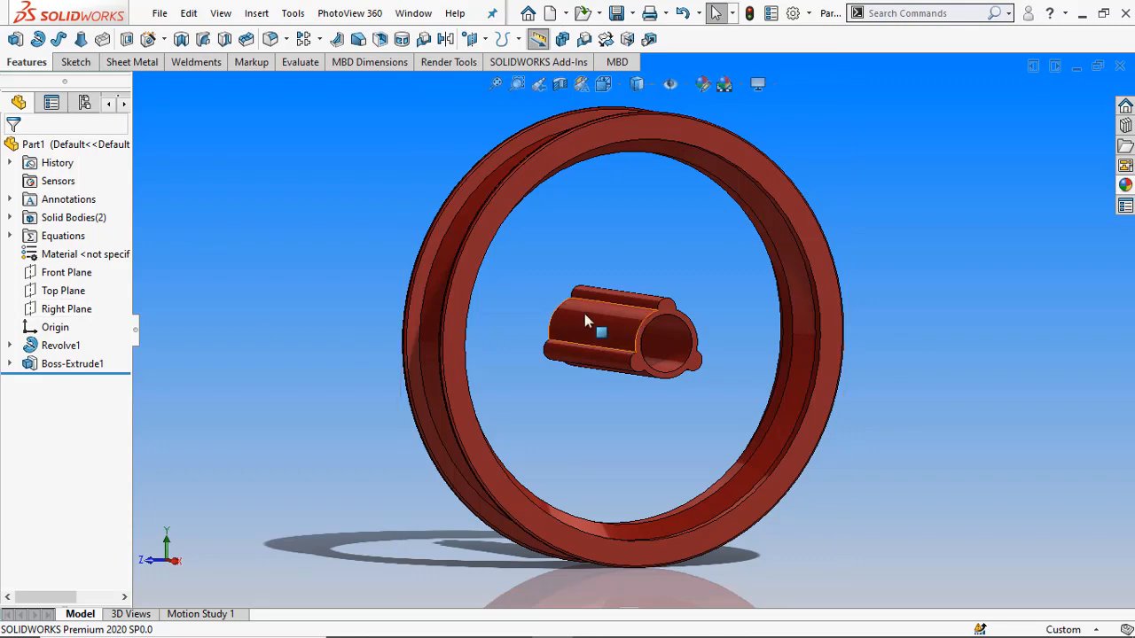
pyautogui.moveTo(584, 315); pyautogui.dragTo(617, 370, button='middle')
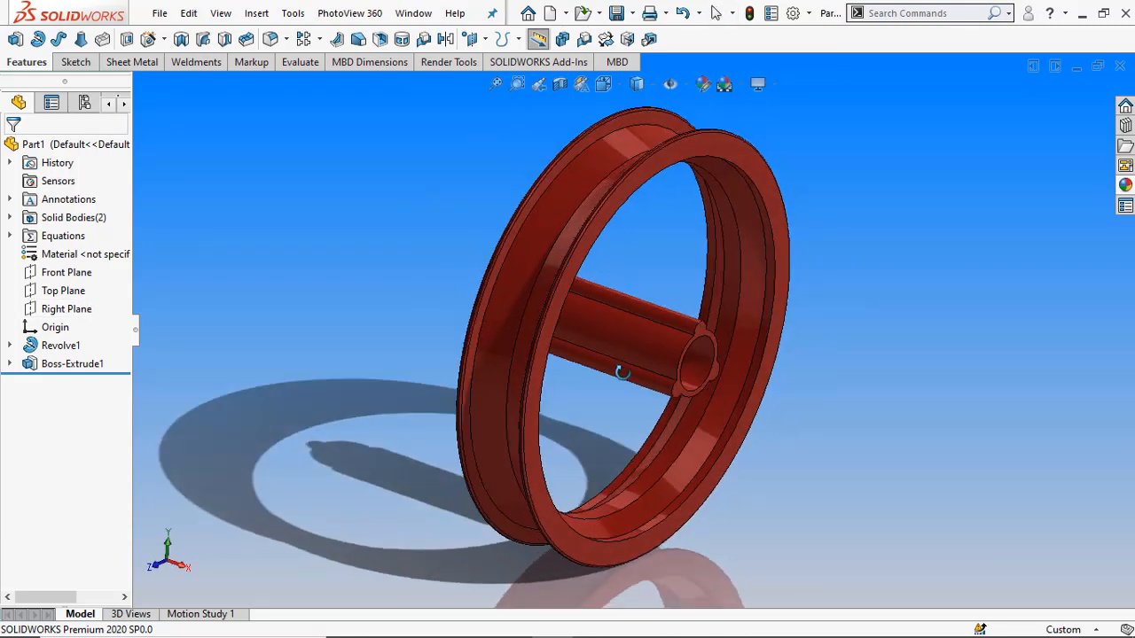
pyautogui.click(75, 313)
pyautogui.click(86, 288)
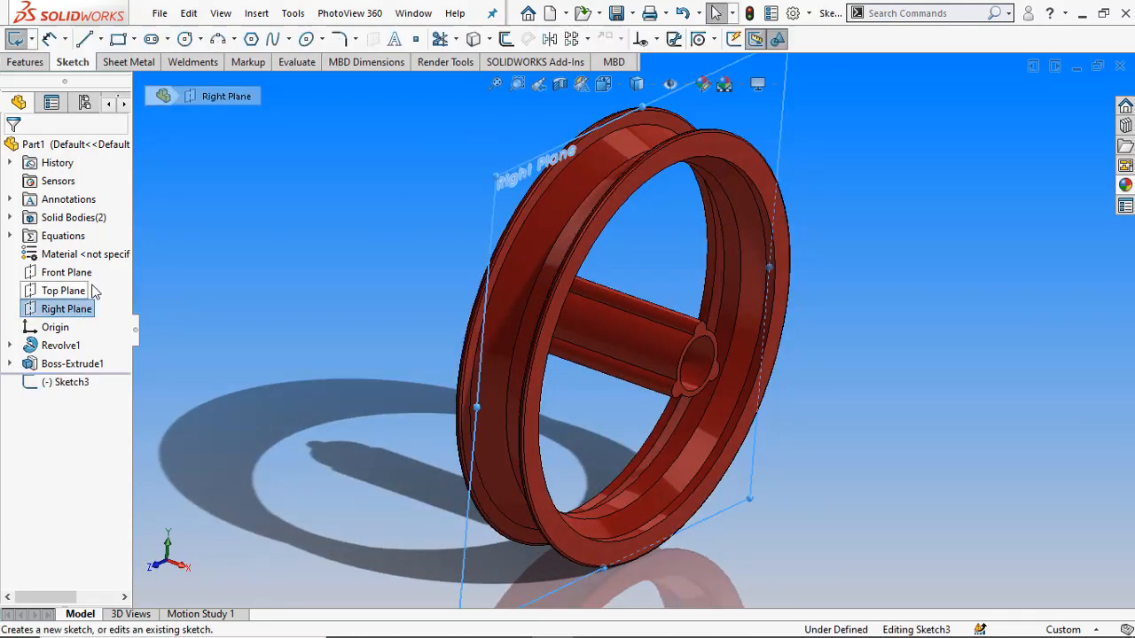
# - Sketch two circles centered on the origin, one about 26 mm in diameter and one matching the hub's bore edge
pyautogui.click(185, 38)
pyautogui.click(602, 85)
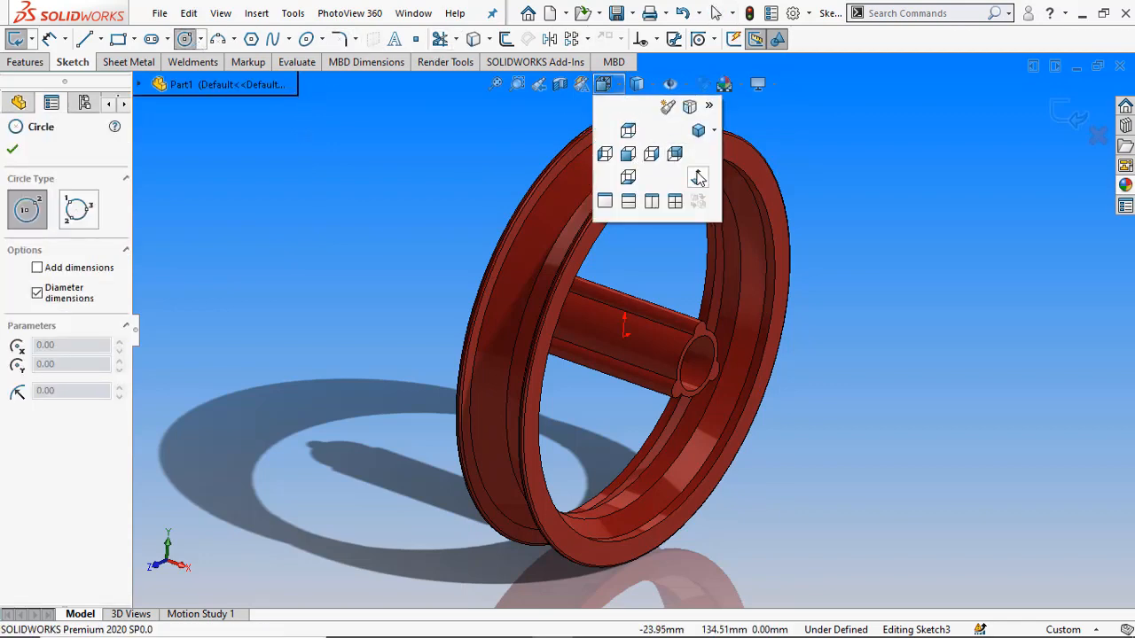
pyautogui.click(697, 176)
pyautogui.click(623, 335)
pyautogui.scroll(-4, 633, 333)
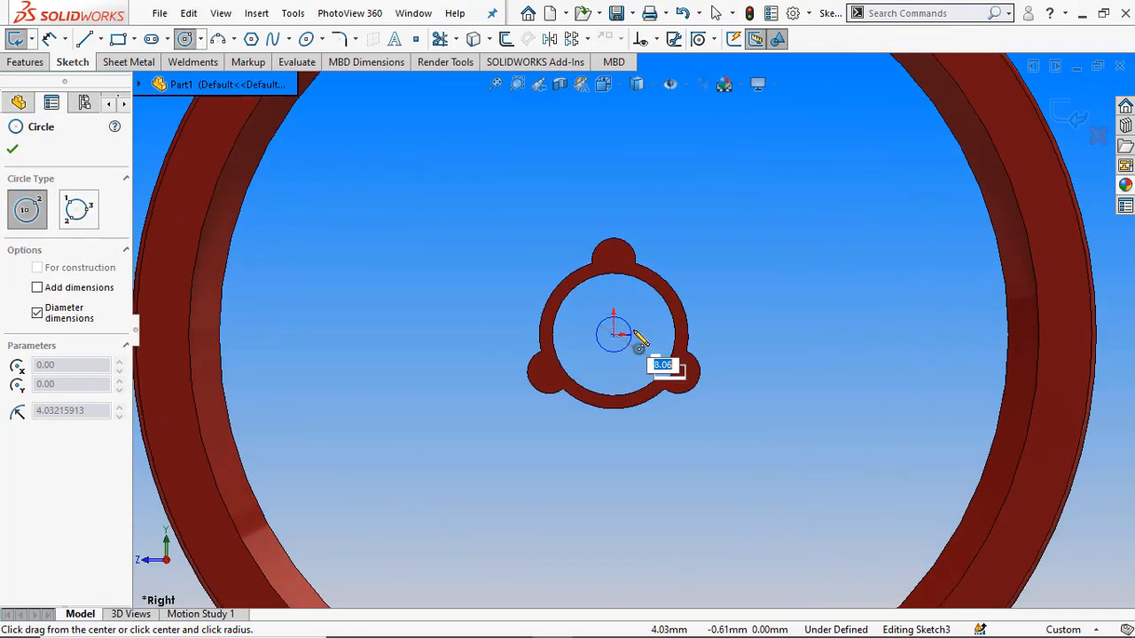
pyautogui.scroll(-3, 633, 333)
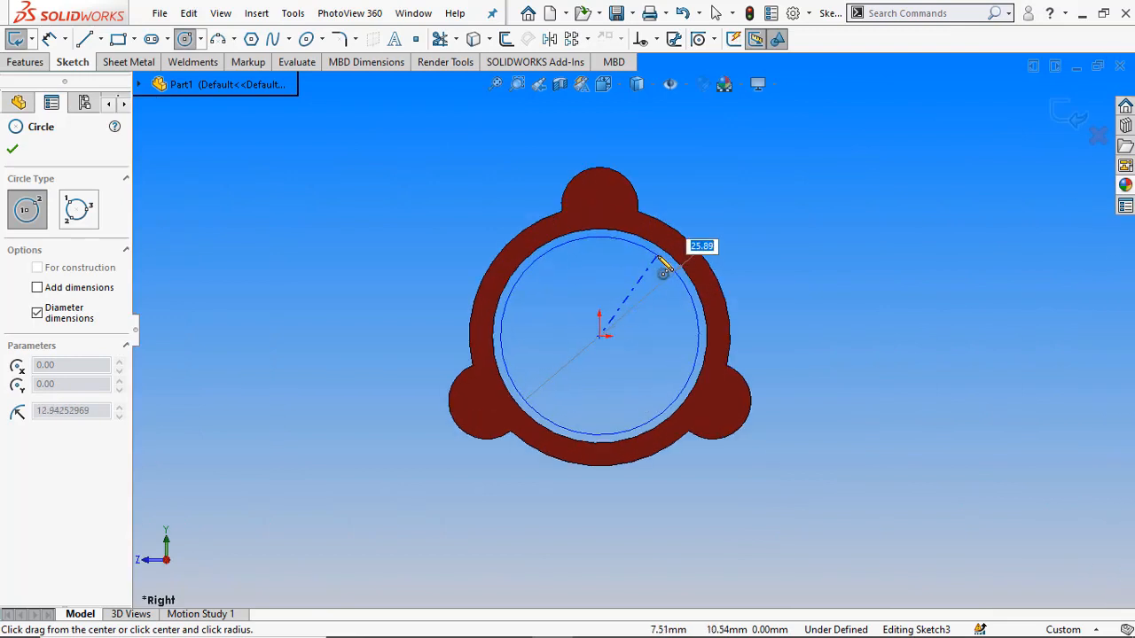
pyautogui.click(663, 269)
pyautogui.click(600, 335)
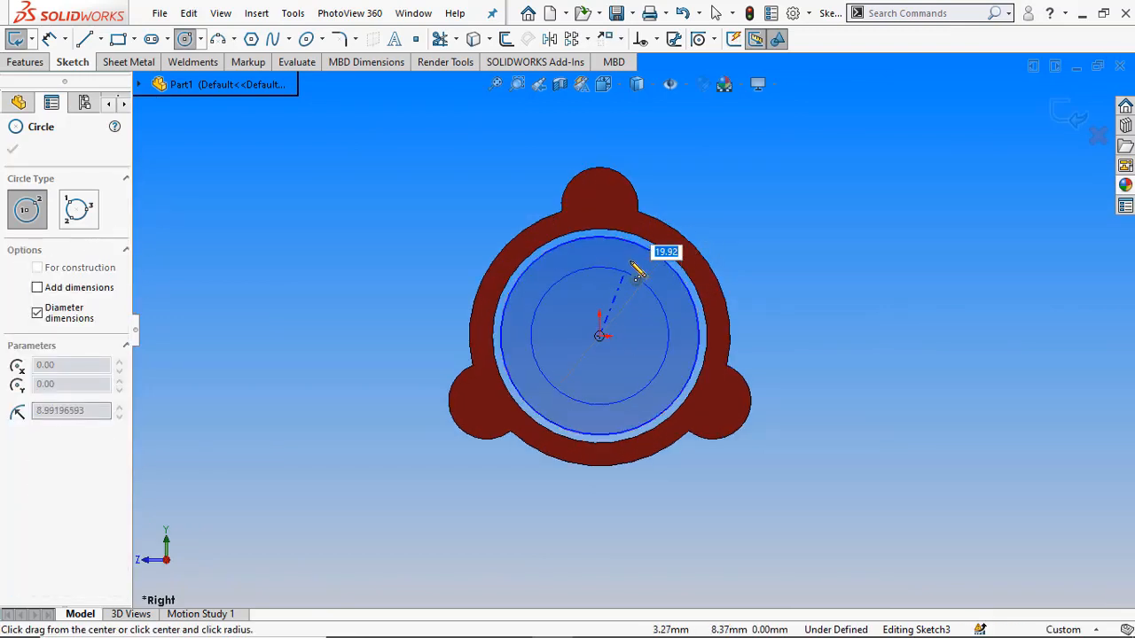
pyautogui.click(650, 248)
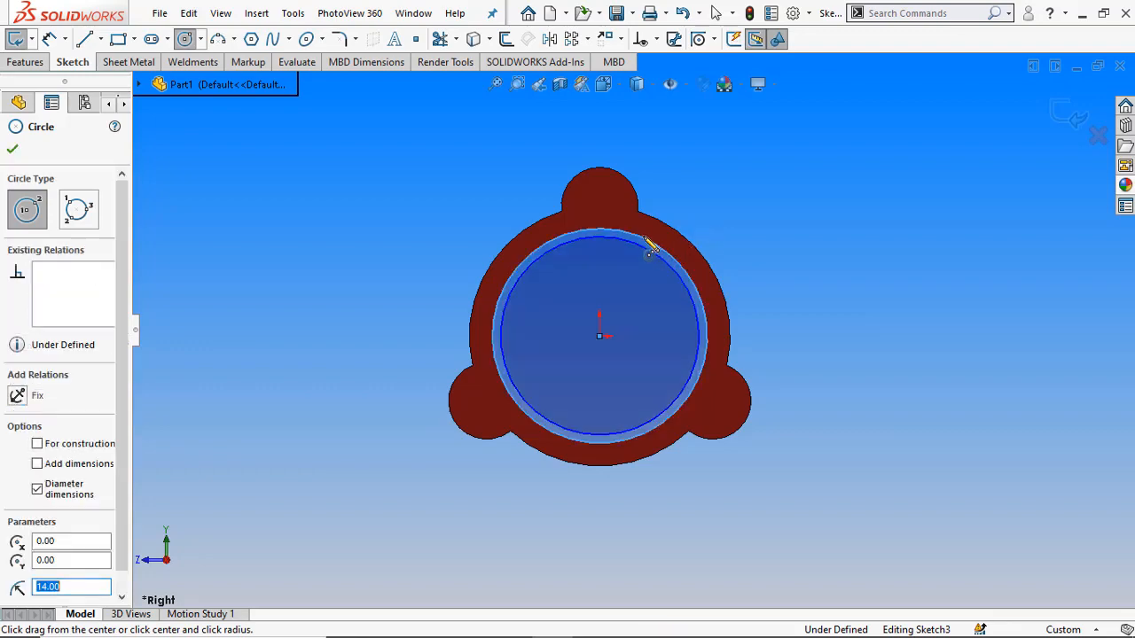
# - Add a diameter dimension to the smaller circle inside the hub bore
pyautogui.click(51, 39)
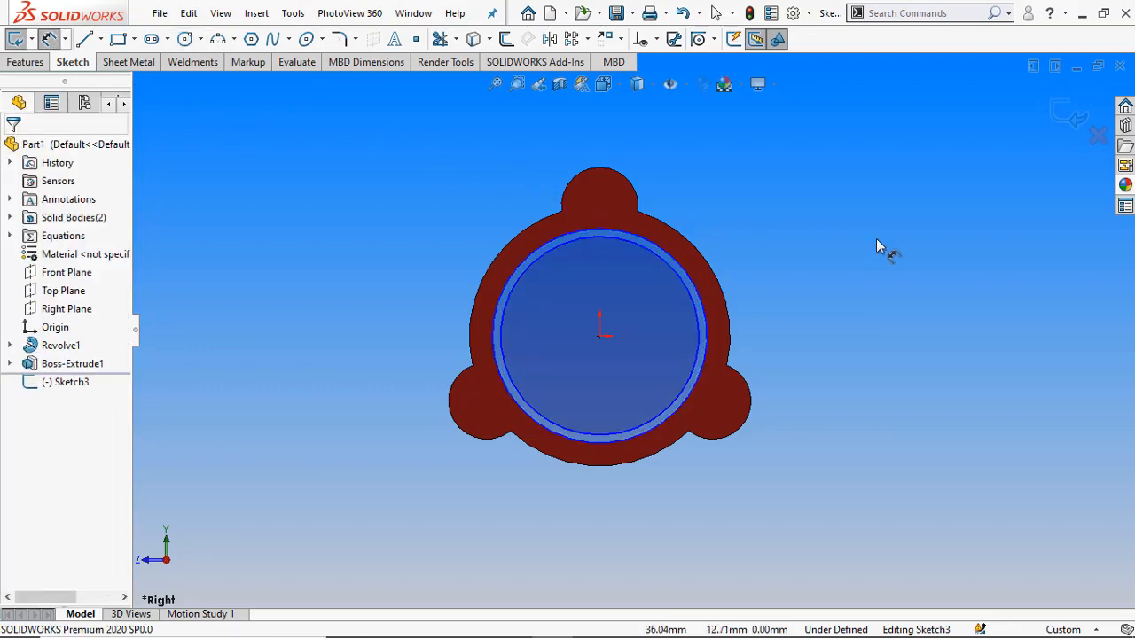
pyautogui.click(696, 299)
pyautogui.click(792, 269)
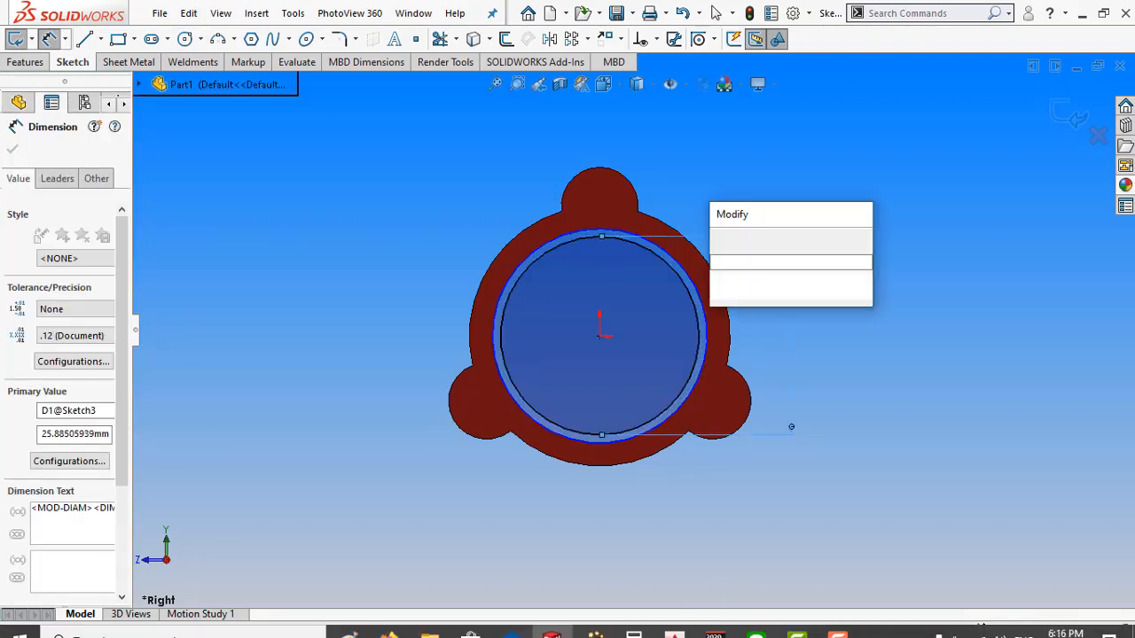
# - Switch to Firefox, examine the hub bore in the product photos from several angles, and return to SOLIDWORKS
pyautogui.hotkey('alt', 'Tab')
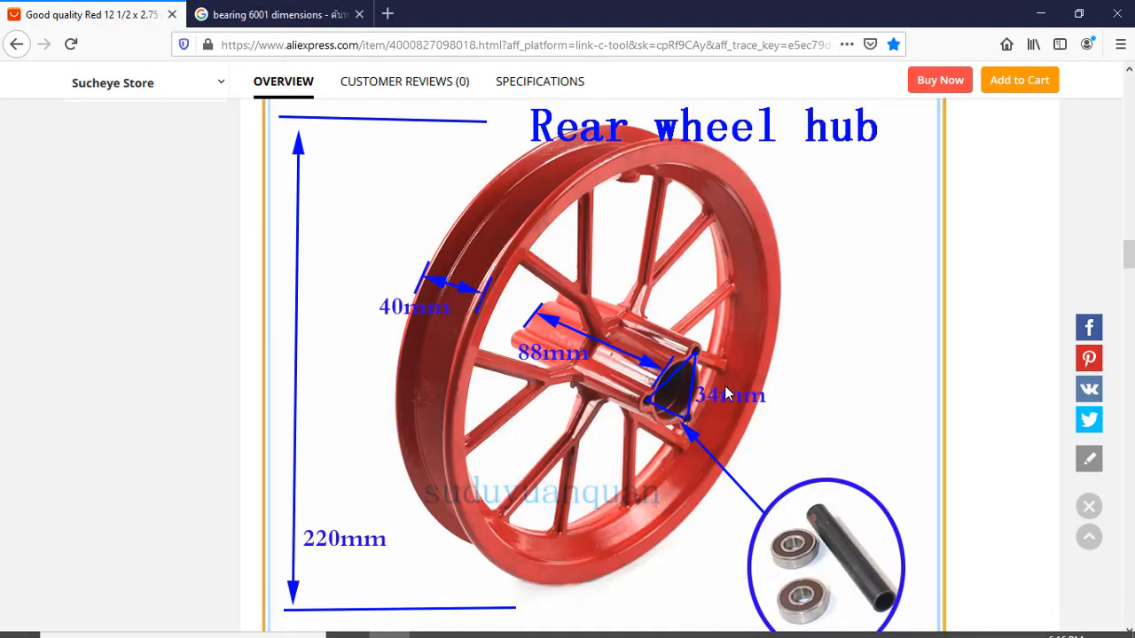
pyautogui.scroll(-15, 716, 374)
pyautogui.scroll(4, 571, 264)
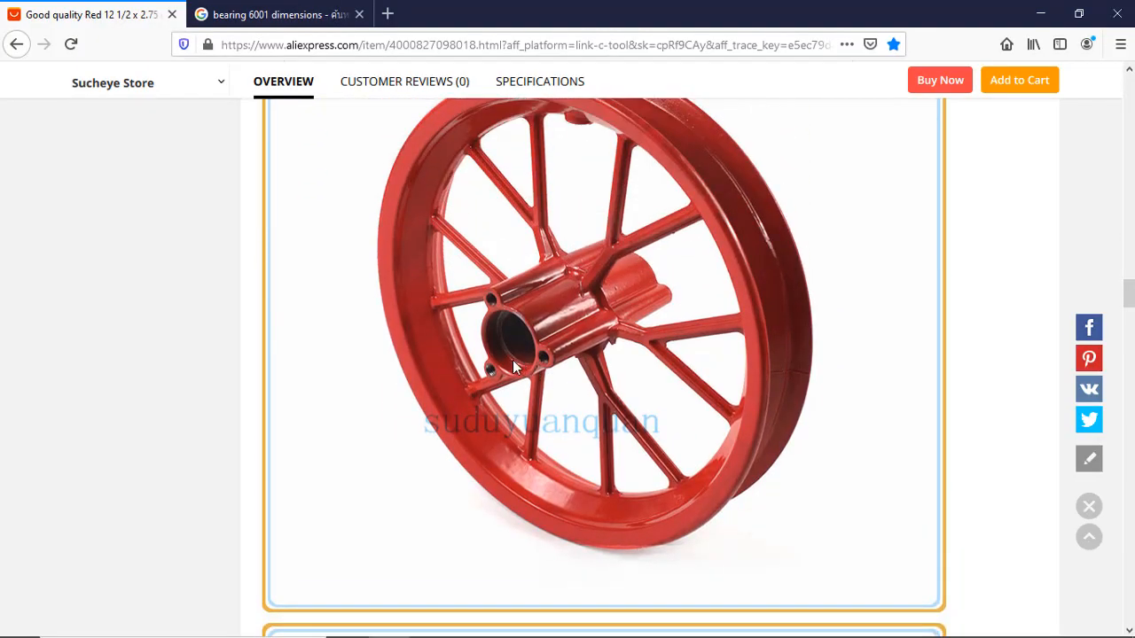
pyautogui.scroll(-6, 608, 384)
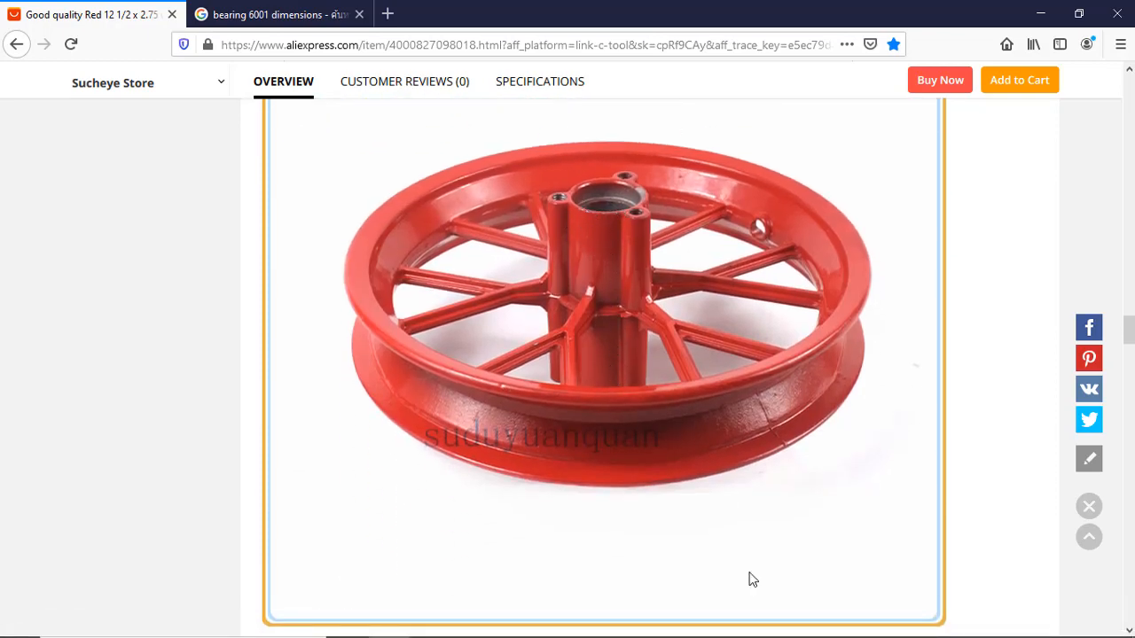
pyautogui.click(572, 624)
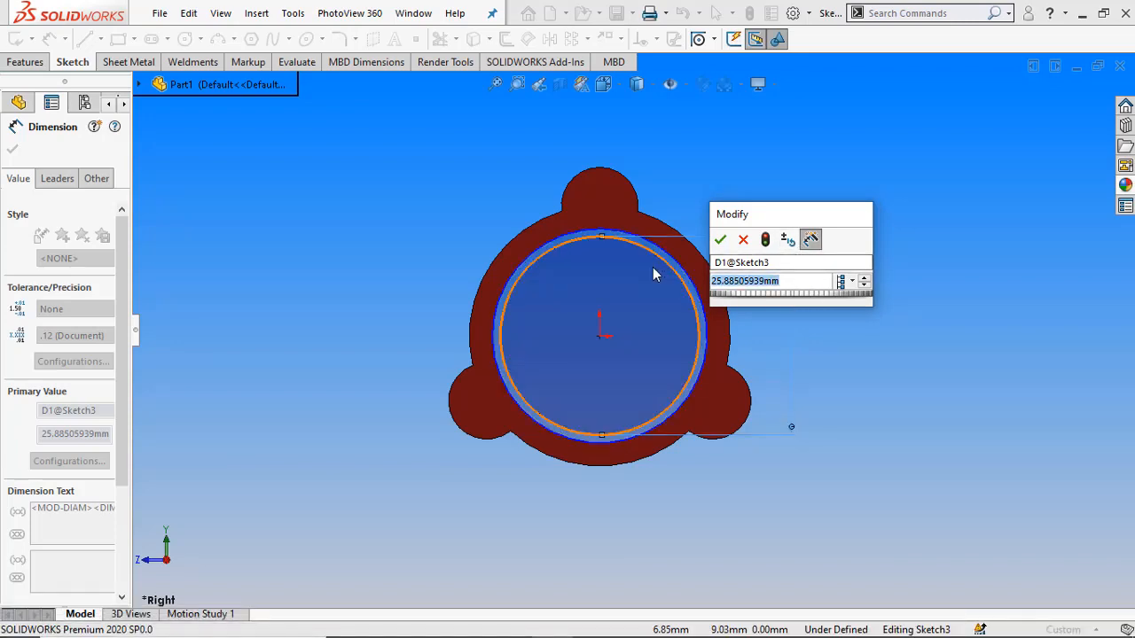
# - Set the smaller circle's diameter to 24 mm
pyautogui.write('24')
pyautogui.press('Return')
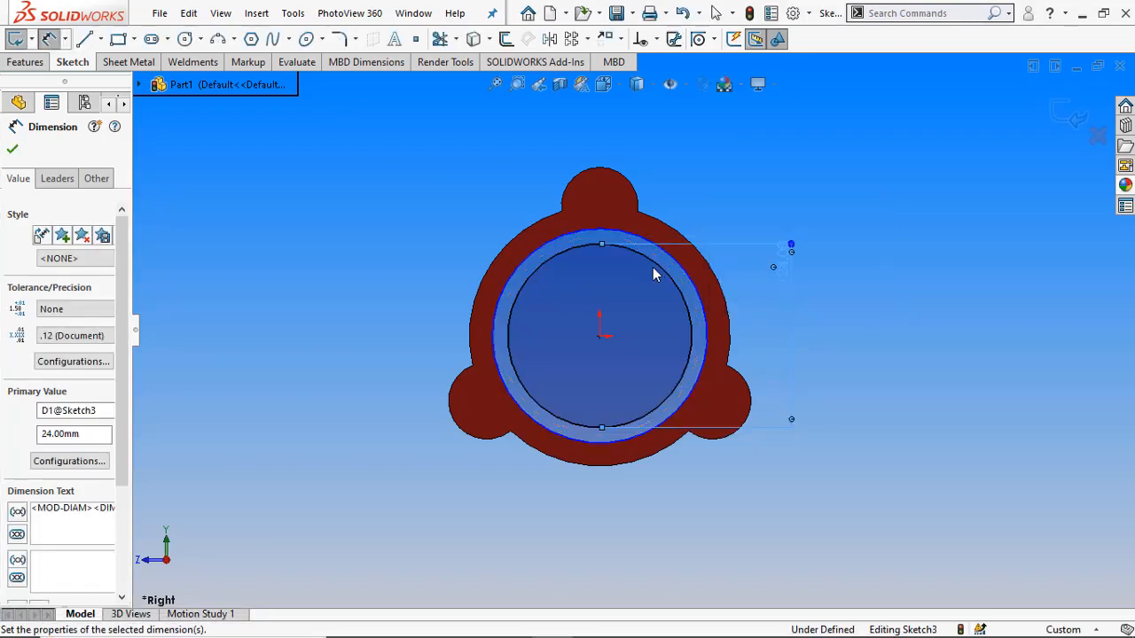
# - Add a diameter dimension to the larger circle in the hub bore sketch
pyautogui.click(737, 168)
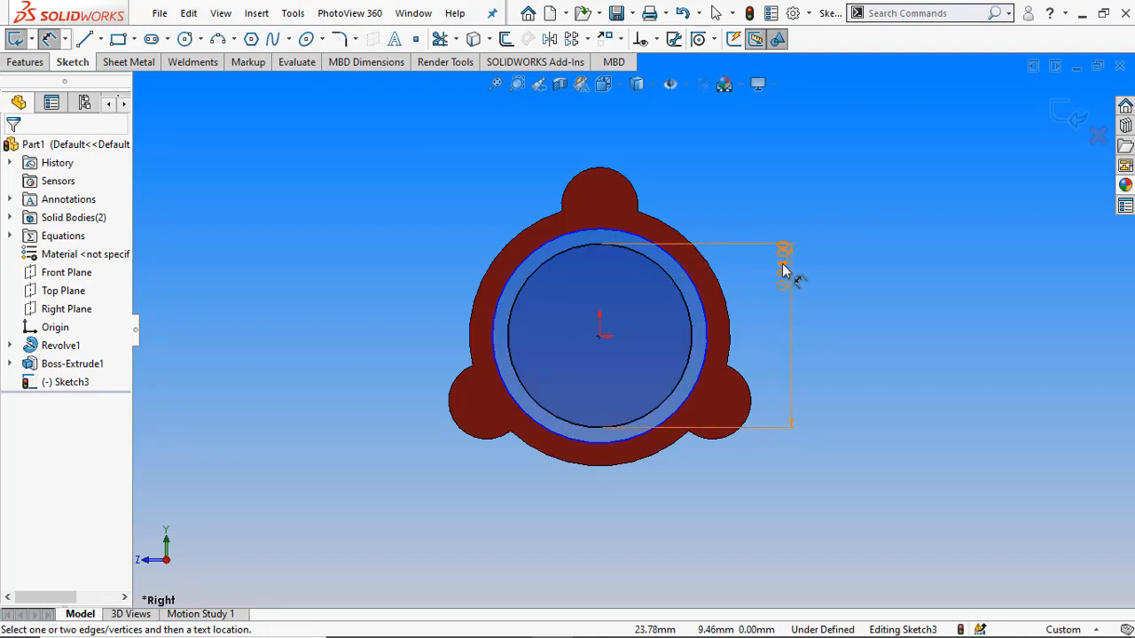
pyautogui.click(722, 254)
pyautogui.click(742, 203)
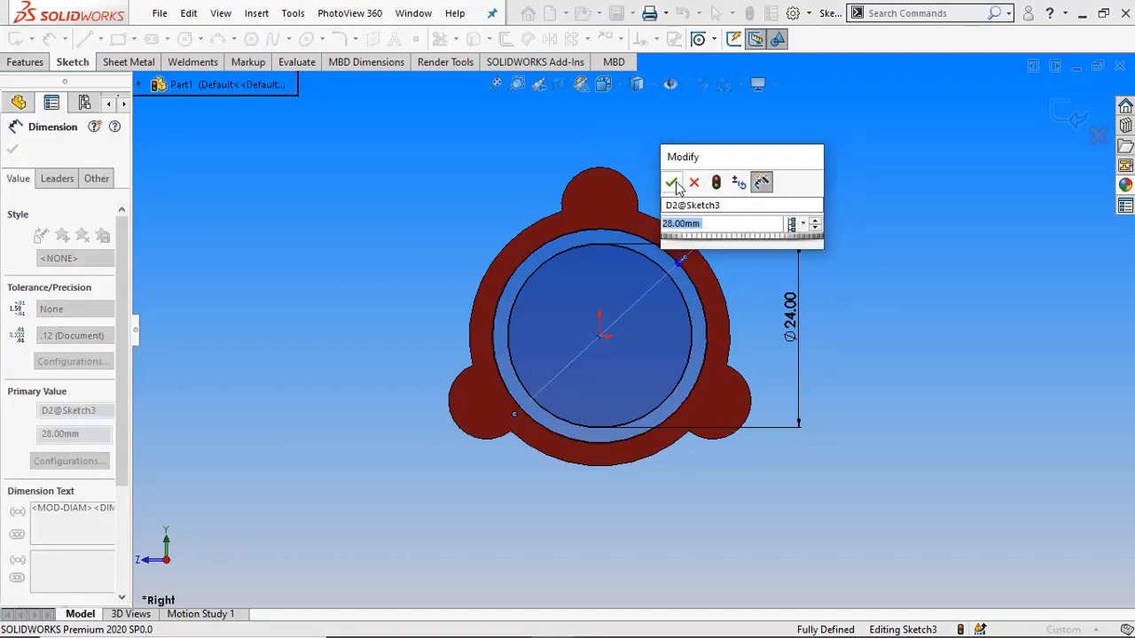
pyautogui.click(672, 182)
# - Start a boss extrusion of the two-circle ring sketch using the Mid Plane end condition
pyautogui.moveTo(710, 222); pyautogui.dragTo(738, 235, button='middle')
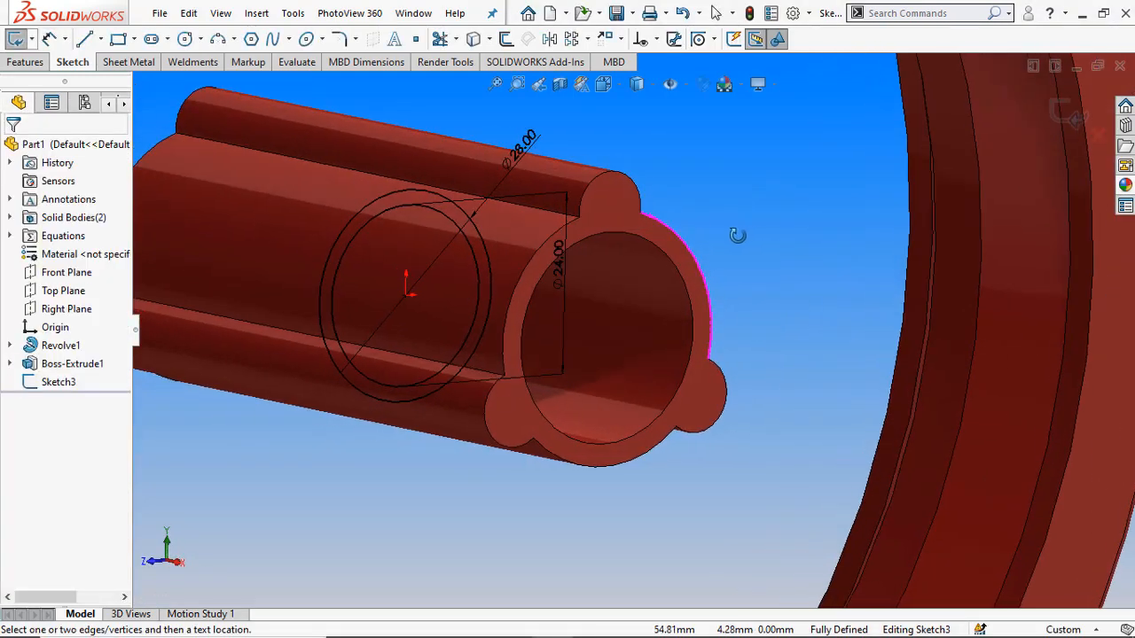
pyautogui.scroll(3, 737, 235)
pyautogui.click(23, 63)
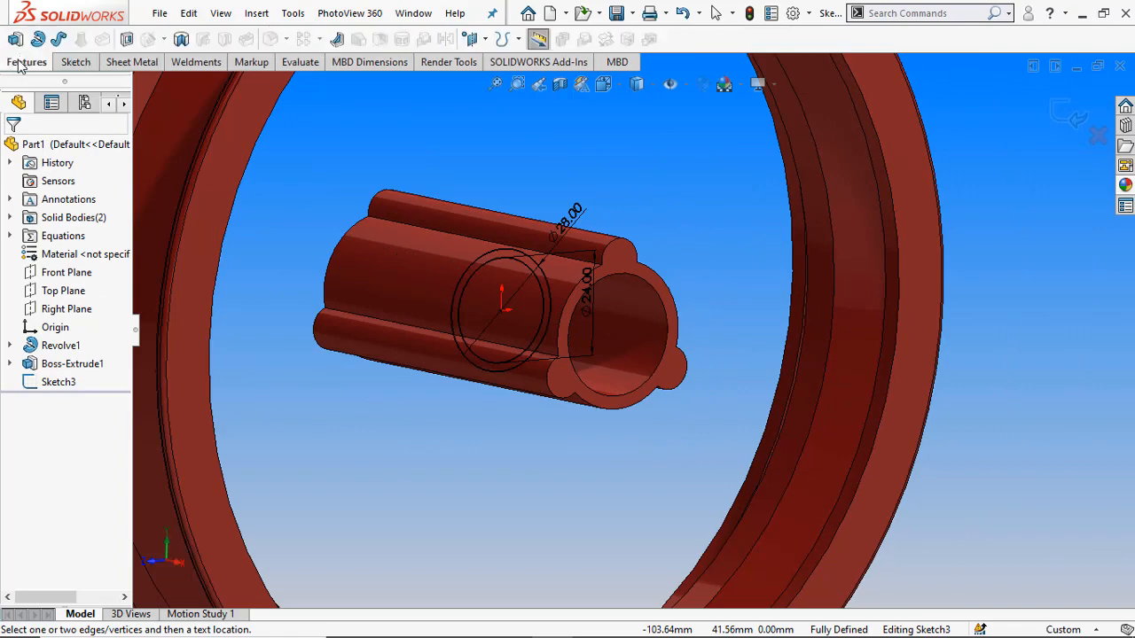
pyautogui.click(15, 39)
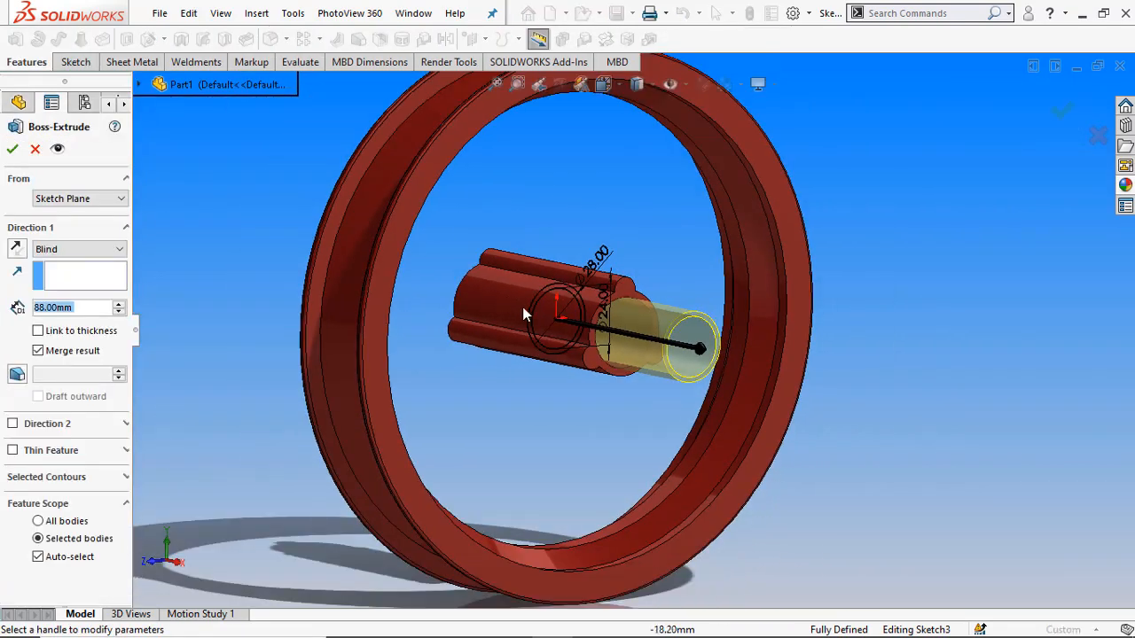
pyautogui.click(84, 249)
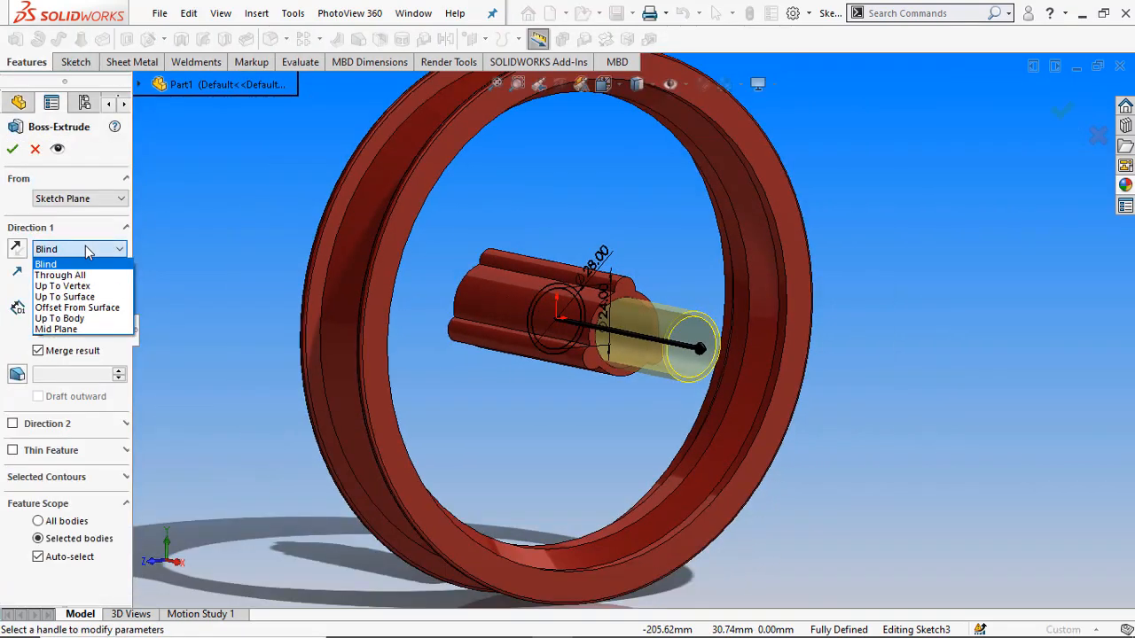
pyautogui.click(73, 328)
pyautogui.moveTo(470, 355); pyautogui.dragTo(541, 366, button='middle')
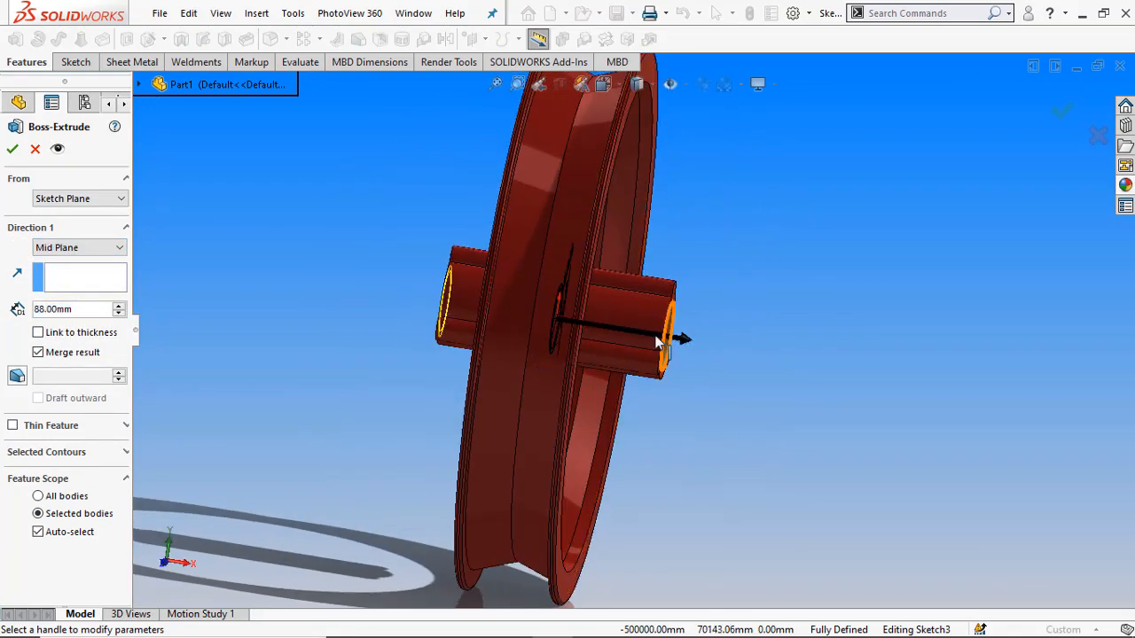
# - Switch to Firefox, check the 6001 bearing's width in the search results, and return to SOLIDWORKS
pyautogui.moveTo(534, 629)
pyautogui.click(390, 622)
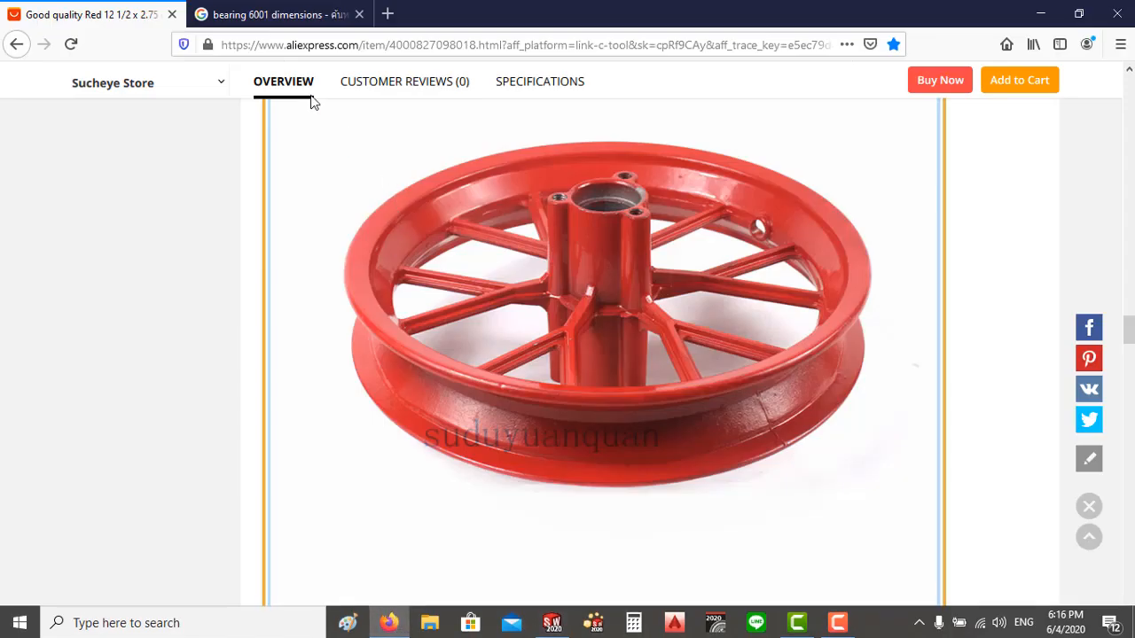
pyautogui.click(284, 11)
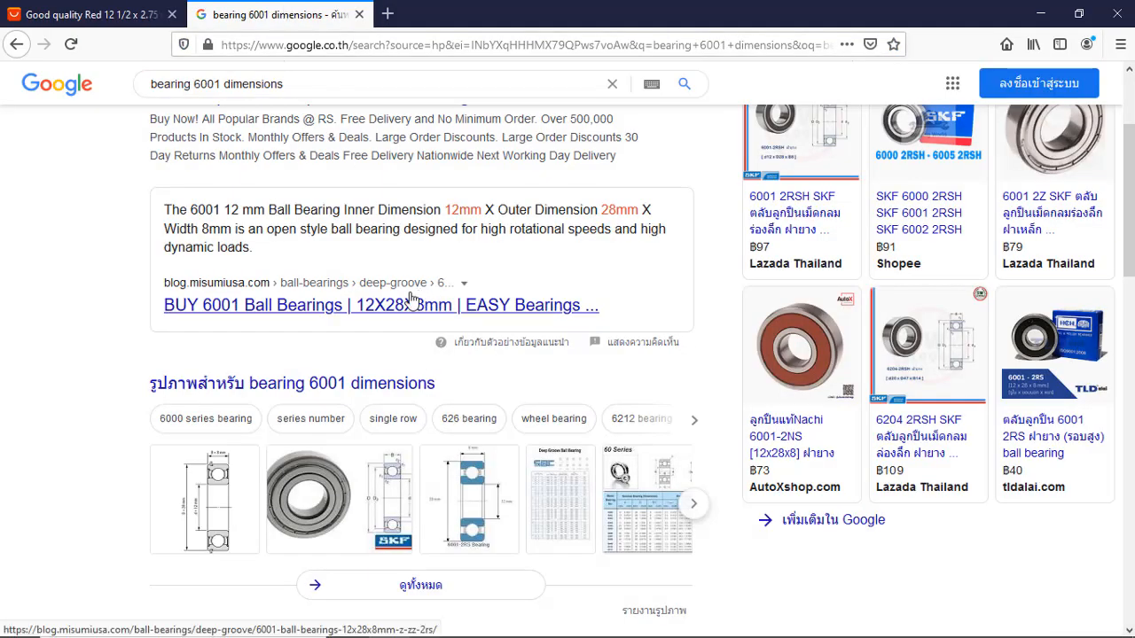
pyautogui.click(553, 623)
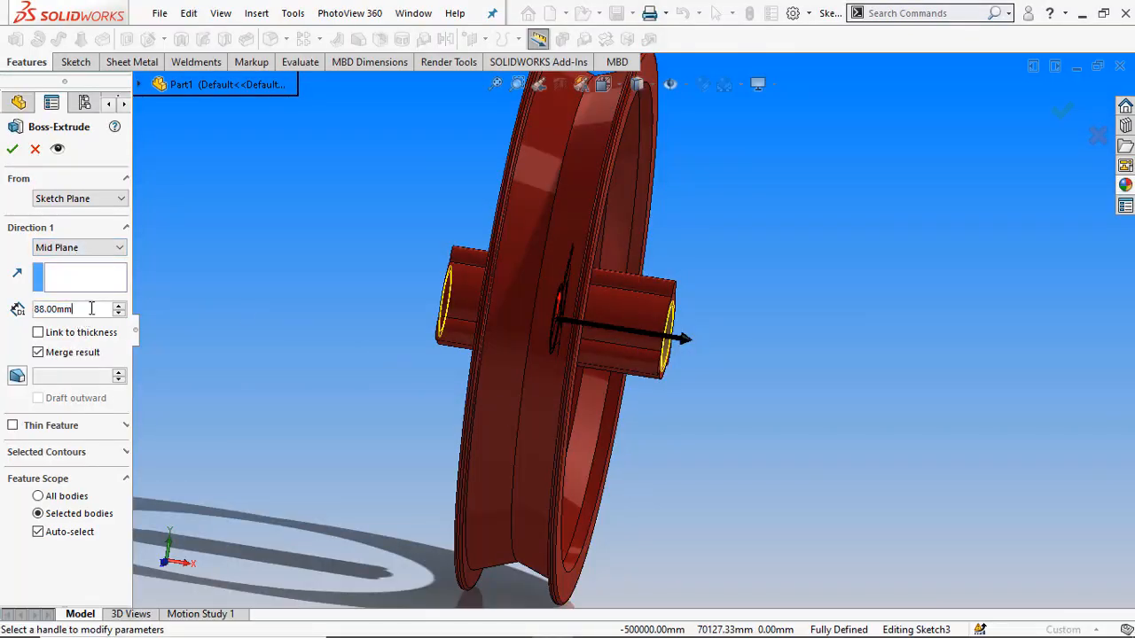
# - Set the ring's extrusion depth to 88-16 mm and complete the extrusion
pyautogui.write('88')
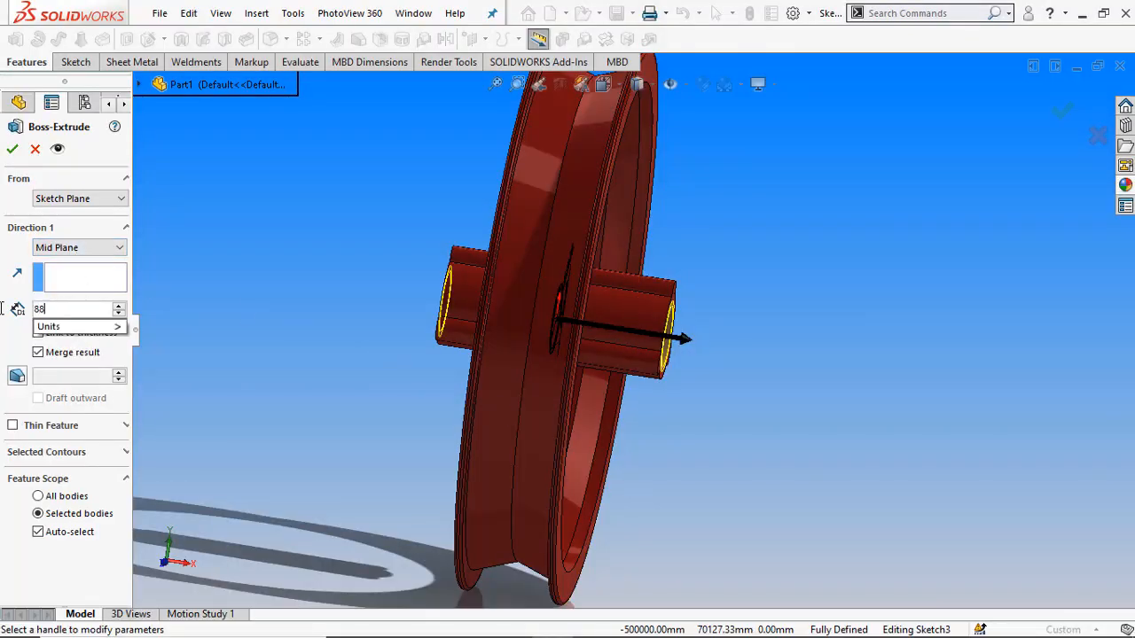
pyautogui.write('-')
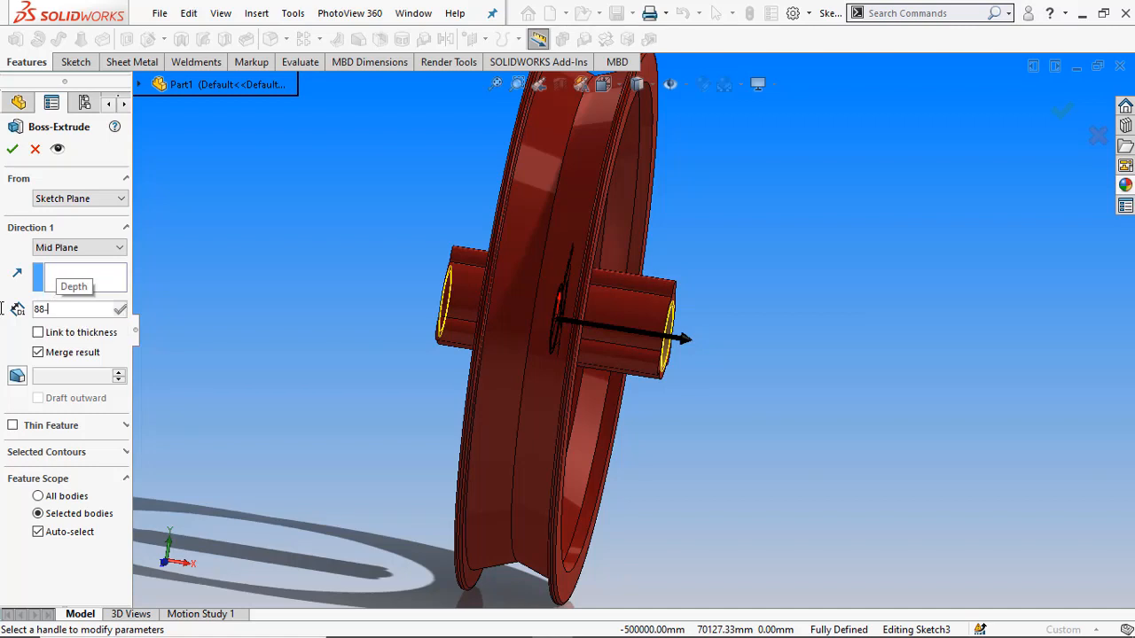
pyautogui.write('16')
pyautogui.press('Return')
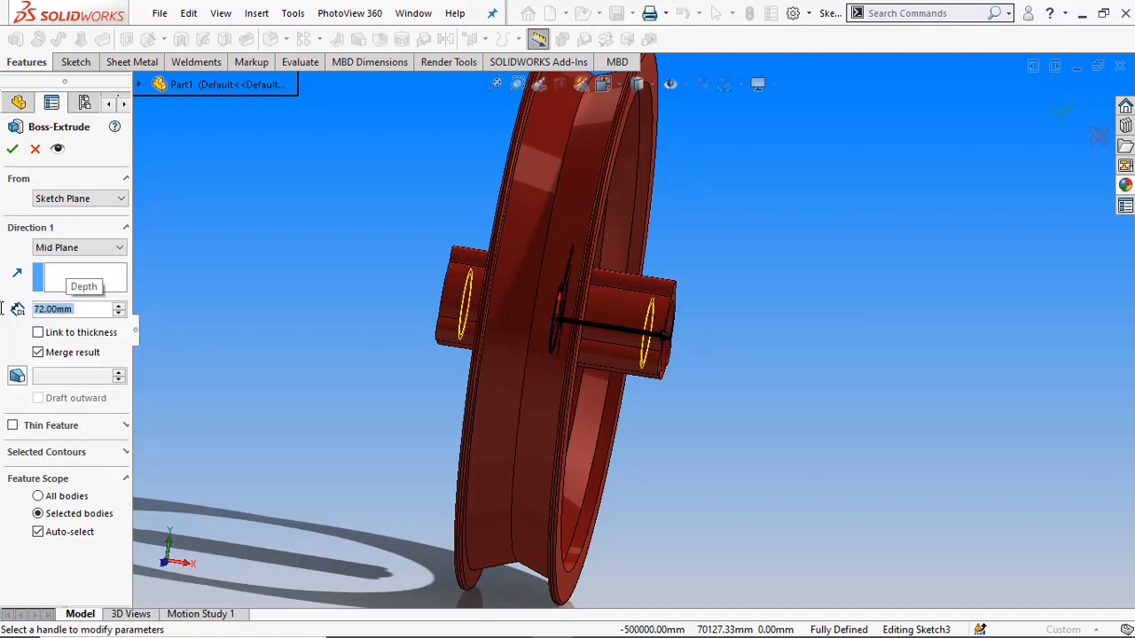
pyautogui.click(1061, 111)
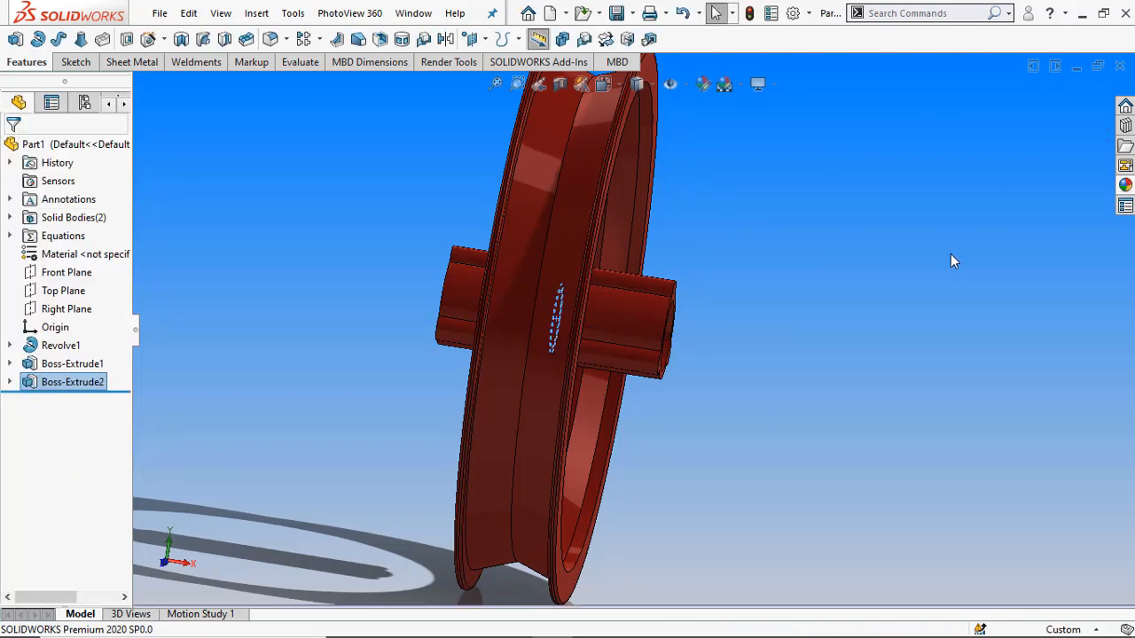
# - Examine the hub's stepped bore and the whole wheel from several angles
pyautogui.click(853, 298)
pyautogui.moveTo(851, 298); pyautogui.dragTo(768, 276, button='middle')
pyautogui.scroll(-5, 556, 305)
pyautogui.moveTo(567, 299); pyautogui.dragTo(520, 256, button='middle')
pyautogui.scroll(7, 514, 132)
pyautogui.scroll(1, 655, 221)
pyautogui.moveTo(714, 251); pyautogui.dragTo(698, 266, button='middle')
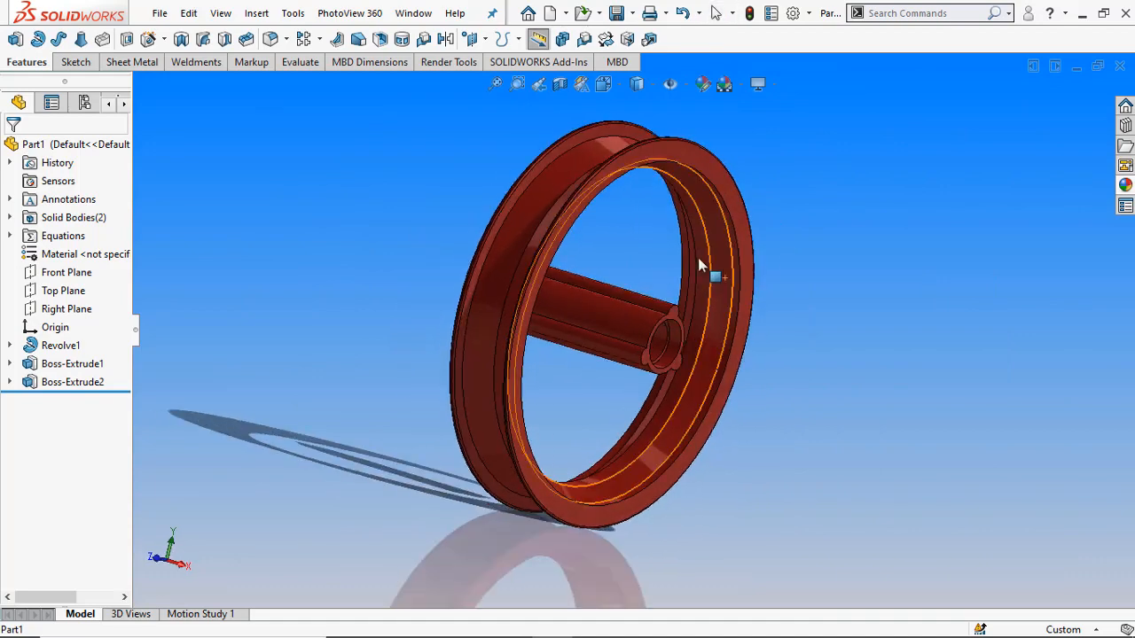
# - Save the part in the PROJECT folder as "Mini Bike Rim 12.5 x 2.75"
pyautogui.click(617, 15)
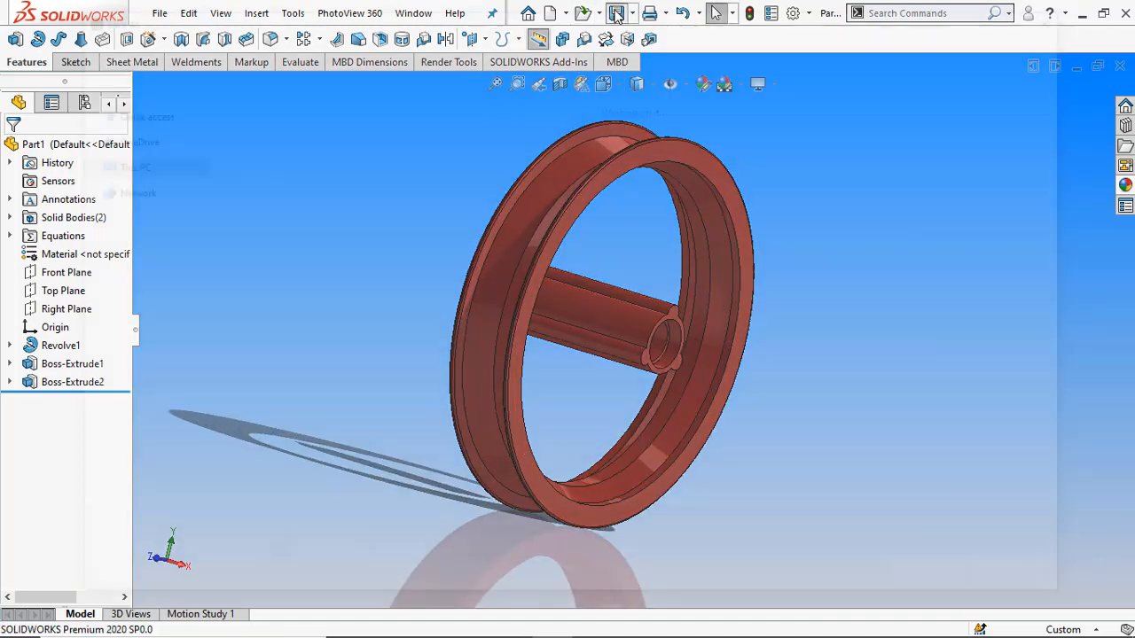
pyautogui.scroll(-2, 536, 257)
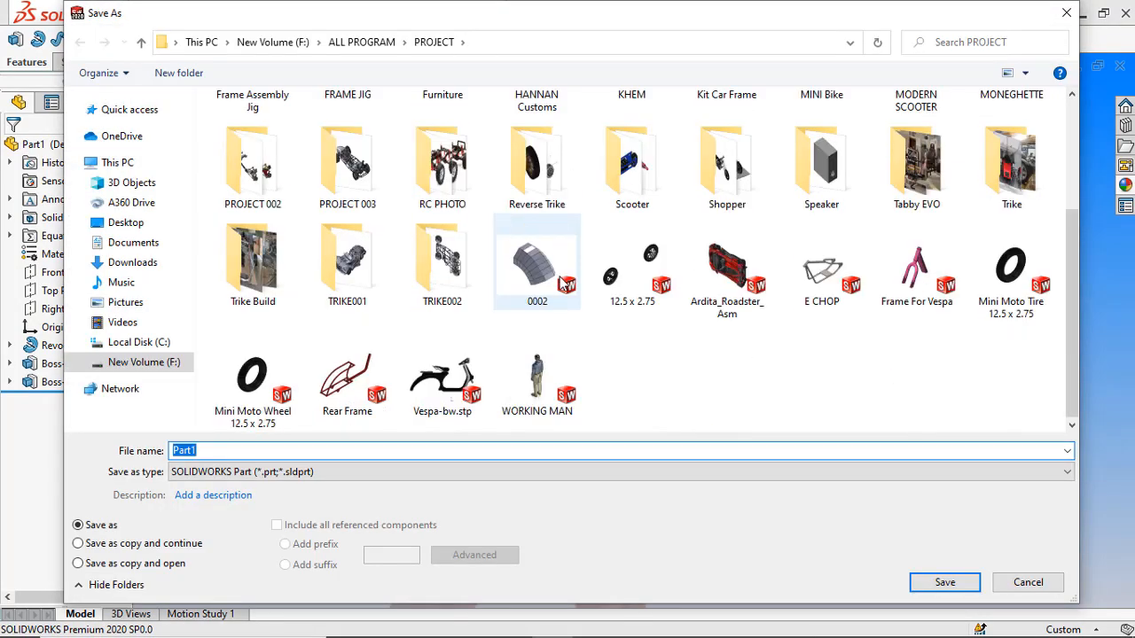
pyautogui.click(321, 454)
pyautogui.write('Mini')
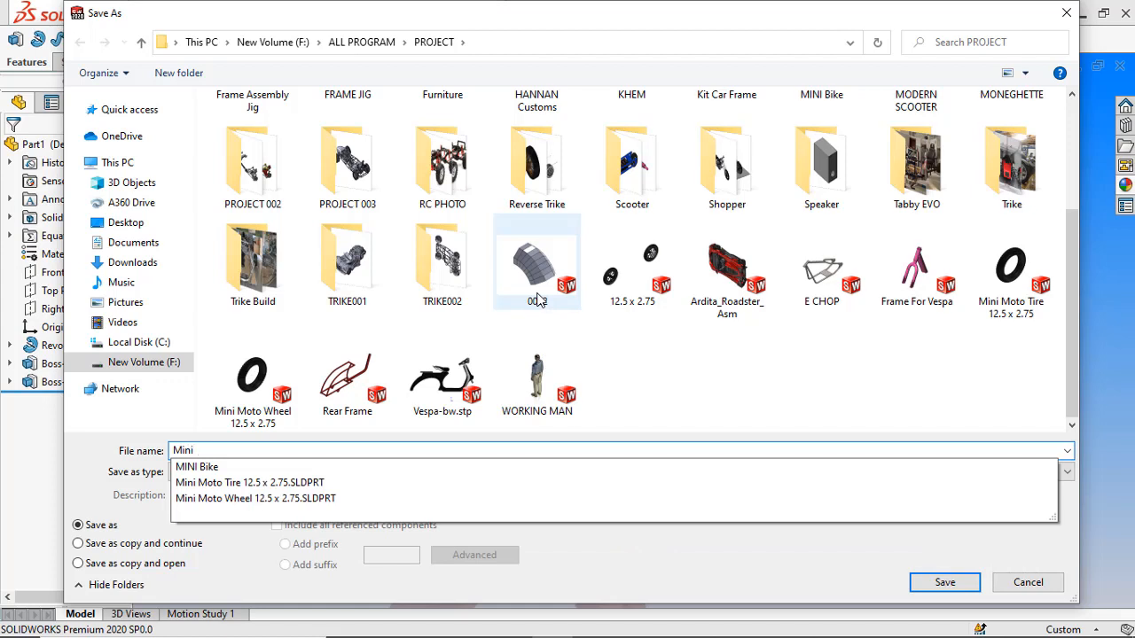
pyautogui.write(' Bik')
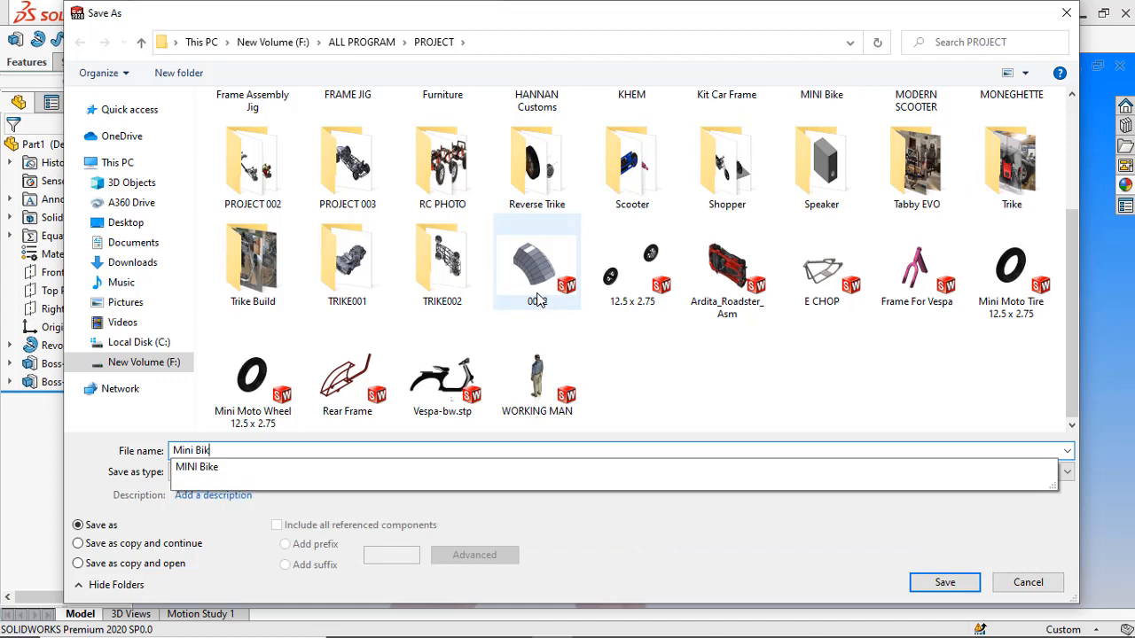
pyautogui.write('e Rim 12.5 x 2.75')
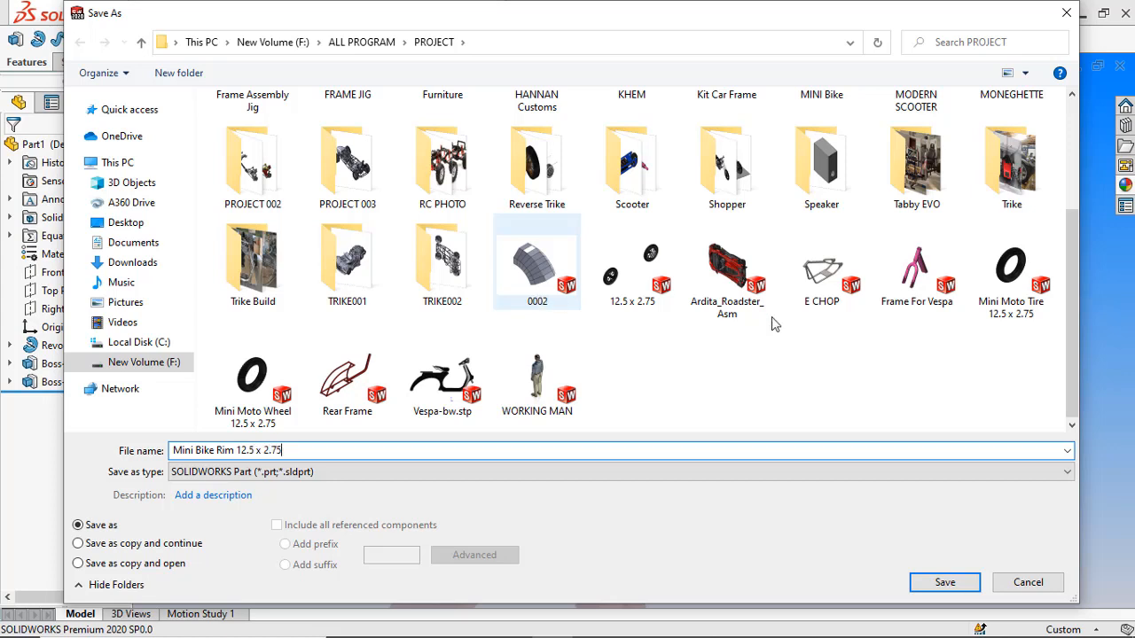
pyautogui.click(940, 582)
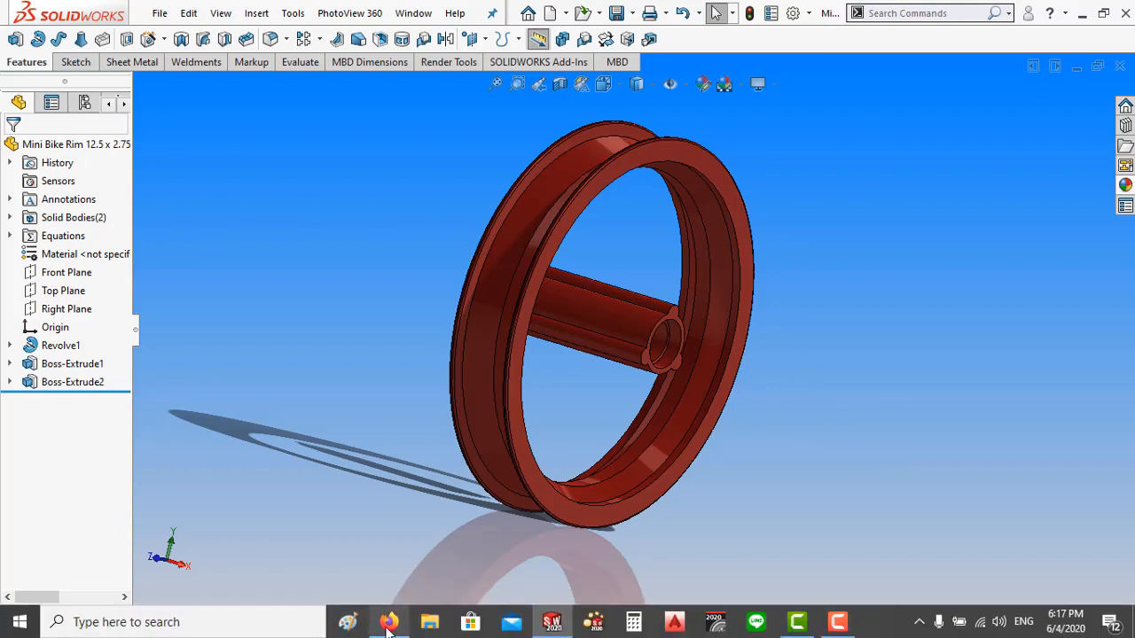
# - Switch to Firefox, examine the hub lobes' screw holes in the wheel's product photos, and return to SOLIDWORKS
pyautogui.click(388, 623)
pyautogui.click(93, 14)
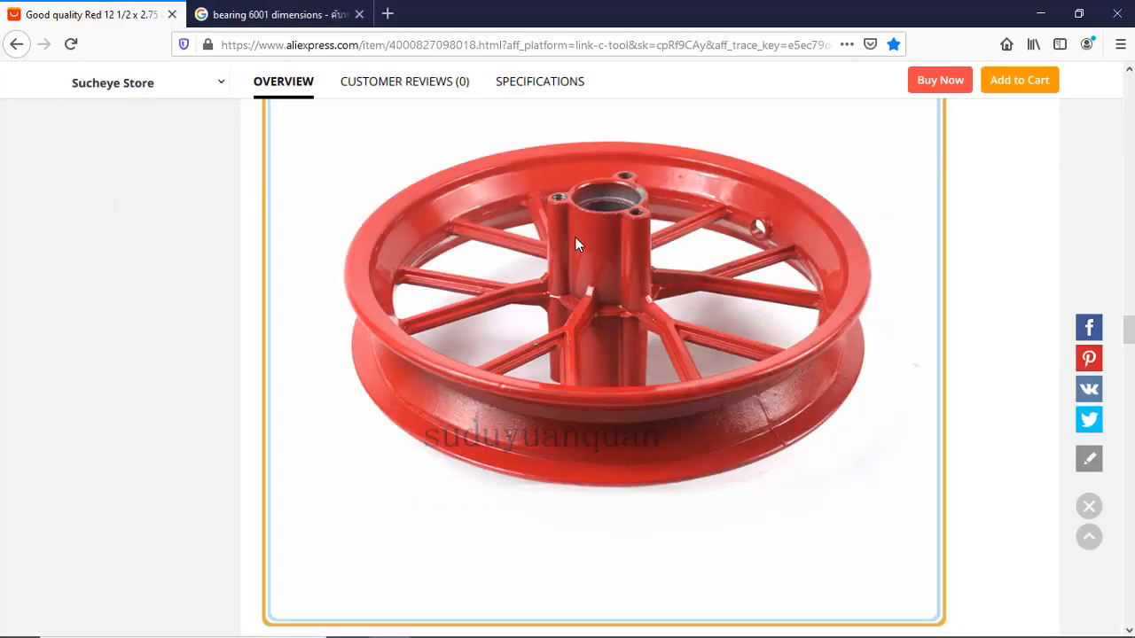
pyautogui.scroll(5, 640, 252)
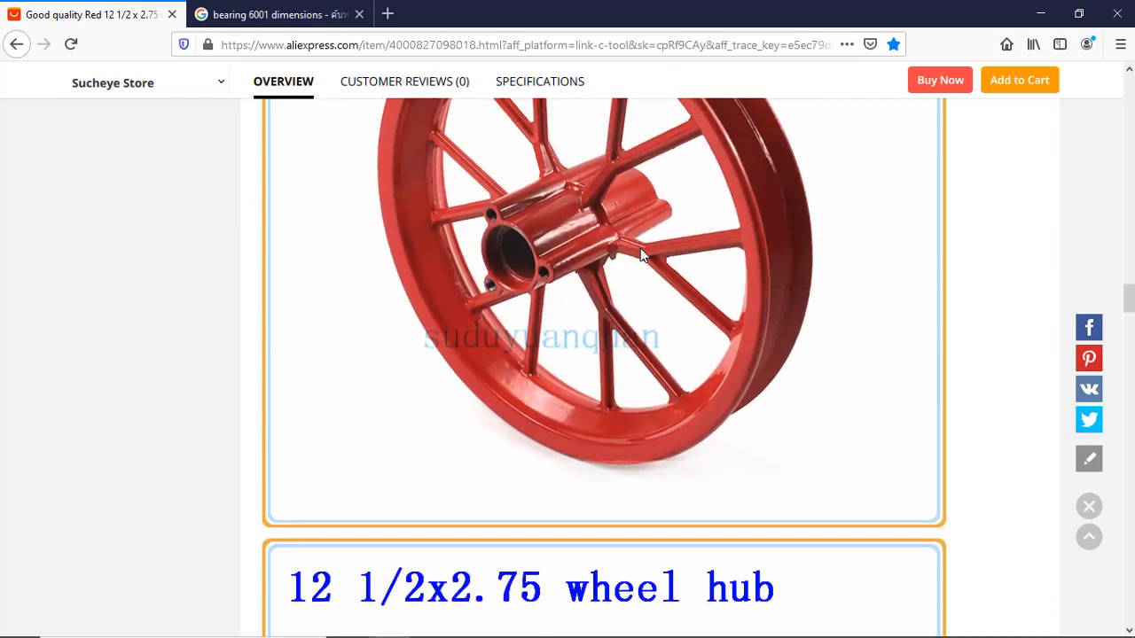
pyautogui.scroll(2, 585, 248)
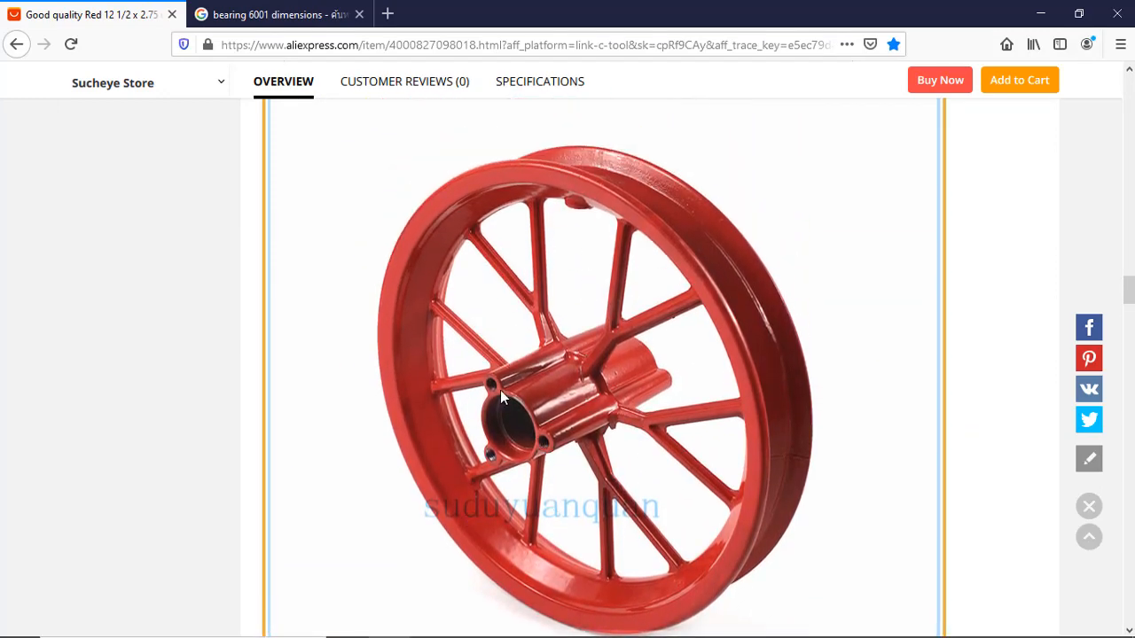
pyautogui.scroll(8, 558, 373)
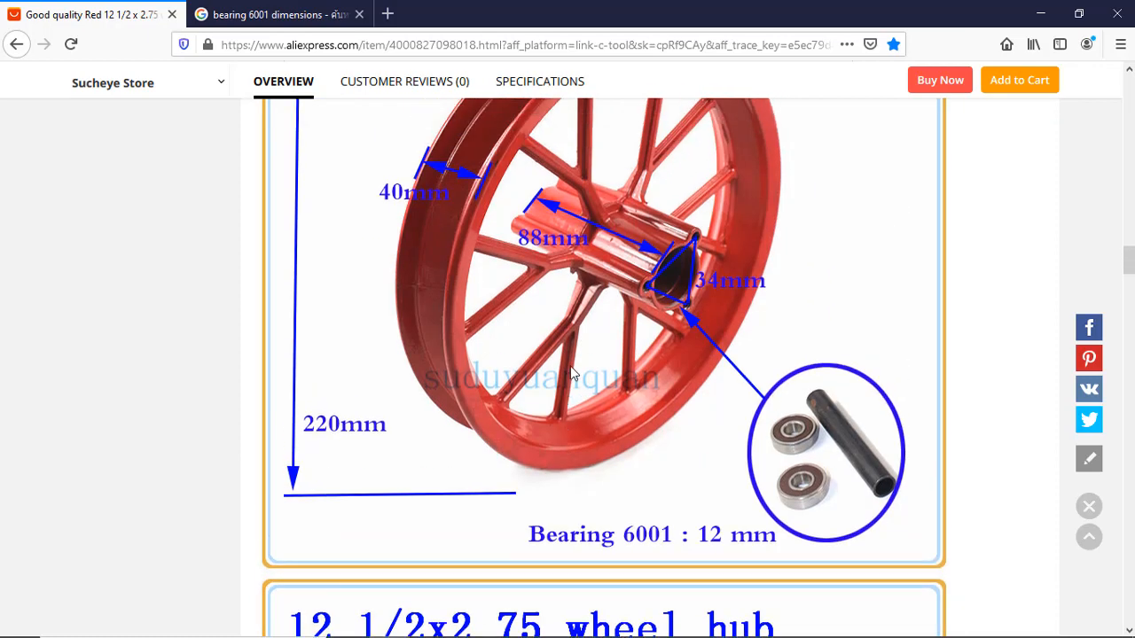
pyautogui.scroll(1, 662, 324)
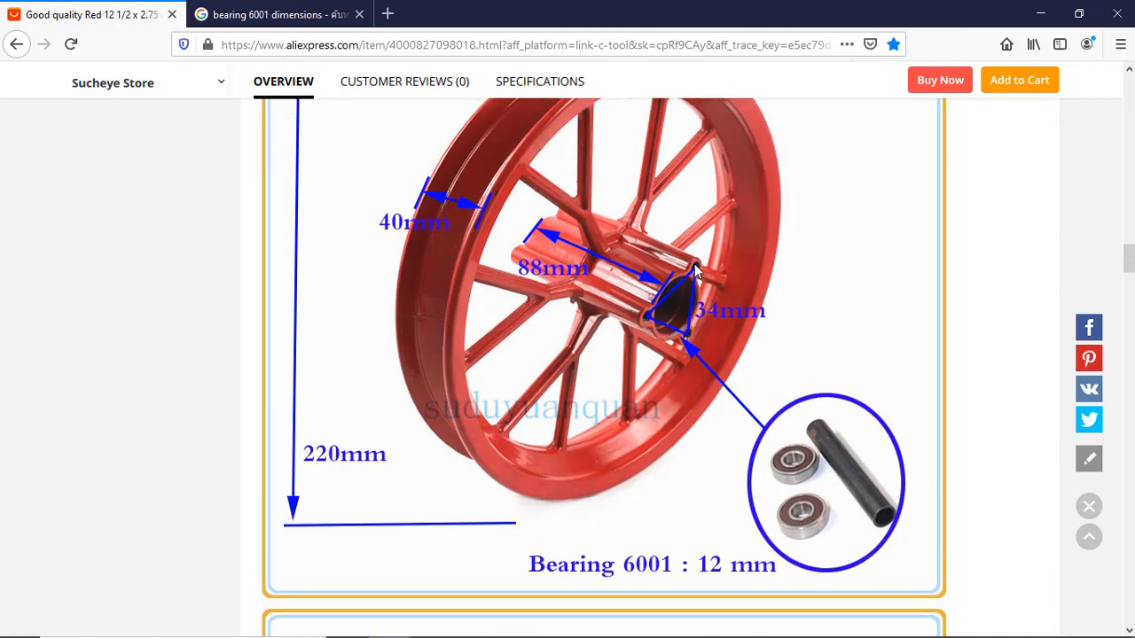
pyautogui.click(550, 623)
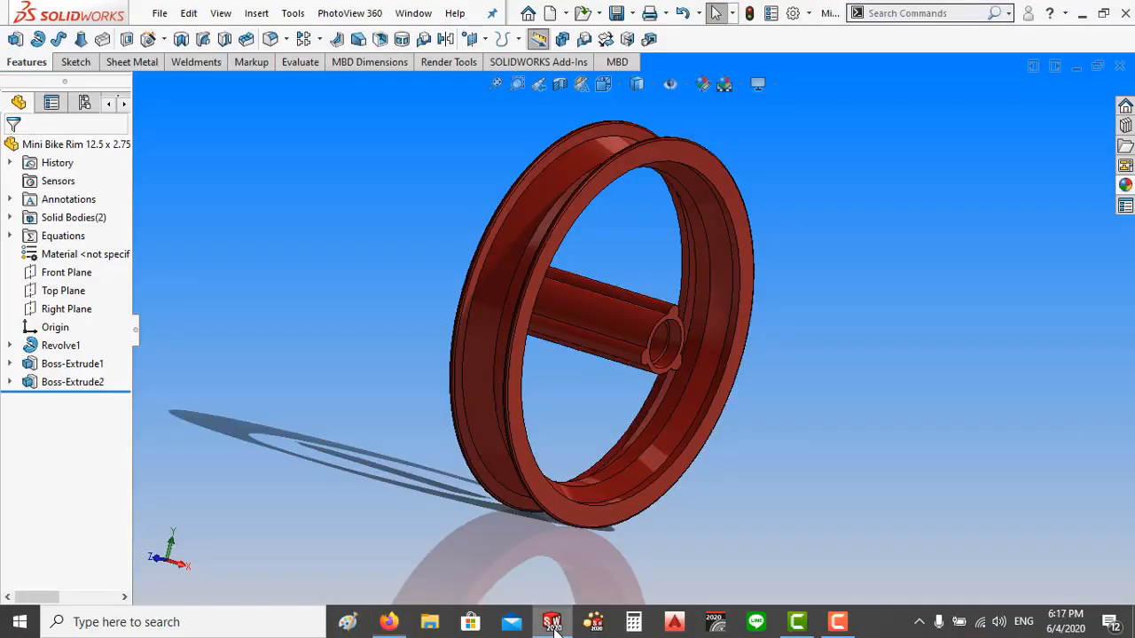
# - Start a Hole Wizard feature specified as an ISO Bottoming Tapped Hole of size M5
pyautogui.click(148, 39)
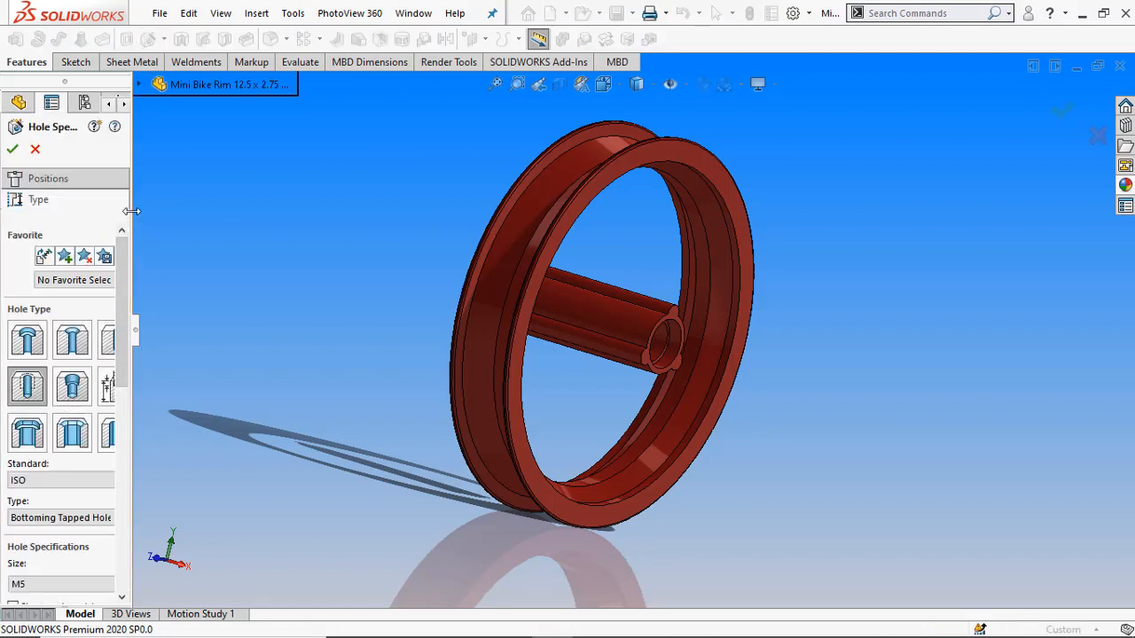
pyautogui.moveTo(131, 211); pyautogui.dragTo(262, 211)
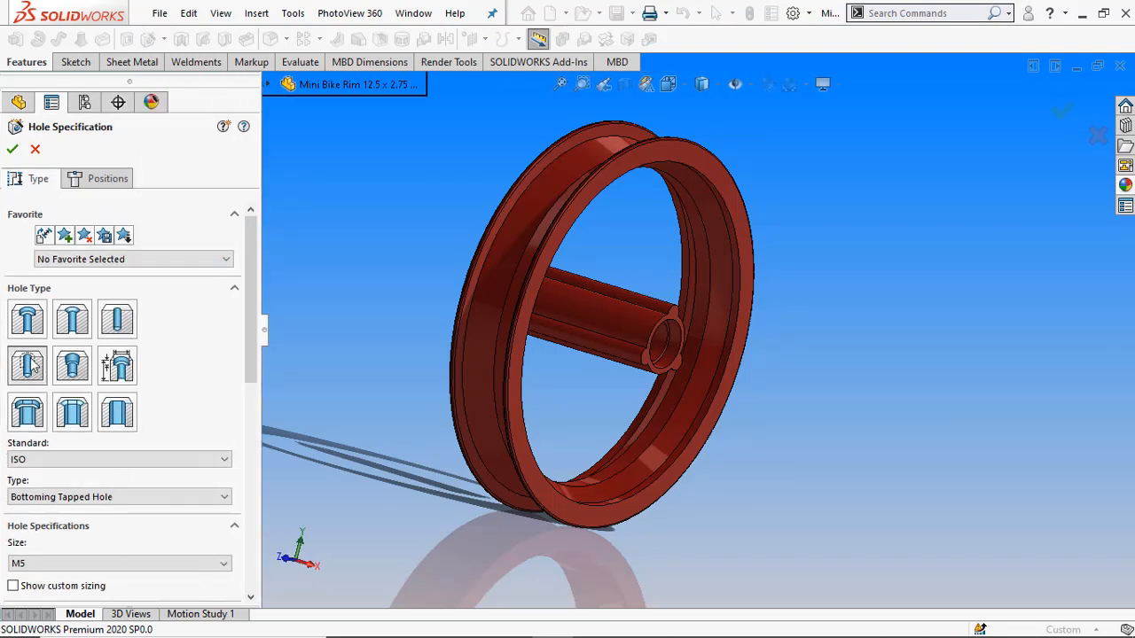
pyautogui.click(78, 461)
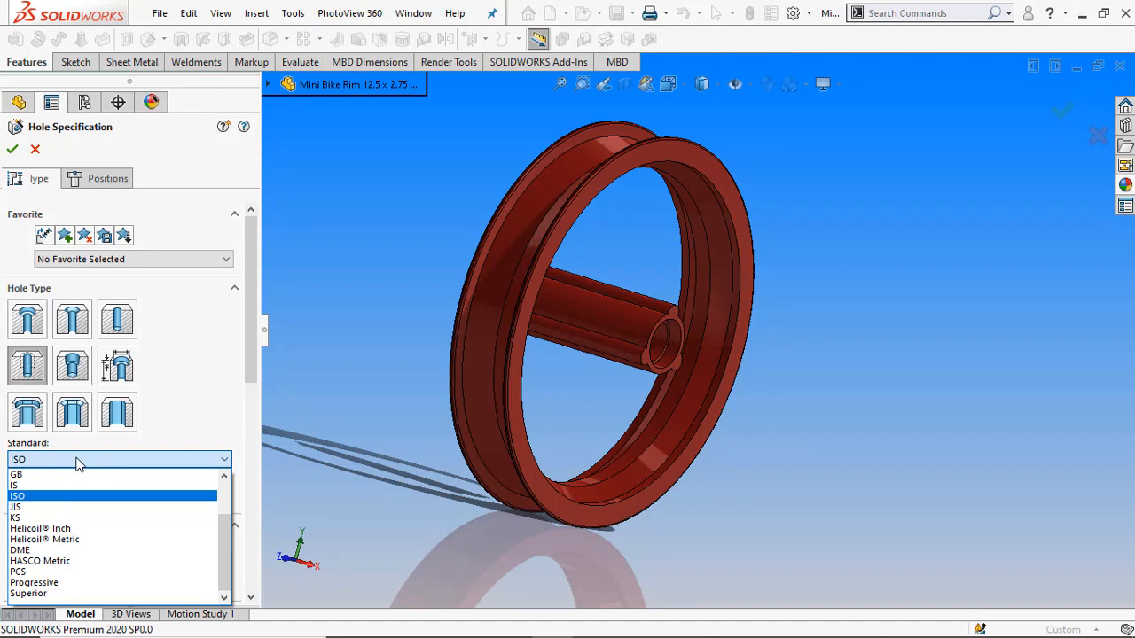
pyautogui.click(77, 461)
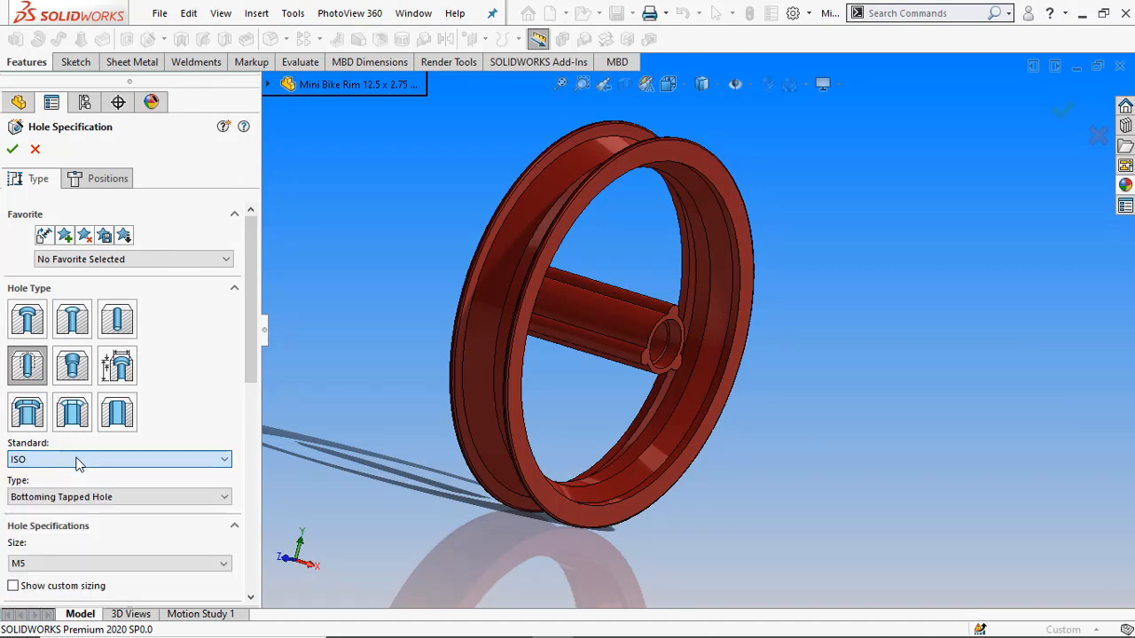
pyautogui.click(49, 564)
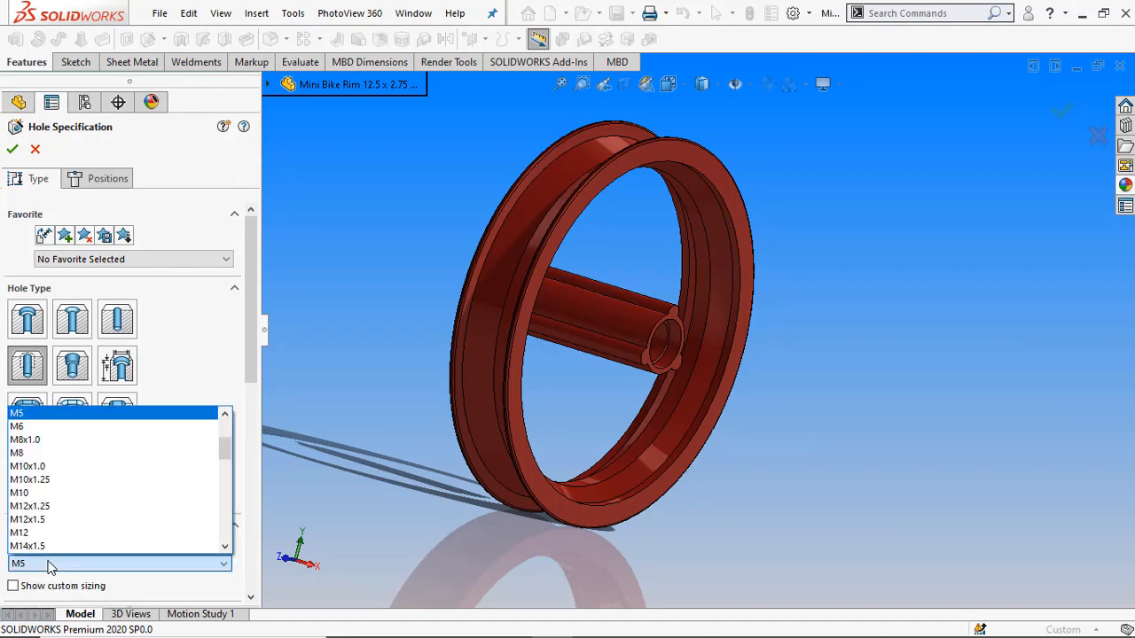
pyautogui.click(43, 415)
# - Set the tapped hole's blind depth to 15 mm and its thread depth to 12 mm
pyautogui.scroll(-5, 255, 359)
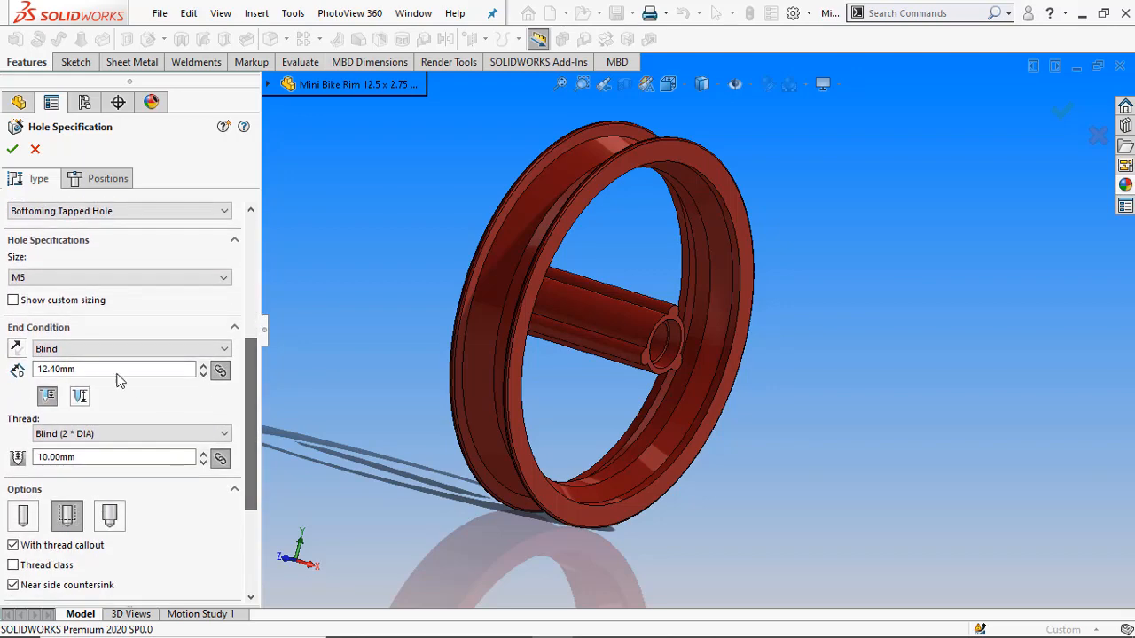
pyautogui.click(131, 458)
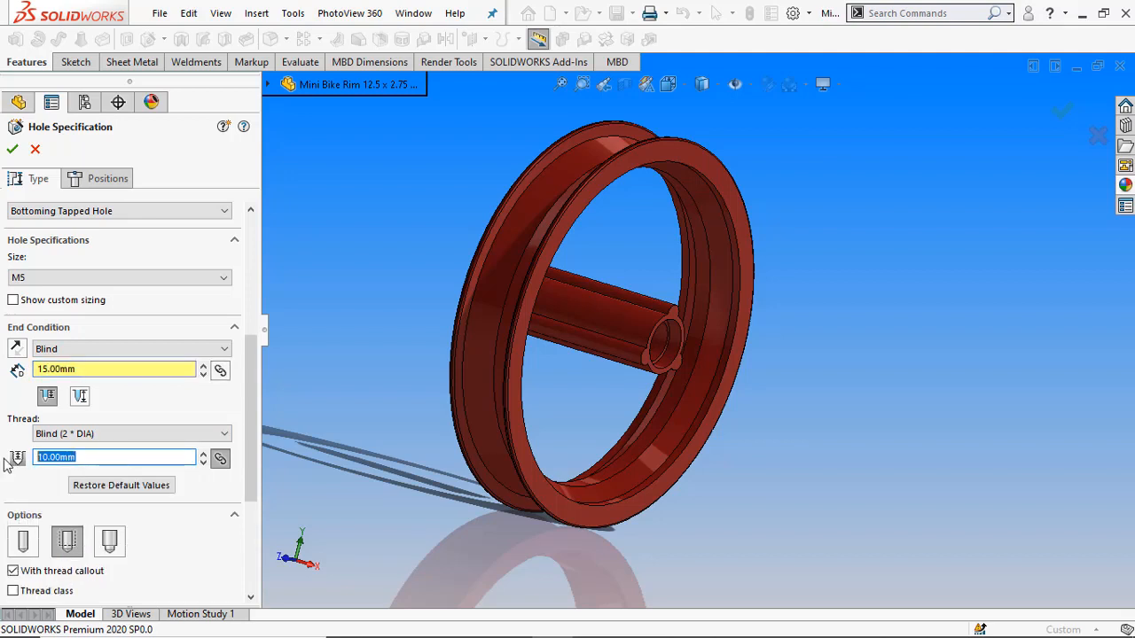
pyautogui.click(361, 515)
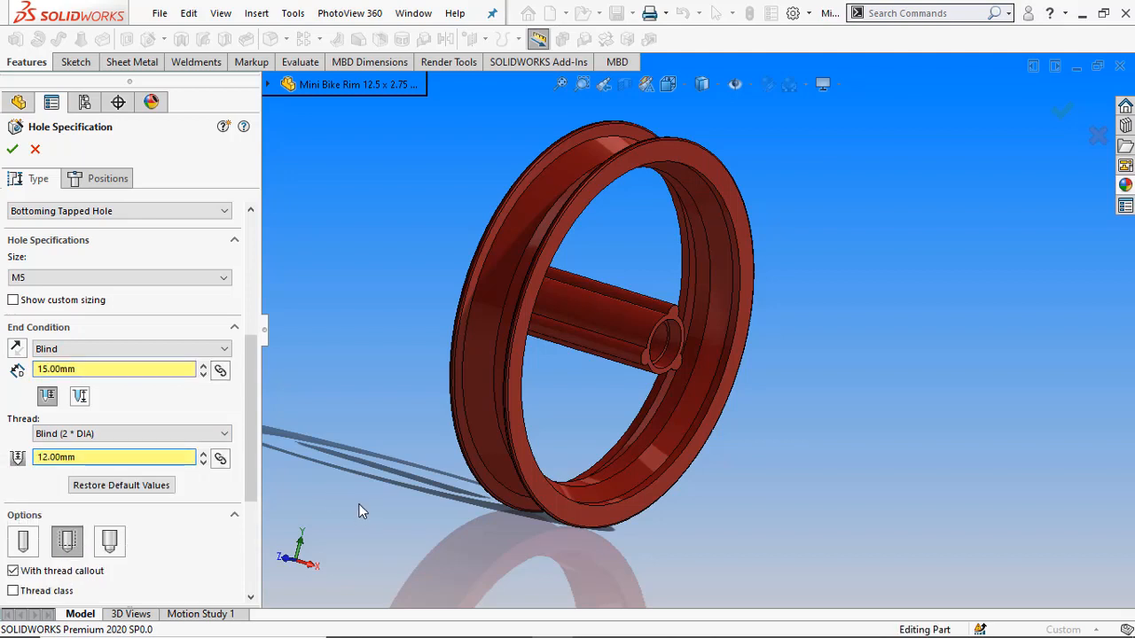
# - Place tapped hole positions at the centres of all three lobes on one hub end face, using a 3D sketch
pyautogui.click(109, 180)
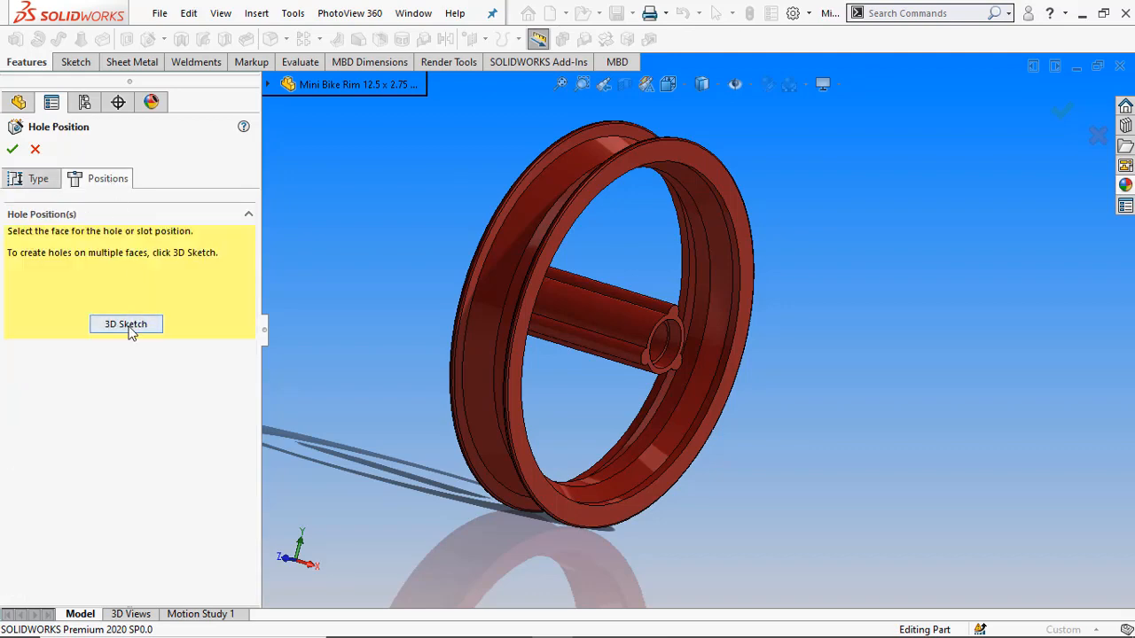
pyautogui.click(126, 324)
pyautogui.scroll(-5, 679, 352)
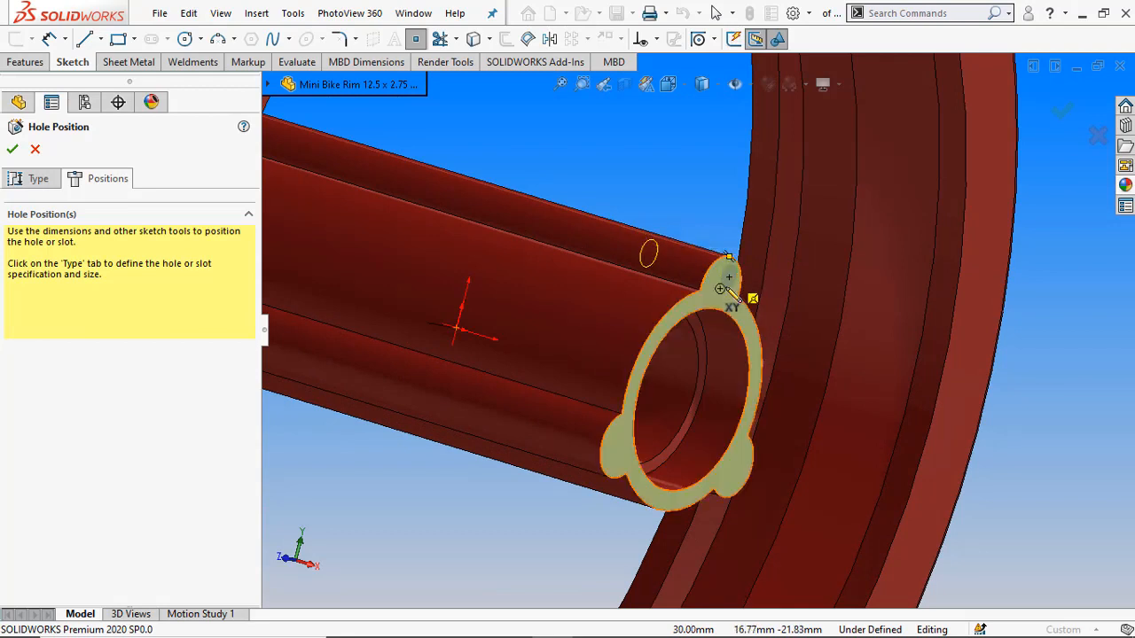
pyautogui.click(720, 289)
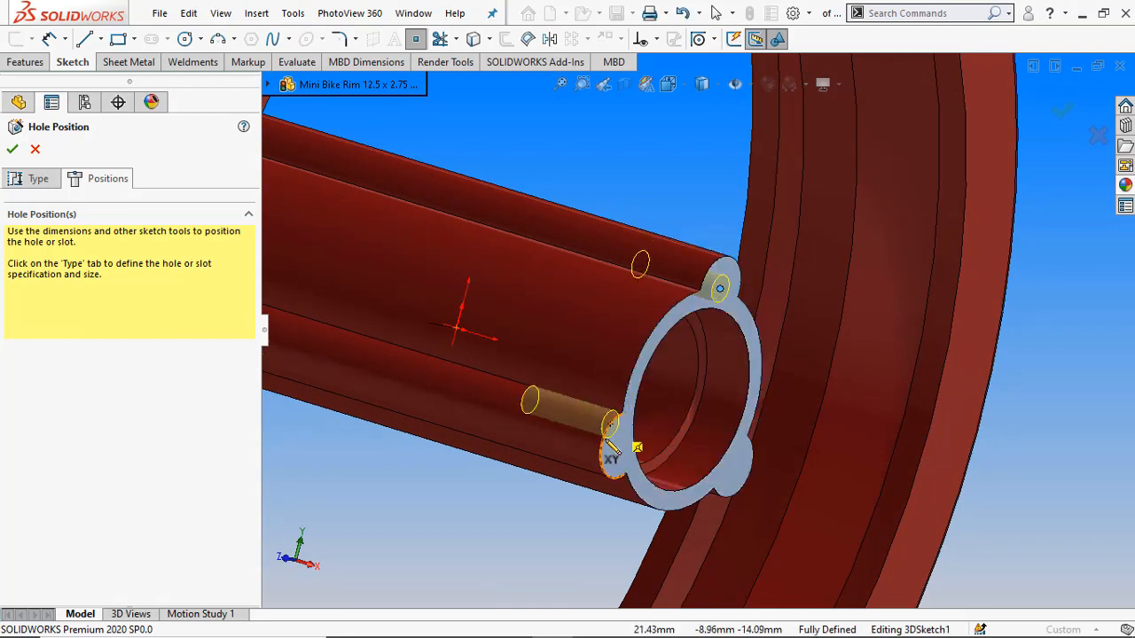
pyautogui.click(620, 445)
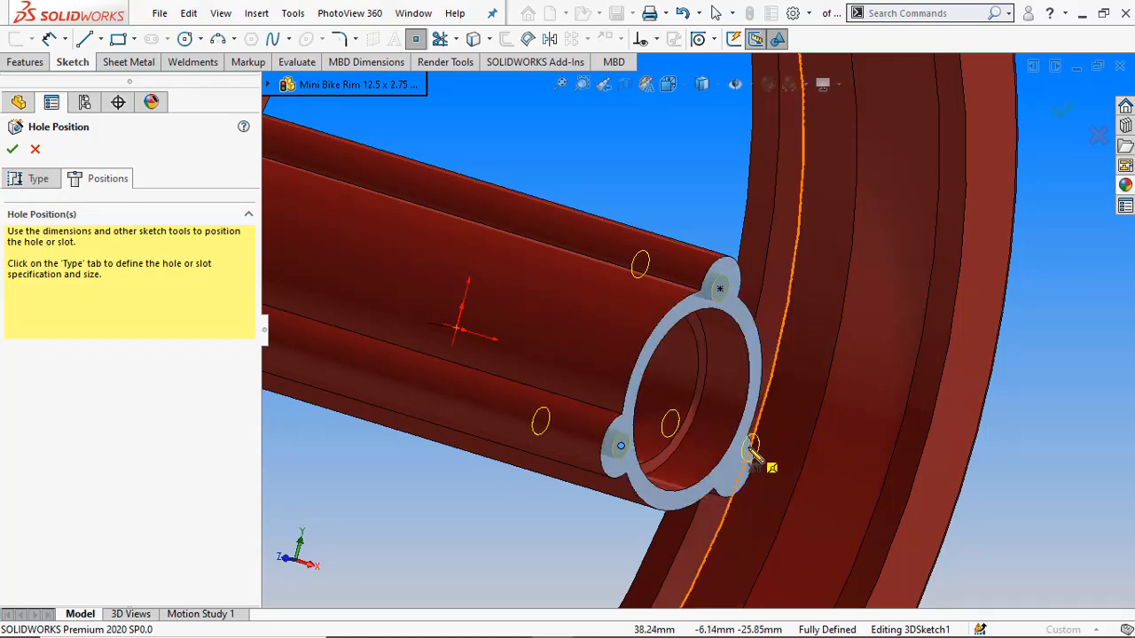
pyautogui.click(732, 464)
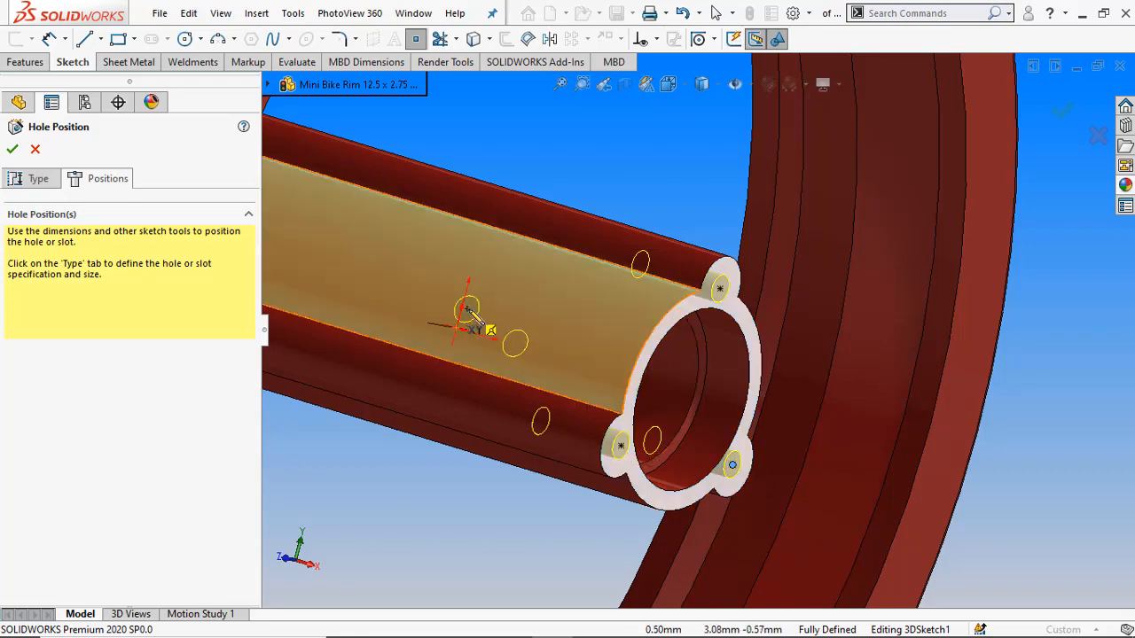
# - Add hole positions at the centres of the three lobes on the opposite hub end face and finish the tapped hole feature
pyautogui.moveTo(463, 309); pyautogui.dragTo(661, 296, button='middle')
pyautogui.scroll(-5, 576, 221)
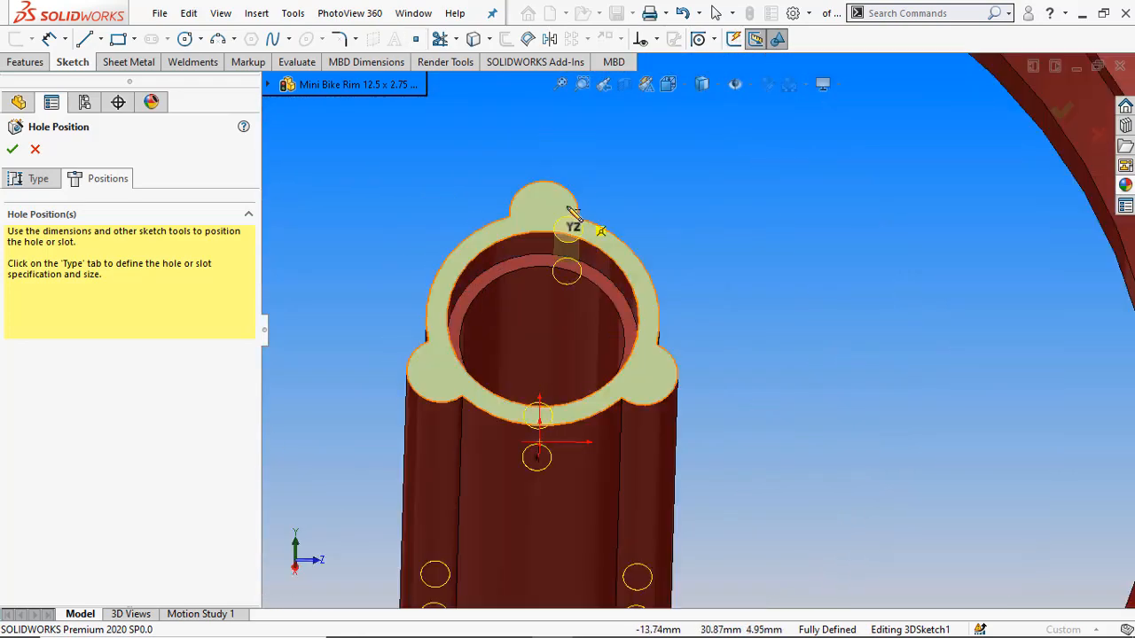
pyautogui.click(544, 211)
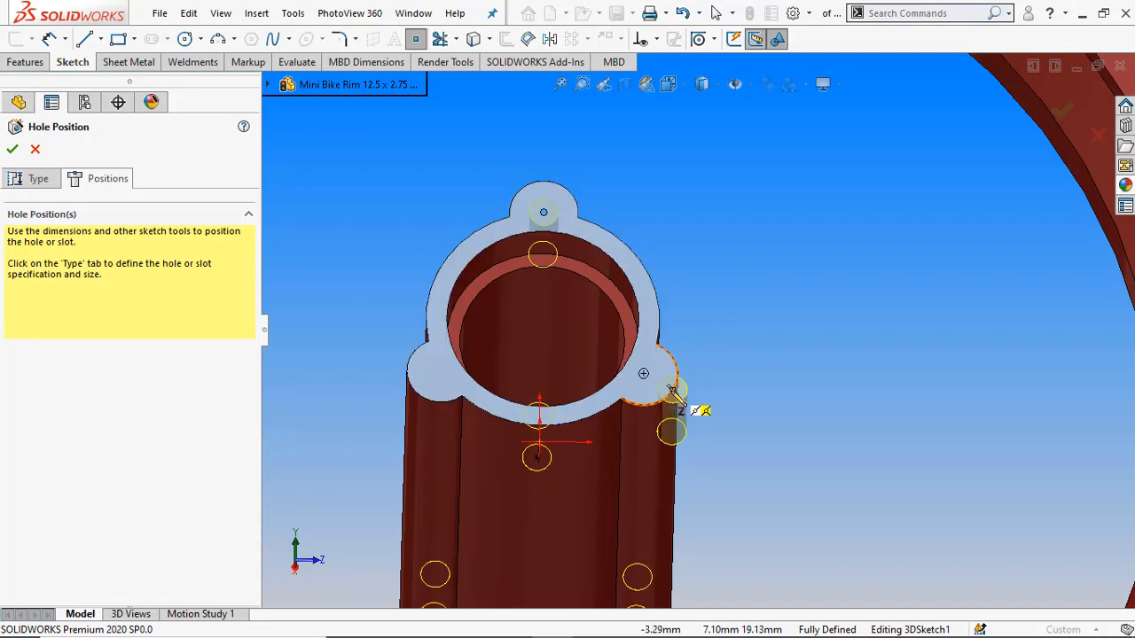
pyautogui.click(642, 374)
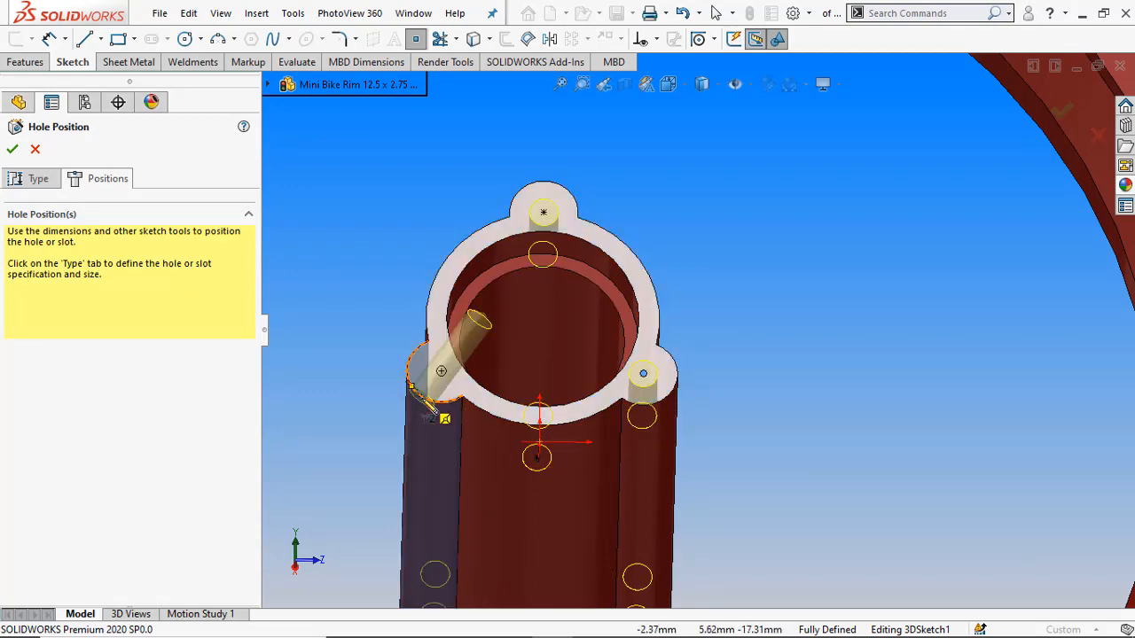
pyautogui.click(440, 371)
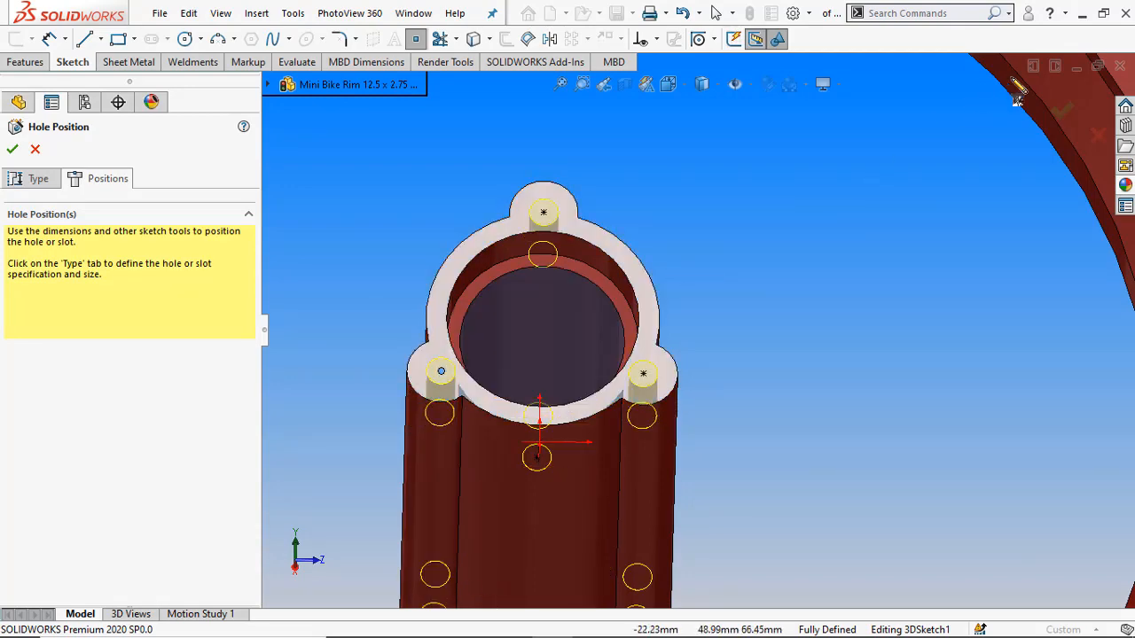
pyautogui.click(1064, 112)
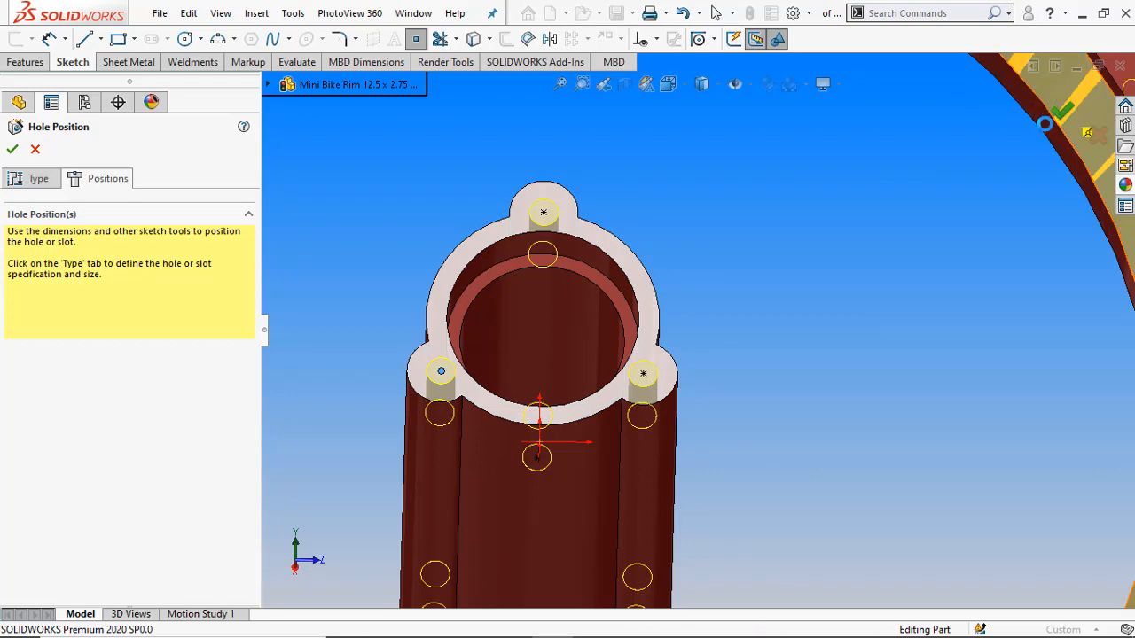
pyautogui.click(745, 233)
# - Inspect the hub's tapped holes and the wheel's Right view, examine the product photo in Firefox, and return to SOLIDWORKS
pyautogui.scroll(5, 623, 323)
pyautogui.moveTo(624, 323); pyautogui.dragTo(524, 332, button='middle')
pyautogui.scroll(1, 524, 331)
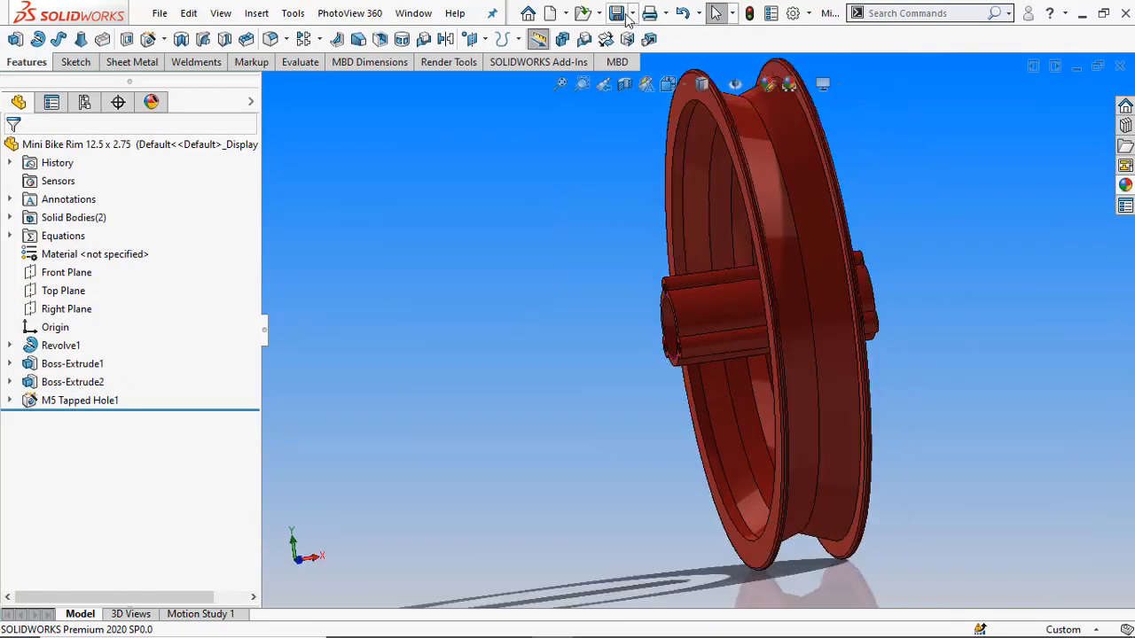
pyautogui.moveTo(954, 206); pyautogui.dragTo(875, 187, button='middle')
pyautogui.click(666, 87)
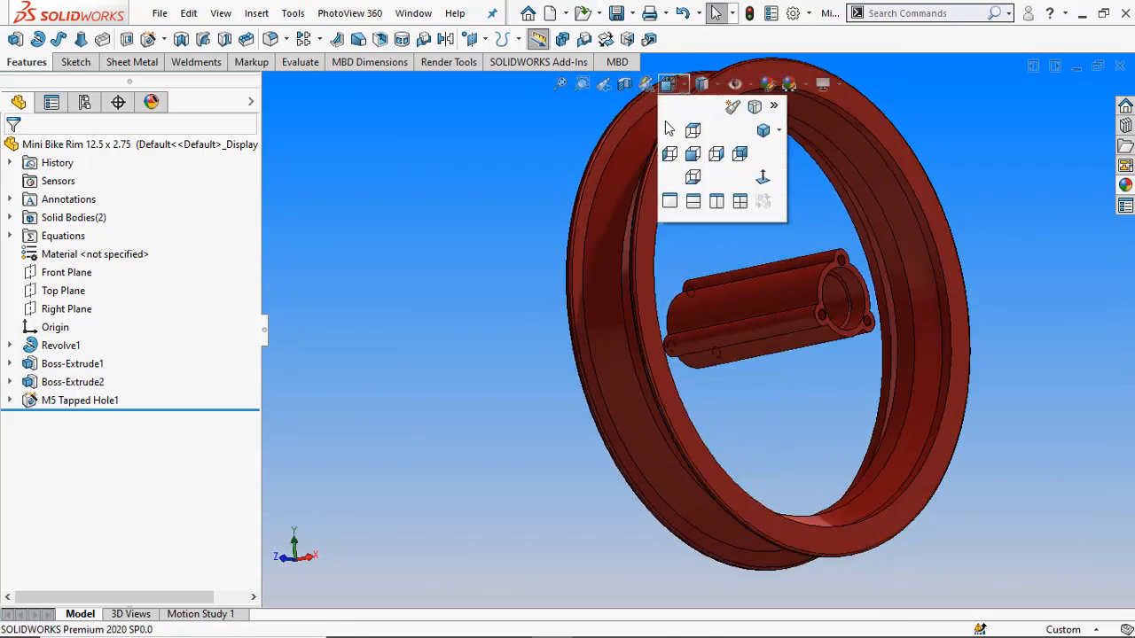
pyautogui.click(717, 156)
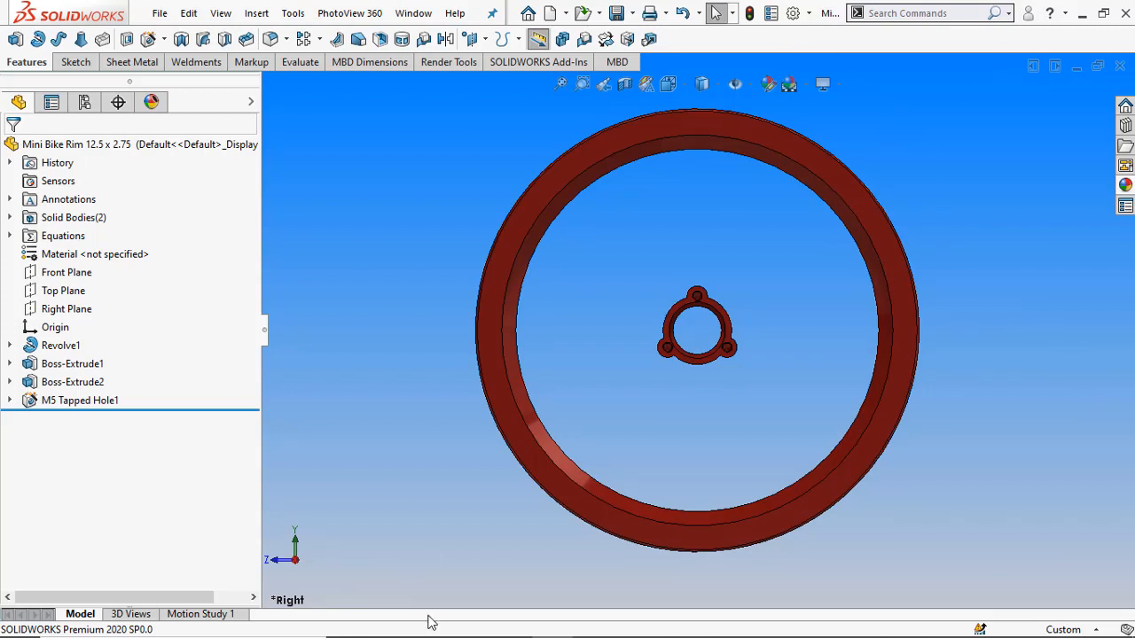
pyautogui.click(389, 624)
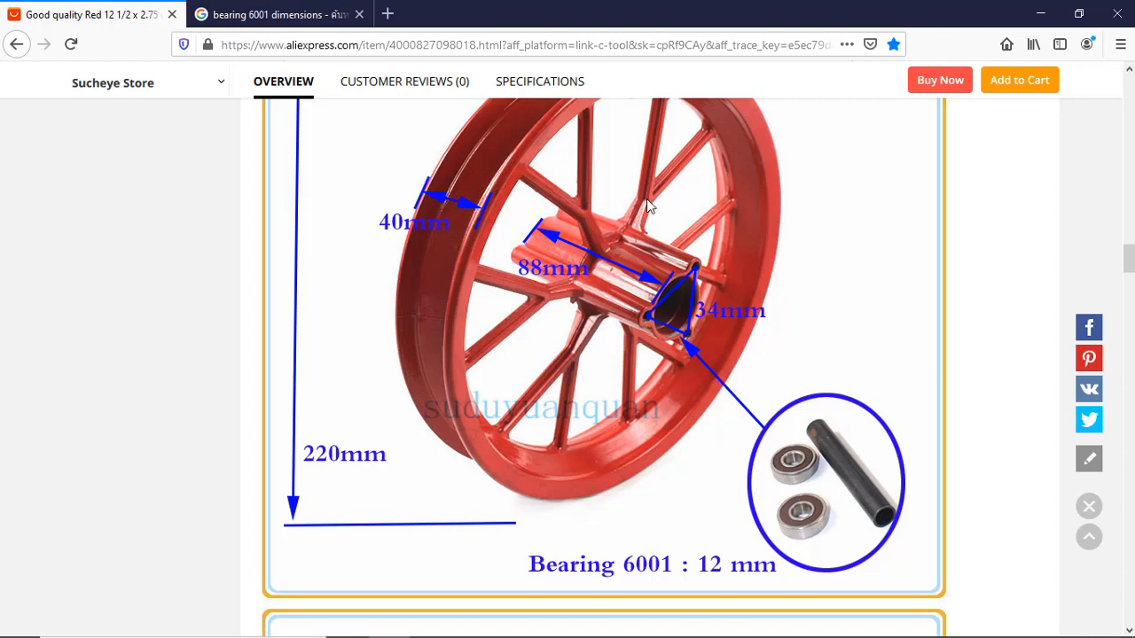
pyautogui.moveTo(511, 631)
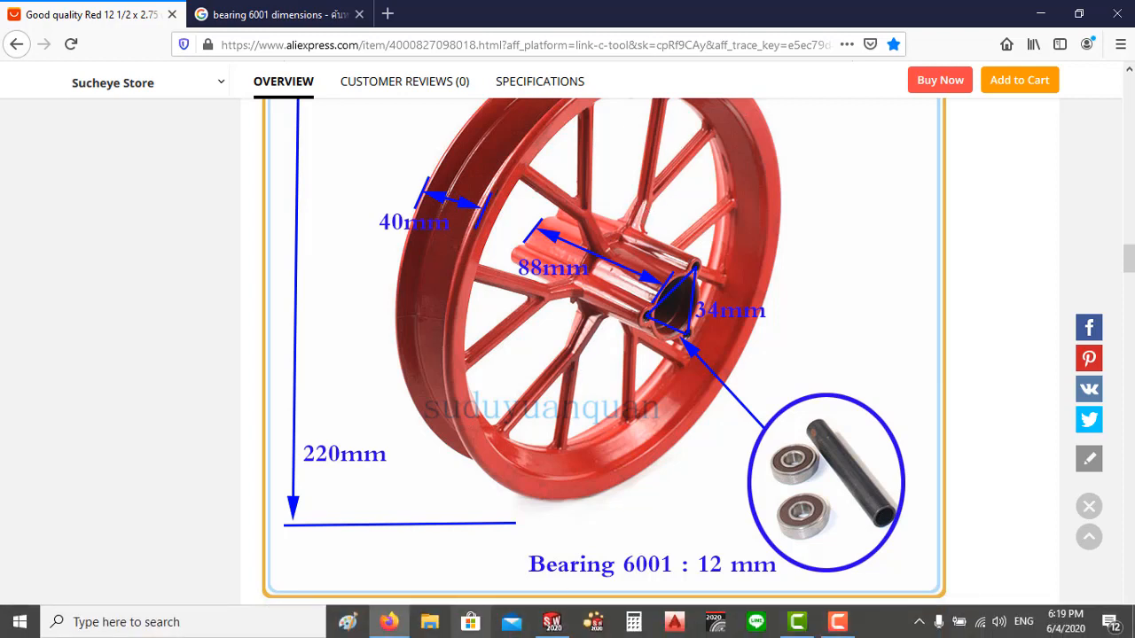
pyautogui.click(552, 626)
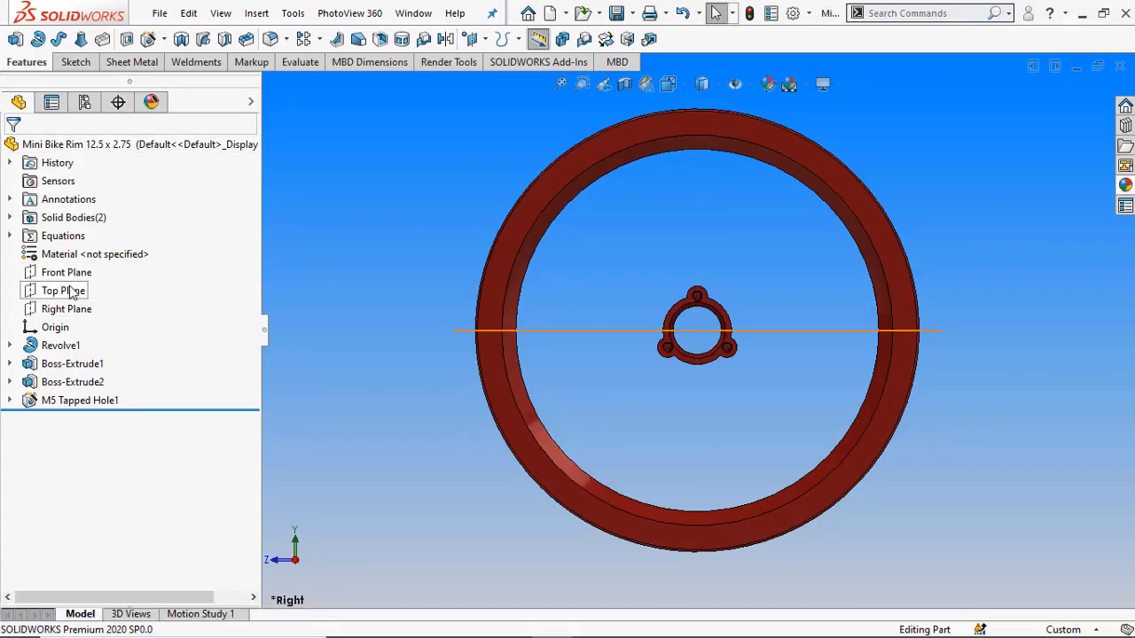
pyautogui.moveTo(459, 180); pyautogui.dragTo(527, 228, button='middle')
pyautogui.scroll(3, 526, 227)
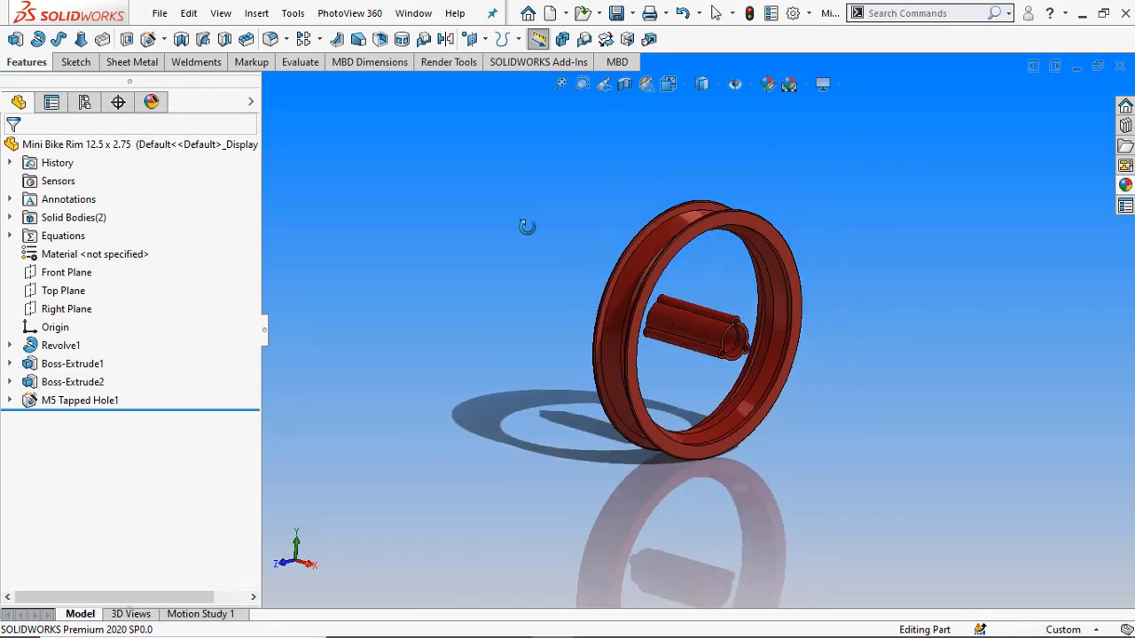
pyautogui.click(76, 318)
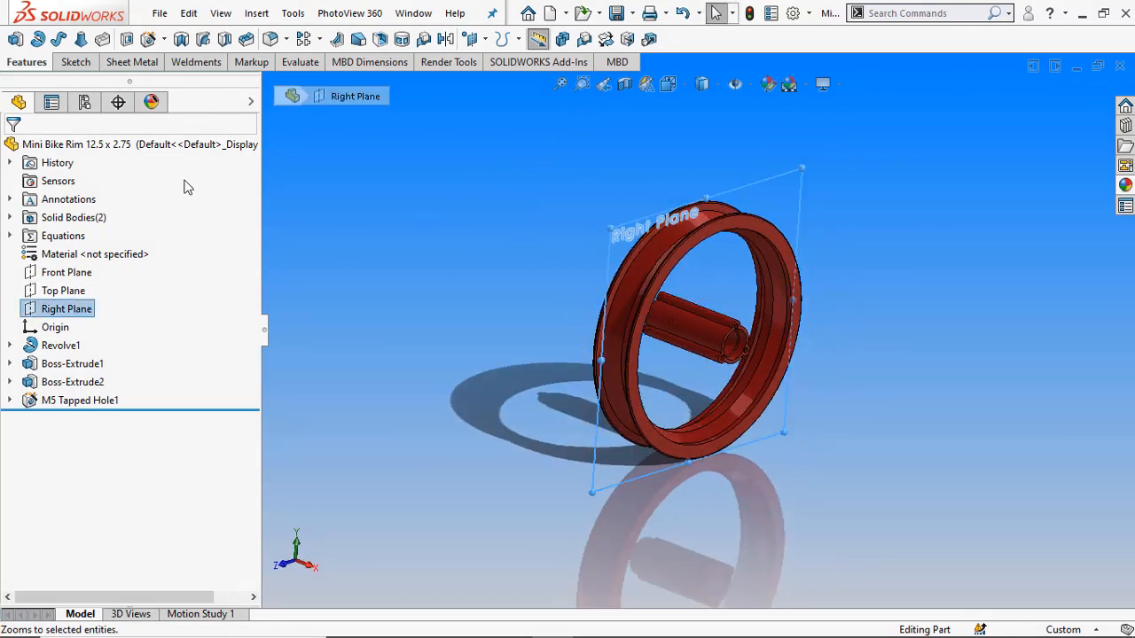
pyautogui.click(71, 309)
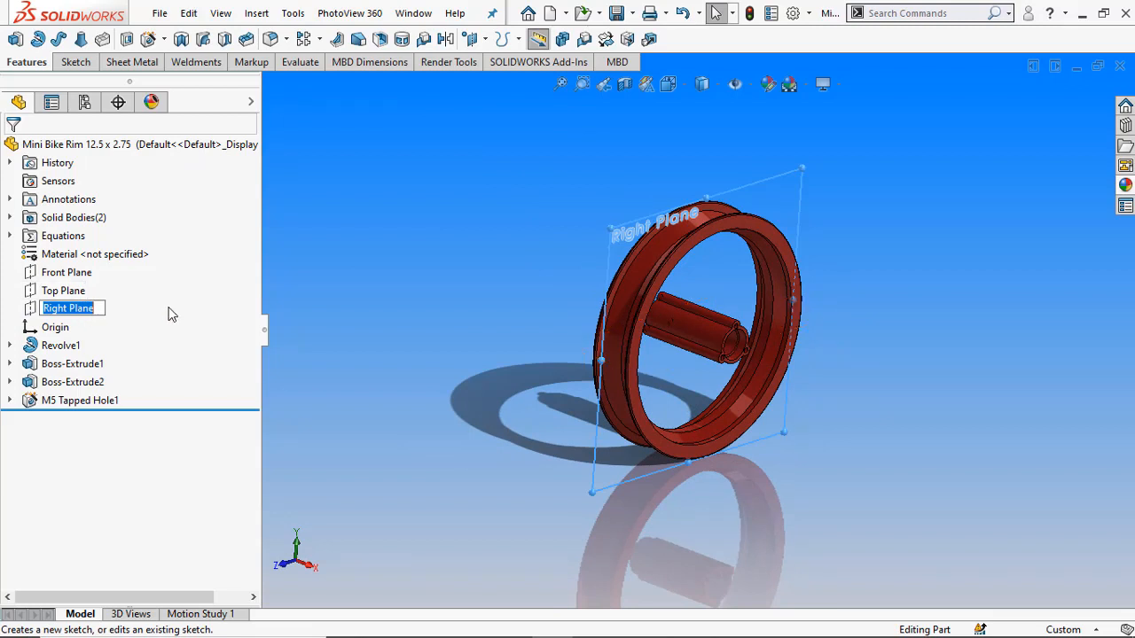
pyautogui.click(168, 310)
pyautogui.click(78, 309)
pyautogui.click(300, 359)
pyautogui.click(350, 338)
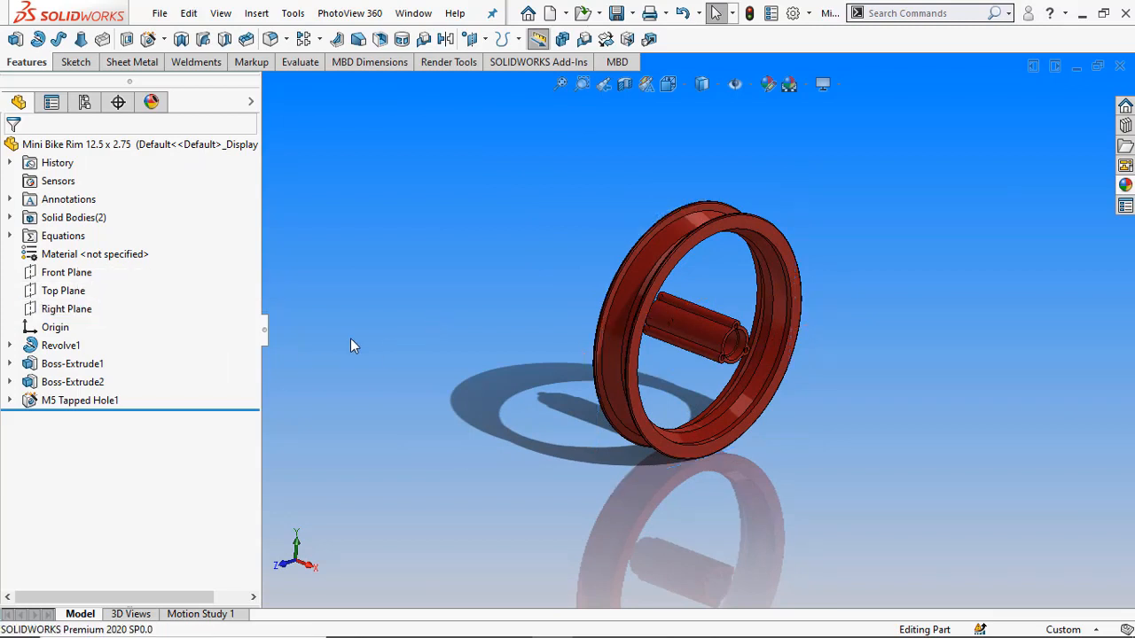
# - Start a new sketch on the Right Plane and orient the view normal to it
pyautogui.click(79, 308)
pyautogui.click(147, 285)
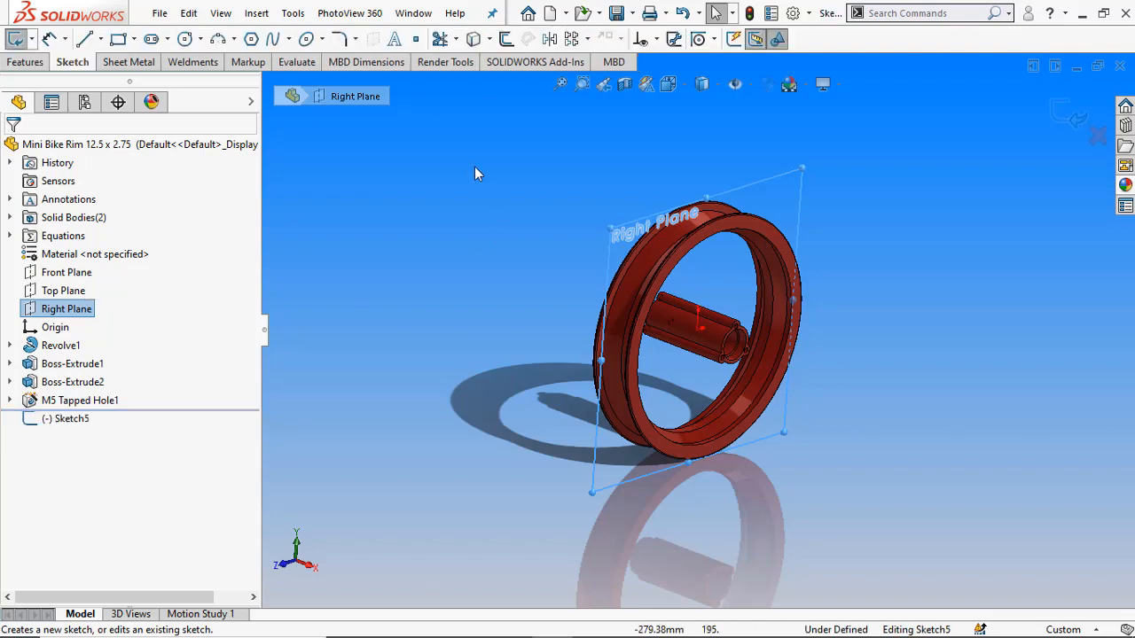
pyautogui.click(668, 84)
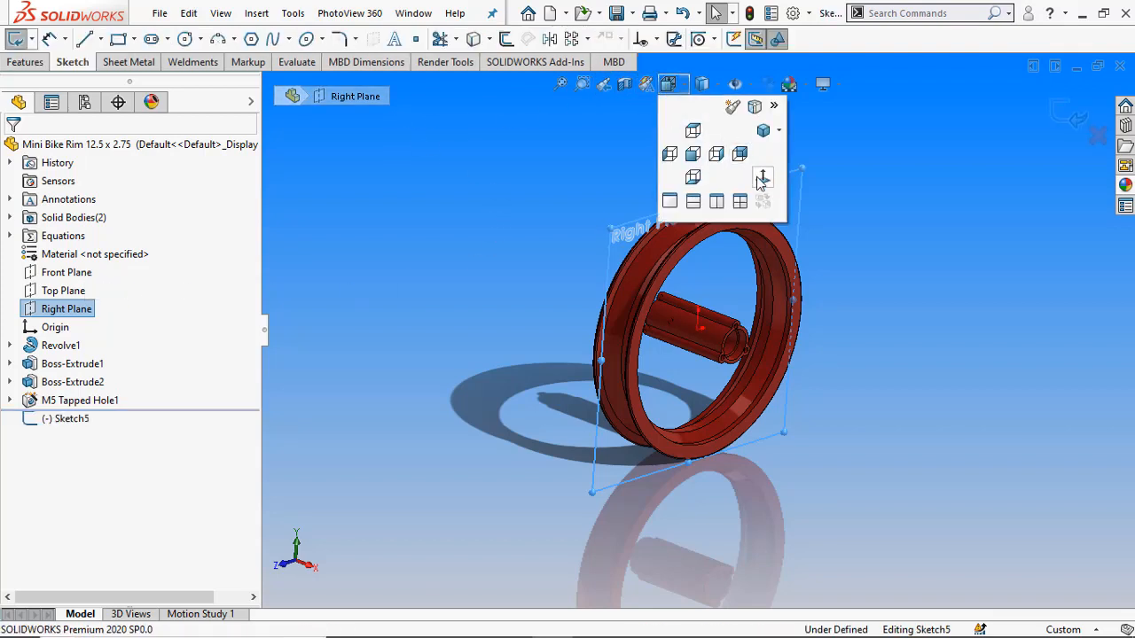
pyautogui.click(761, 180)
# - Sketch a vertical centerline about 105 mm long from the origin up onto the rim
pyautogui.click(102, 41)
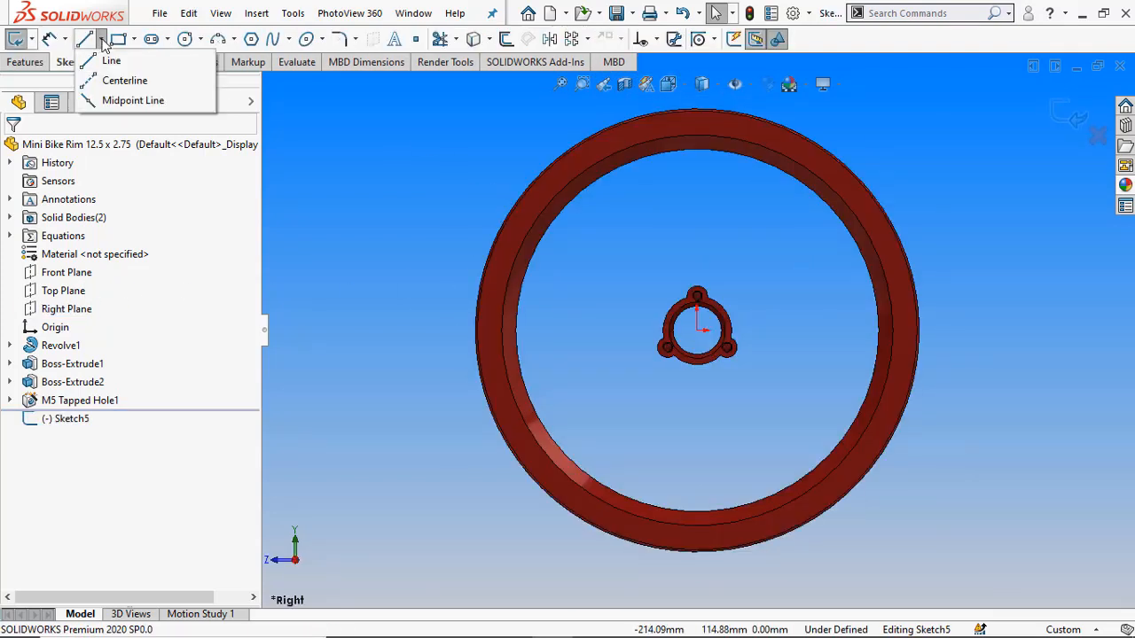
pyautogui.click(110, 80)
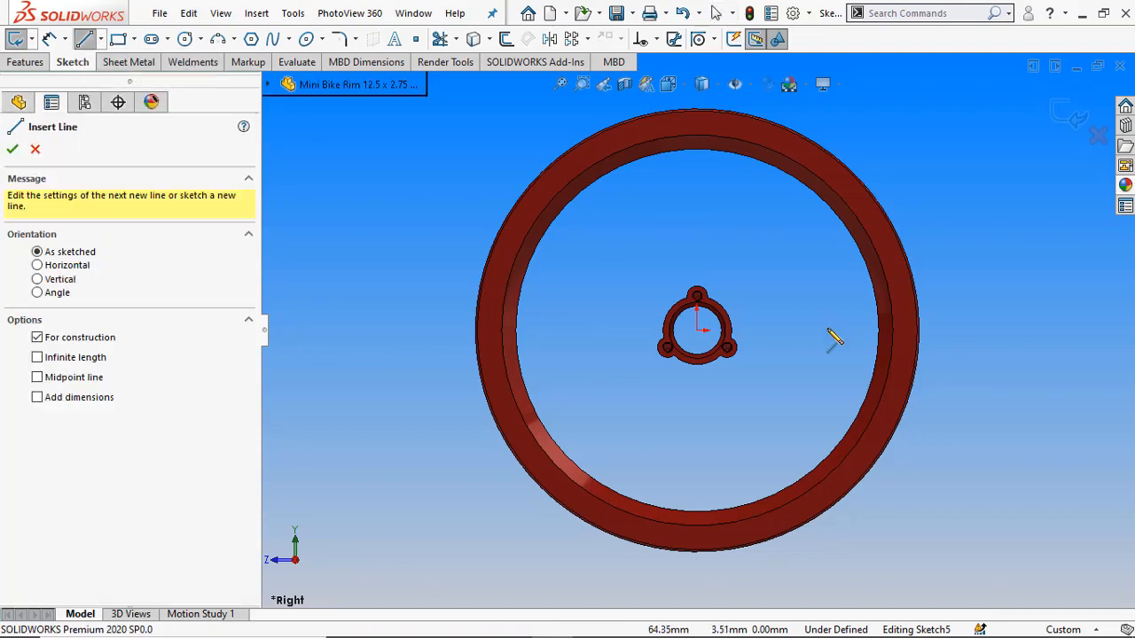
pyautogui.click(697, 331)
pyautogui.click(699, 123)
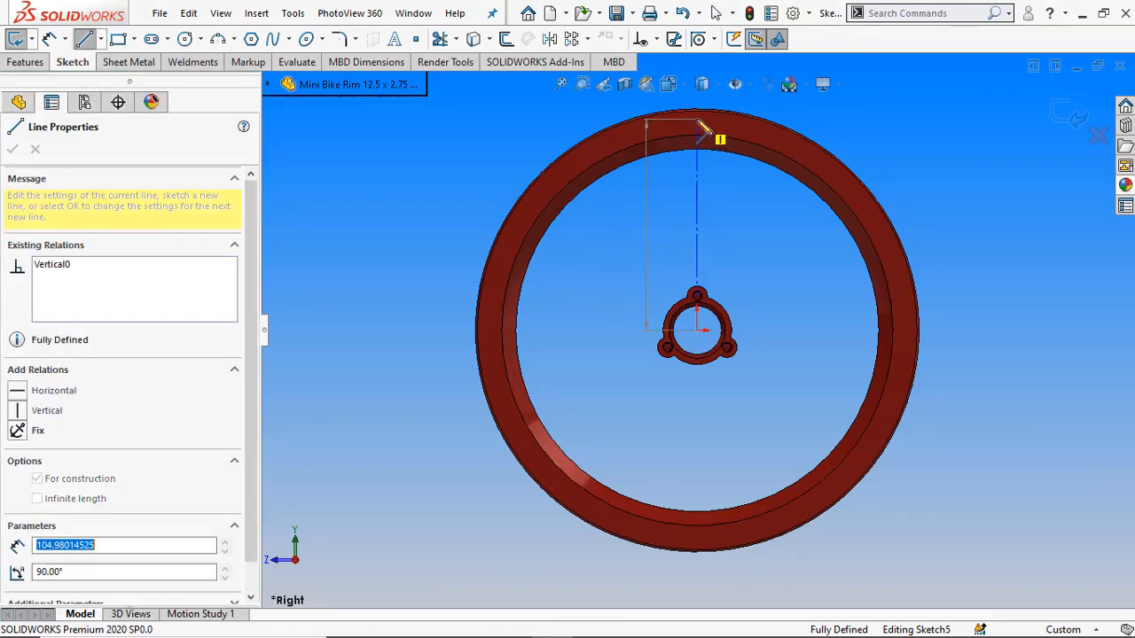
pyautogui.doubleClick(761, 196)
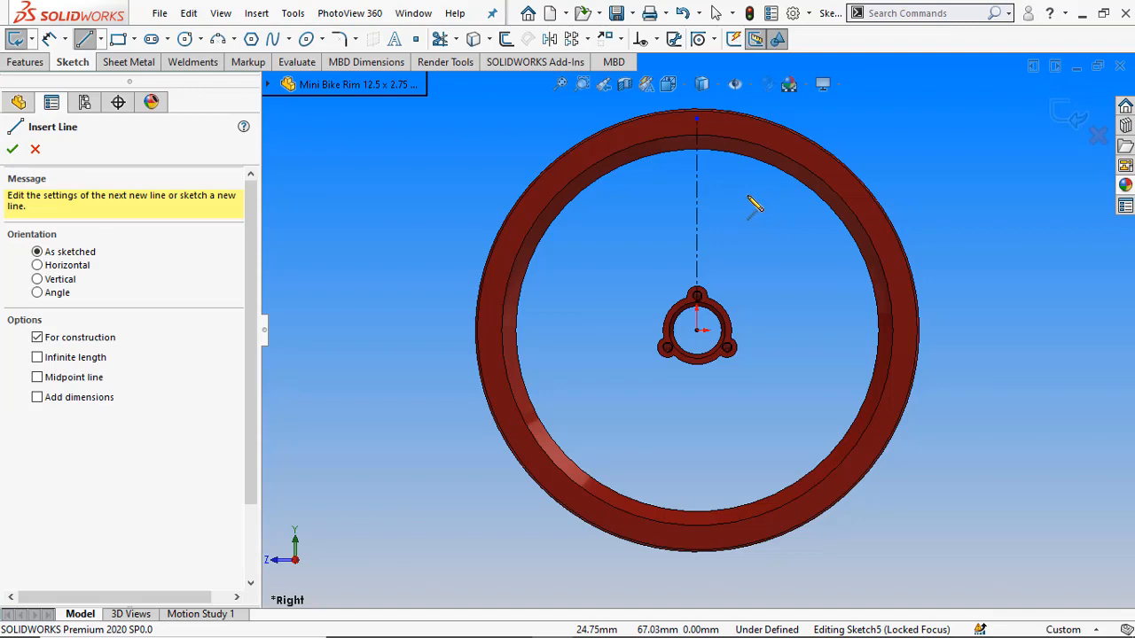
pyautogui.rightClick(753, 204)
pyautogui.click(785, 209)
# - Convert the rim's innermost circular edge into a sketch circle
pyautogui.press('z')
pyautogui.press('z')
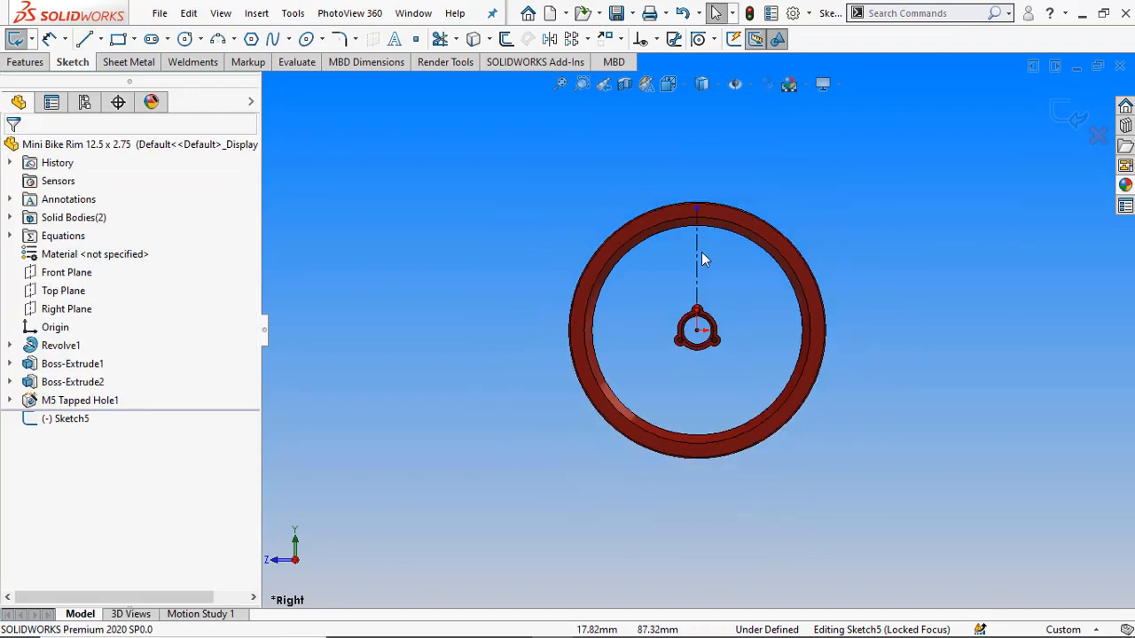
pyautogui.scroll(-4, 701, 259)
pyautogui.click(735, 202)
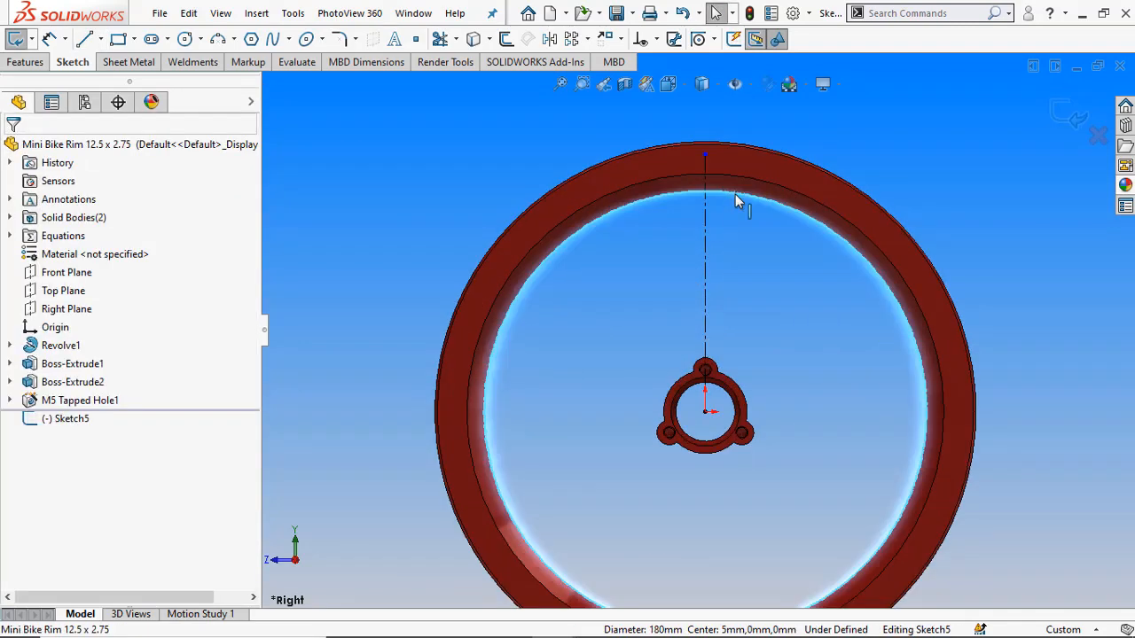
pyautogui.click(473, 42)
pyautogui.click(807, 313)
# - Examine the converted circle's position relative to the rim and hub from several angles, and return to the view normal to the sketch
pyautogui.scroll(-1, 718, 386)
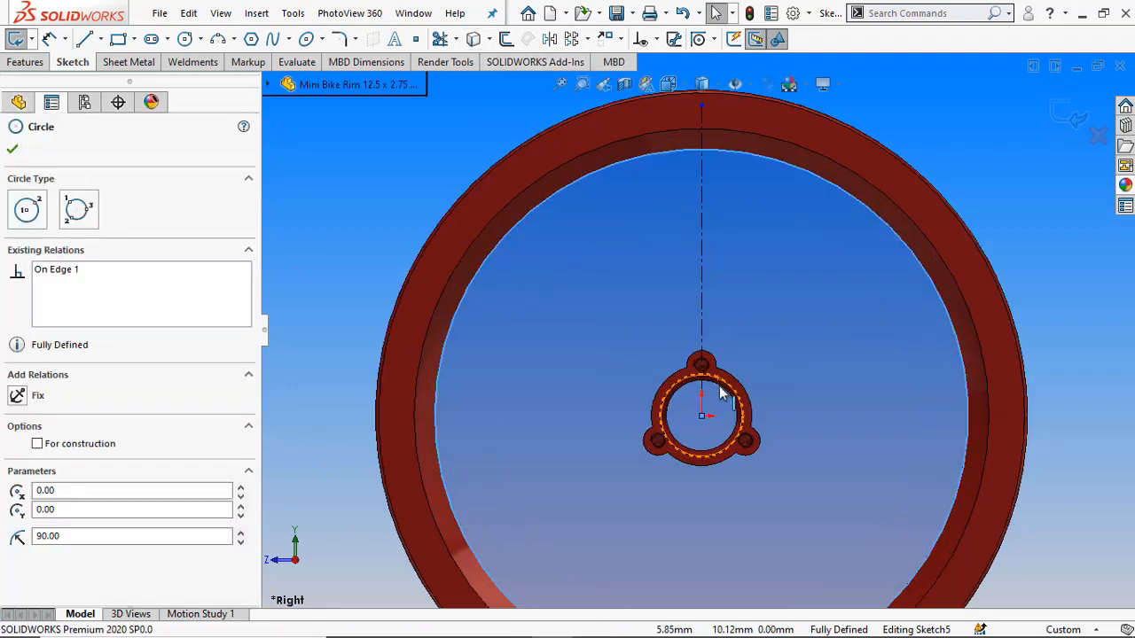
pyautogui.moveTo(830, 238); pyautogui.dragTo(909, 181, button='middle')
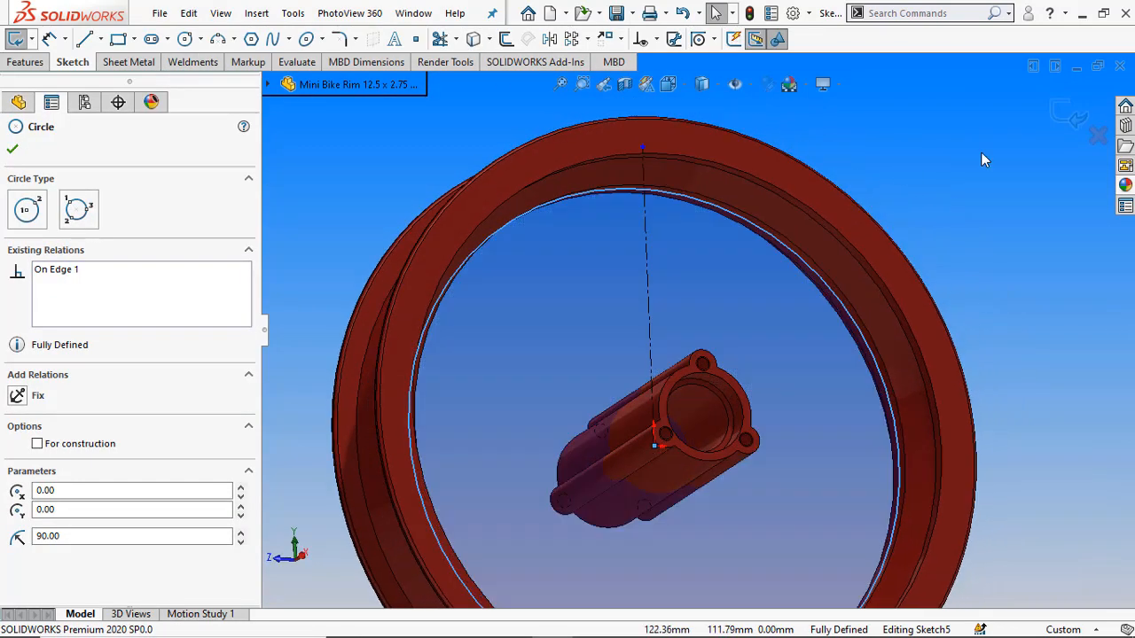
pyautogui.click(980, 152)
pyautogui.click(763, 233)
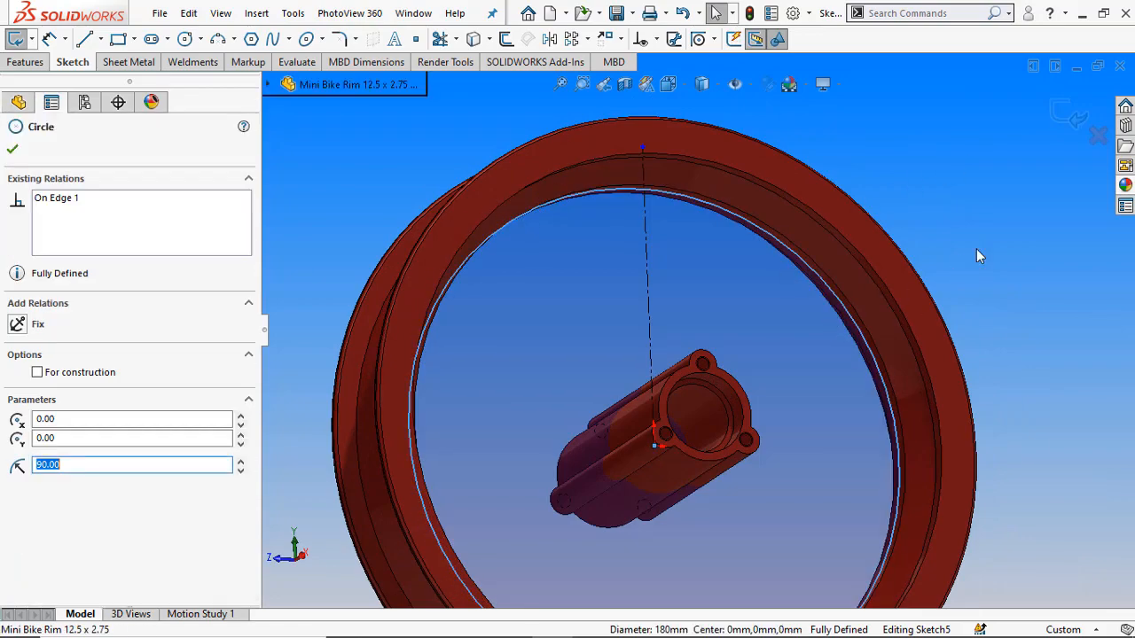
pyautogui.click(976, 249)
pyautogui.scroll(-3, 859, 270)
pyautogui.moveTo(851, 271); pyautogui.dragTo(785, 357, button='middle')
pyautogui.scroll(6, 785, 357)
pyautogui.scroll(-3, 694, 477)
pyautogui.click(670, 85)
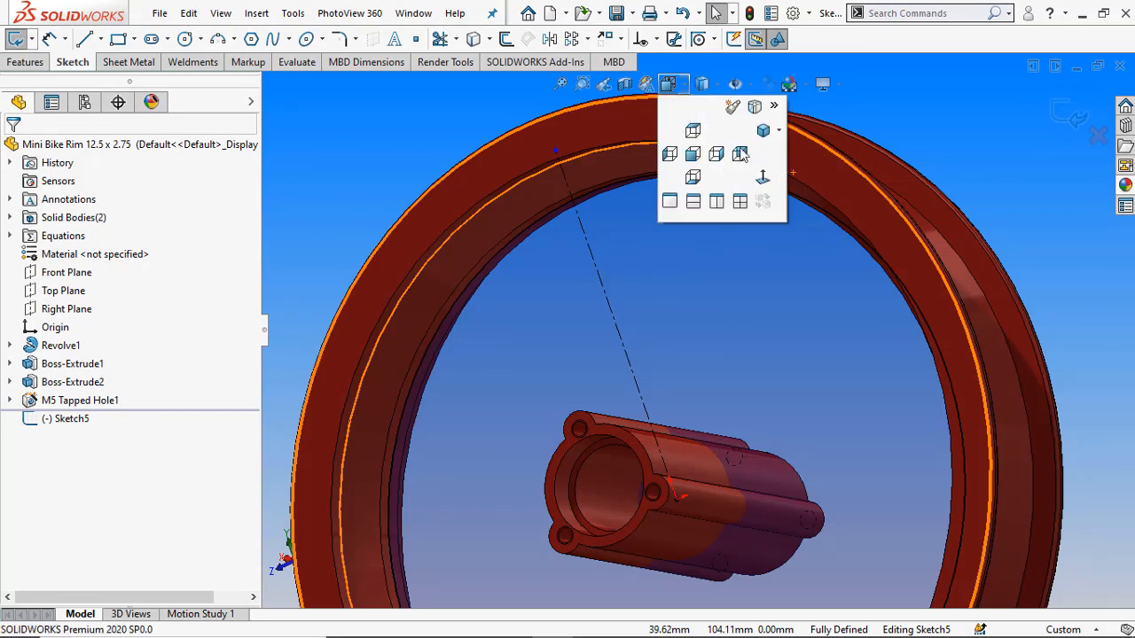
pyautogui.click(758, 169)
# - Sketch a circle of 14 mm radius centred on the origin, passing through the hub's inner step edge
pyautogui.click(396, 93)
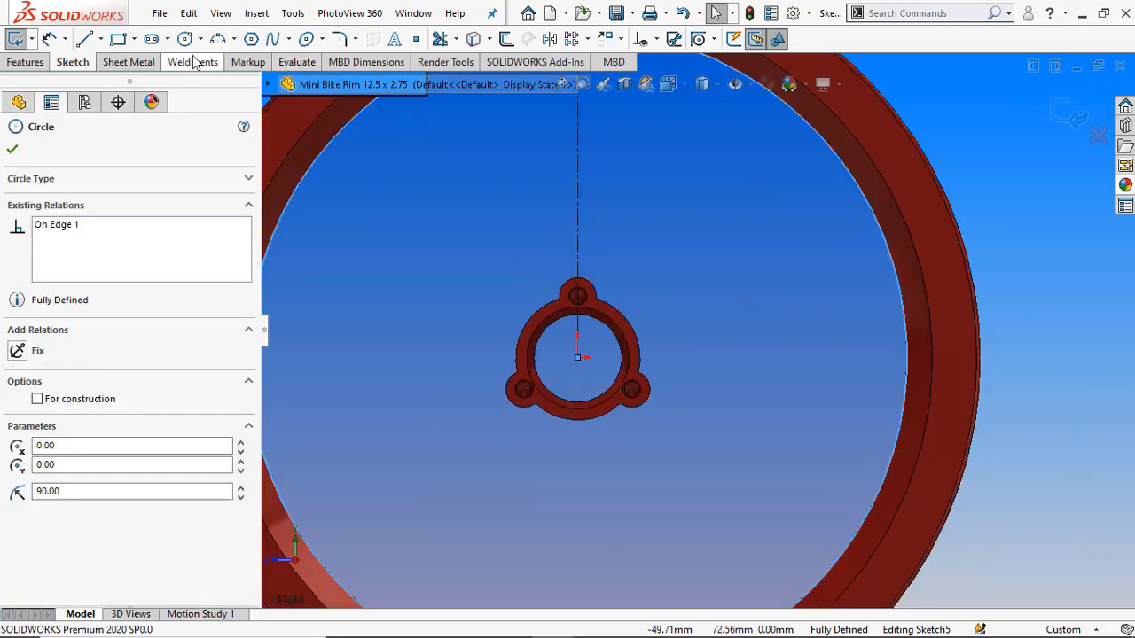
pyautogui.click(186, 40)
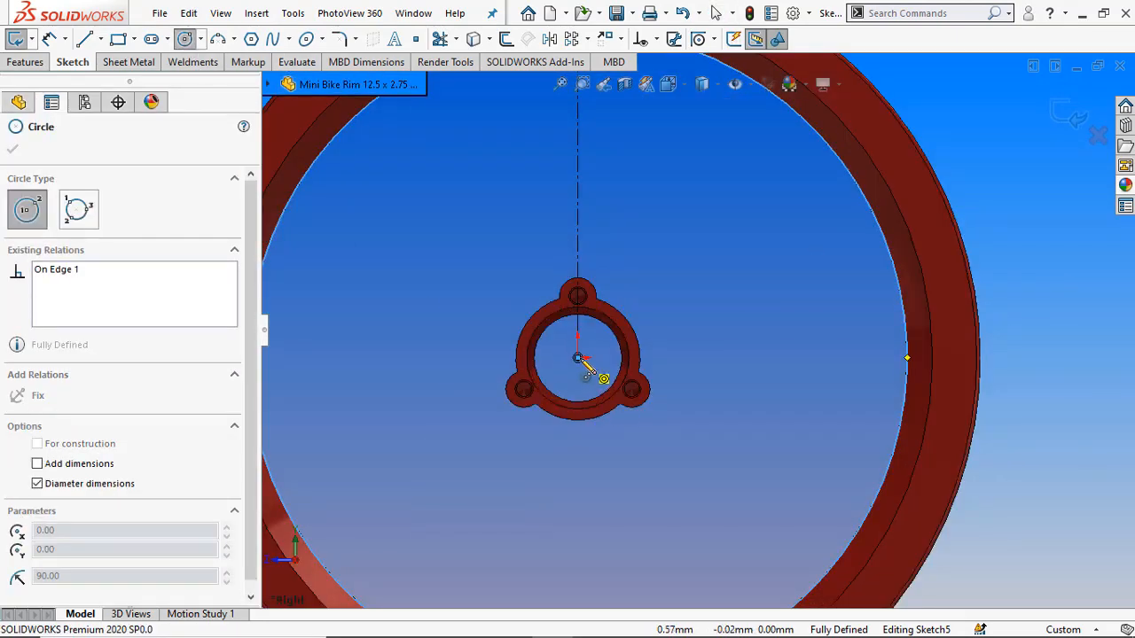
pyautogui.click(577, 358)
pyautogui.scroll(5, 581, 357)
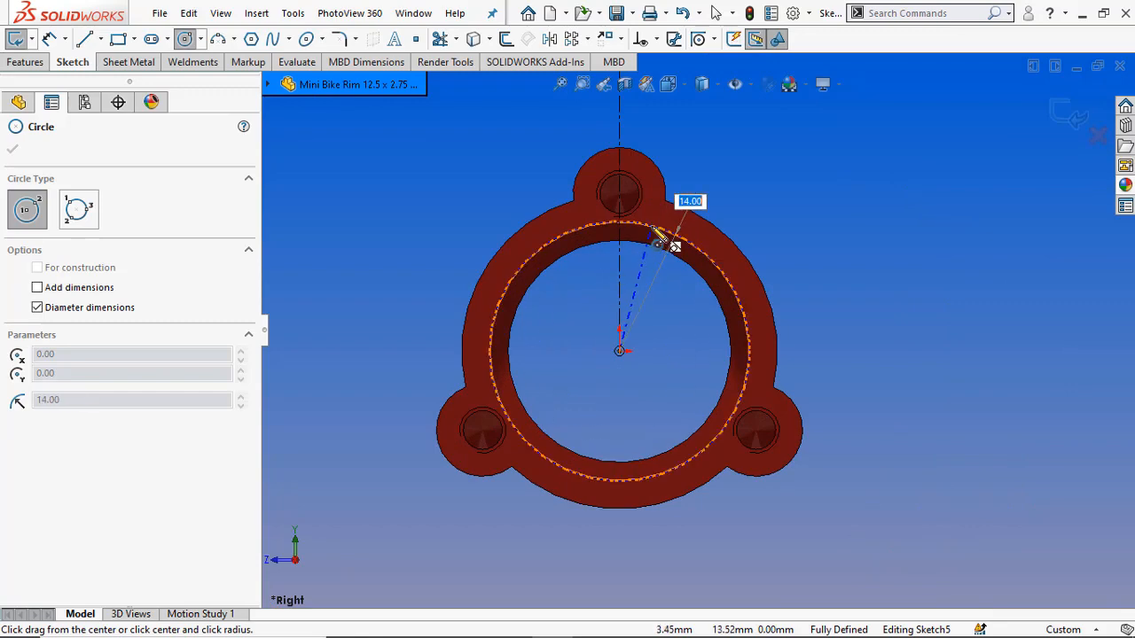
pyautogui.click(658, 233)
pyautogui.scroll(-5, 679, 261)
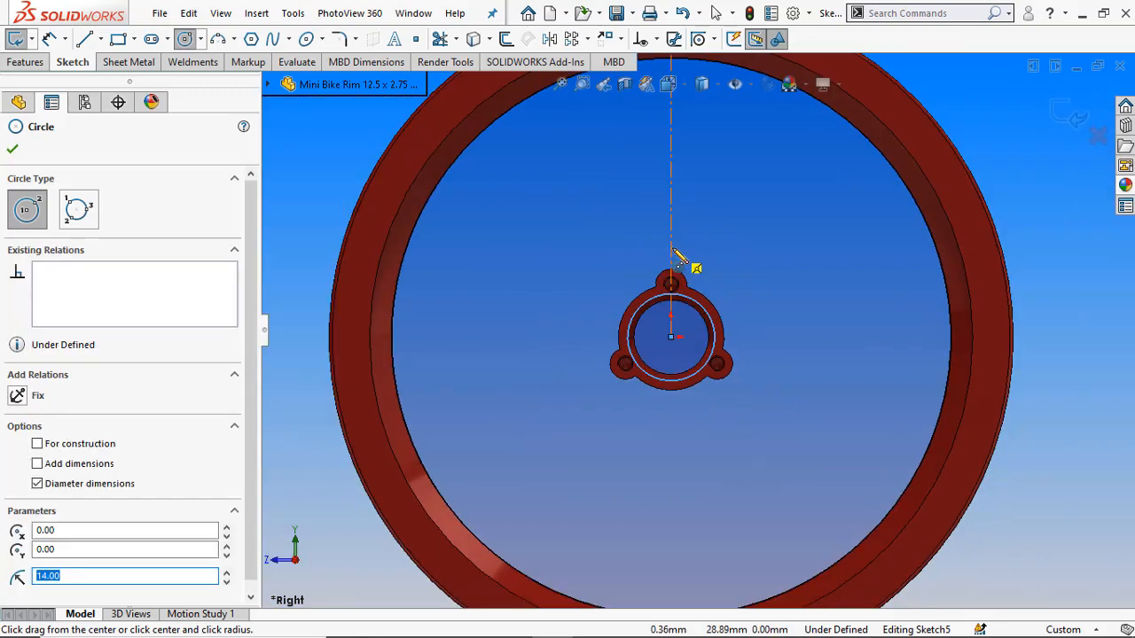
# - Sketch a vertical line up from inside the hub beside the centerline, continuing as an angled line about 63 mm long onto the rim
pyautogui.click(85, 39)
pyautogui.scroll(3, 697, 361)
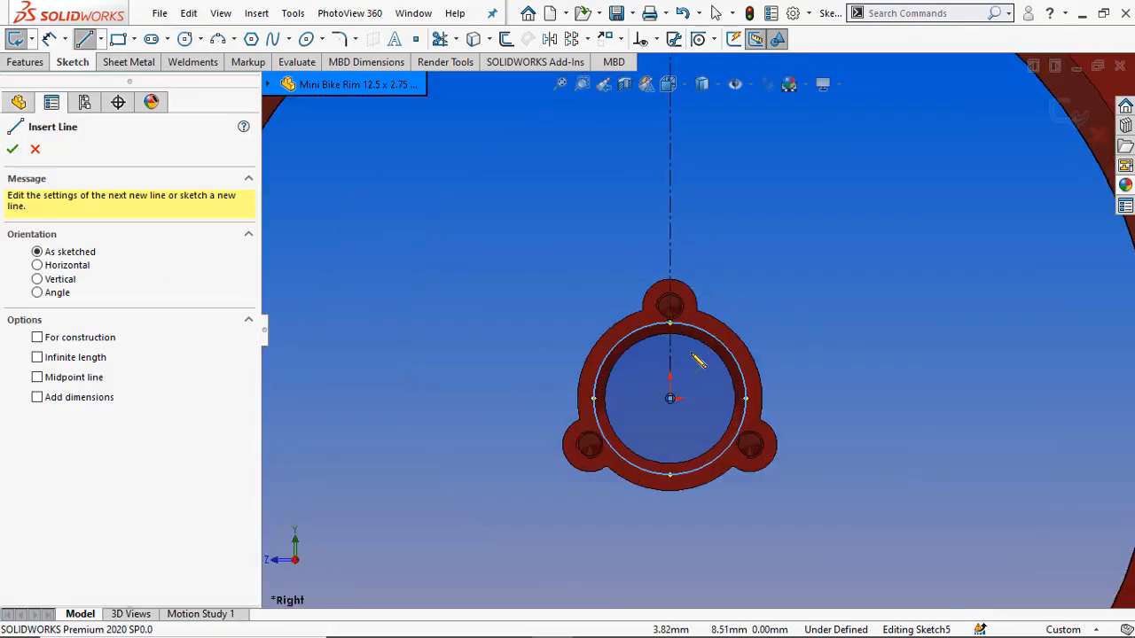
pyautogui.click(689, 355)
pyautogui.scroll(-4, 683, 345)
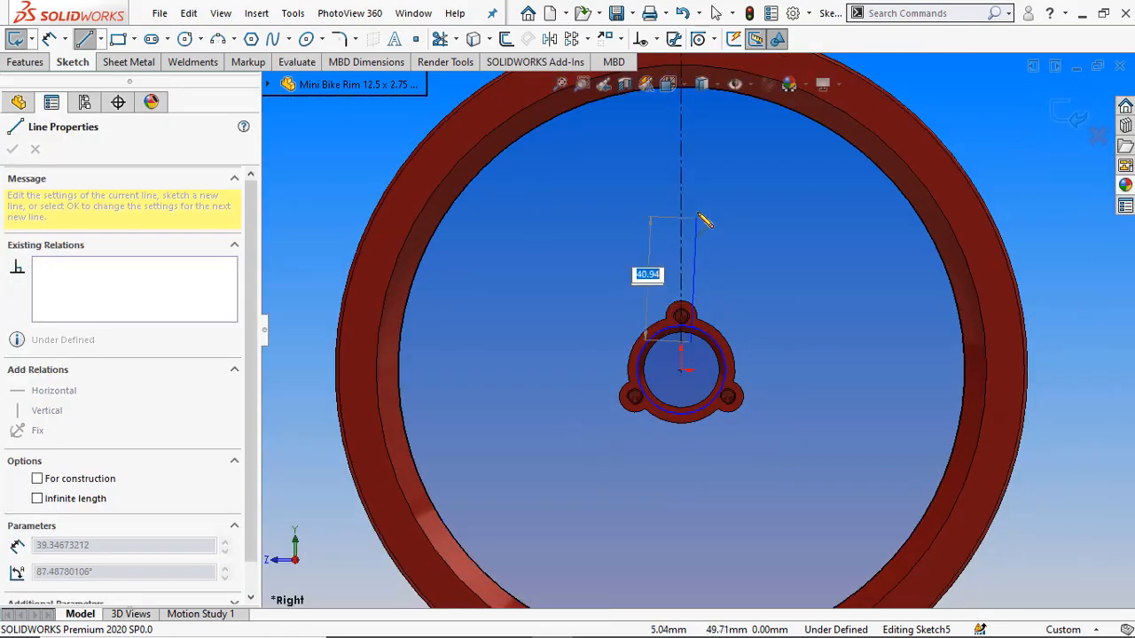
pyautogui.click(693, 238)
pyautogui.scroll(2, 759, 155)
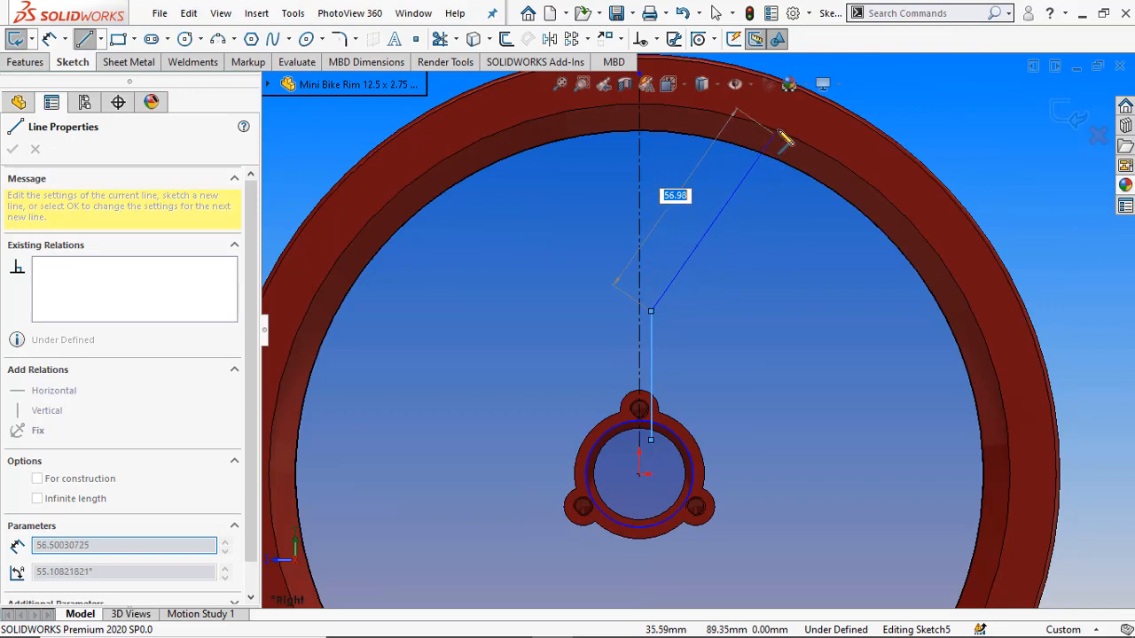
pyautogui.click(787, 115)
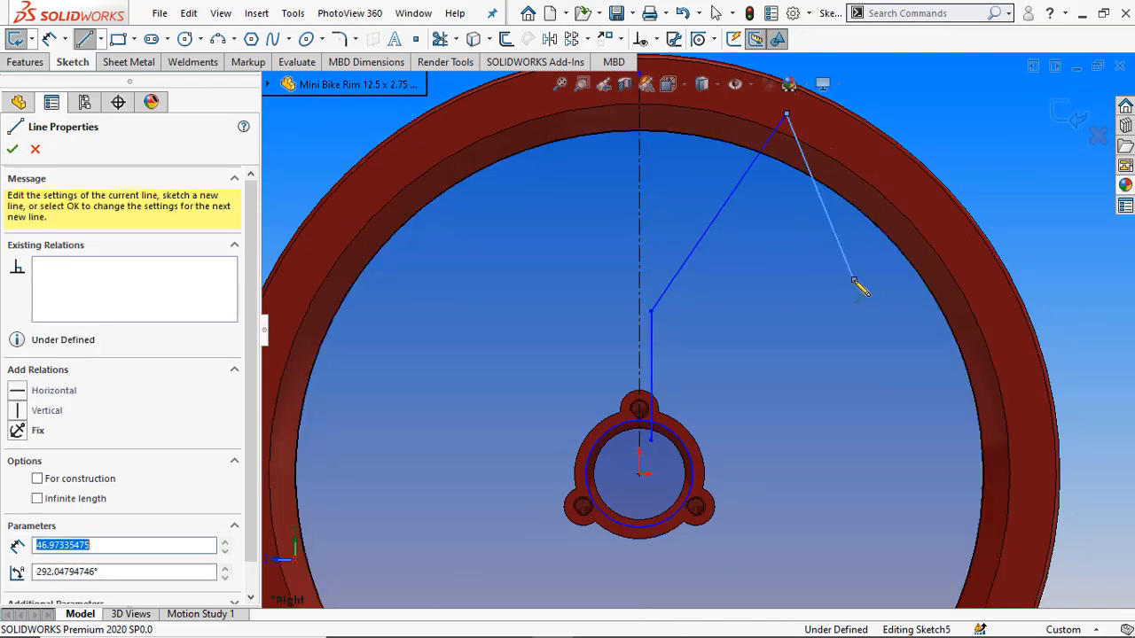
pyautogui.press('Escape')
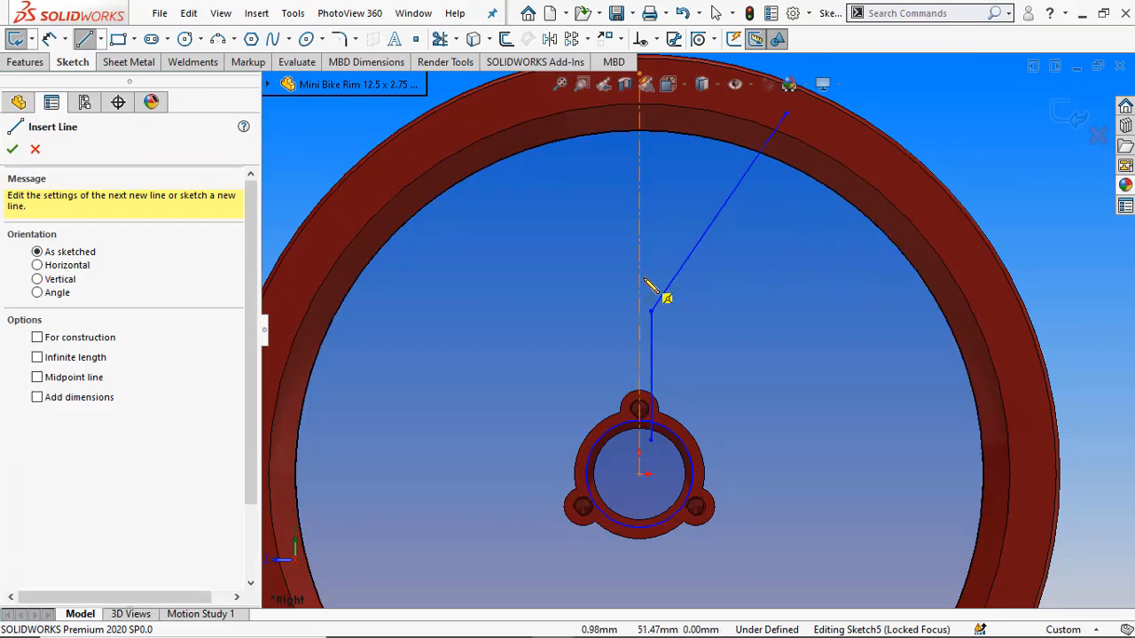
# - Offset only the angled spoke line by 6 mm toward the centerline, with chain selection turned off
pyautogui.click(504, 40)
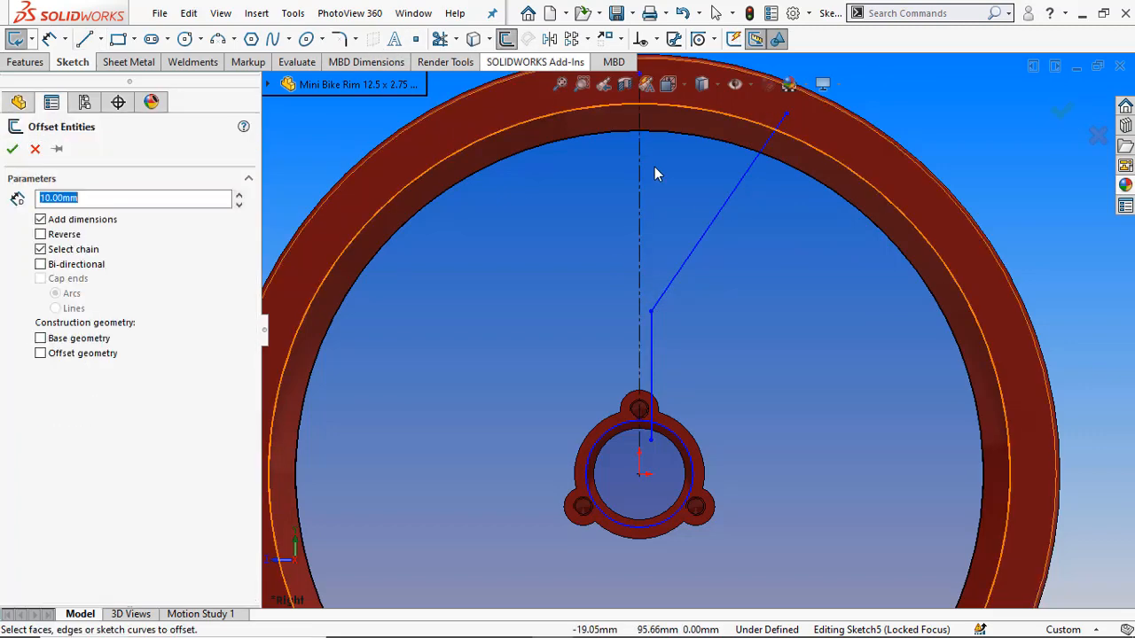
pyautogui.click(712, 229)
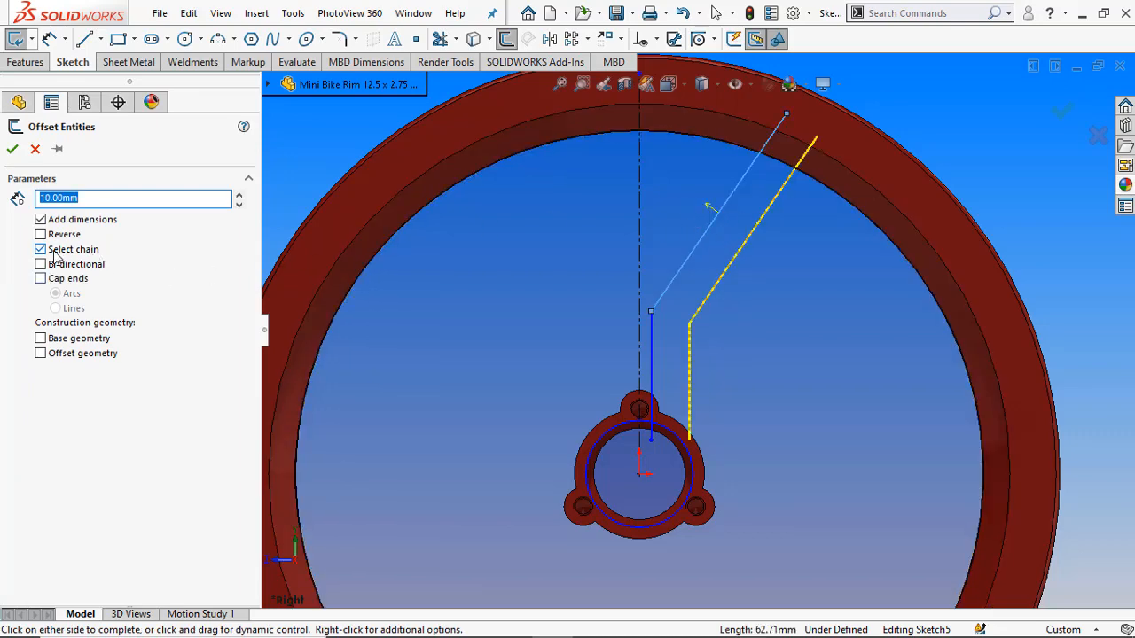
pyautogui.moveTo(129, 196); pyautogui.dragTo(2, 187)
pyautogui.write('6')
pyautogui.press('Return')
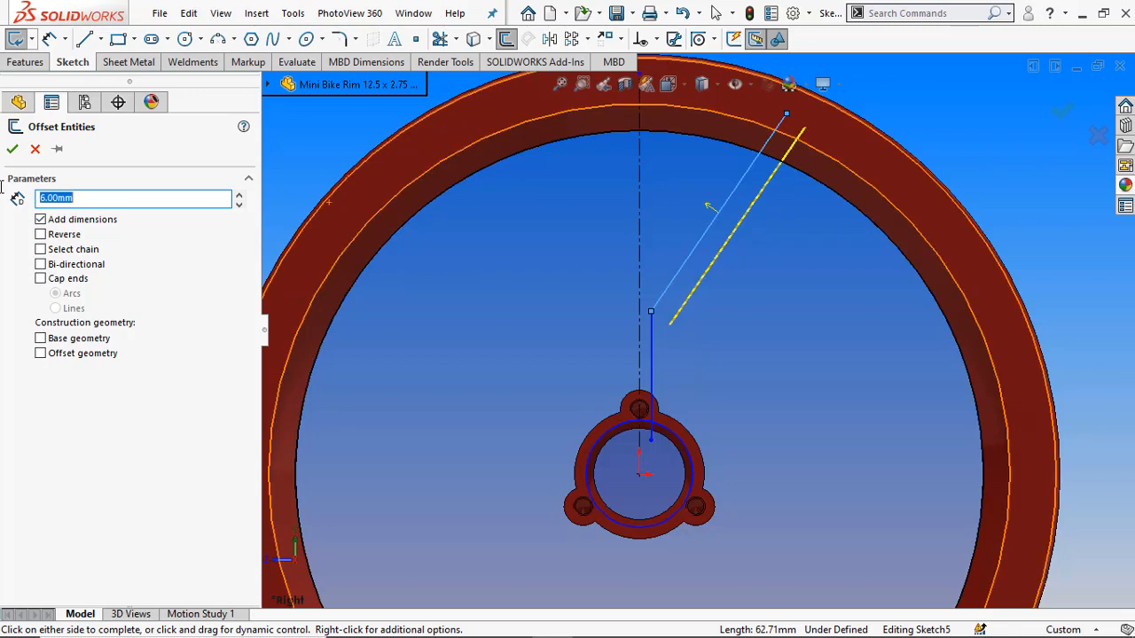
pyautogui.click(682, 164)
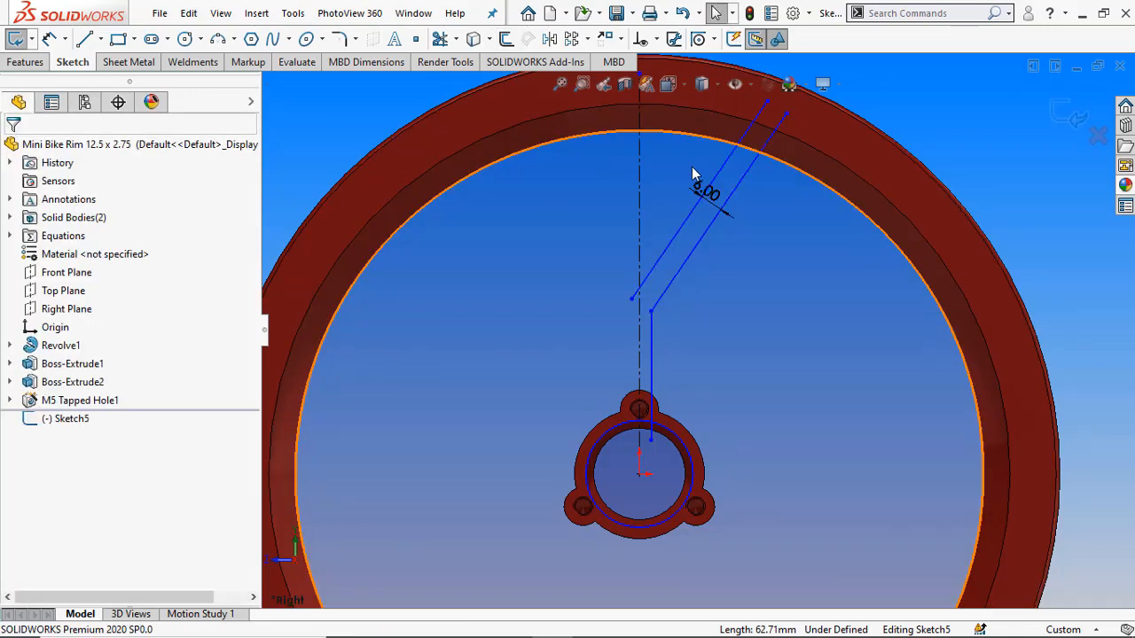
pyautogui.click(777, 371)
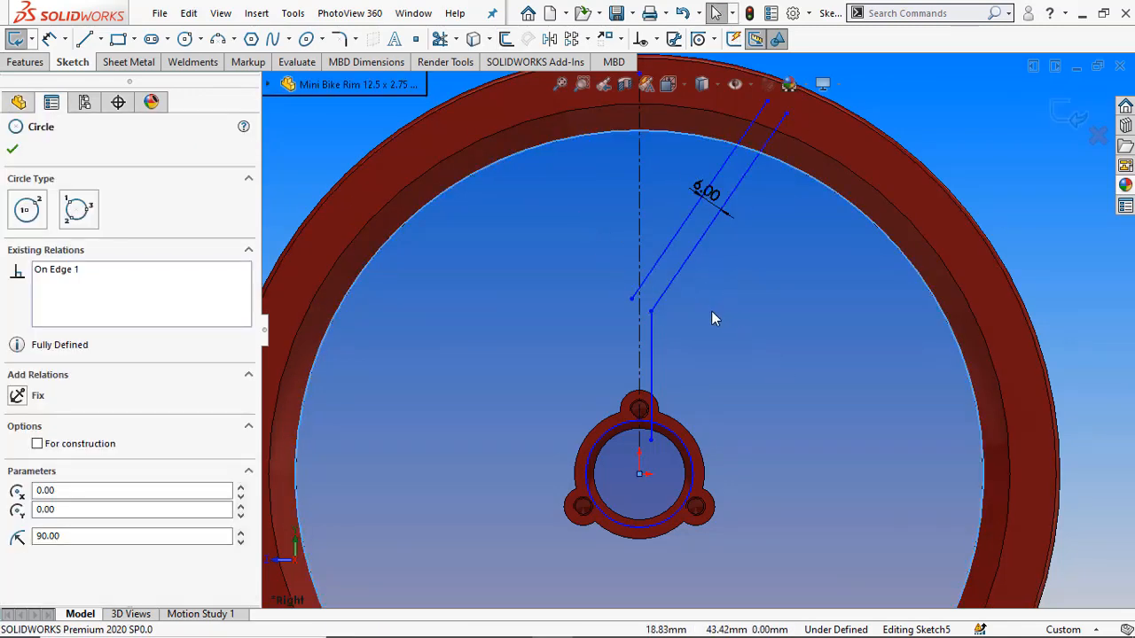
pyautogui.press('Escape')
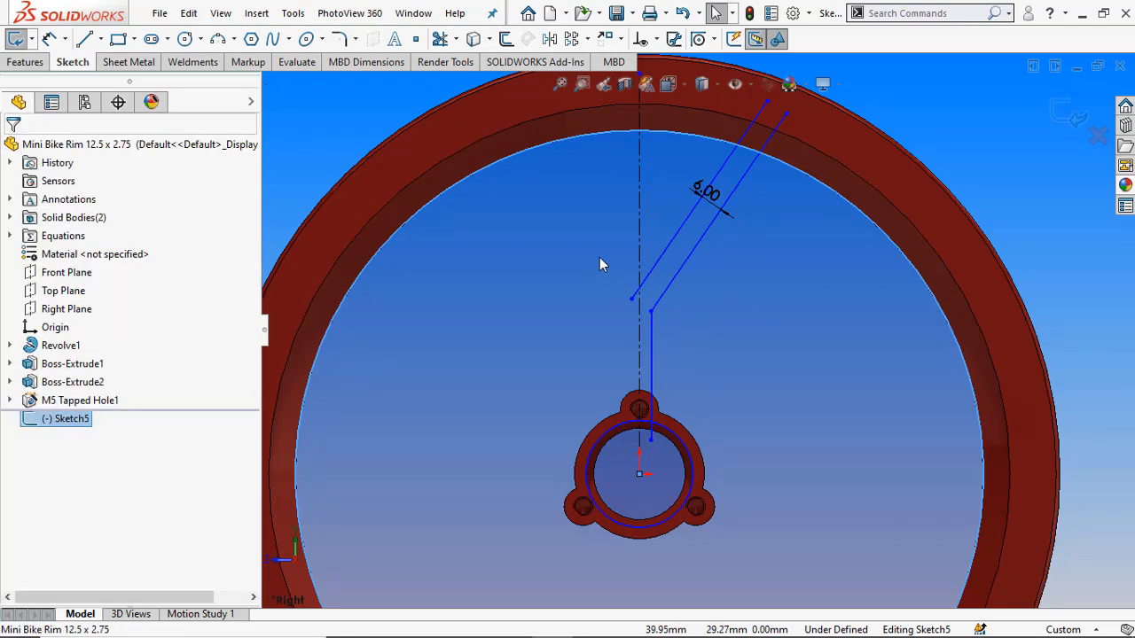
pyautogui.click(11, 148)
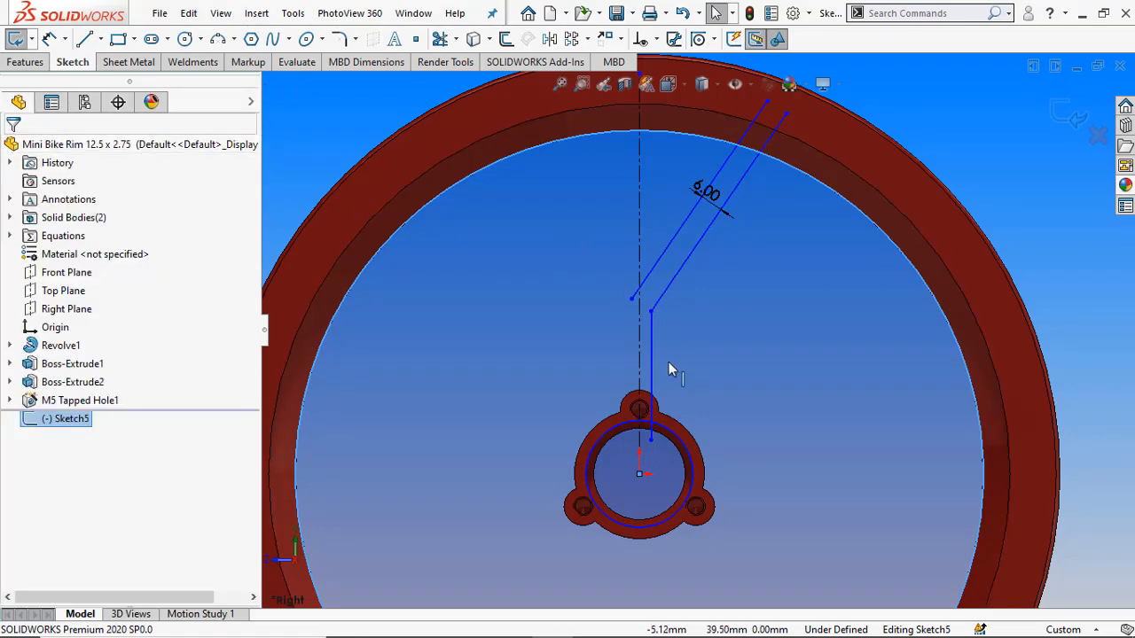
pyautogui.click(793, 355)
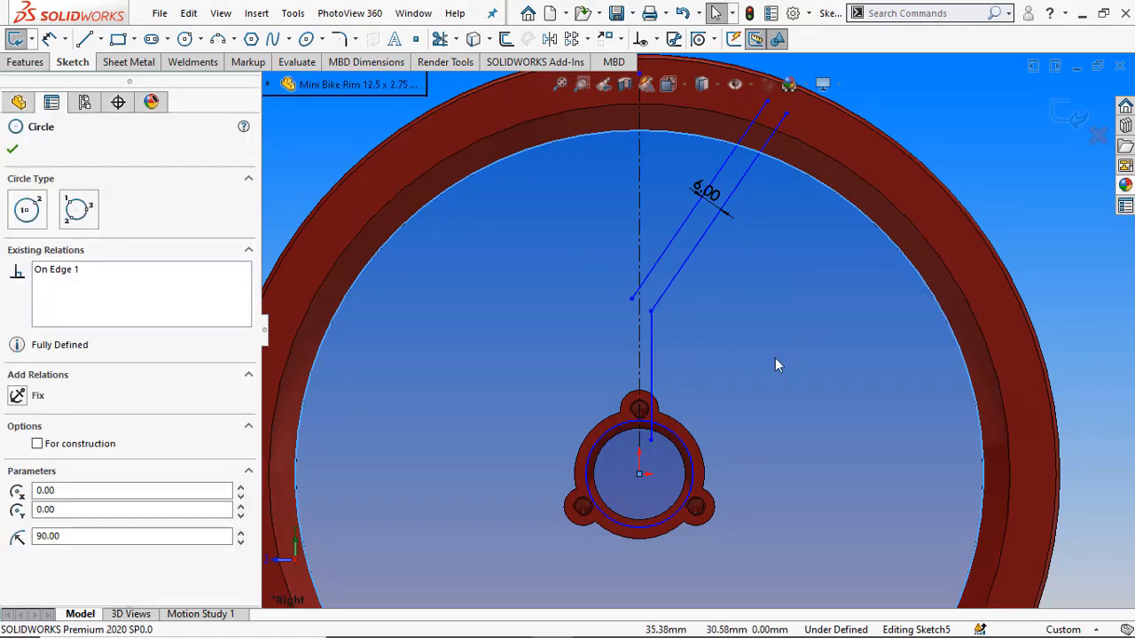
# - Mirror the slanted and vertical spoke lines about the vertical centerline through the hub
pyautogui.scroll(4, 775, 357)
pyautogui.click(859, 203)
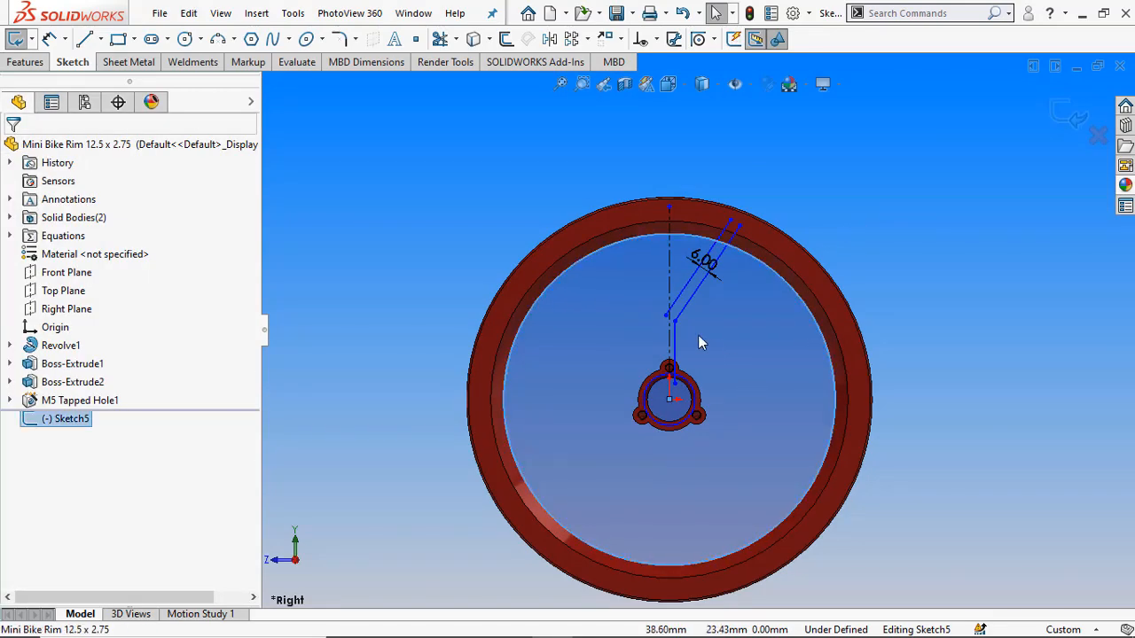
pyautogui.click(852, 390)
pyautogui.click(849, 271)
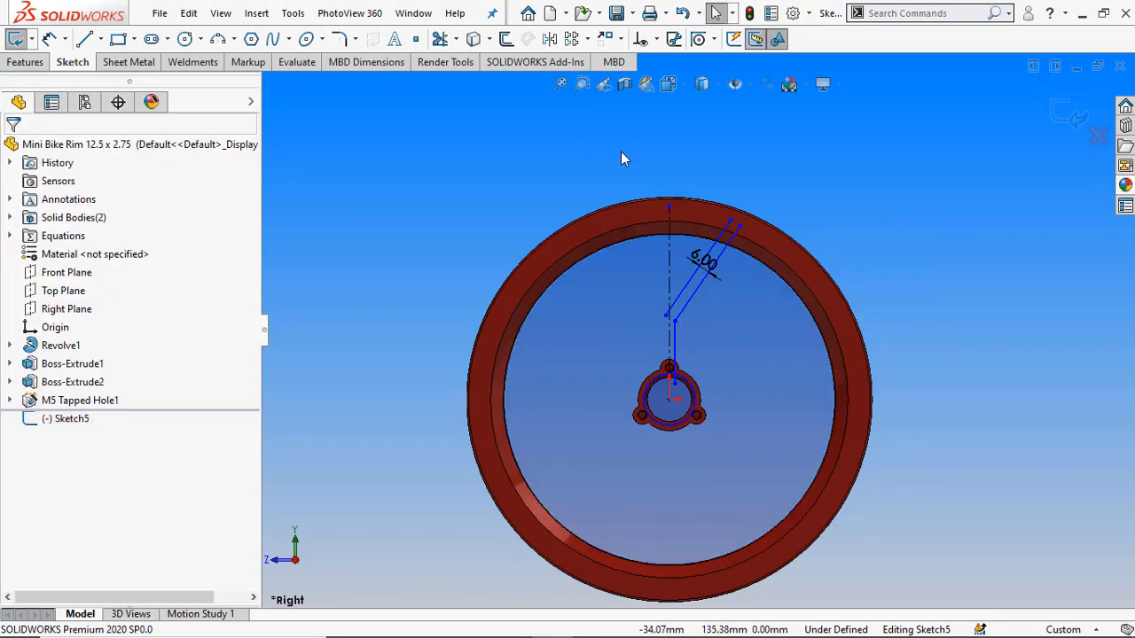
pyautogui.moveTo(636, 154); pyautogui.dragTo(787, 404)
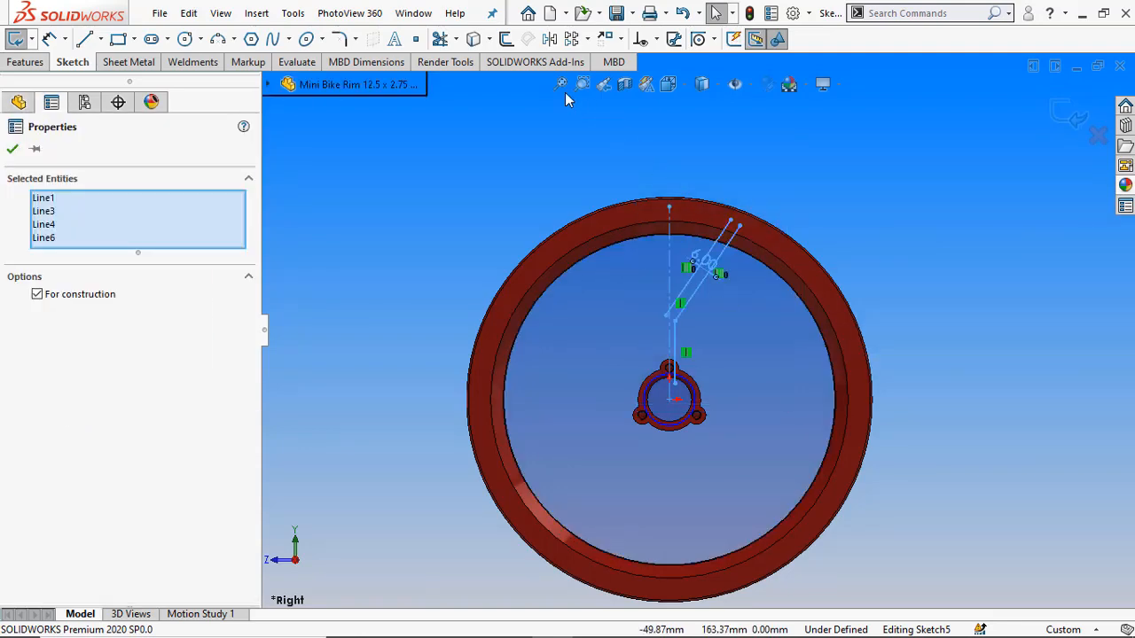
pyautogui.click(550, 39)
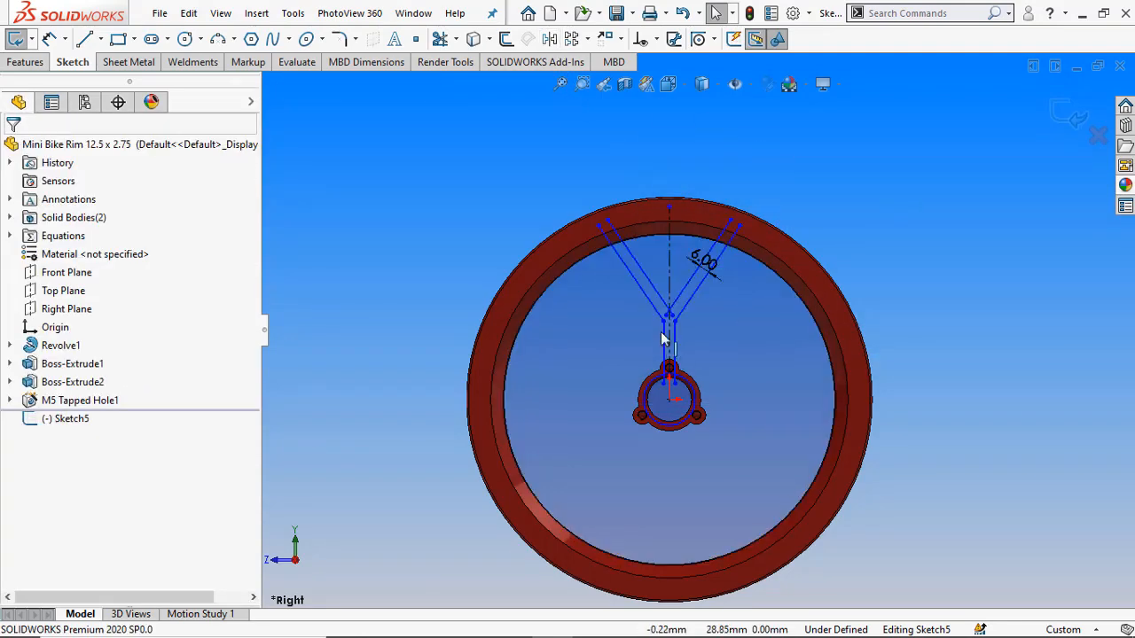
# - Power-trim the slanted spoke lines at the rim's inner circle and remove that circle's arcs outside the two spoke arms
pyautogui.scroll(-3, 662, 339)
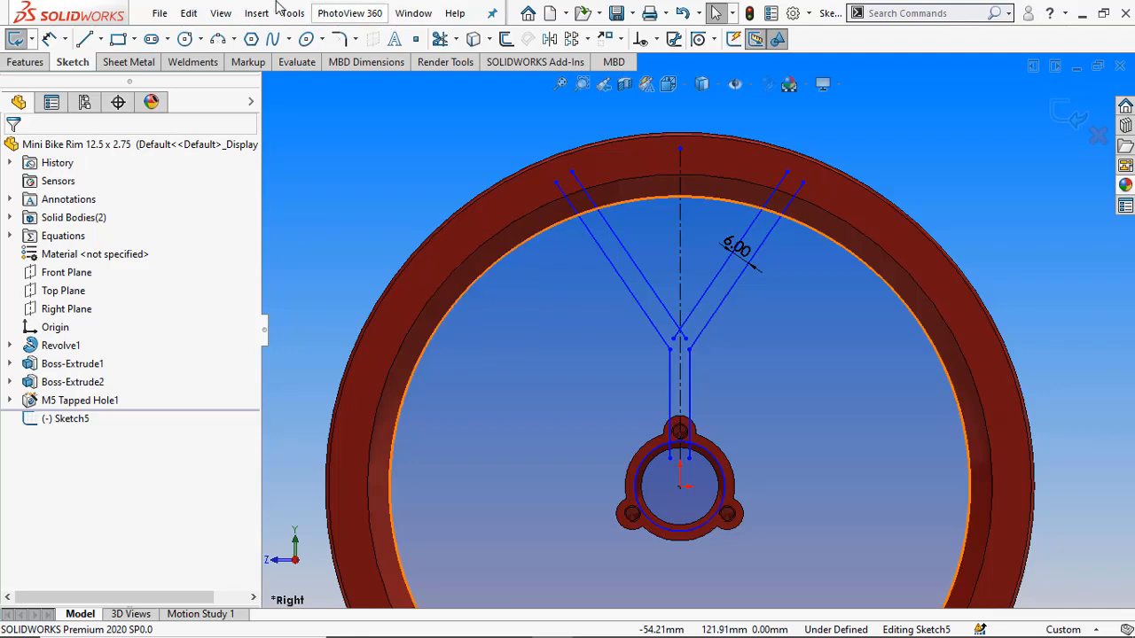
pyautogui.click(438, 39)
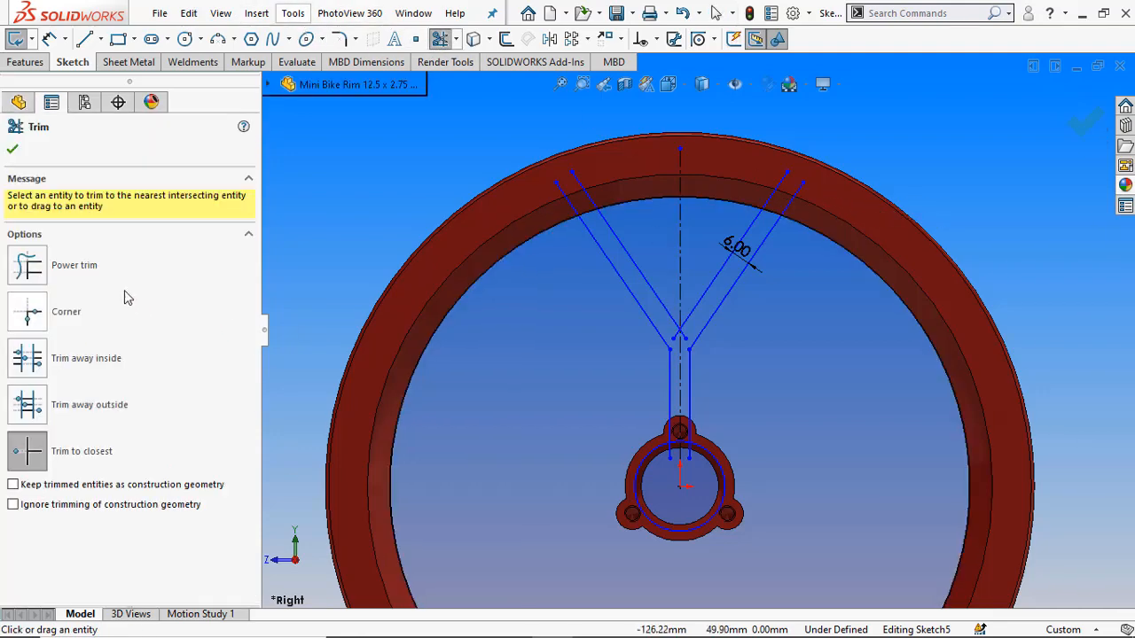
pyautogui.click(32, 271)
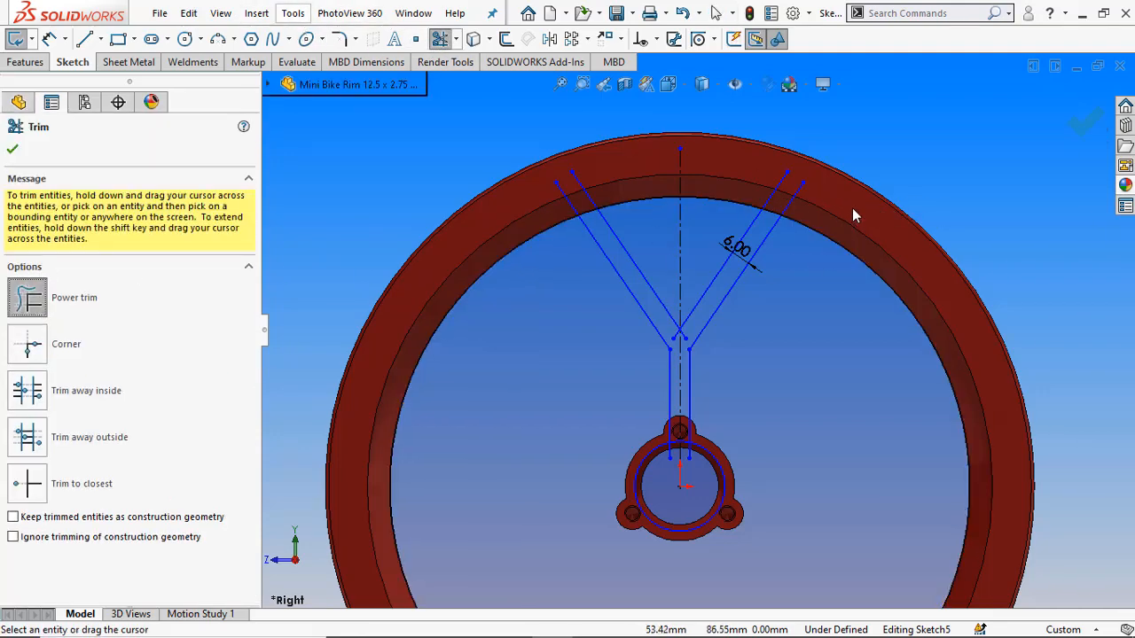
pyautogui.moveTo(851, 208); pyautogui.dragTo(655, 165)
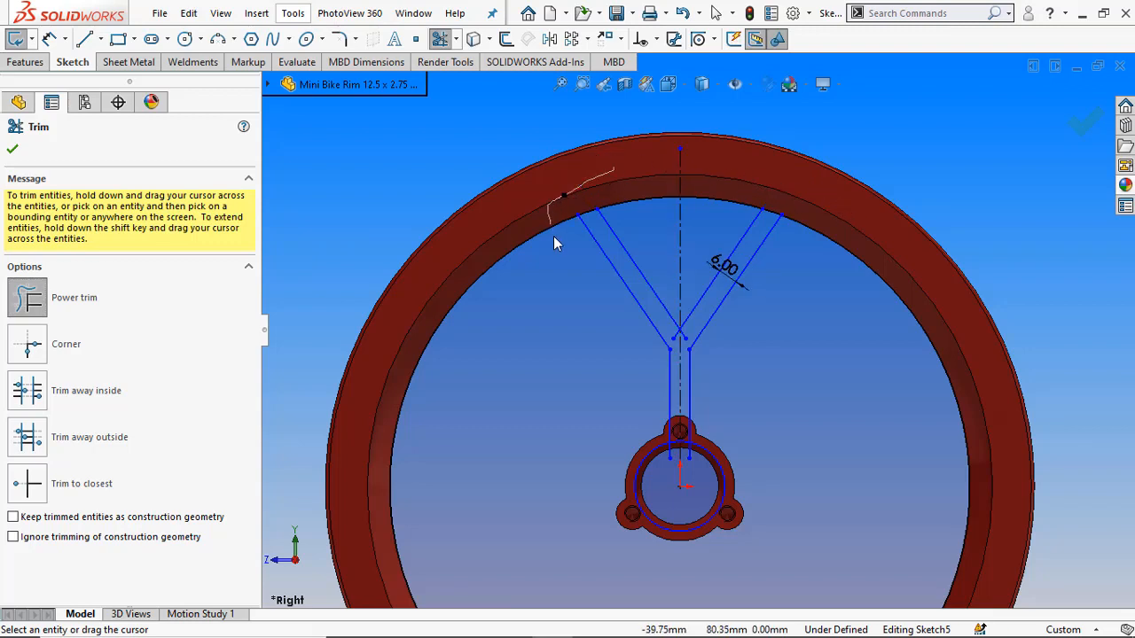
pyautogui.moveTo(553, 238); pyautogui.dragTo(553, 254)
pyautogui.moveTo(733, 189); pyautogui.dragTo(714, 214)
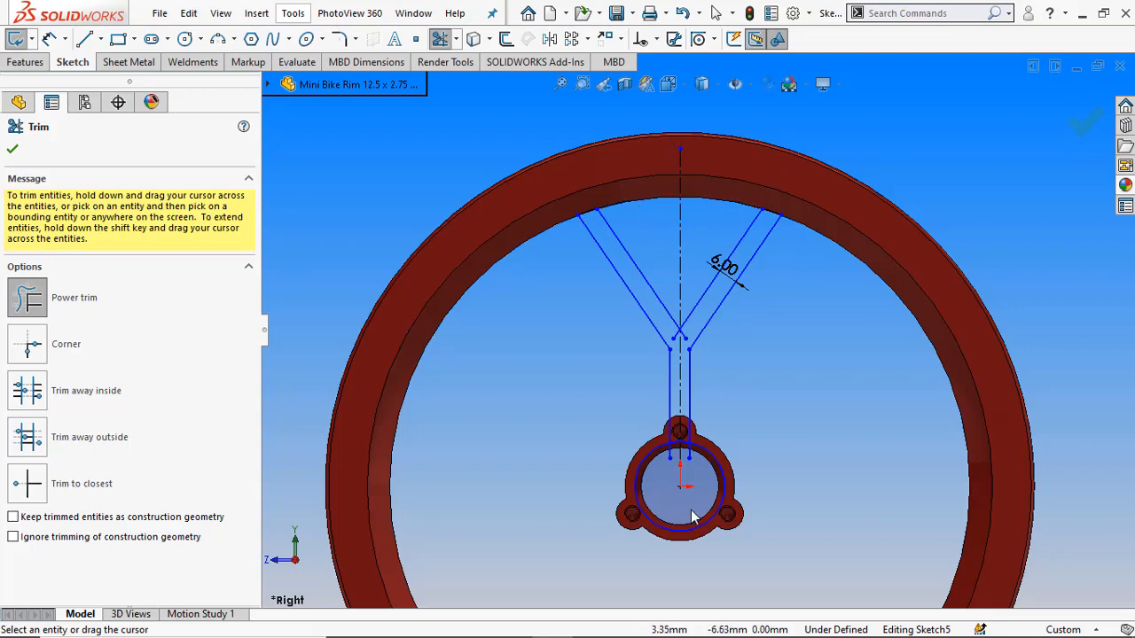
# - Power-trim the spoke profile at the hub circle and remove the crossing line ends where the two arms meet
pyautogui.scroll(-3, 694, 518)
pyautogui.moveTo(748, 340)
pyautogui.mouseDown()
pyautogui.moveTo(666, 358)
pyautogui.moveTo(594, 325)
pyautogui.mouseUp()
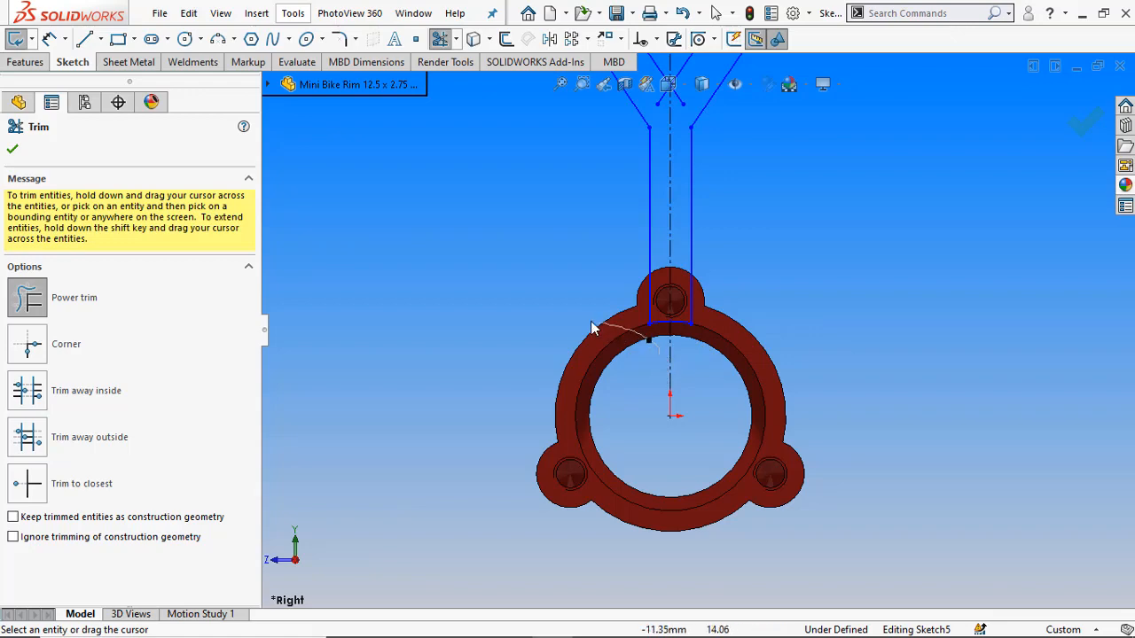
pyautogui.scroll(3, 695, 232)
pyautogui.scroll(-5, 700, 230)
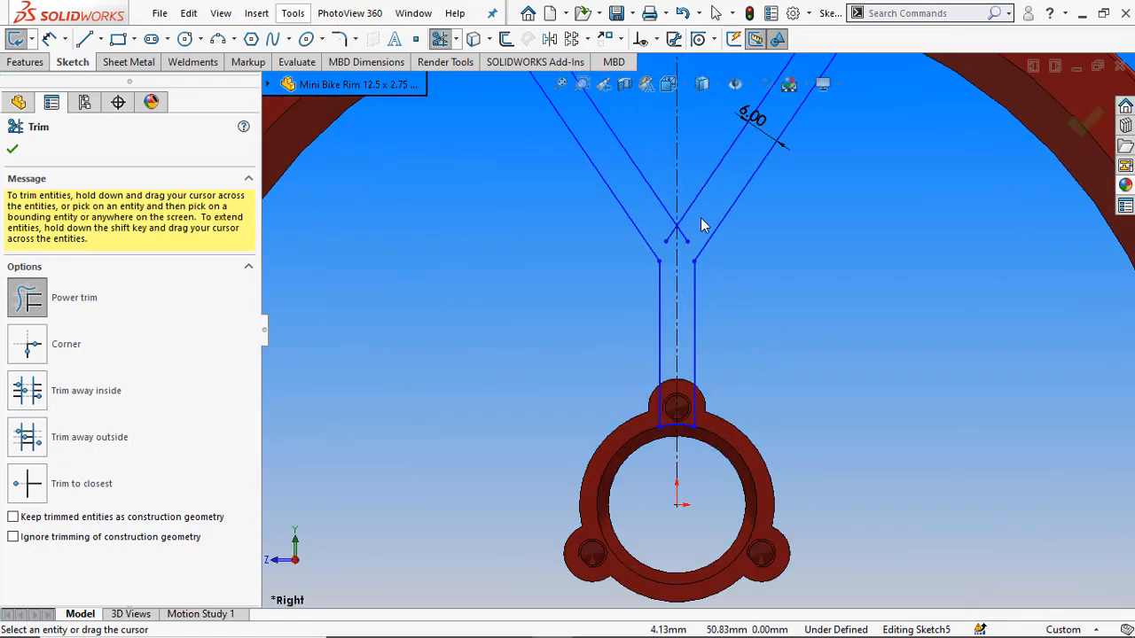
pyautogui.moveTo(671, 287)
pyautogui.mouseDown()
pyautogui.moveTo(632, 304)
pyautogui.moveTo(640, 316)
pyautogui.moveTo(620, 274)
pyautogui.mouseUp()
pyautogui.scroll(3, 693, 277)
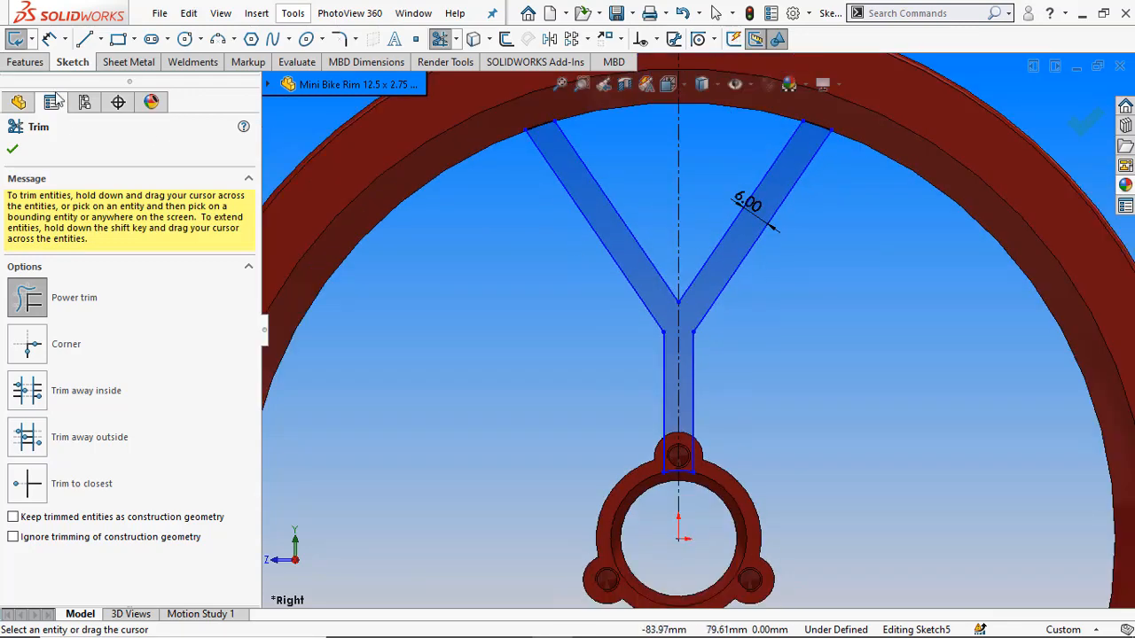
# - Dimension the distance between the two vertical lines of the spoke stem
pyautogui.scroll(-1, 719, 191)
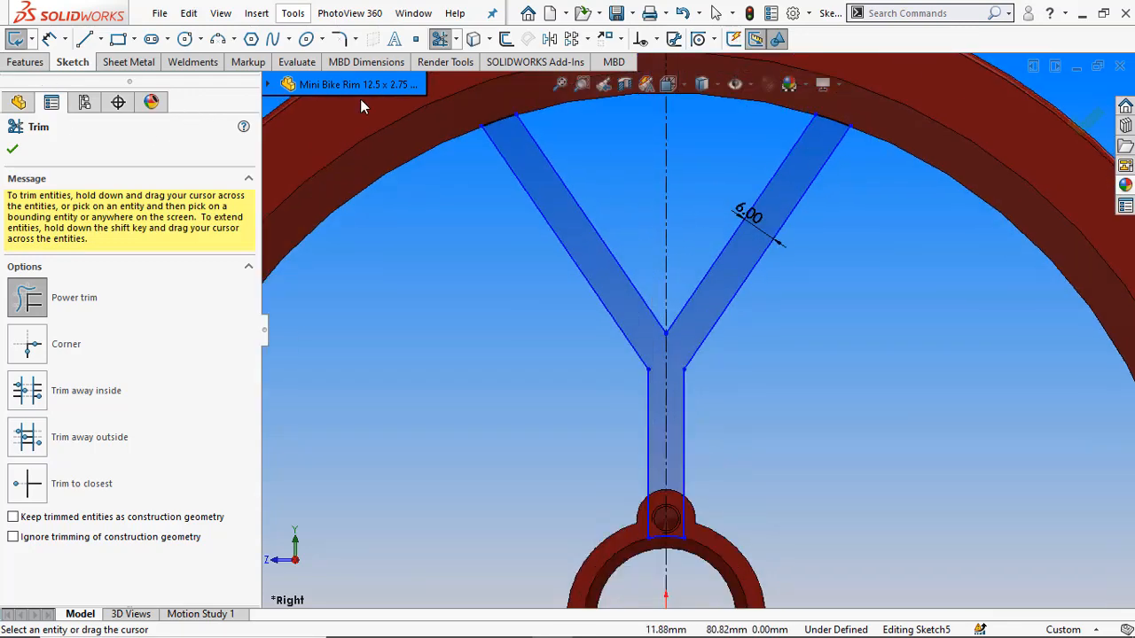
pyautogui.click(50, 38)
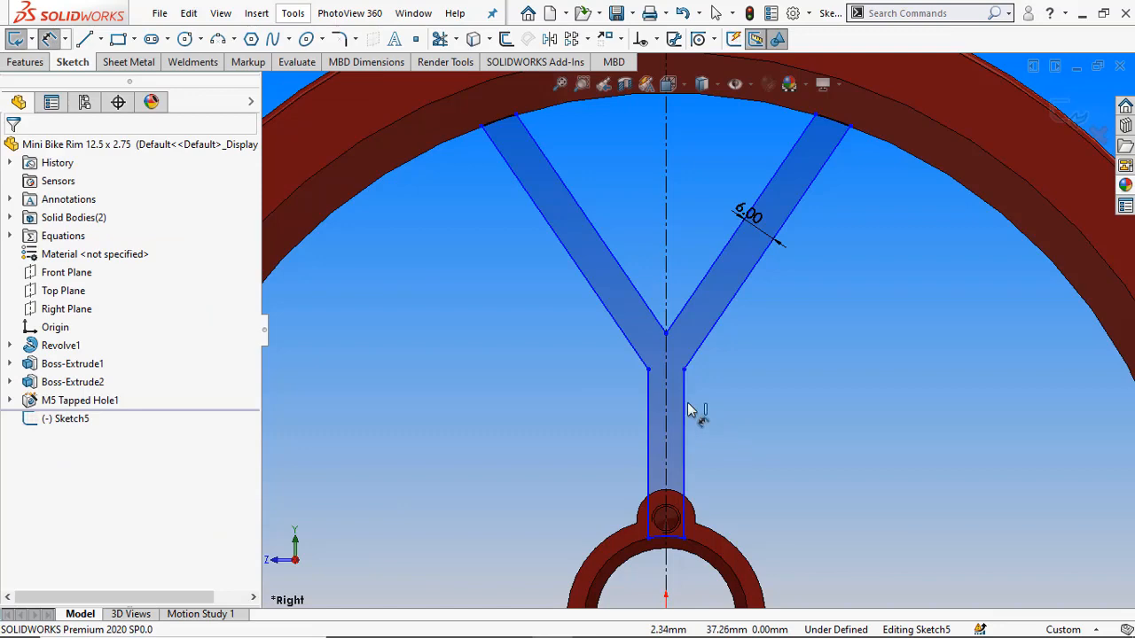
pyautogui.click(680, 416)
pyautogui.click(648, 416)
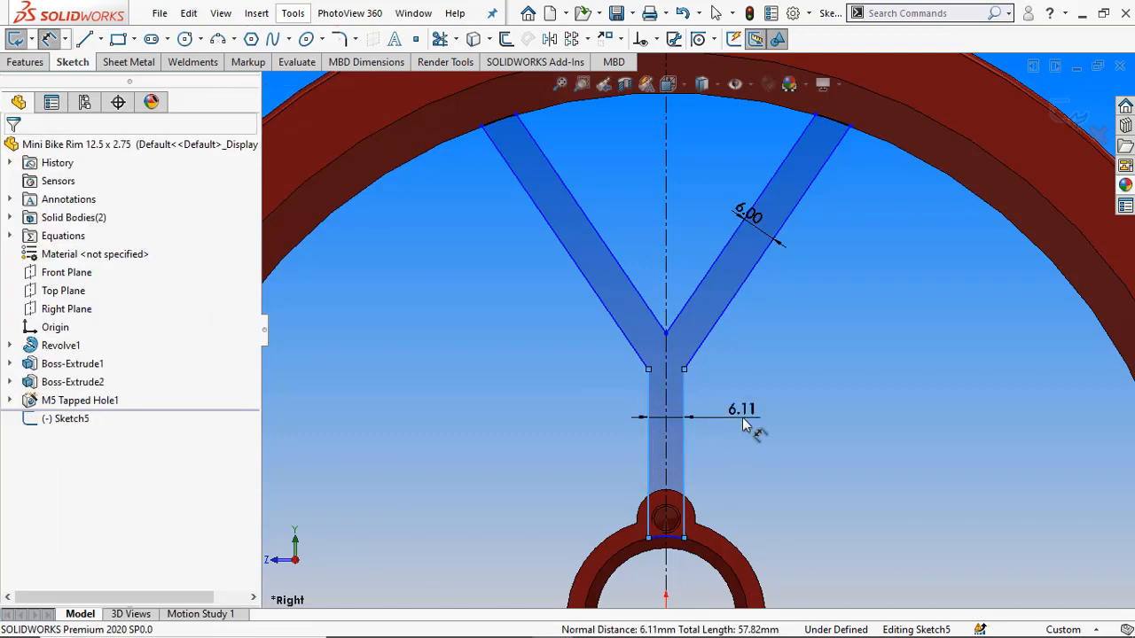
pyautogui.click(745, 426)
# - Switch to Firefox, examine the spoke shape in the AliExpress wheel hub photos, and return to SOLIDWORKS
pyautogui.moveTo(479, 635)
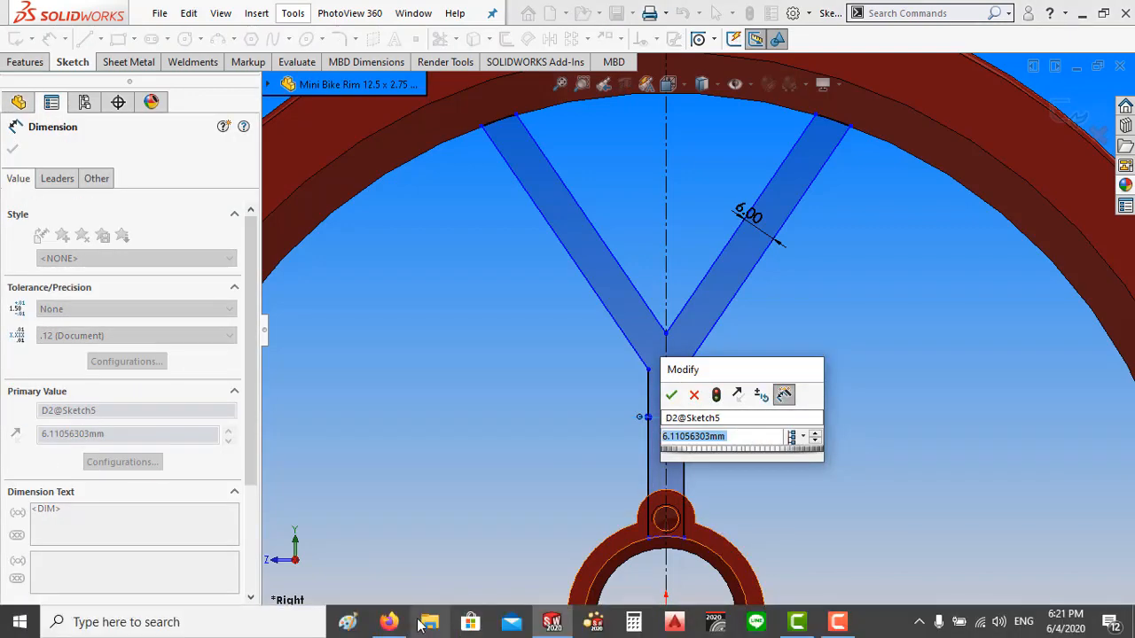
pyautogui.click(390, 622)
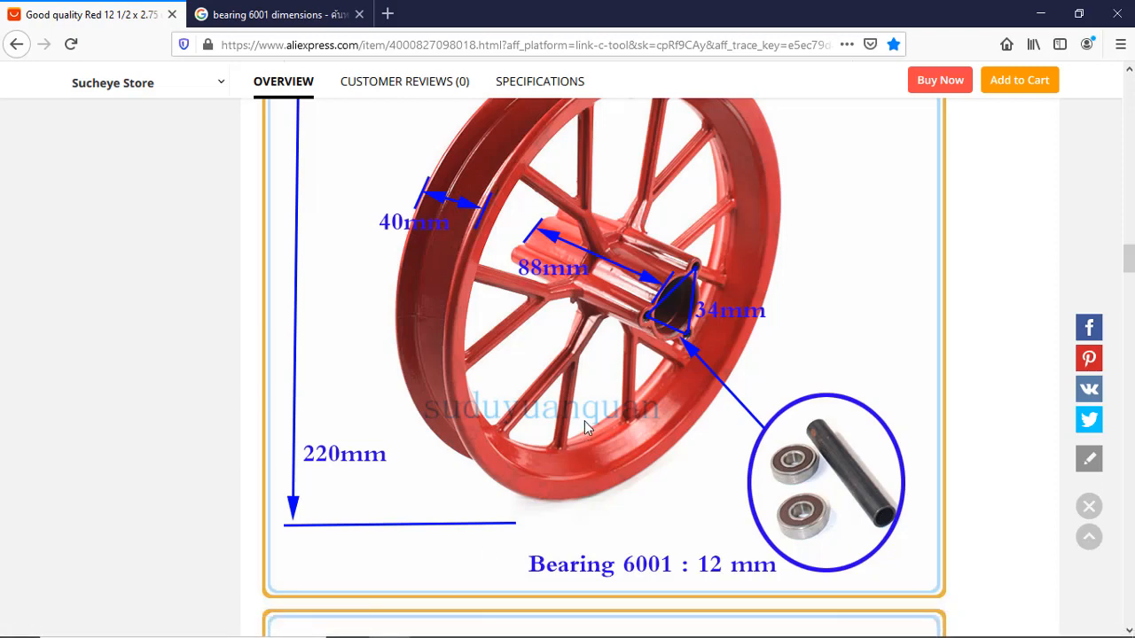
pyautogui.scroll(-5, 587, 412)
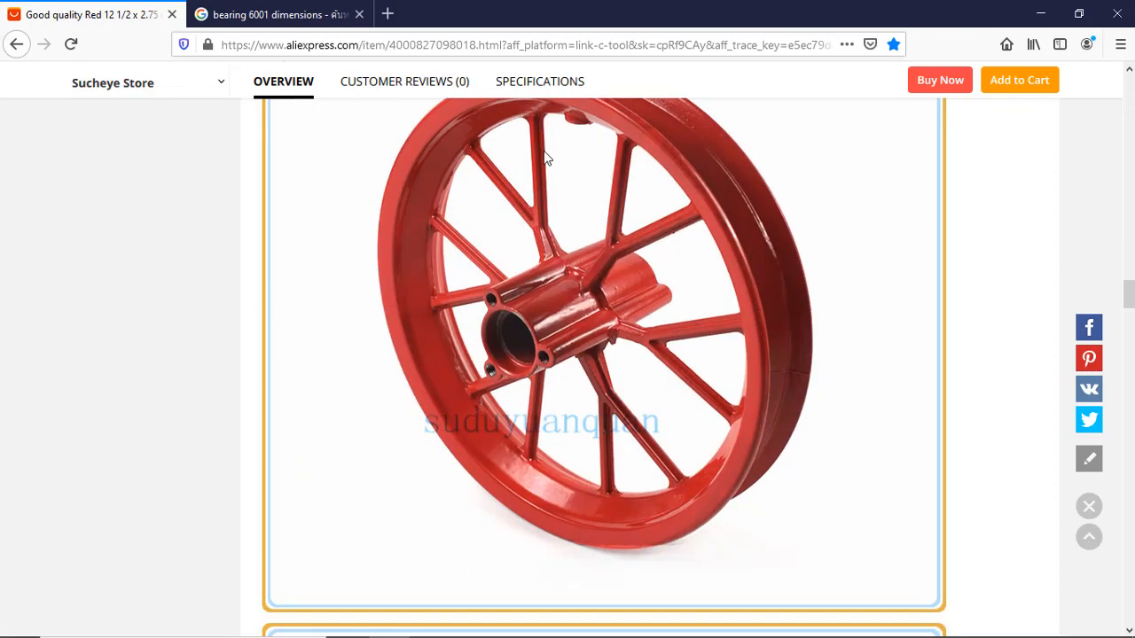
pyautogui.scroll(-5, 620, 231)
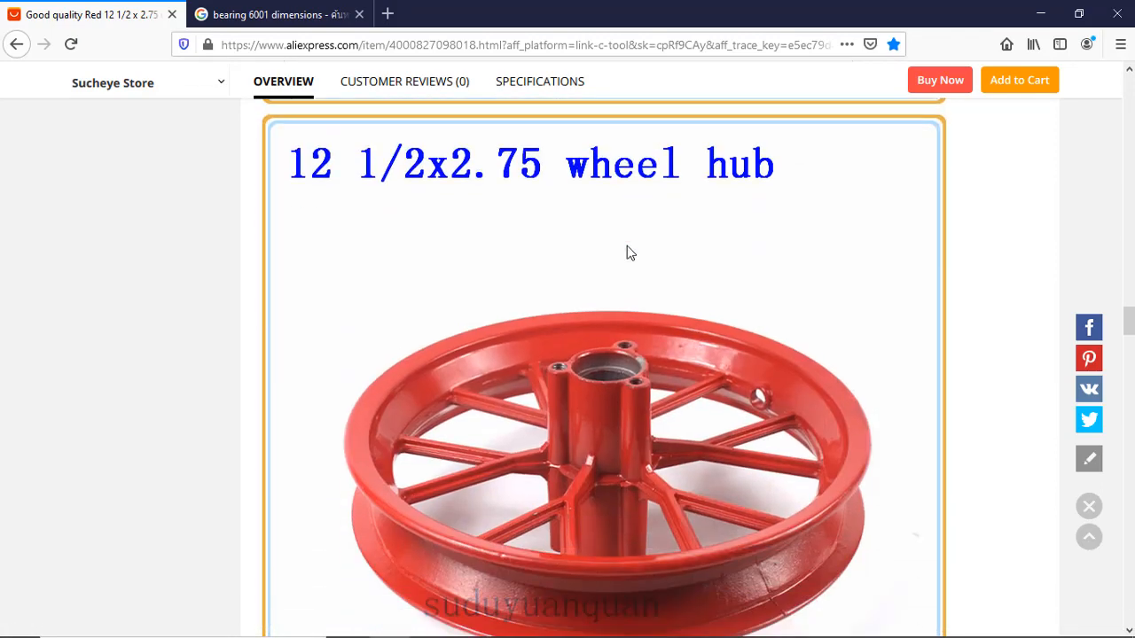
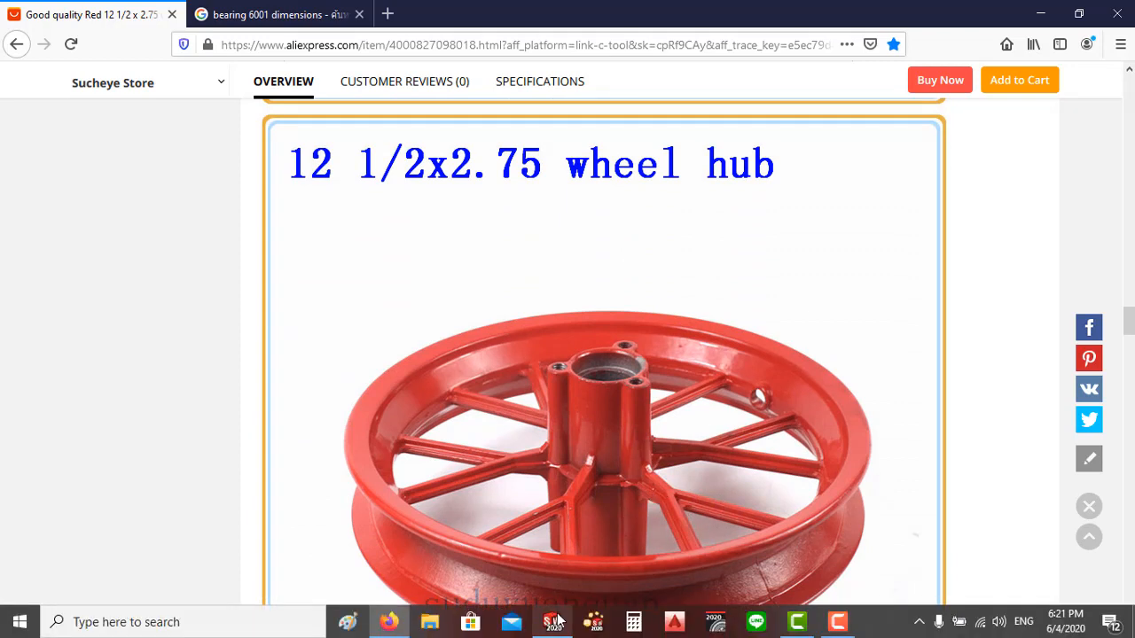
pyautogui.click(559, 622)
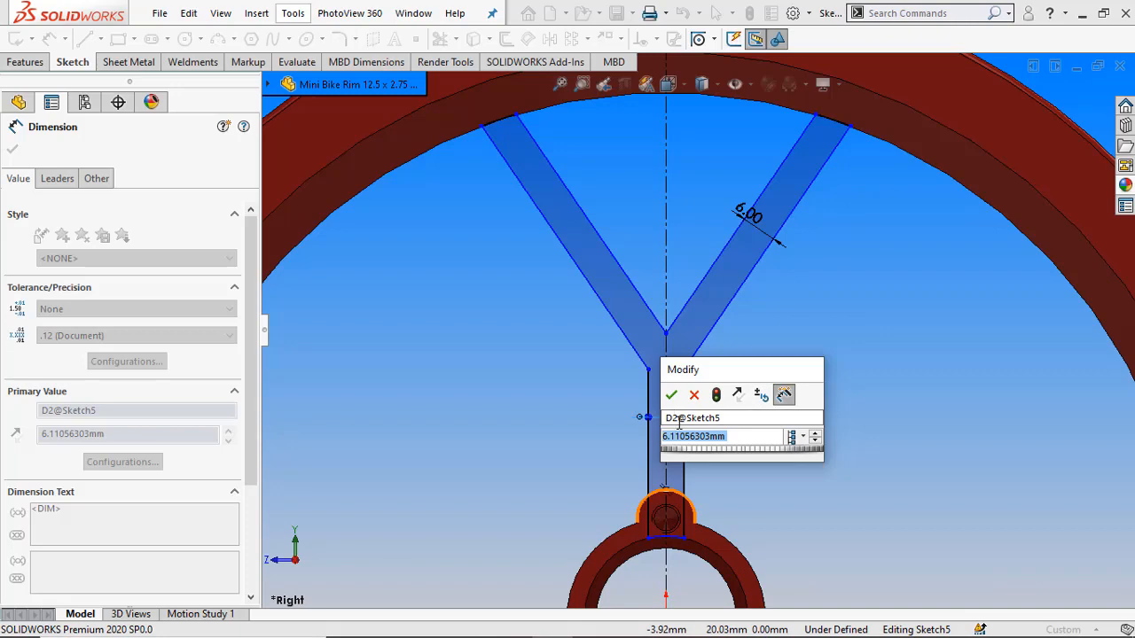
# - Set the spoke stem's width to 6 mm
pyautogui.write('6')
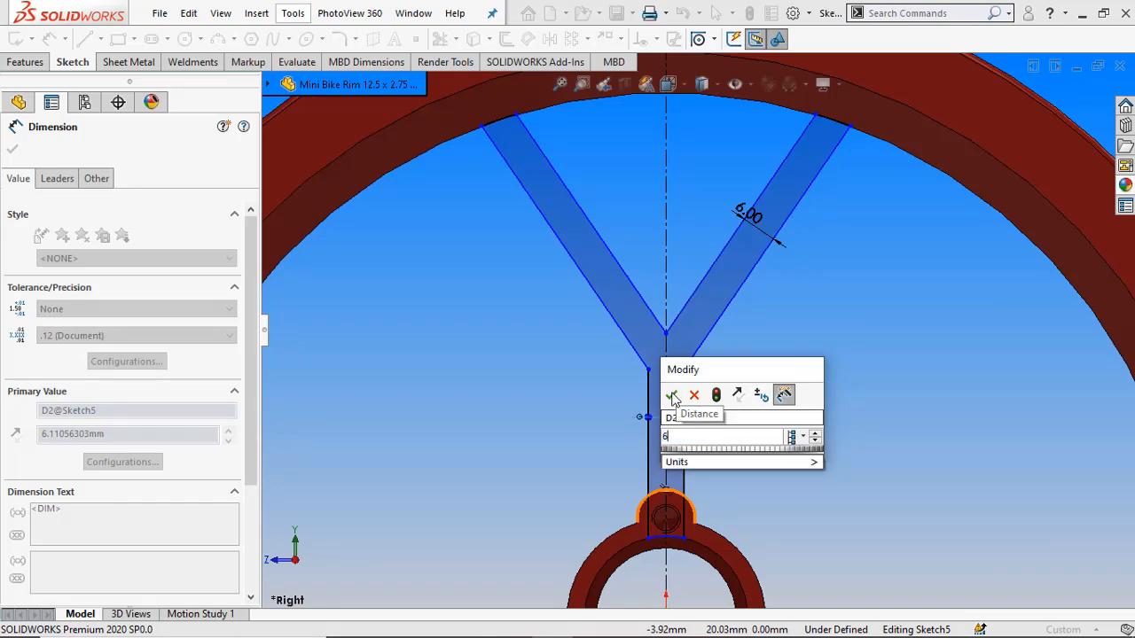
pyautogui.click(671, 395)
pyautogui.scroll(3, 847, 299)
pyautogui.scroll(-2, 729, 370)
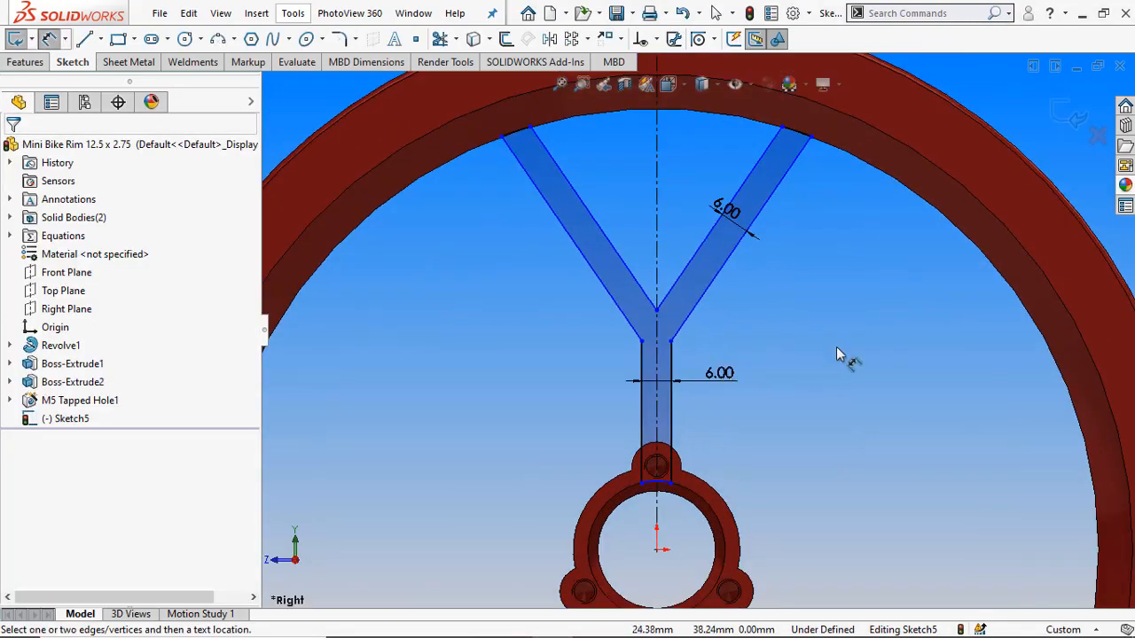
# - Add an angle dimension between the outer lines of the two spoke arms
pyautogui.click(689, 313)
pyautogui.click(626, 266)
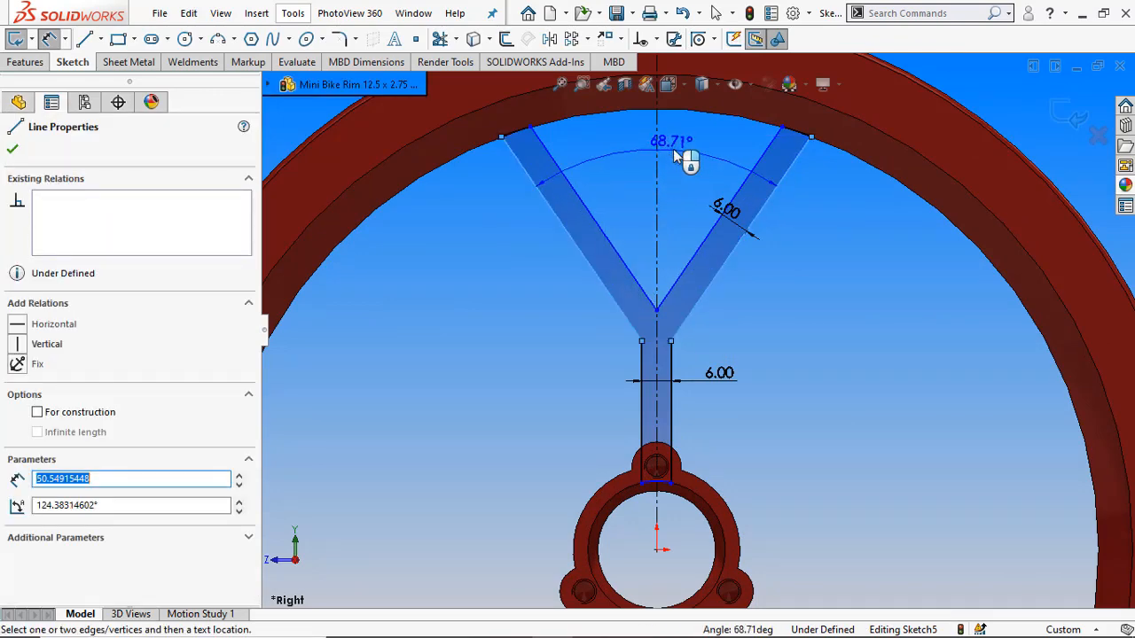
pyautogui.click(673, 149)
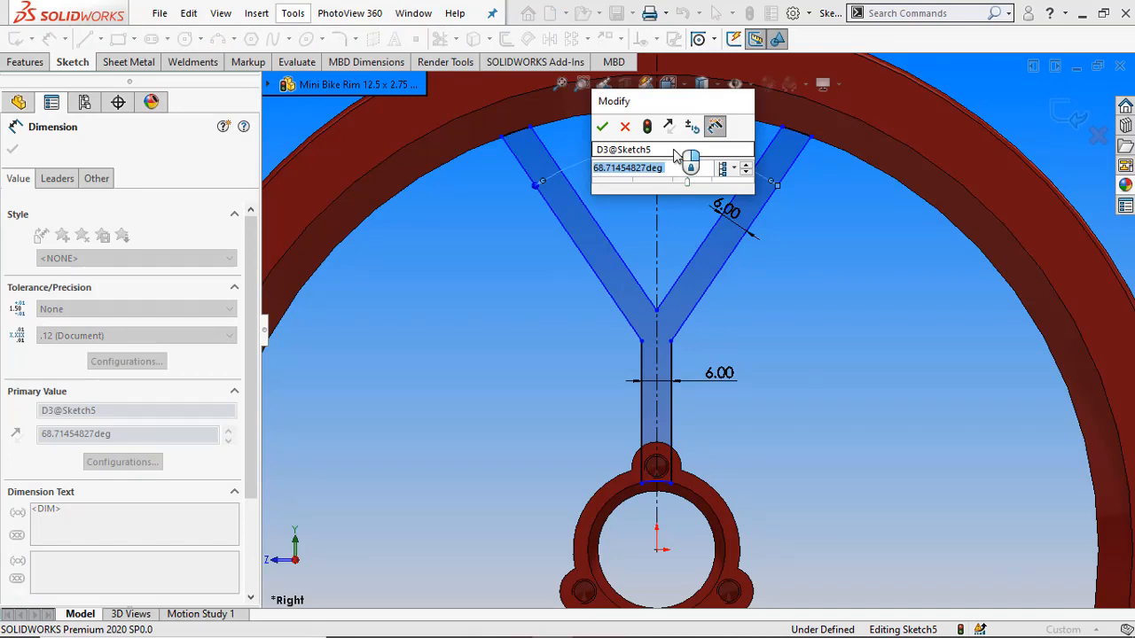
# - Try setting the angle between the spoke arms to 60°, and undo that value change
pyautogui.write('60')
pyautogui.press('Return')
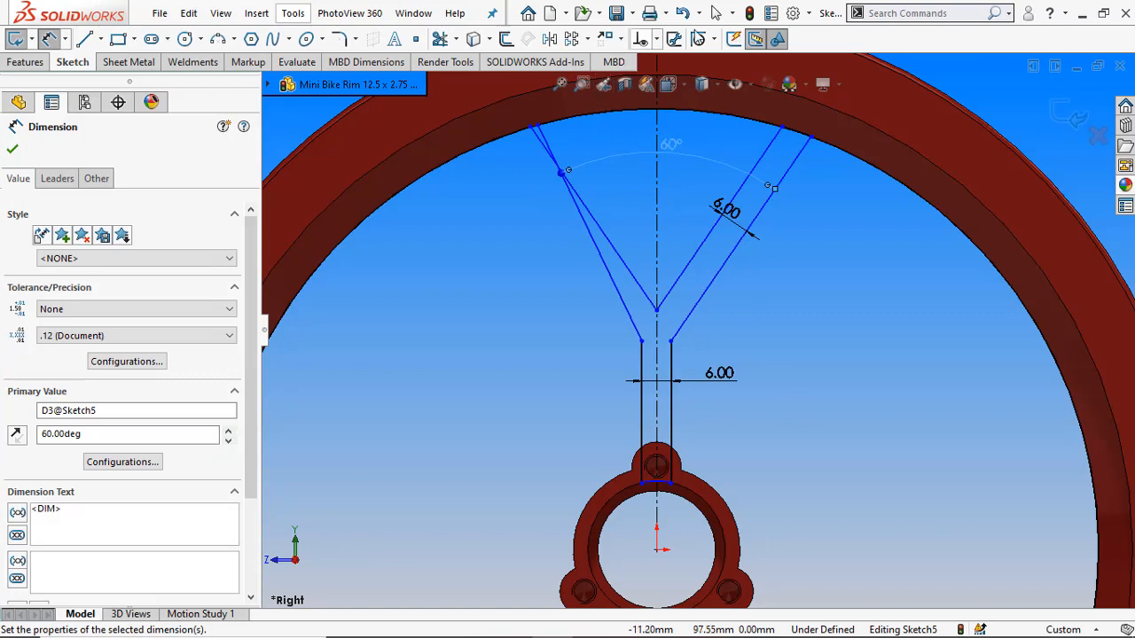
pyautogui.click(685, 13)
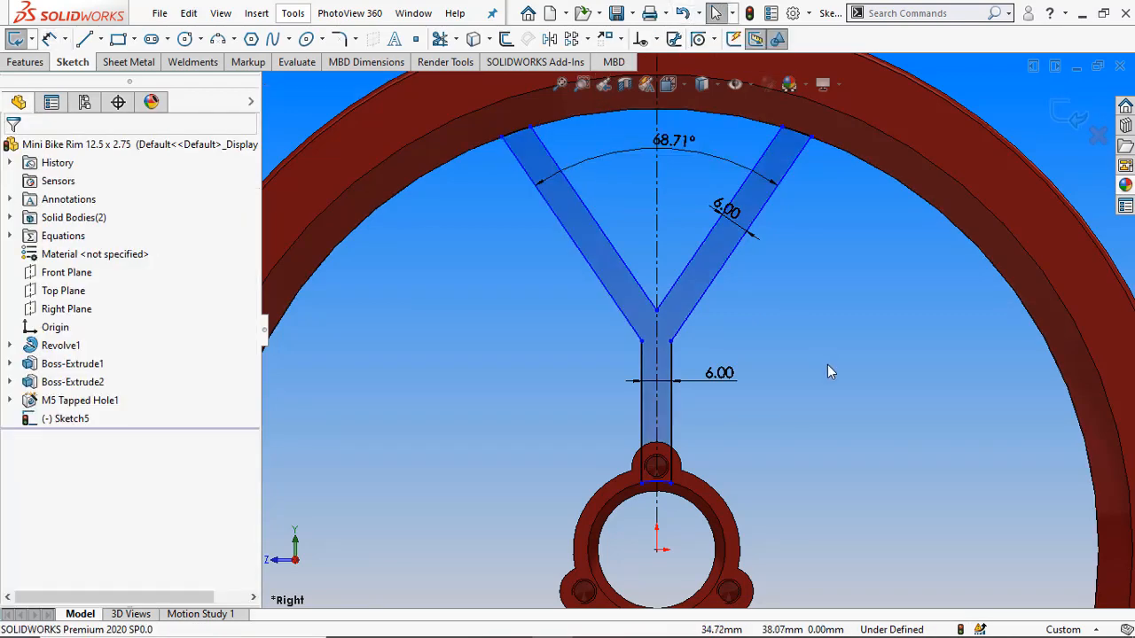
# - Add a symmetric relation between the outer lines of the two spoke arms about the vertical centerline
pyautogui.click(708, 288)
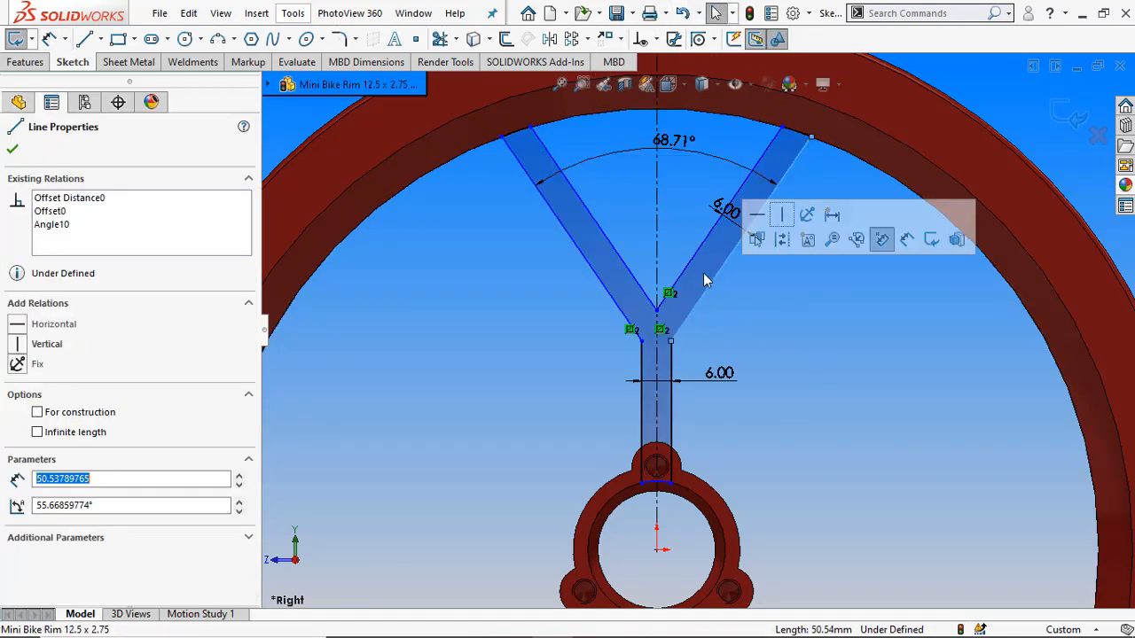
pyautogui.click(623, 41)
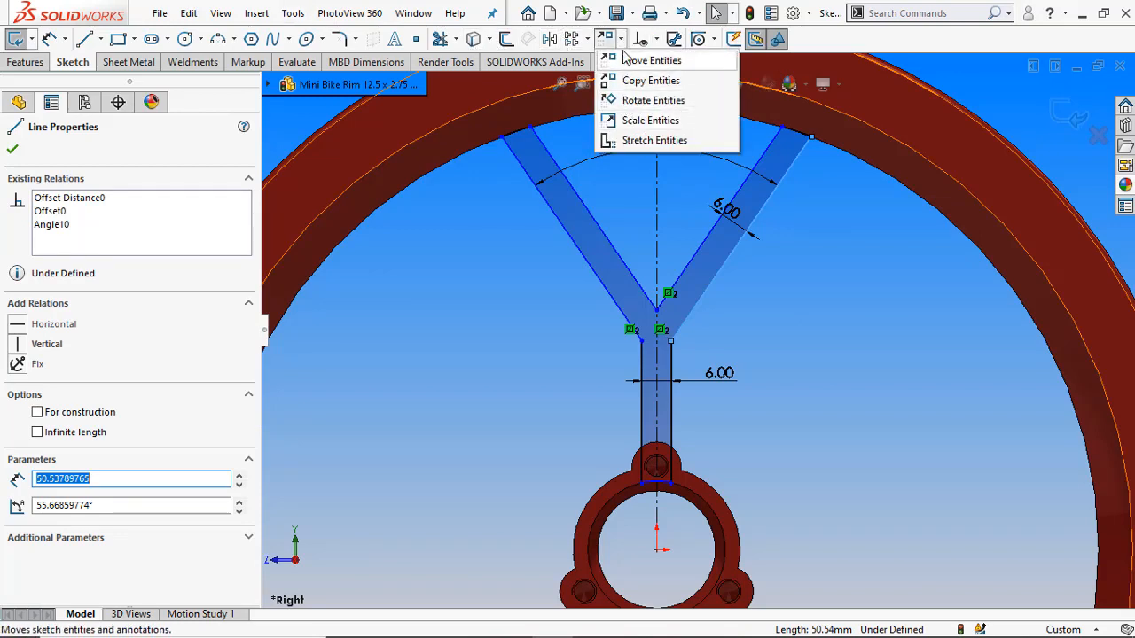
pyautogui.click(657, 40)
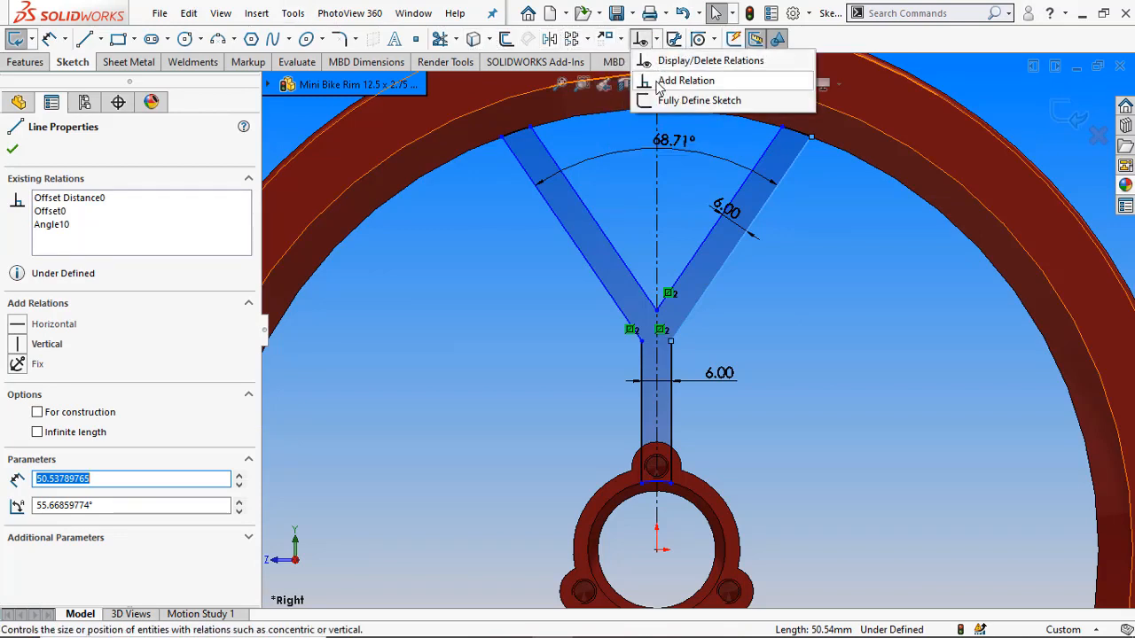
pyautogui.click(685, 81)
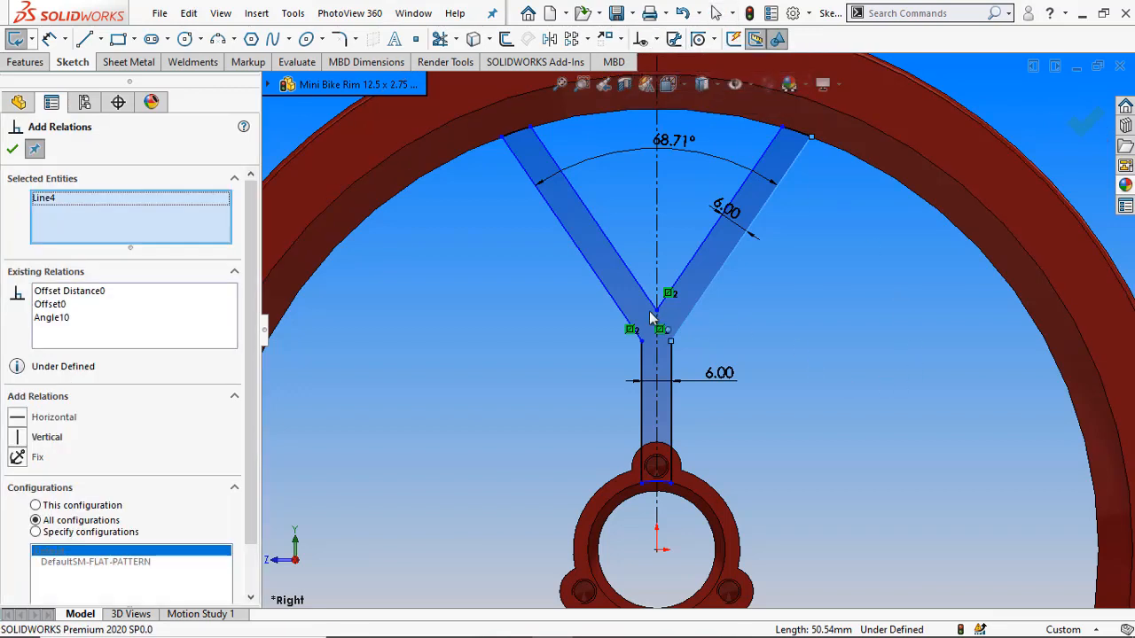
pyautogui.click(609, 291)
pyautogui.click(657, 228)
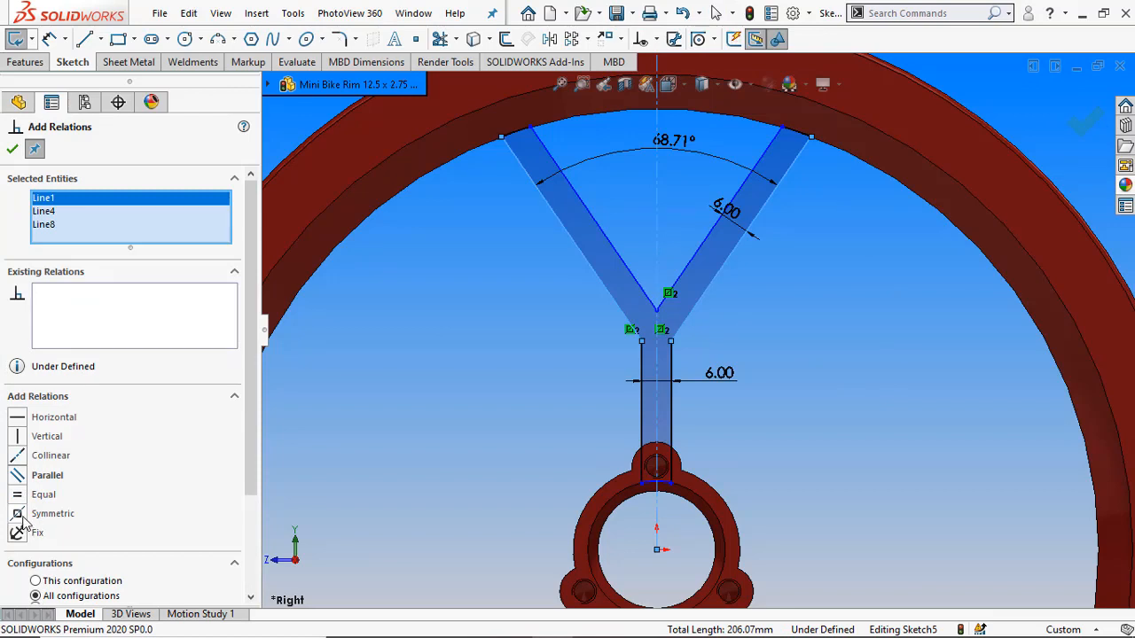
pyautogui.click(18, 514)
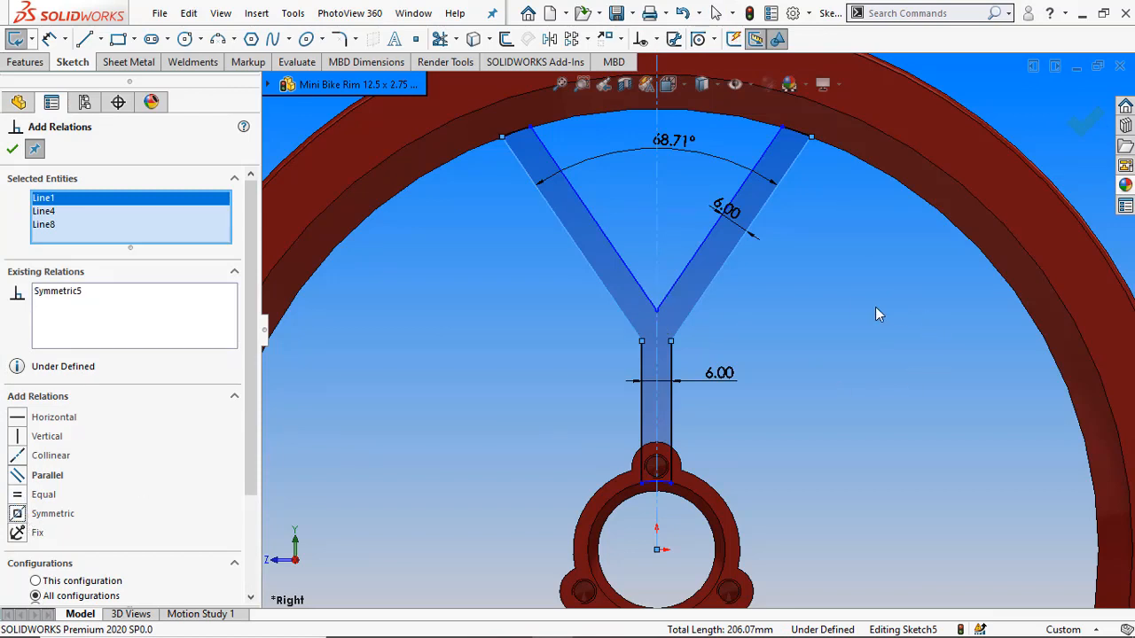
# - Make the inner lines of the two spoke arms symmetric about the vertical centerline
pyautogui.click(701, 255)
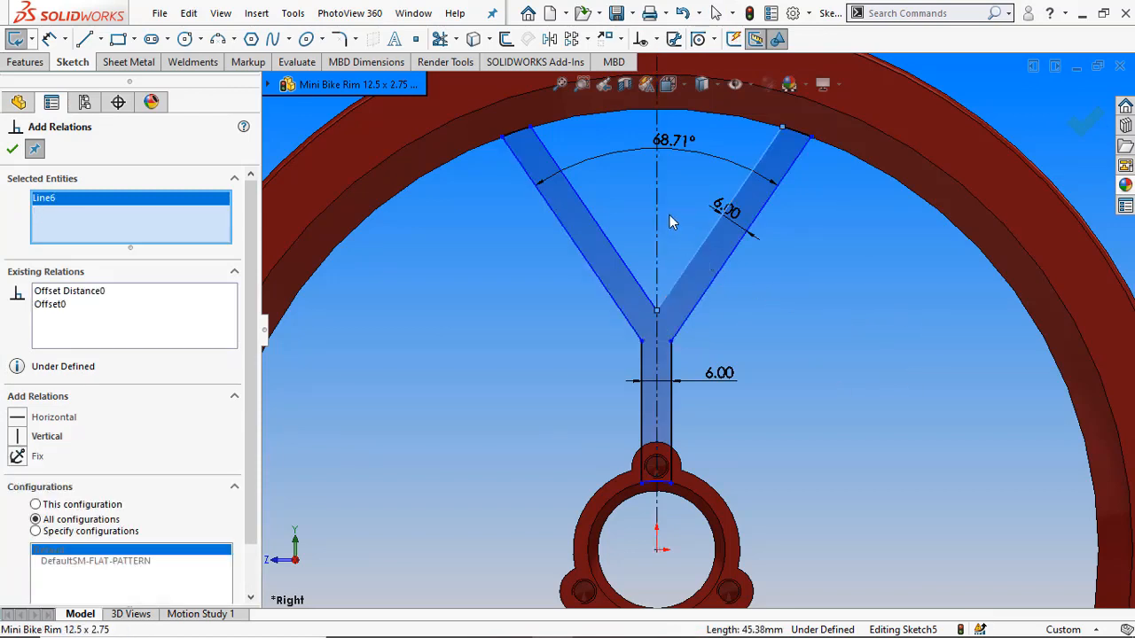
pyautogui.click(600, 235)
pyautogui.click(602, 232)
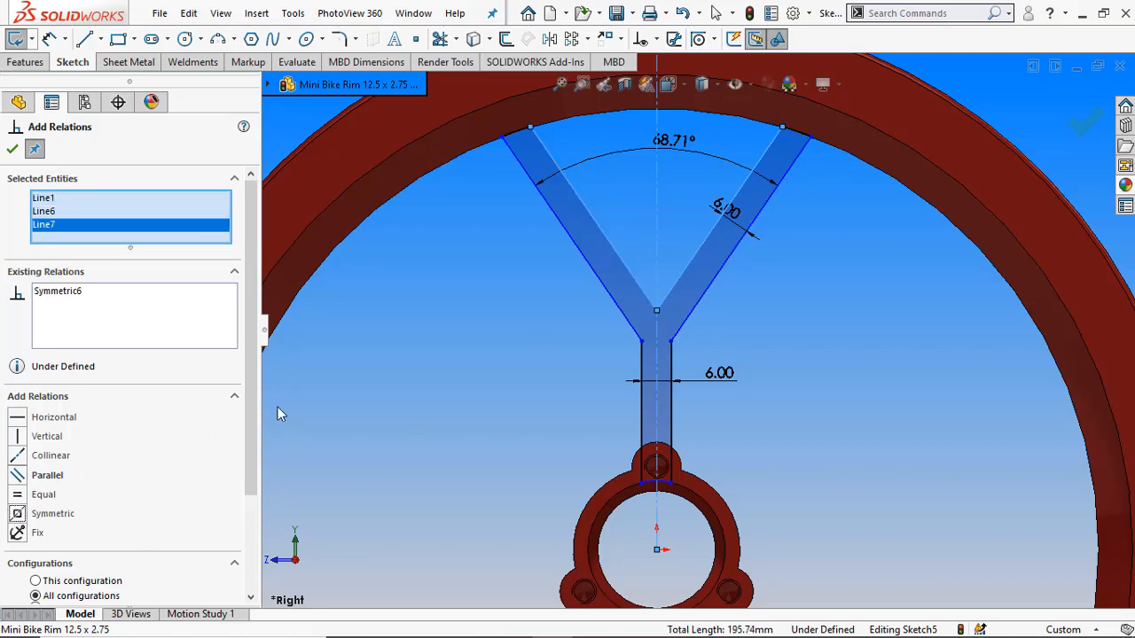
pyautogui.click(13, 150)
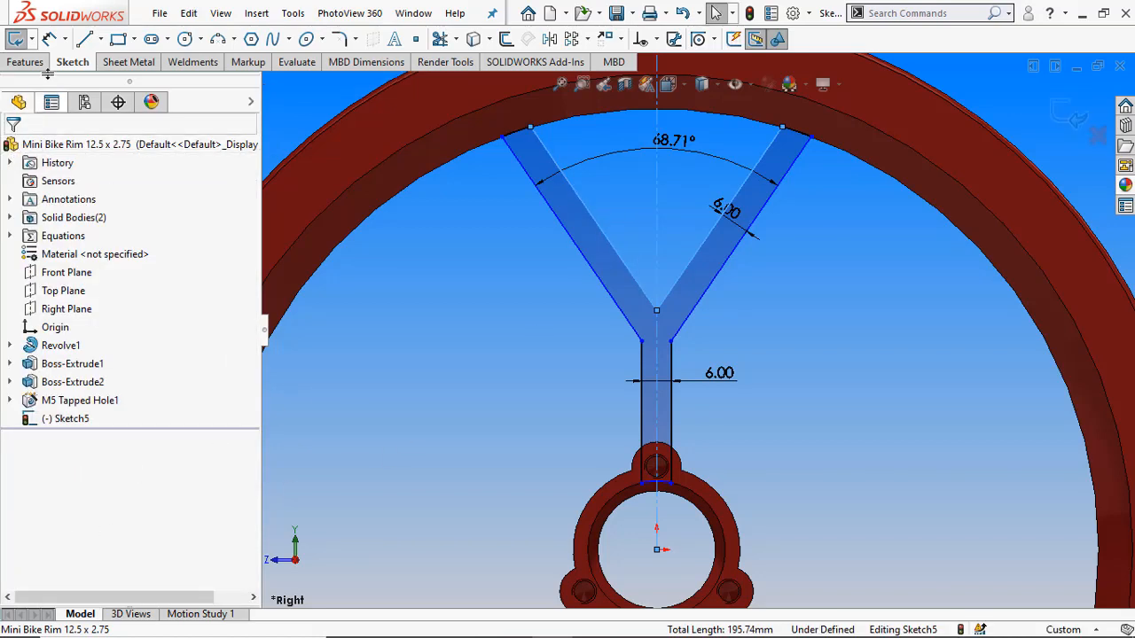
# - Dimension the vertical distance from the origin to the inner fork point of the Y spoke as 50 mm
pyautogui.click(49, 38)
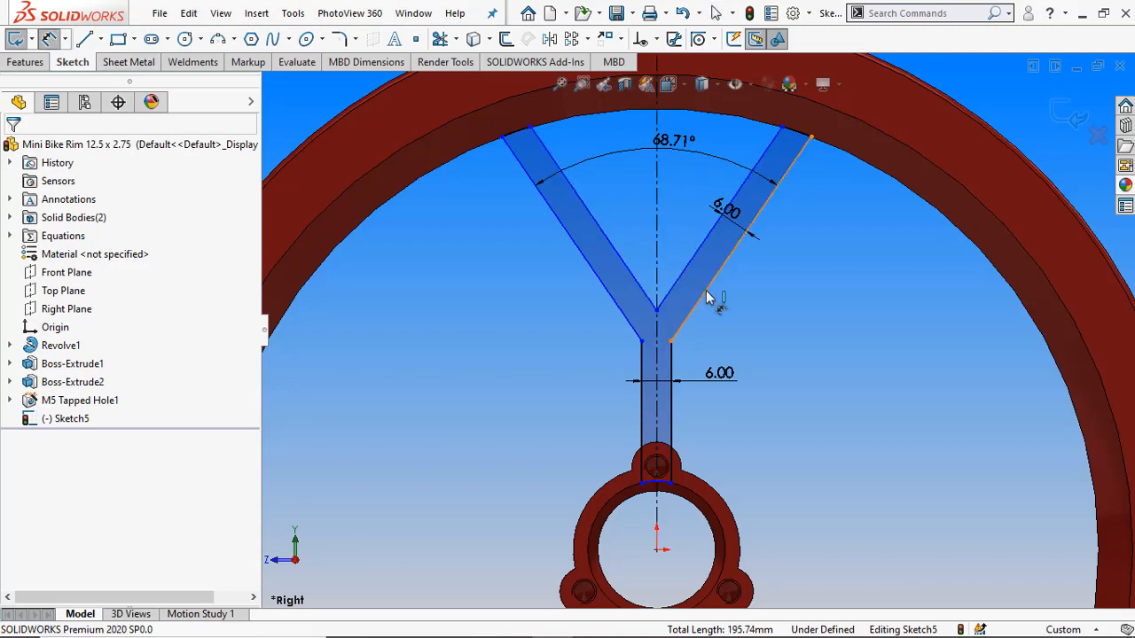
pyautogui.click(657, 327)
pyautogui.click(657, 550)
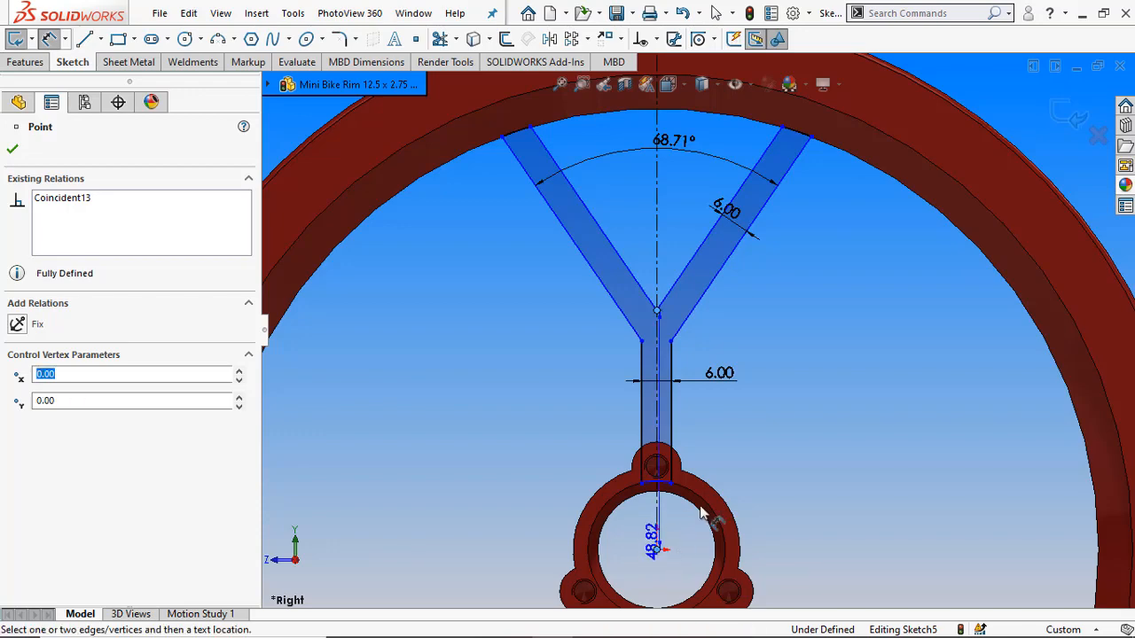
pyautogui.click(793, 483)
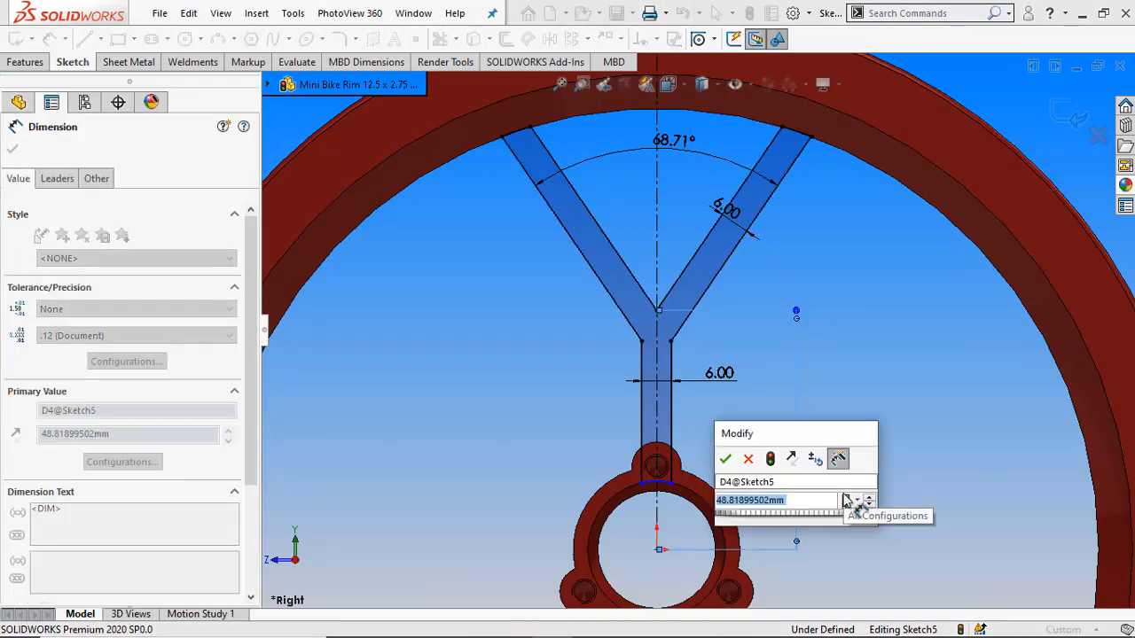
pyautogui.write('50')
pyautogui.press('Return')
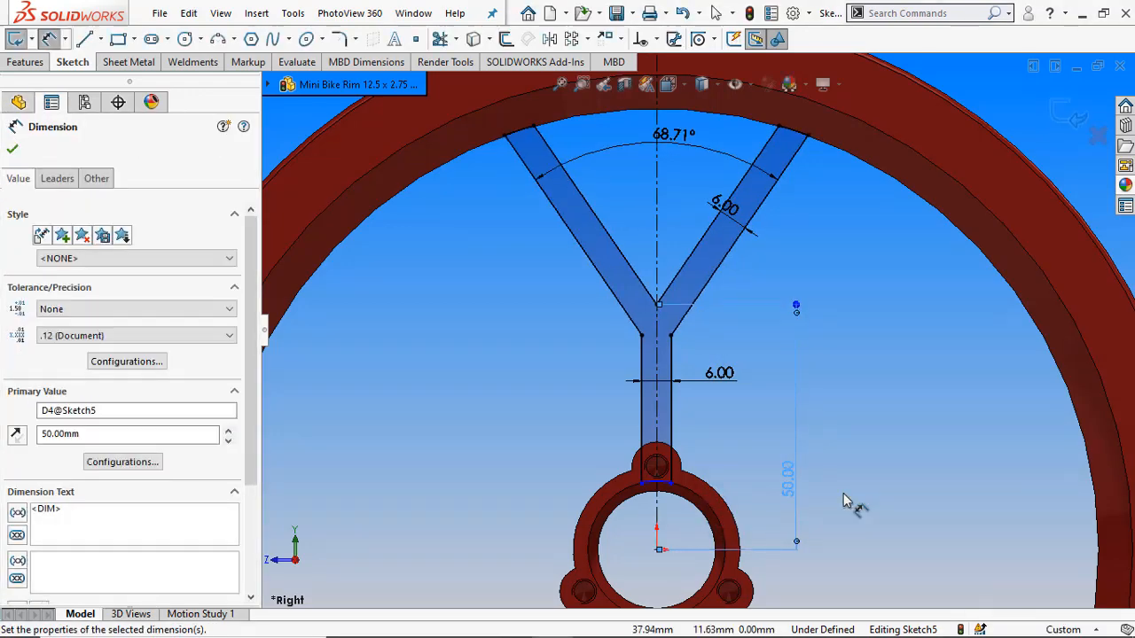
pyautogui.click(921, 475)
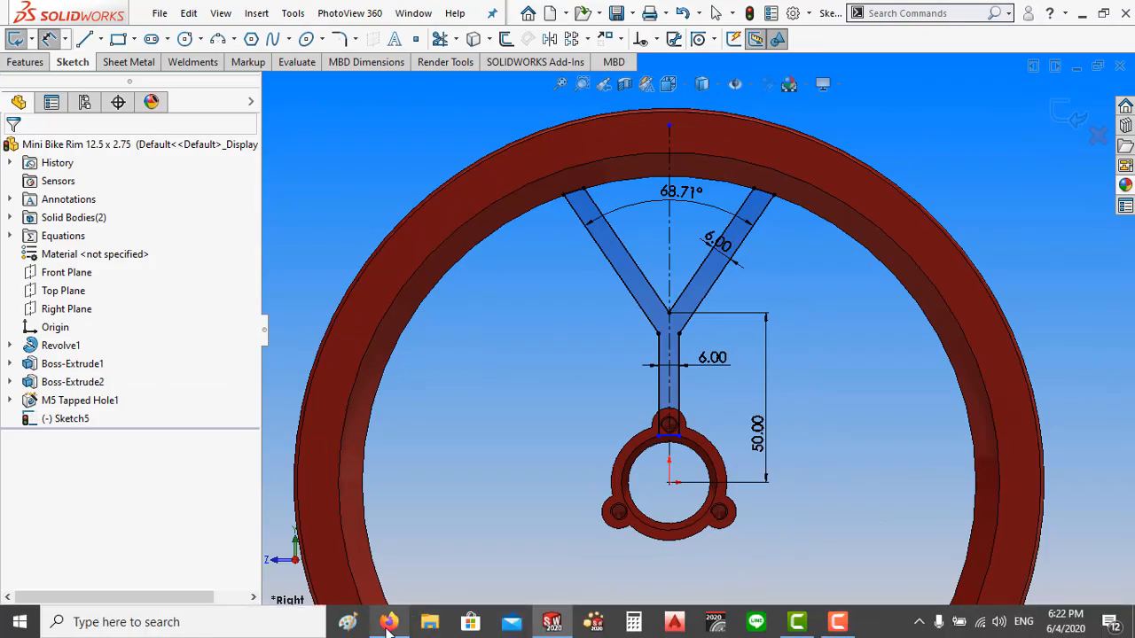
# - Check the wheel hub photo in Firefox, return to SOLIDWORKS and set the origin-to-fork distance to 45 mm
pyautogui.click(388, 622)
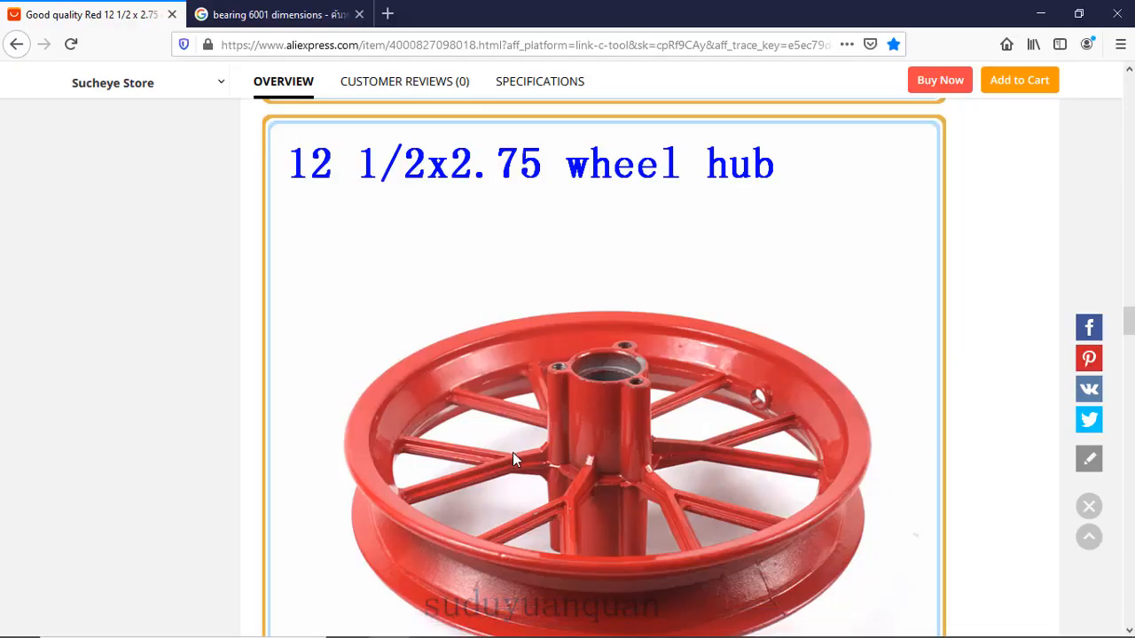
pyautogui.click(551, 622)
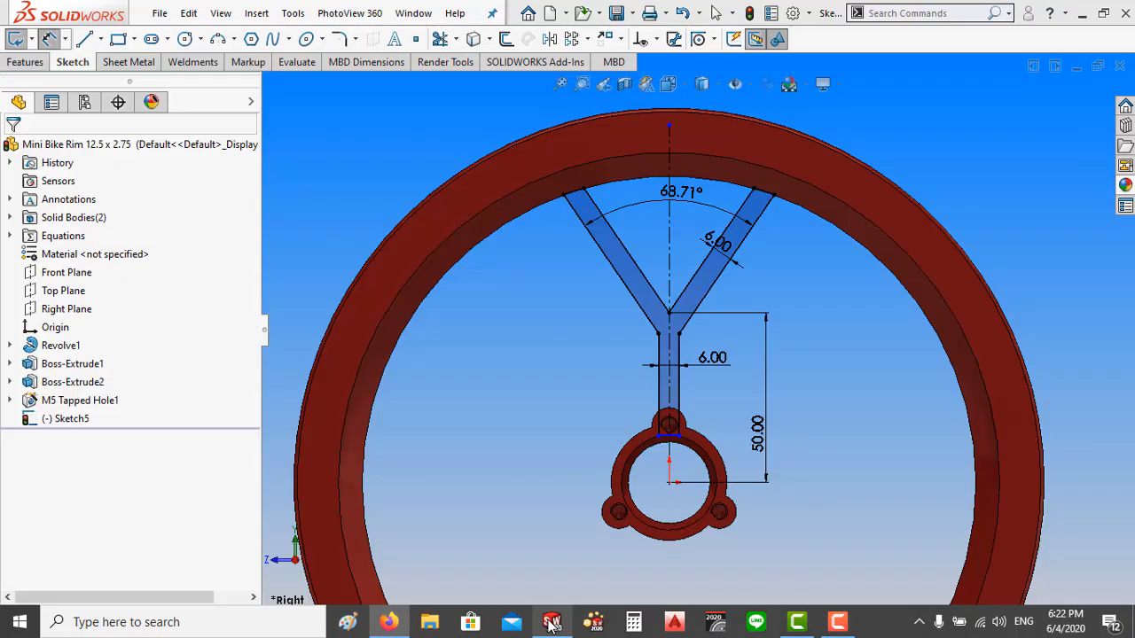
pyautogui.doubleClick(760, 436)
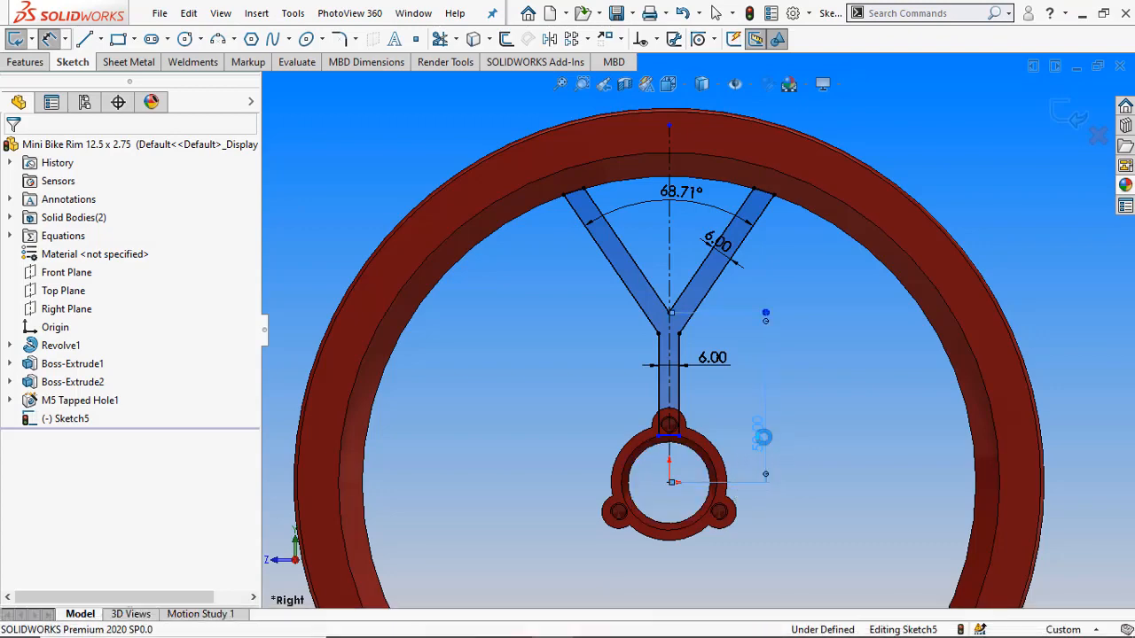
pyautogui.write('45')
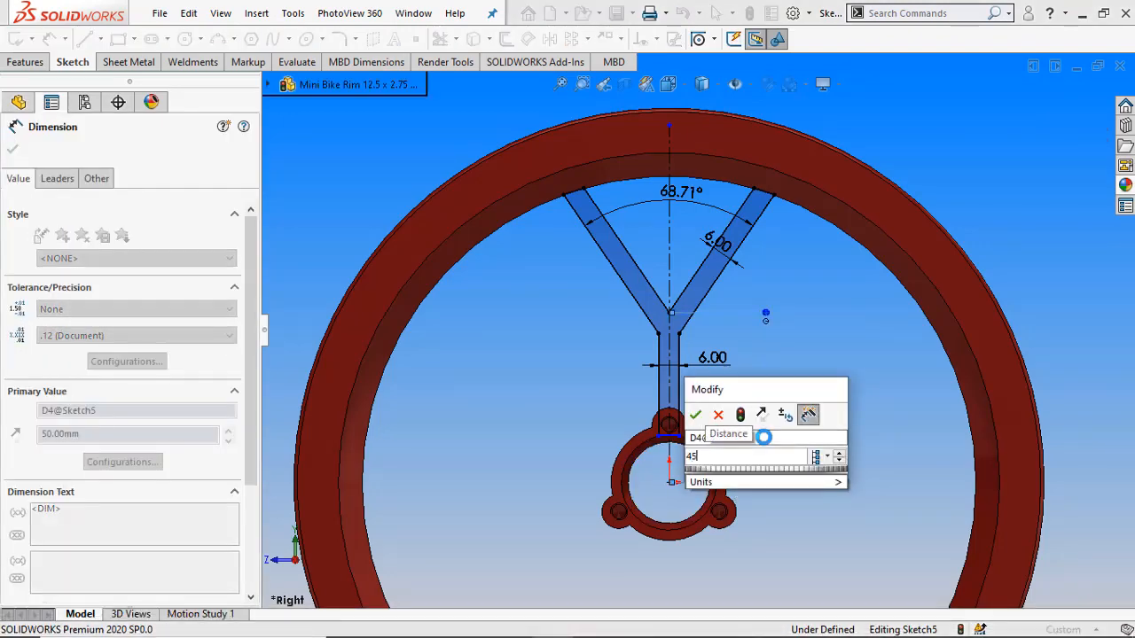
pyautogui.press('Return')
pyautogui.click(819, 343)
# - Compare the spoke sketch's proportions with the wheel hub photo in Firefox, and return to SOLIDWORKS
pyautogui.scroll(4, 816, 306)
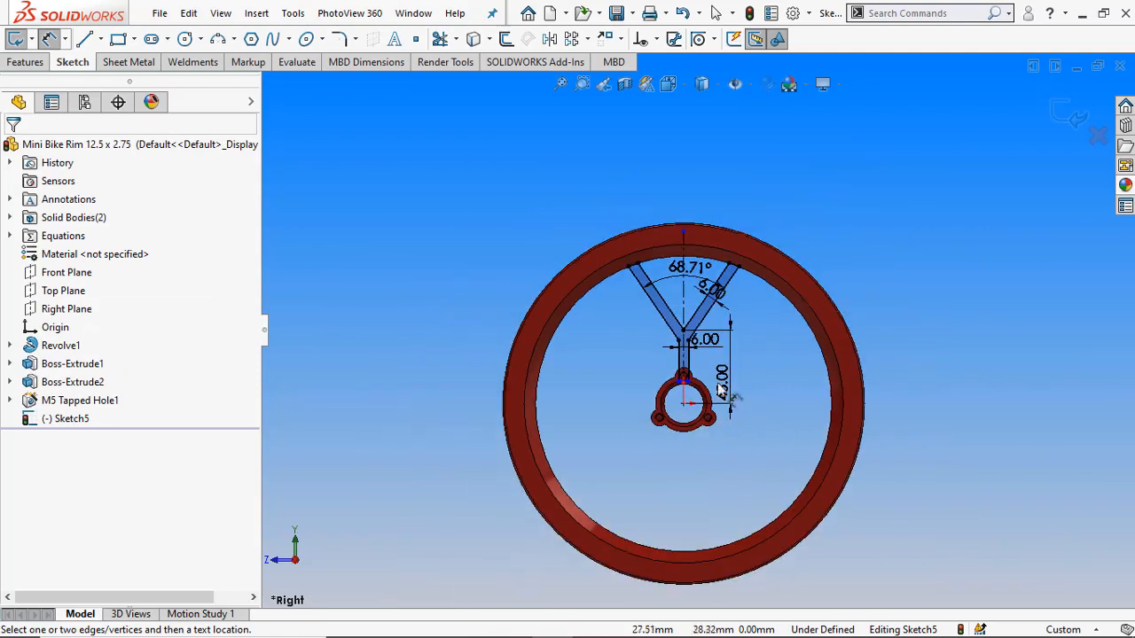
pyautogui.scroll(-3, 699, 412)
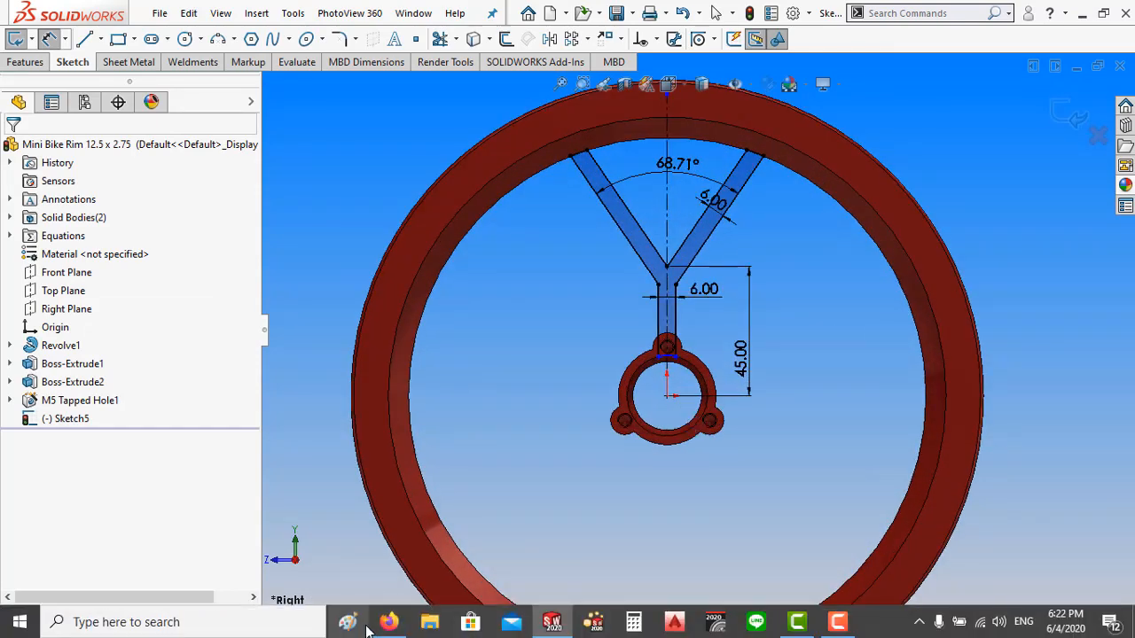
pyautogui.click(387, 625)
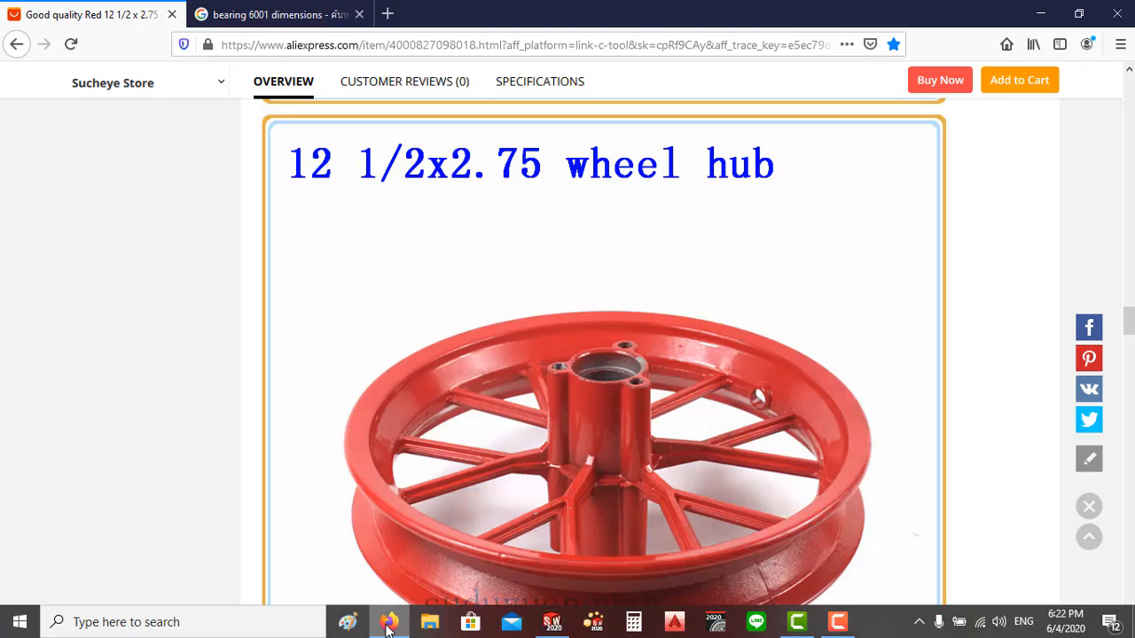
pyautogui.click(387, 624)
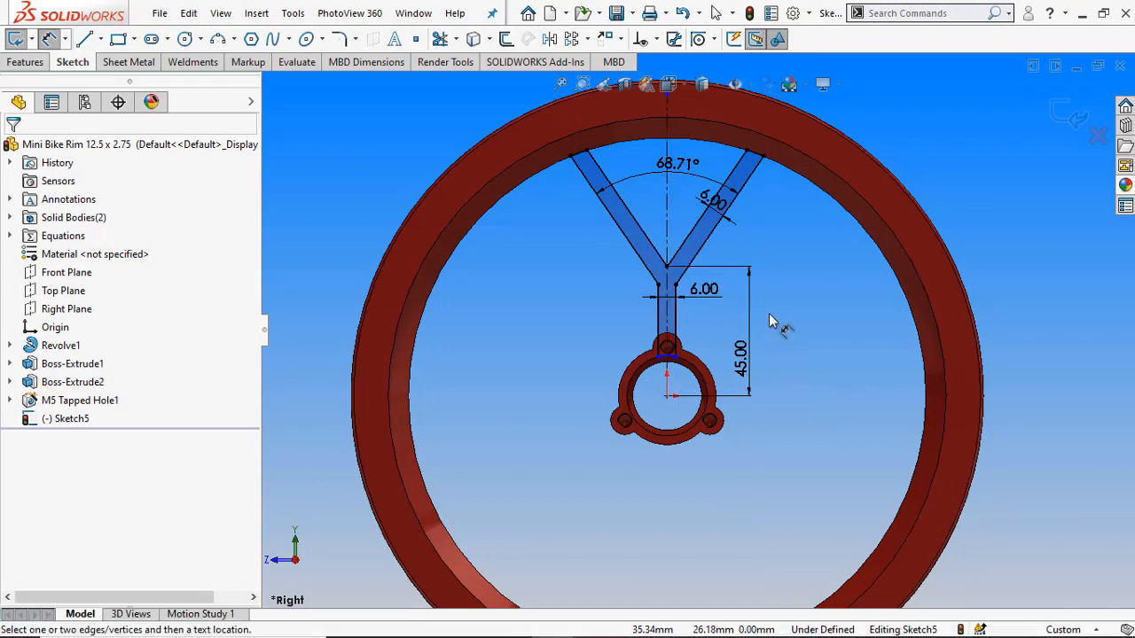
pyautogui.scroll(2, 758, 337)
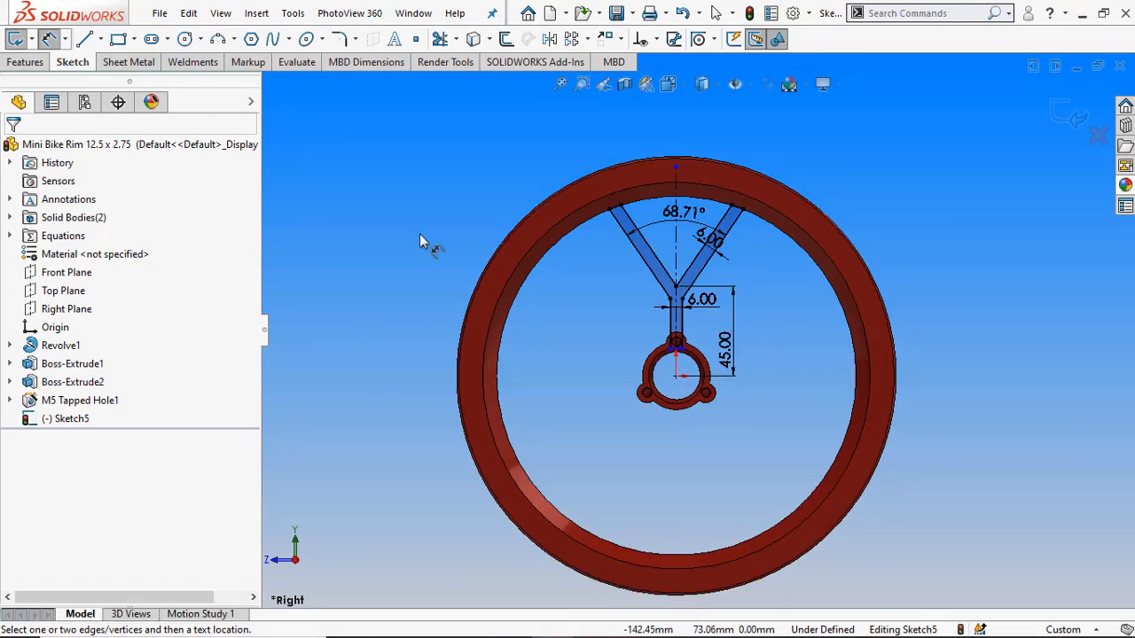
# - Extrude the Y-shaped spoke profile as a boss with the Mid Plane end condition and a 4 mm depth
pyautogui.click(25, 61)
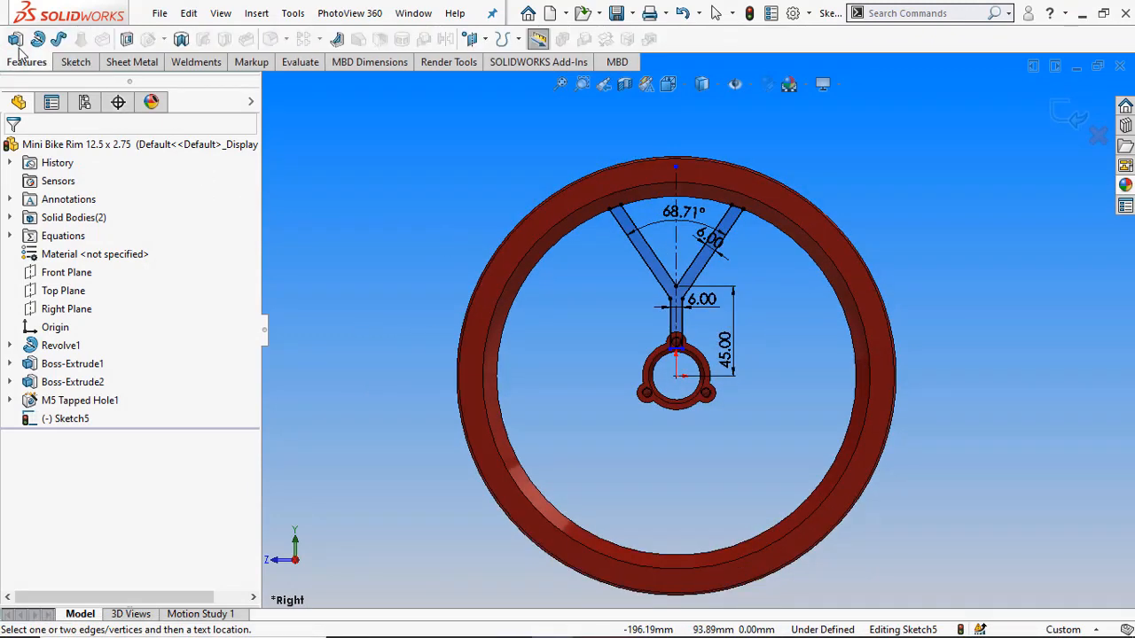
pyautogui.click(16, 38)
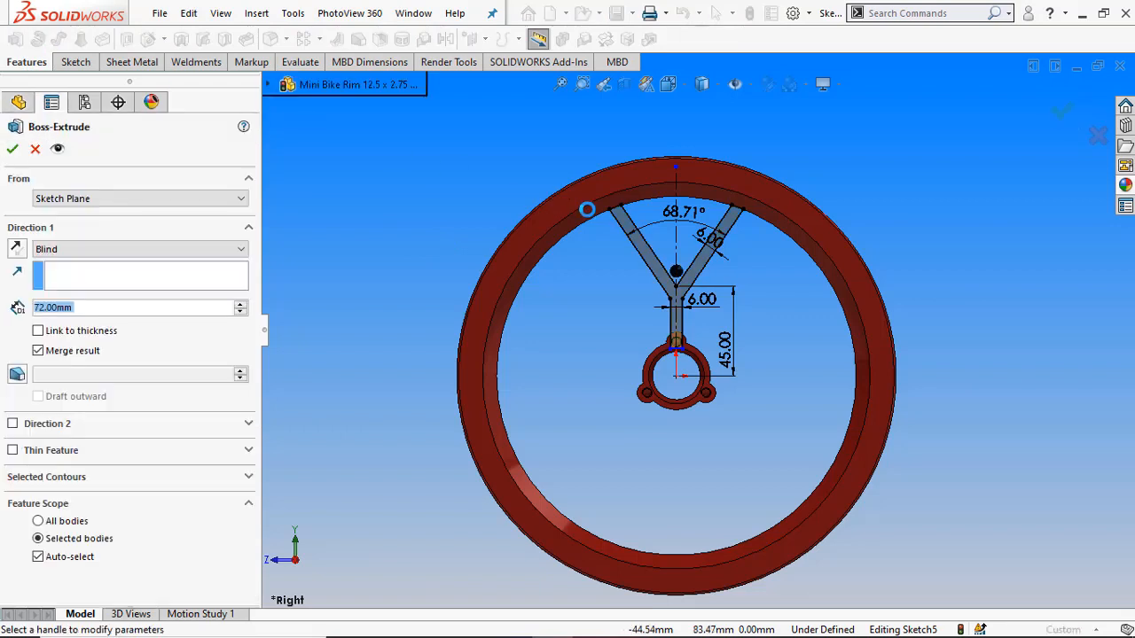
pyautogui.click(100, 251)
pyautogui.click(75, 330)
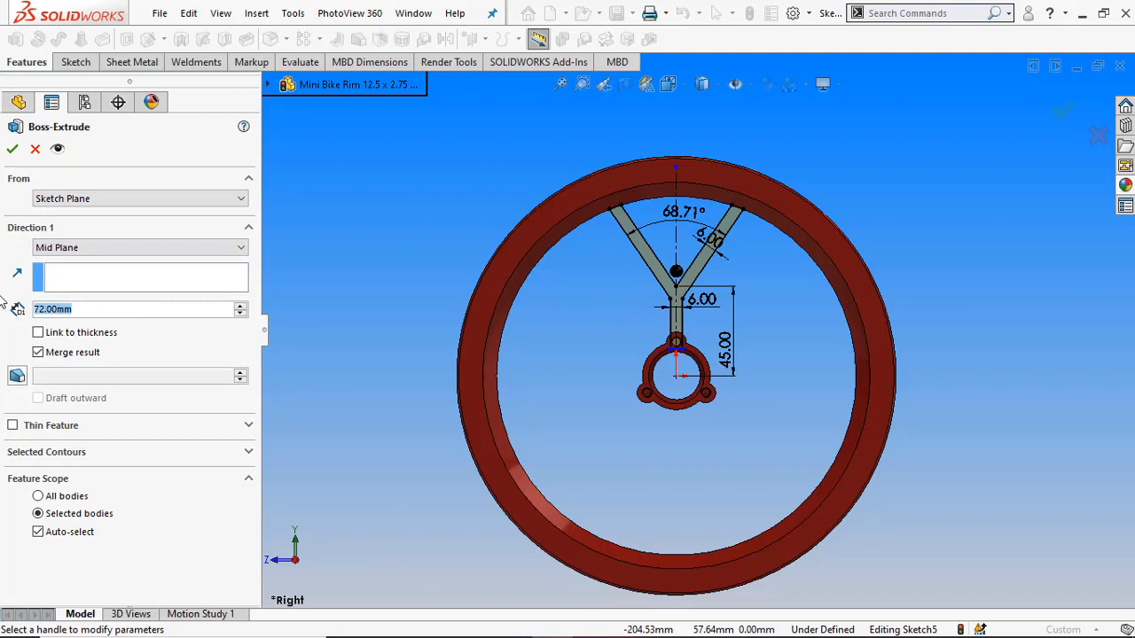
pyautogui.write('4')
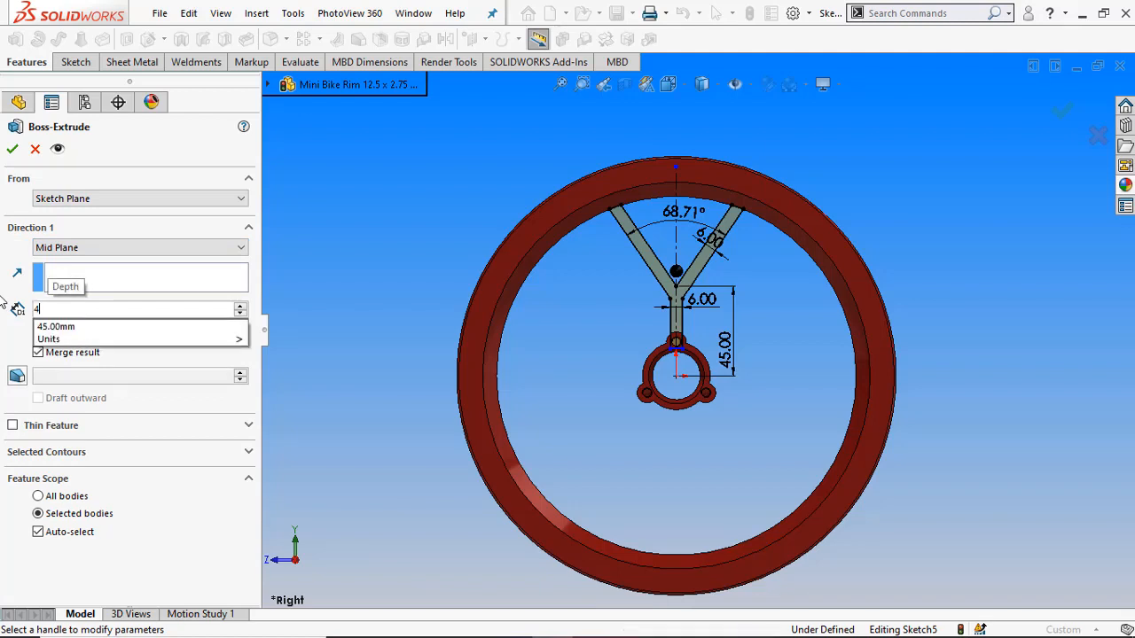
pyautogui.press('Return')
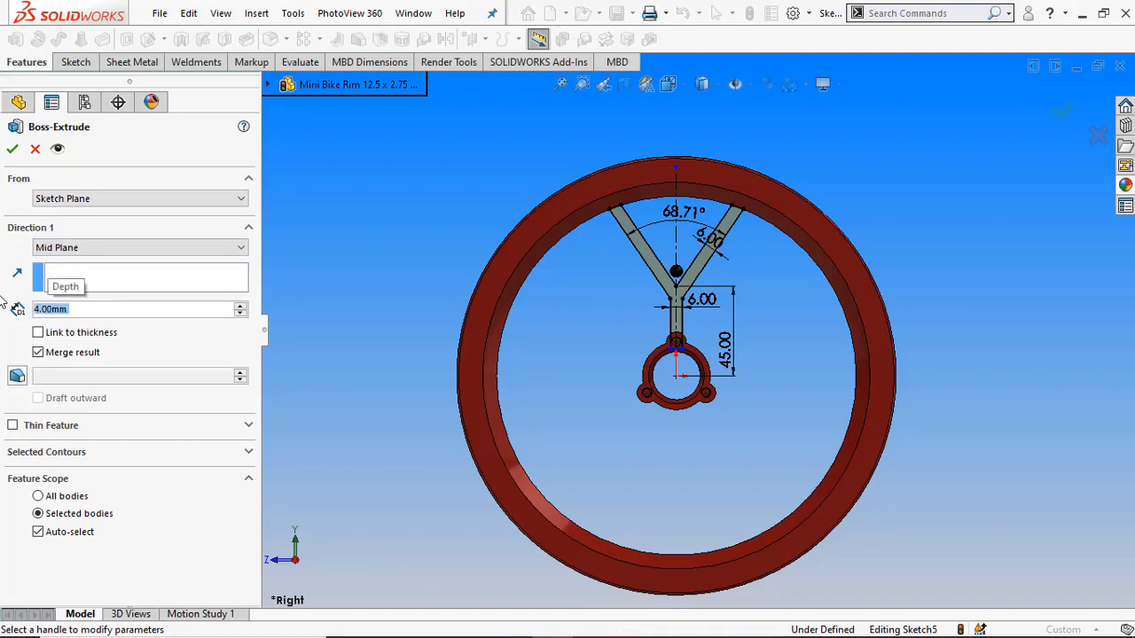
pyautogui.click(12, 153)
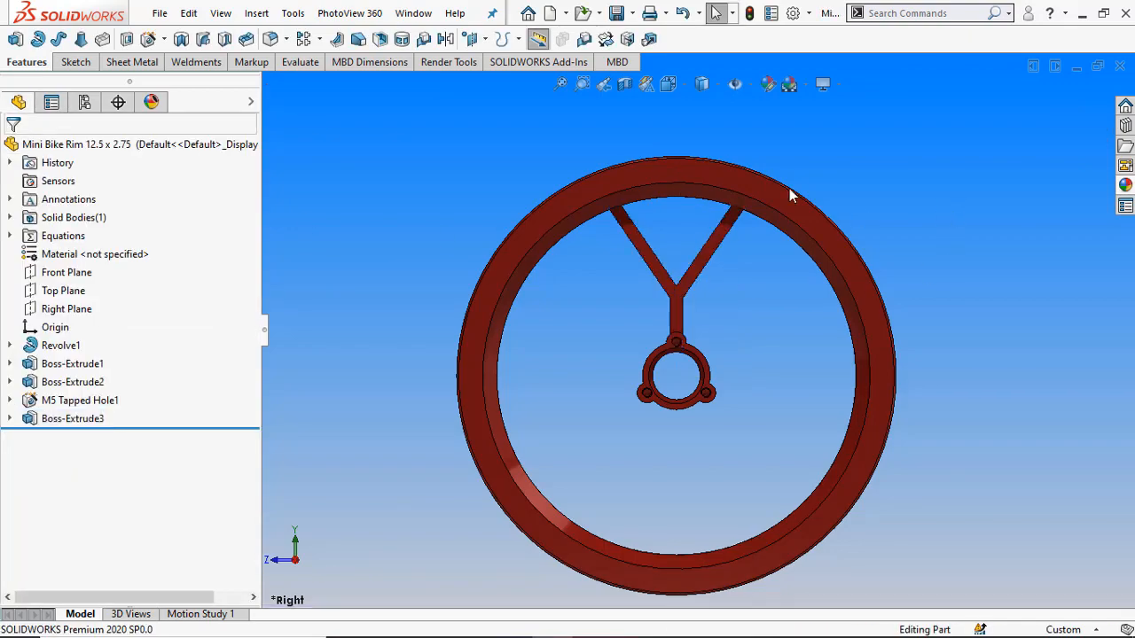
# - Start a fillet on the spoke arm's corner edge at the rim and extend the selection to the spoke's related corner edges
pyautogui.moveTo(762, 210); pyautogui.dragTo(707, 35, button='middle')
pyautogui.scroll(-4, 698, 207)
pyautogui.moveTo(701, 229)
pyautogui.mouseDown(button='middle')
pyautogui.moveTo(680, 230)
pyautogui.moveTo(758, 260)
pyautogui.moveTo(696, 230)
pyautogui.mouseUp(button='middle')
pyautogui.scroll(4, 696, 230)
pyautogui.scroll(-6, 699, 351)
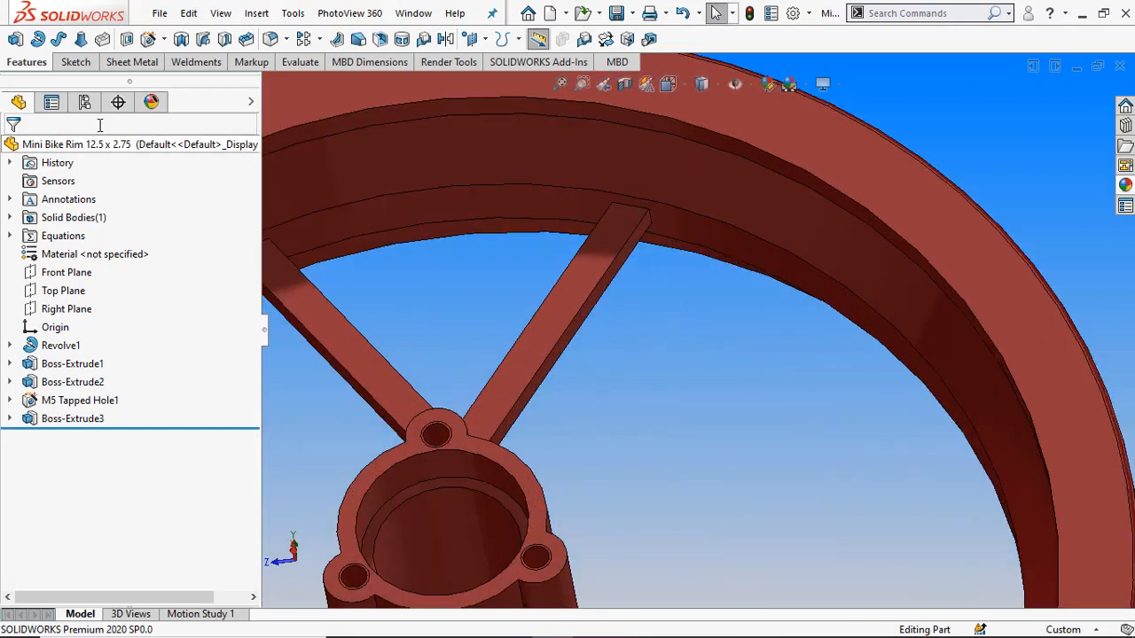
pyautogui.click(271, 39)
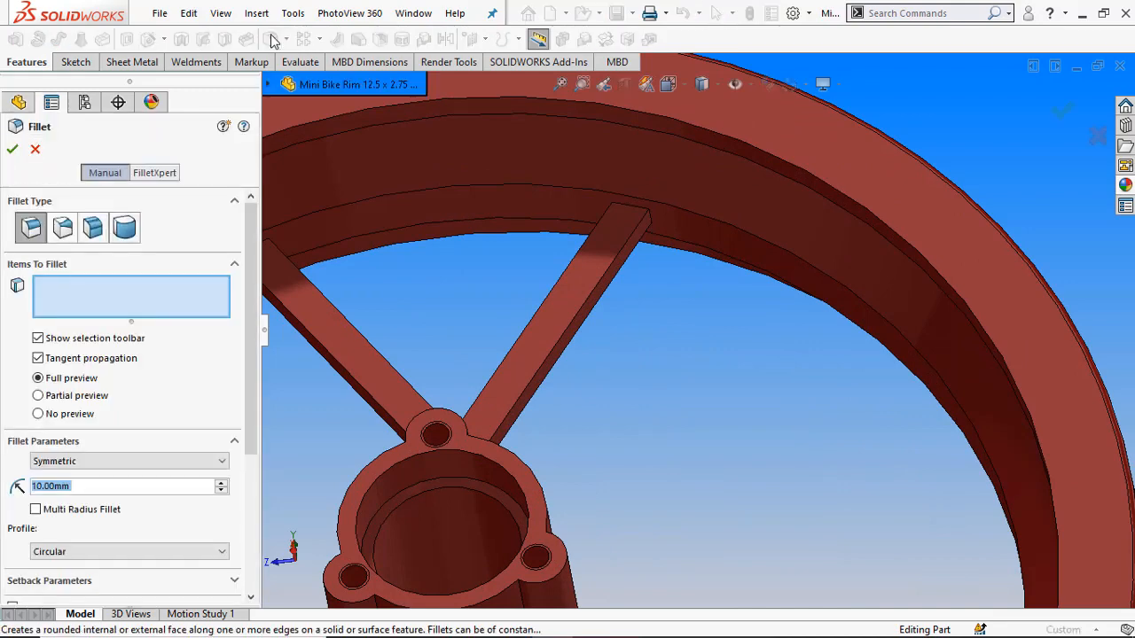
pyautogui.click(652, 222)
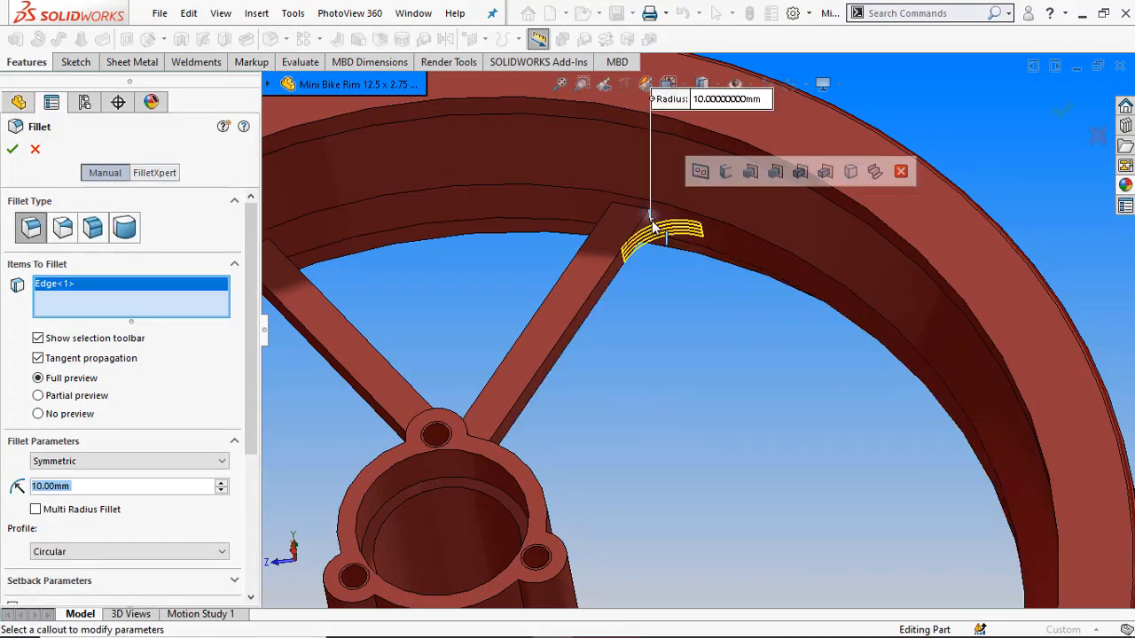
pyautogui.click(727, 172)
# - Set the radius of the spoke's corner edge fillets to 3 mm and apply the fillet
pyautogui.scroll(3, 664, 218)
pyautogui.scroll(3, 620, 362)
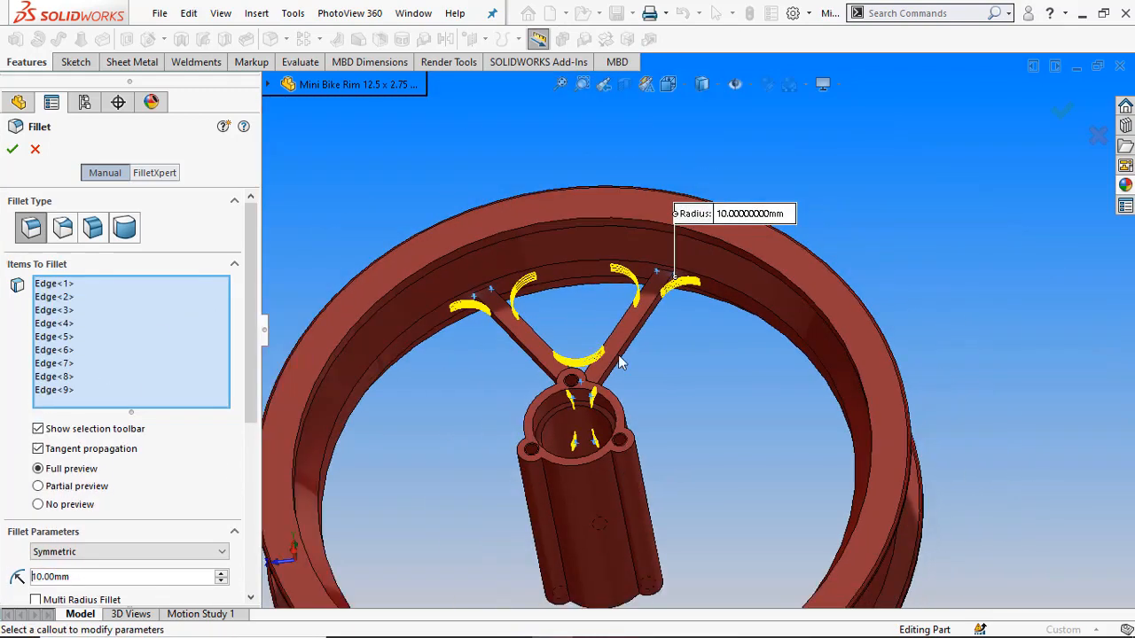
pyautogui.moveTo(620, 361); pyautogui.dragTo(651, 384, button='middle')
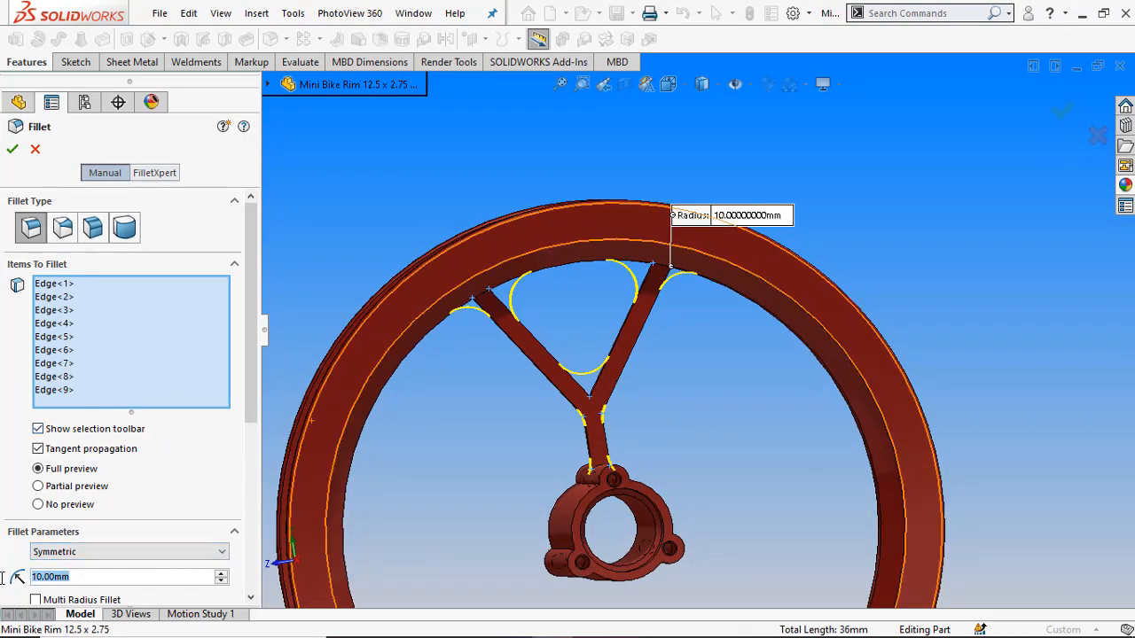
pyautogui.write('3')
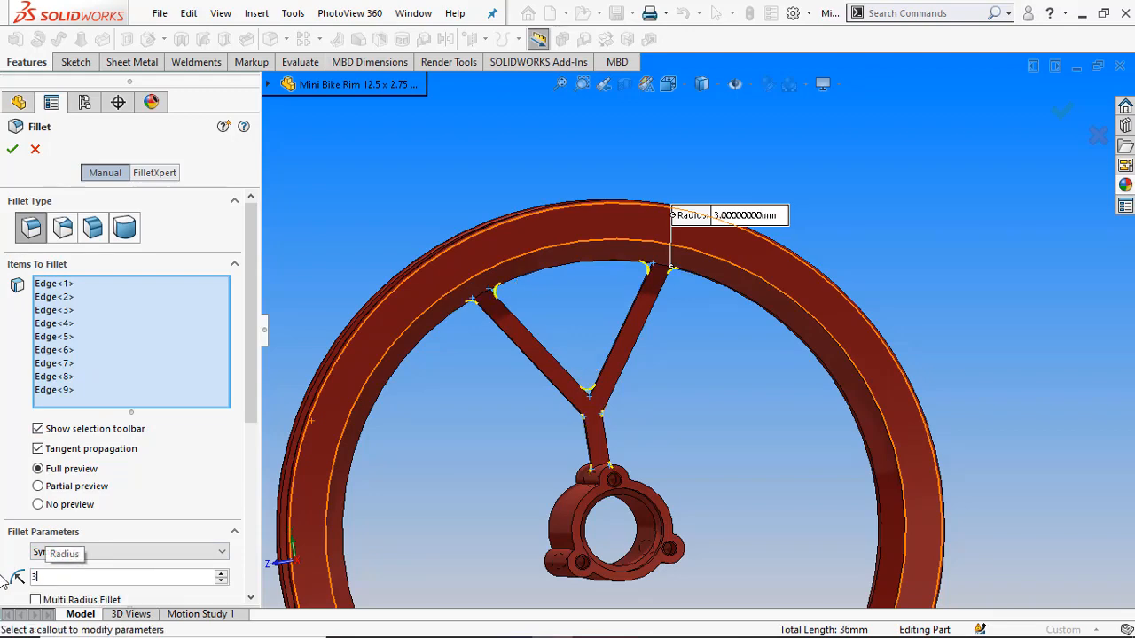
pyautogui.press('Return')
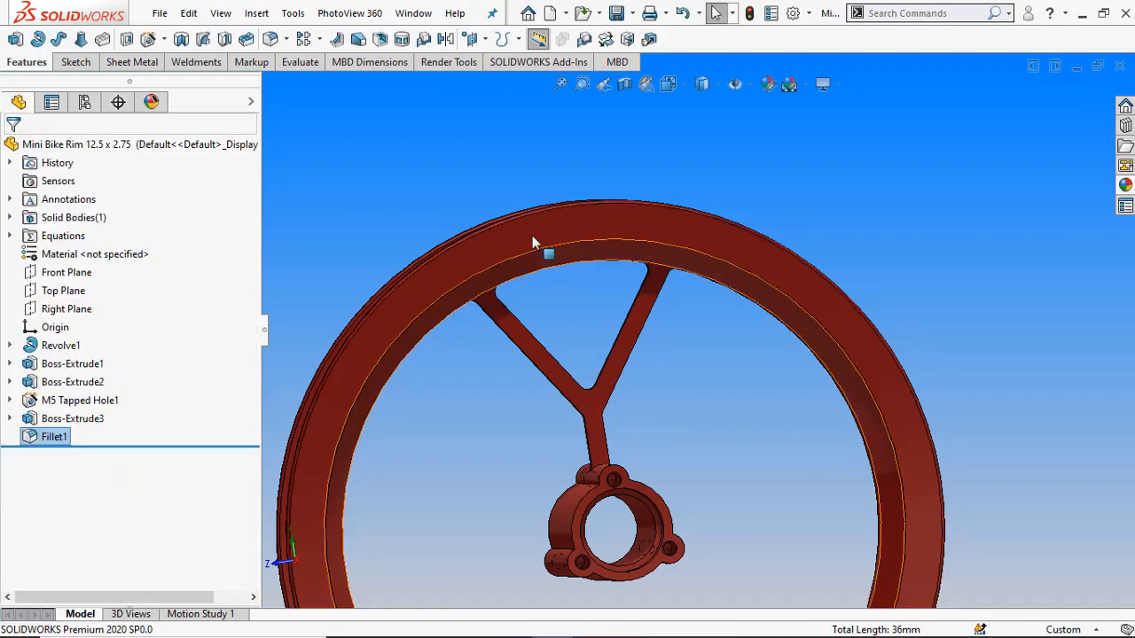
# - Inspect the filleted spoke, compare it with the wheel hub photos in Firefox, and return to SOLIDWORKS
pyautogui.moveTo(669, 195); pyautogui.dragTo(742, 191, button='middle')
pyautogui.scroll(5, 515, 377)
pyautogui.scroll(-4, 683, 433)
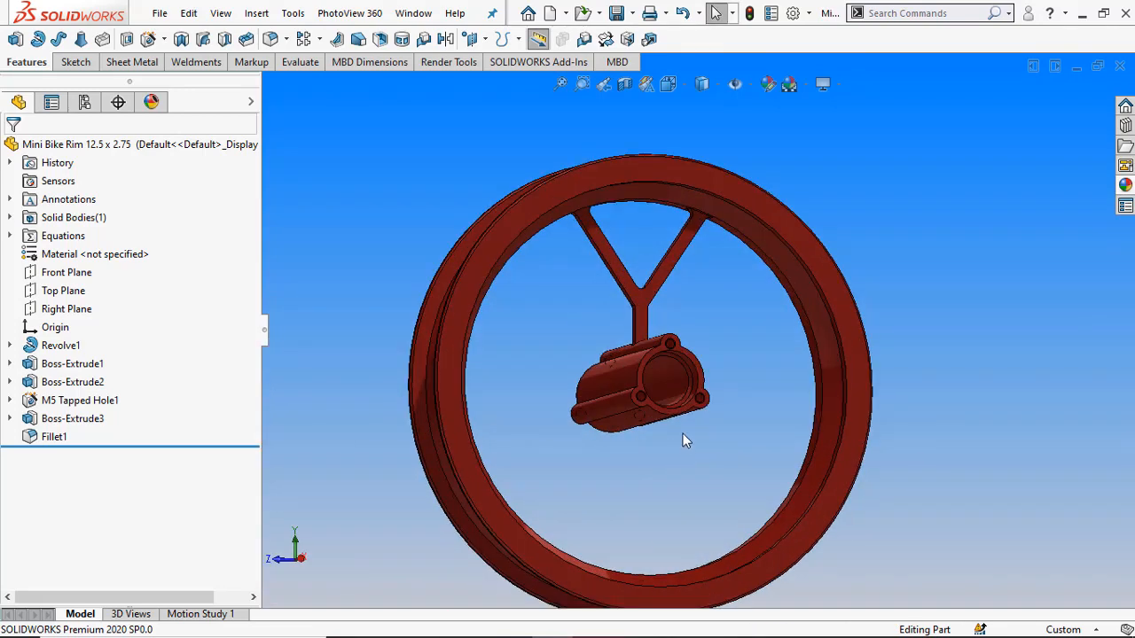
pyautogui.moveTo(727, 349); pyautogui.dragTo(714, 337, button='middle')
pyautogui.moveTo(511, 626)
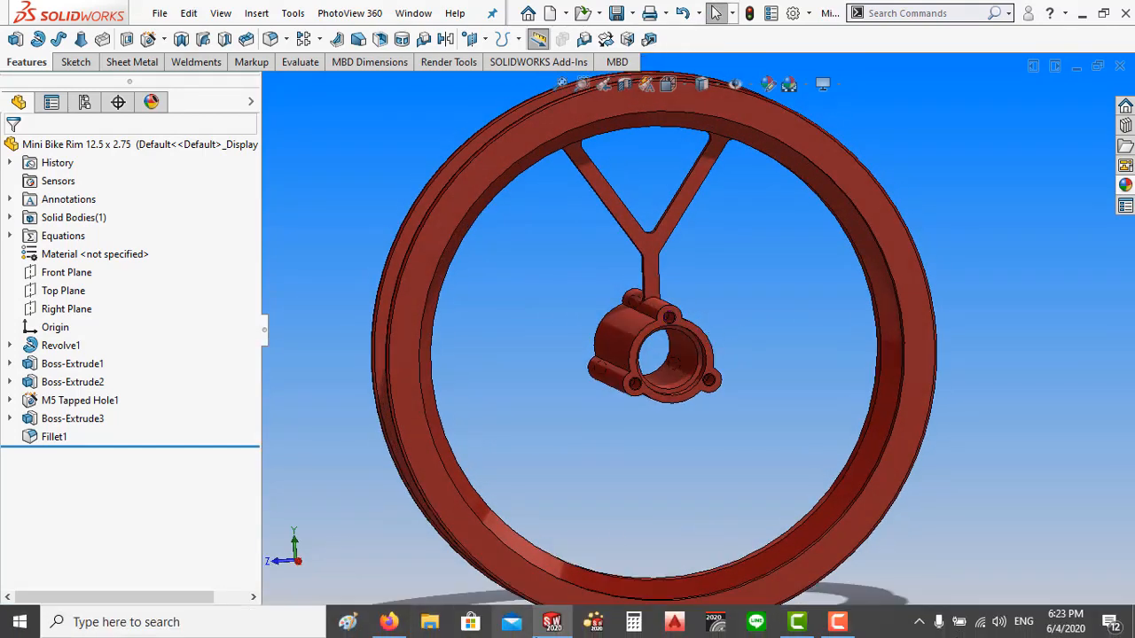
pyautogui.click(390, 622)
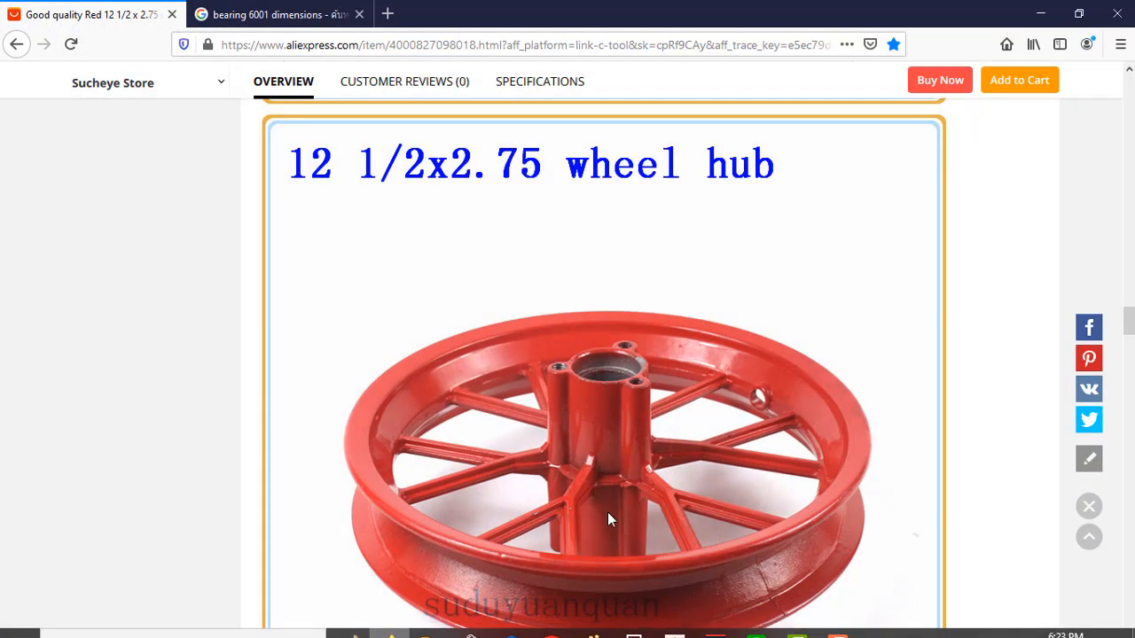
pyautogui.scroll(-10, 581, 414)
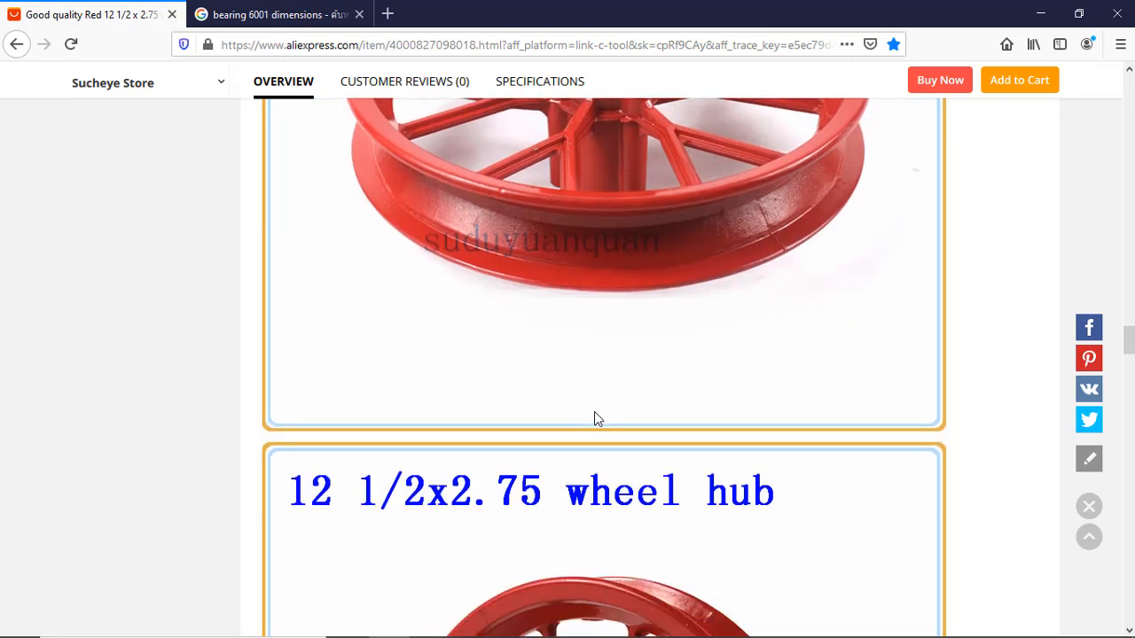
pyautogui.scroll(-10, 590, 443)
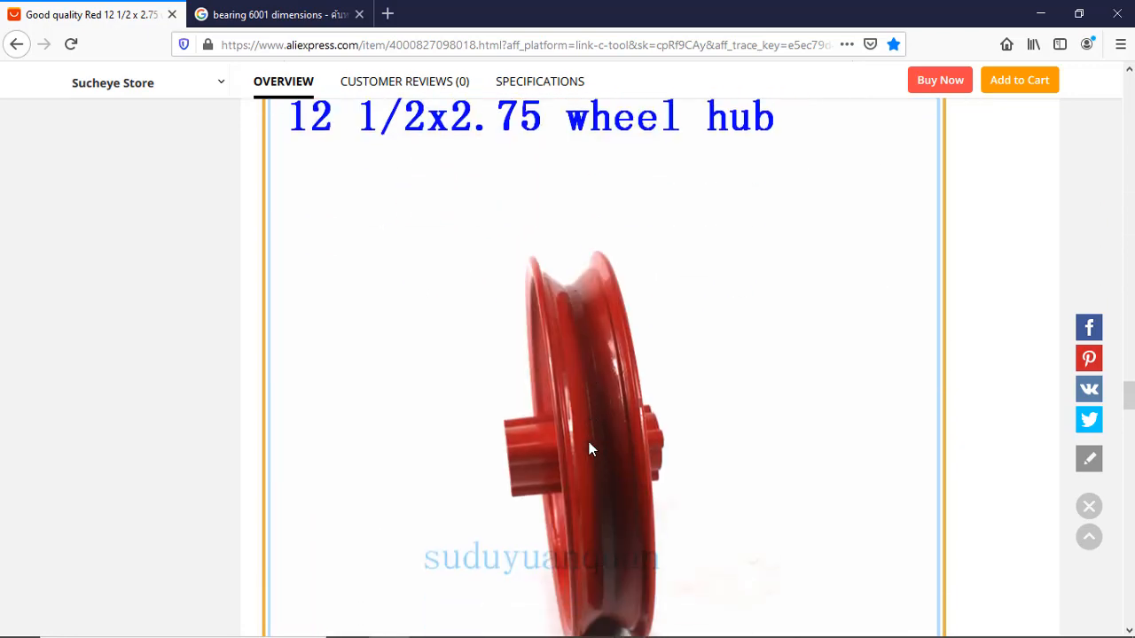
pyautogui.scroll(-3, 588, 434)
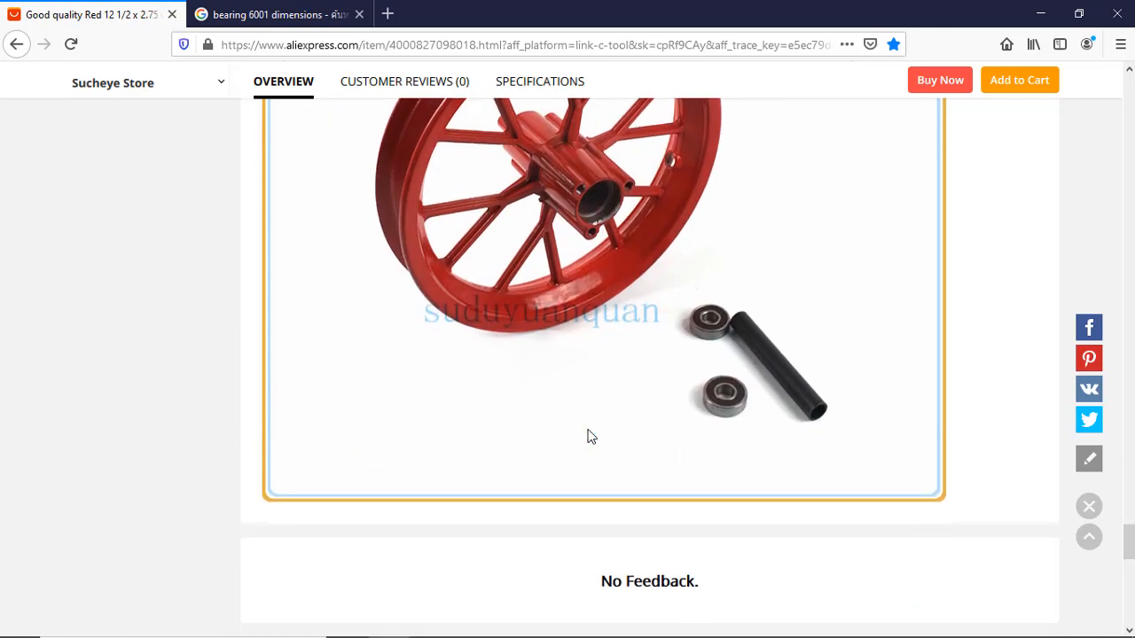
pyautogui.scroll(2, 588, 434)
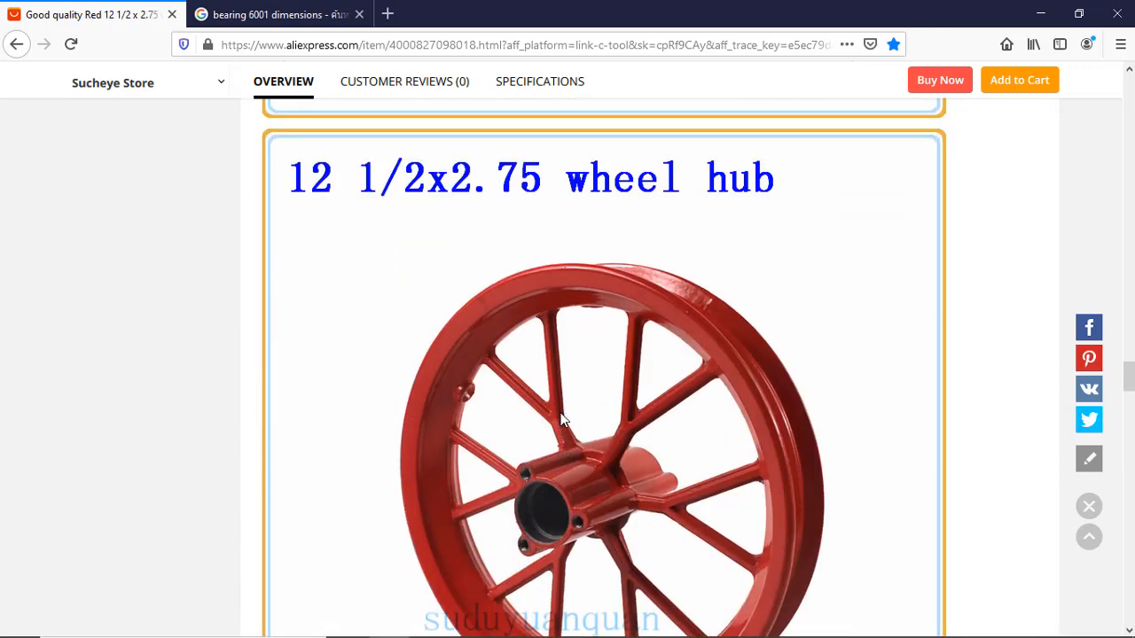
pyautogui.click(553, 623)
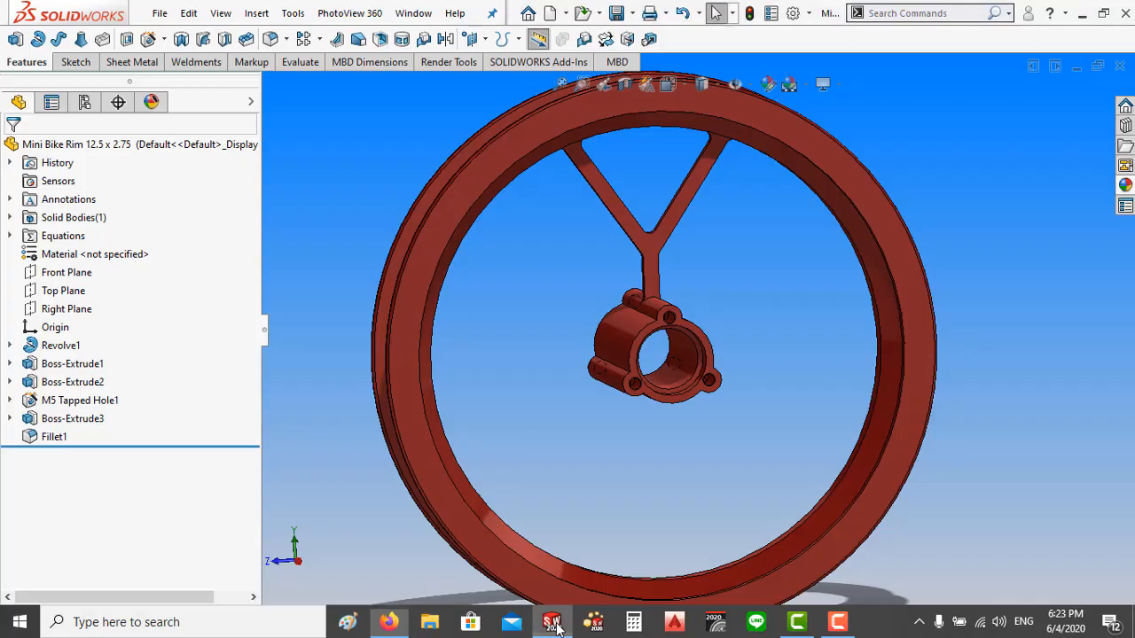
# - Start a sketch on the Front Plane in the front view and section the model at the Front Plane
pyautogui.click(65, 274)
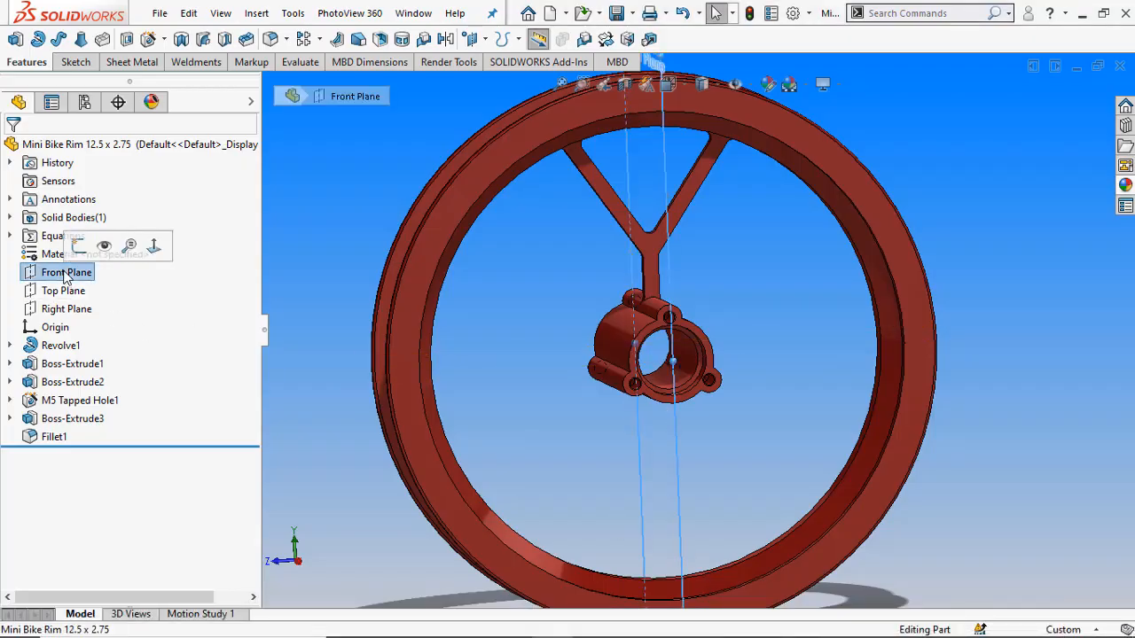
pyautogui.click(78, 245)
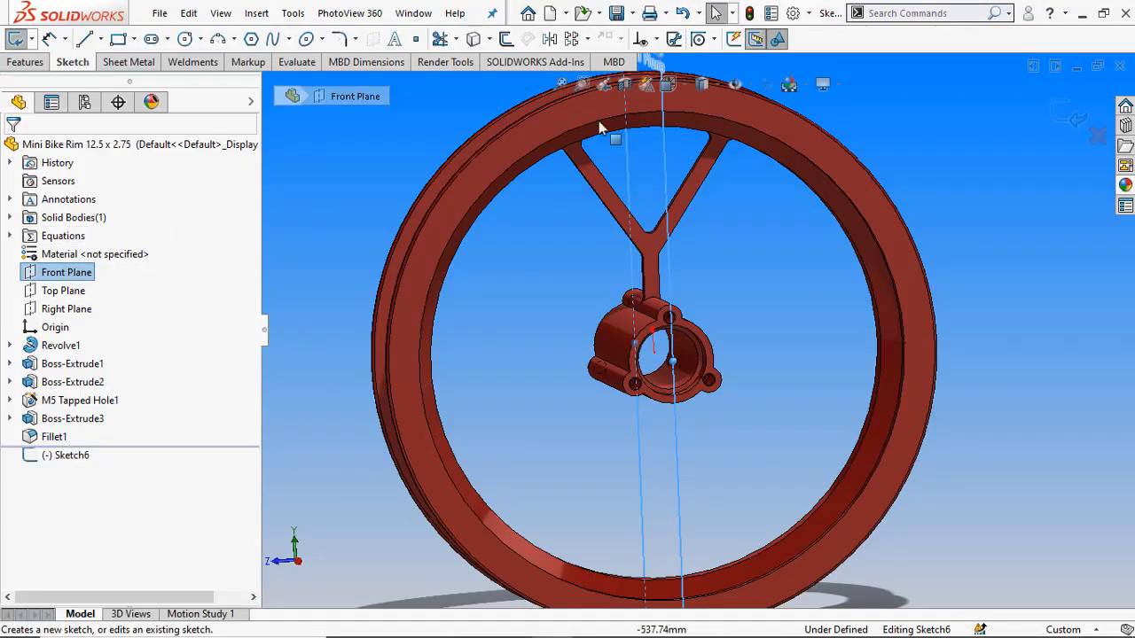
pyautogui.click(667, 86)
pyautogui.click(764, 177)
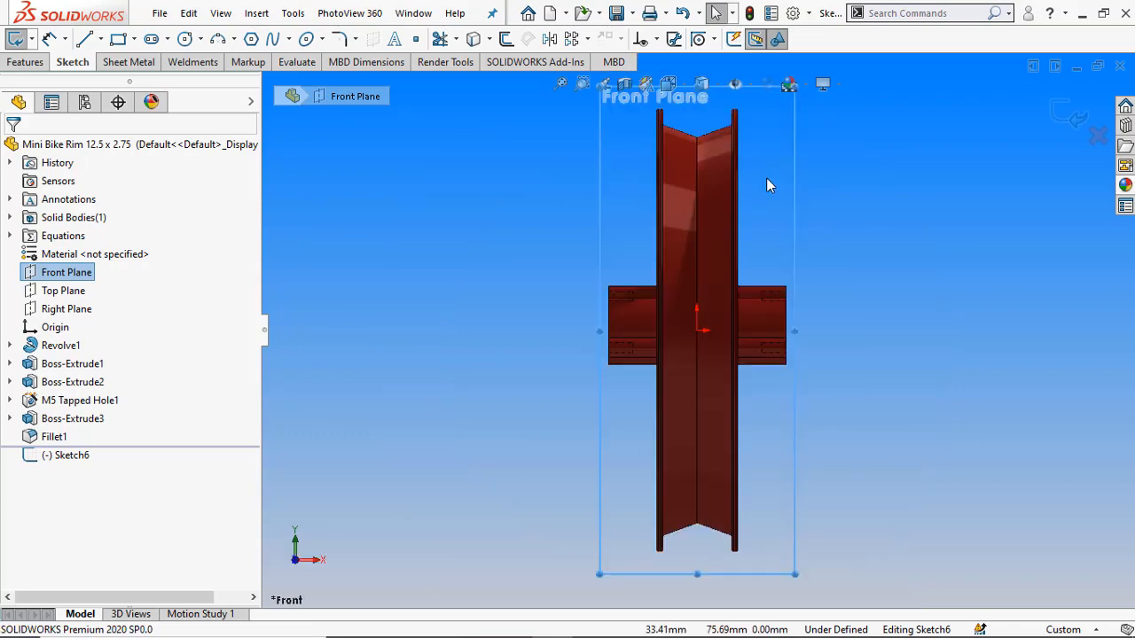
pyautogui.click(626, 84)
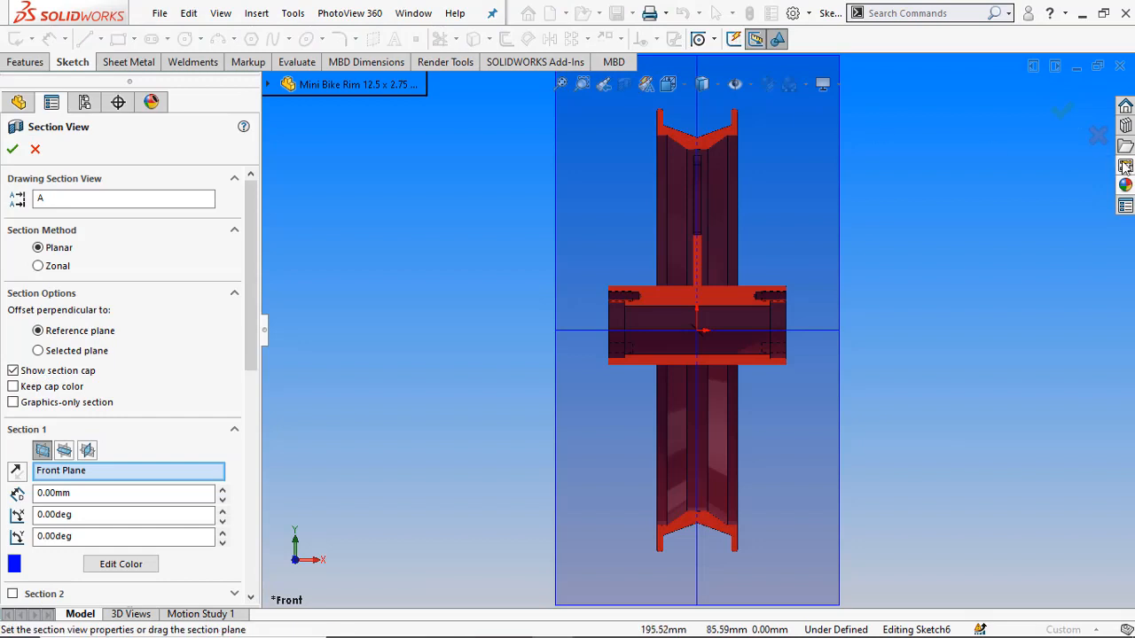
pyautogui.click(1063, 113)
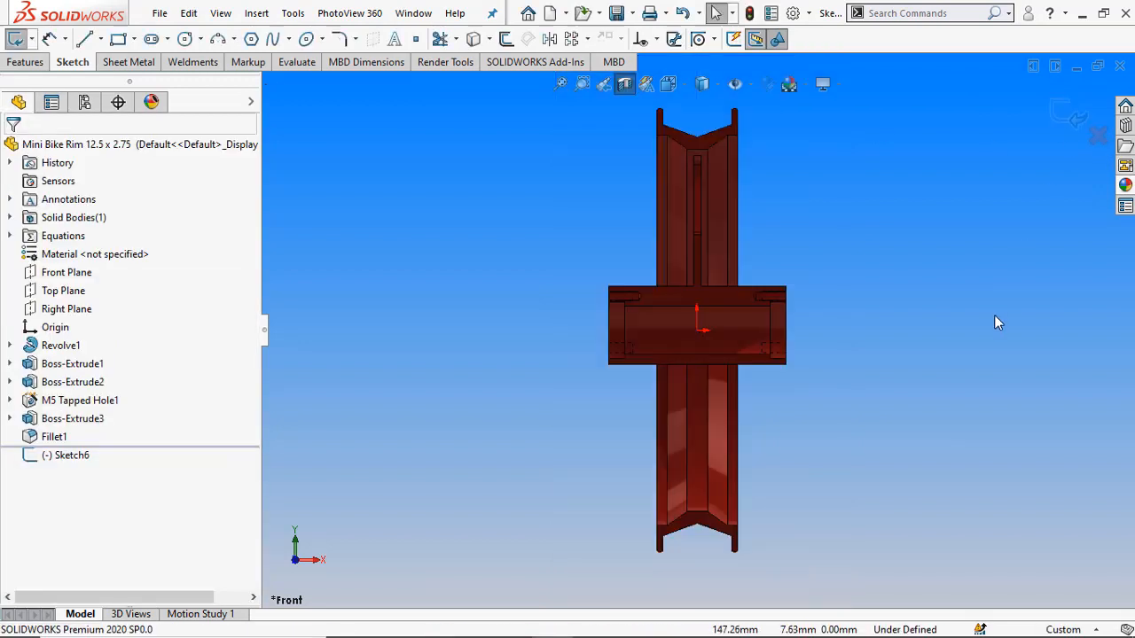
# - Sketch a vertical centerline about 50 mm long from the origin down past the hub
pyautogui.scroll(-3, 780, 406)
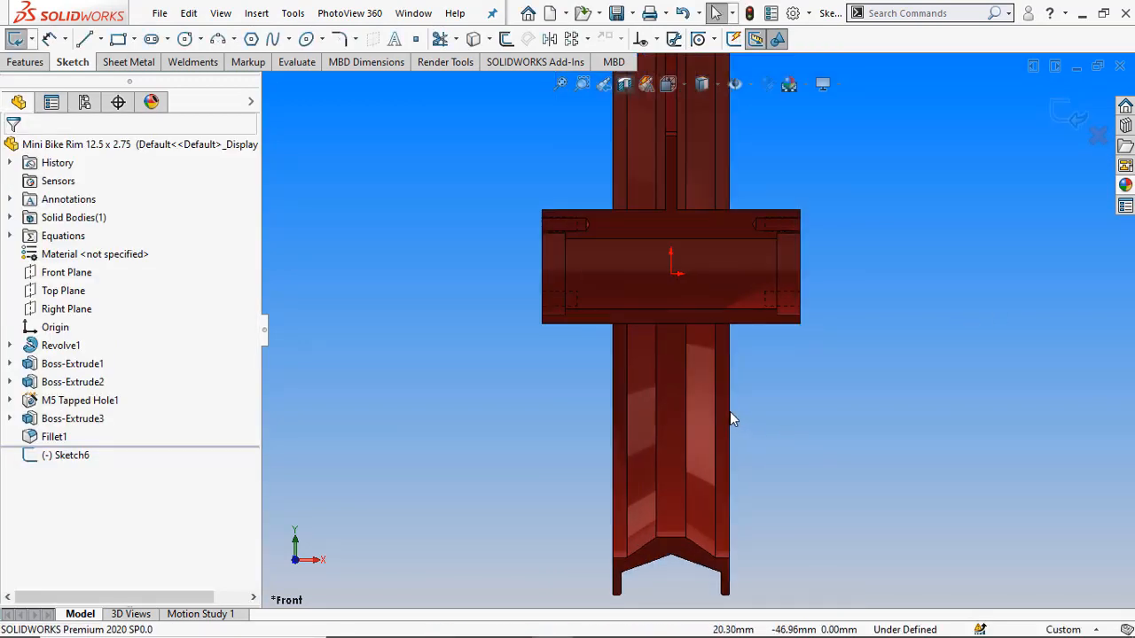
pyautogui.click(100, 39)
pyautogui.click(117, 78)
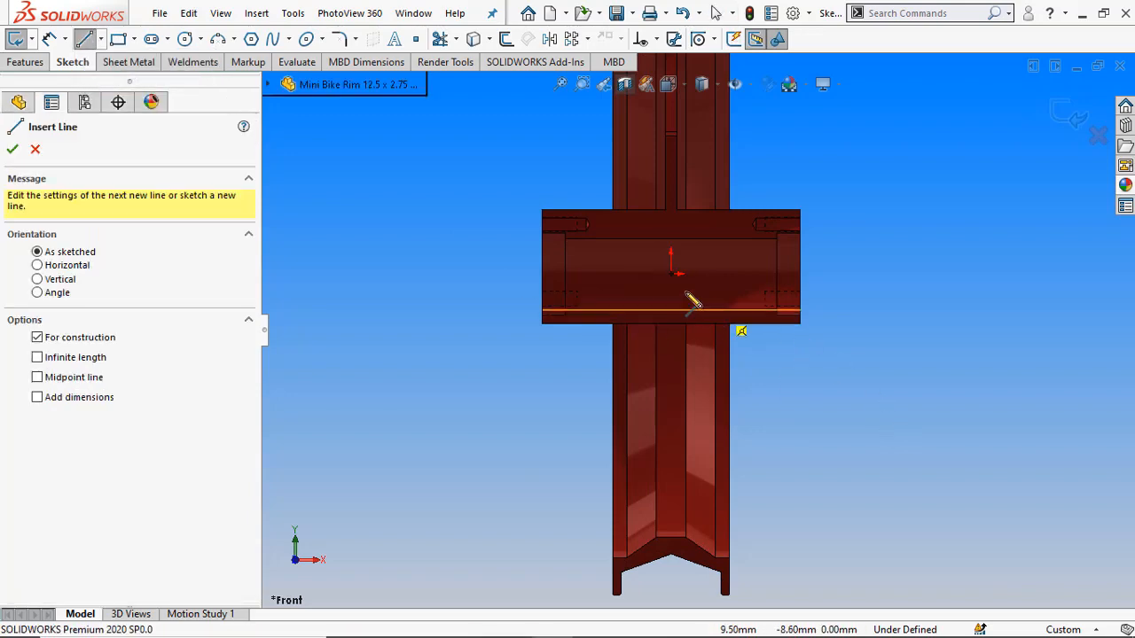
pyautogui.click(671, 274)
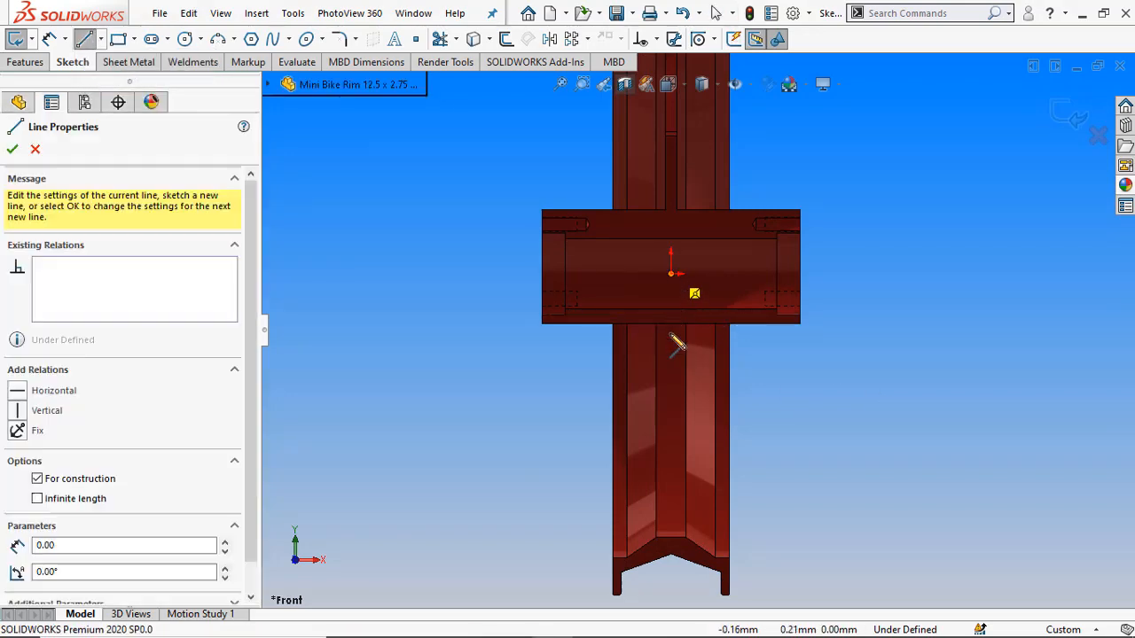
pyautogui.click(671, 422)
pyautogui.press('Escape')
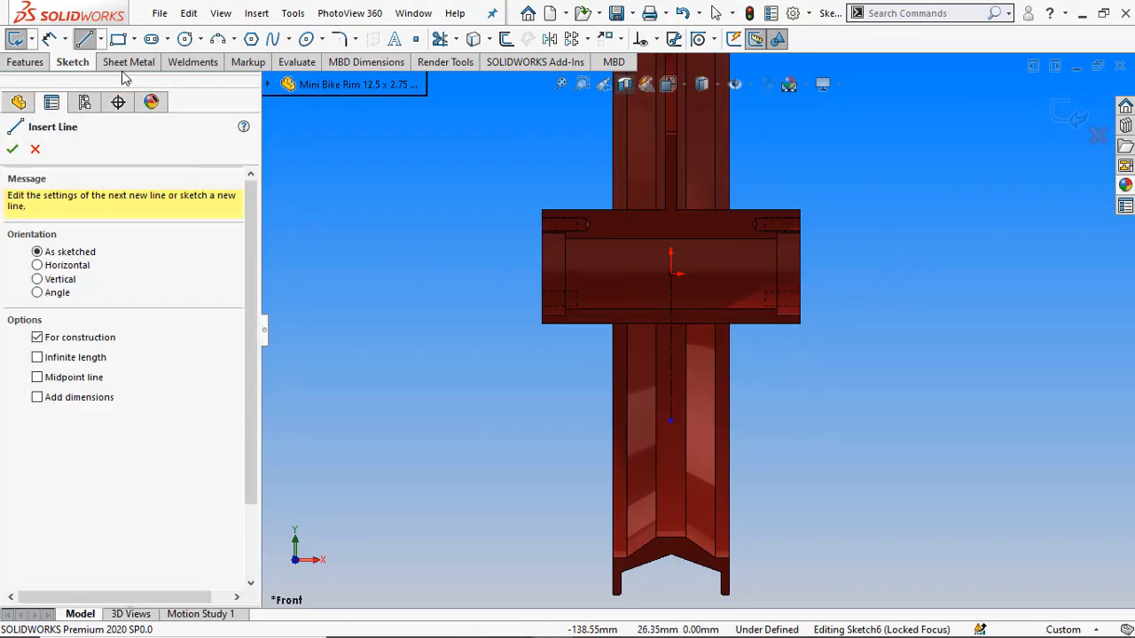
# - Sketch a horizontal line about 10 mm long in the lower hub wall from the centerline and a sloping line back to the centerline about 41 mm below the origin
pyautogui.click(100, 39)
pyautogui.click(112, 56)
pyautogui.scroll(-4, 683, 332)
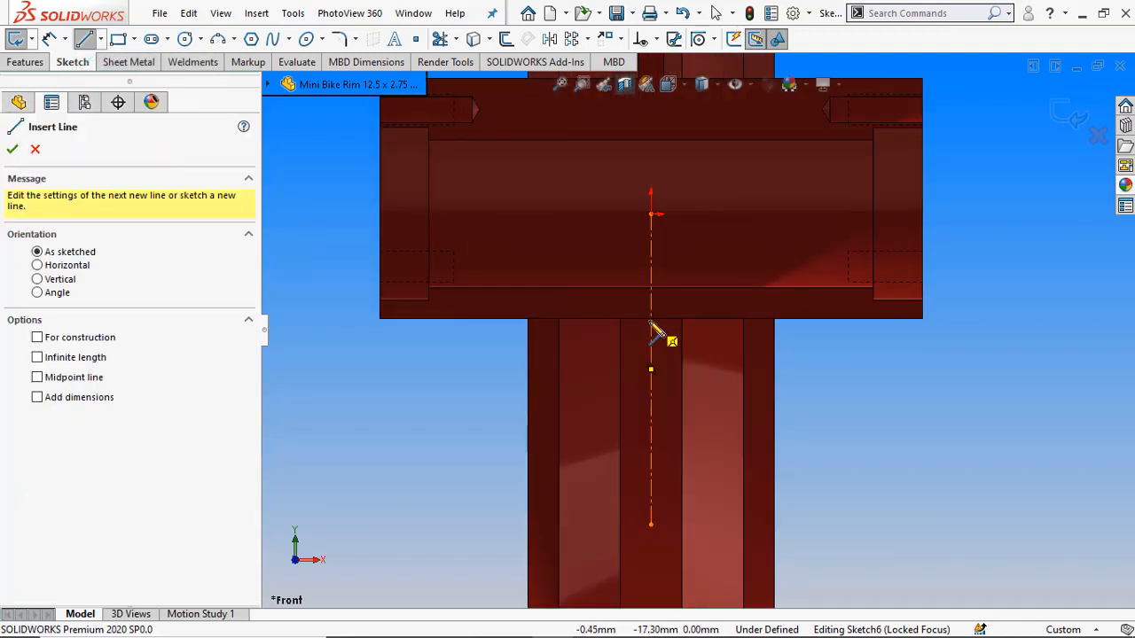
pyautogui.click(651, 303)
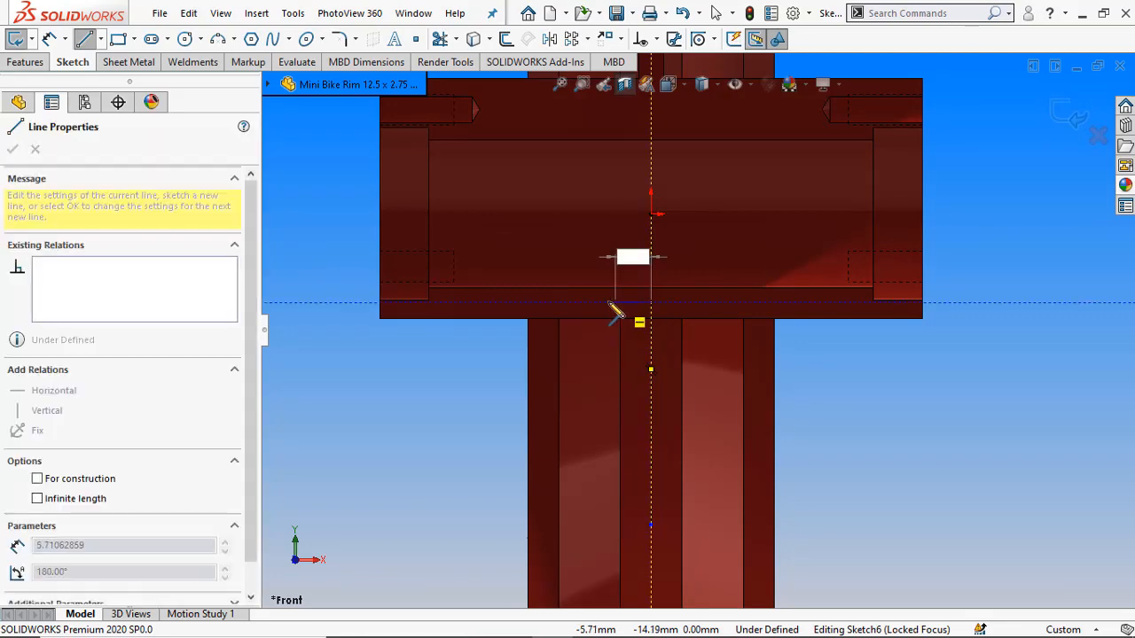
pyautogui.click(591, 303)
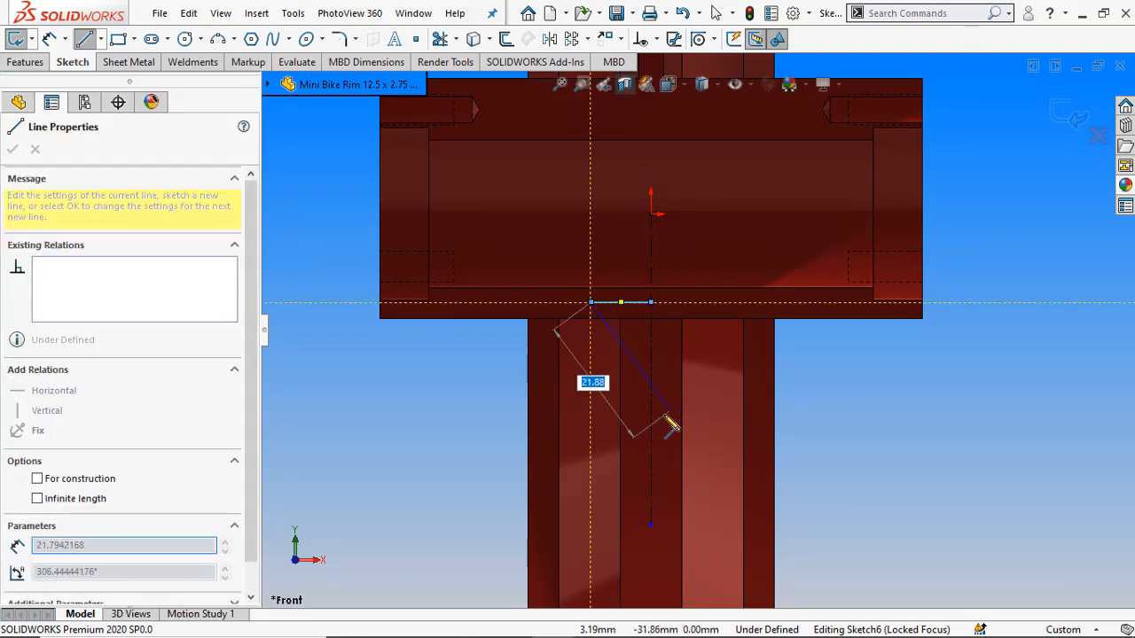
pyautogui.click(651, 463)
pyautogui.press('Escape')
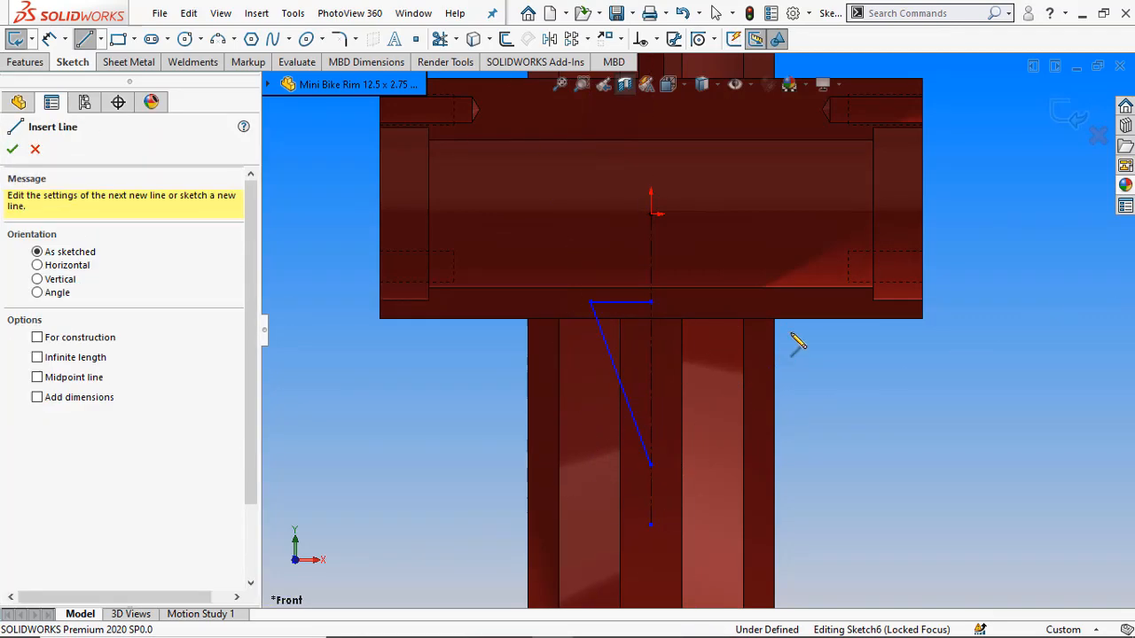
# - Dimension the distance from the origin to the horizontal line as 15 mm
pyautogui.click(50, 39)
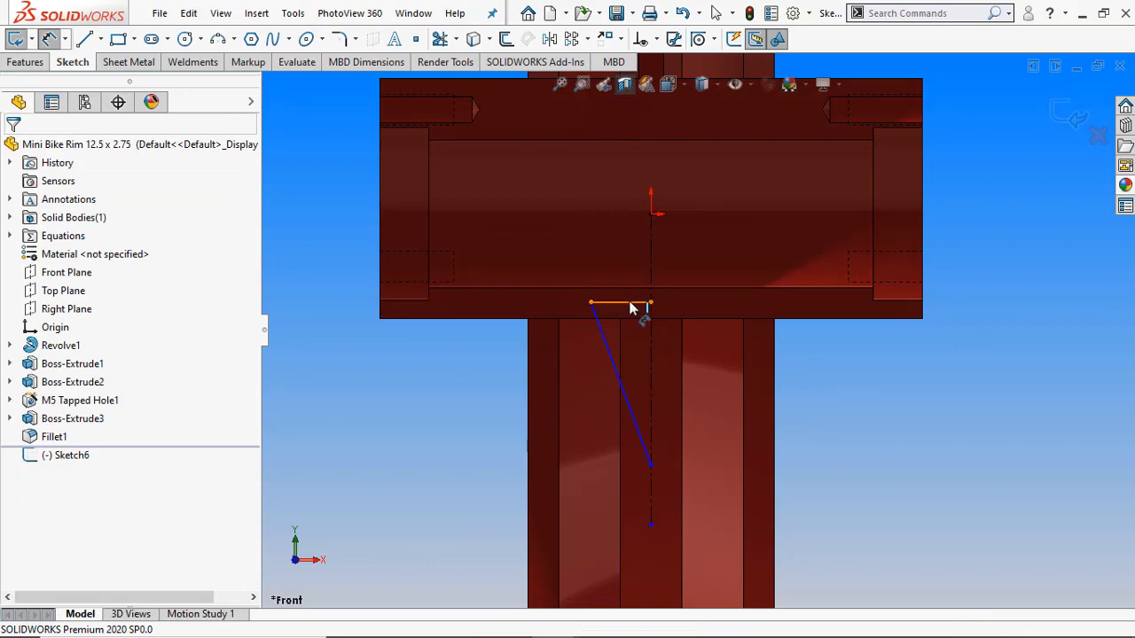
pyautogui.click(637, 303)
pyautogui.click(650, 214)
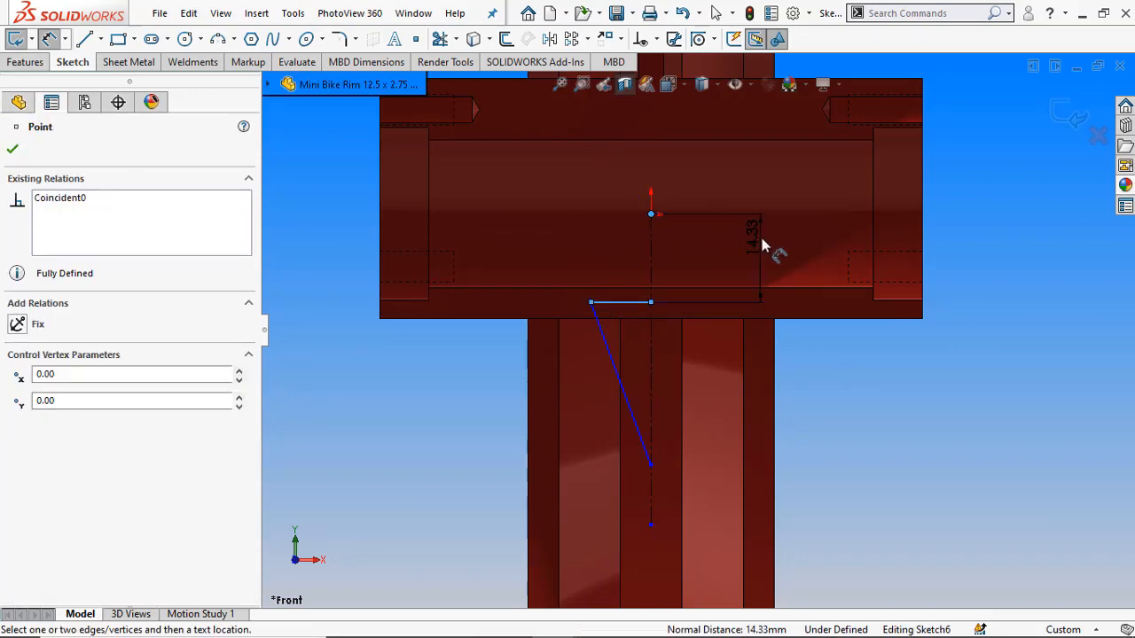
pyautogui.click(764, 244)
pyautogui.write('15')
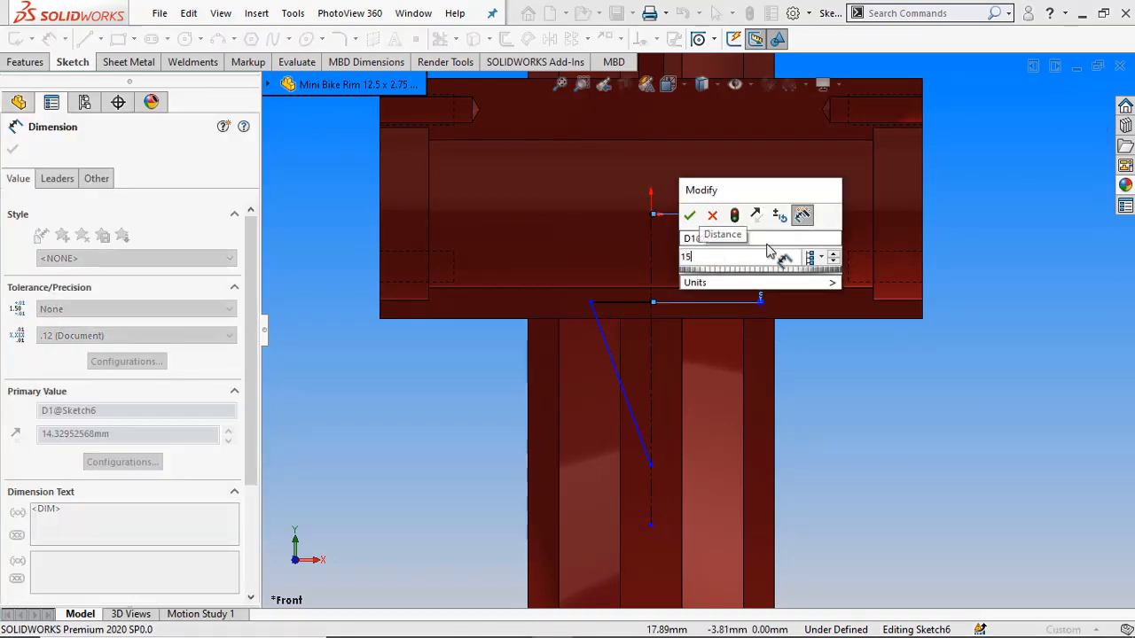
pyautogui.press('Return')
pyautogui.click(876, 424)
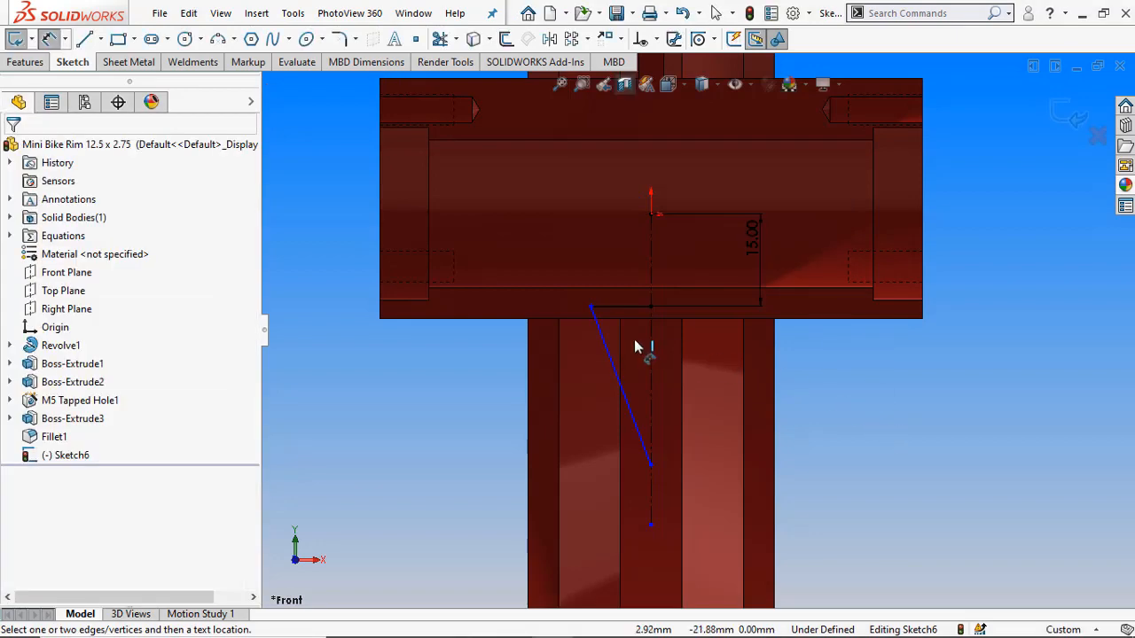
# - Add a 20 mm doubled width dimension between the horizontal line's outer endpoint and the centerline
pyautogui.click(591, 309)
pyautogui.click(652, 276)
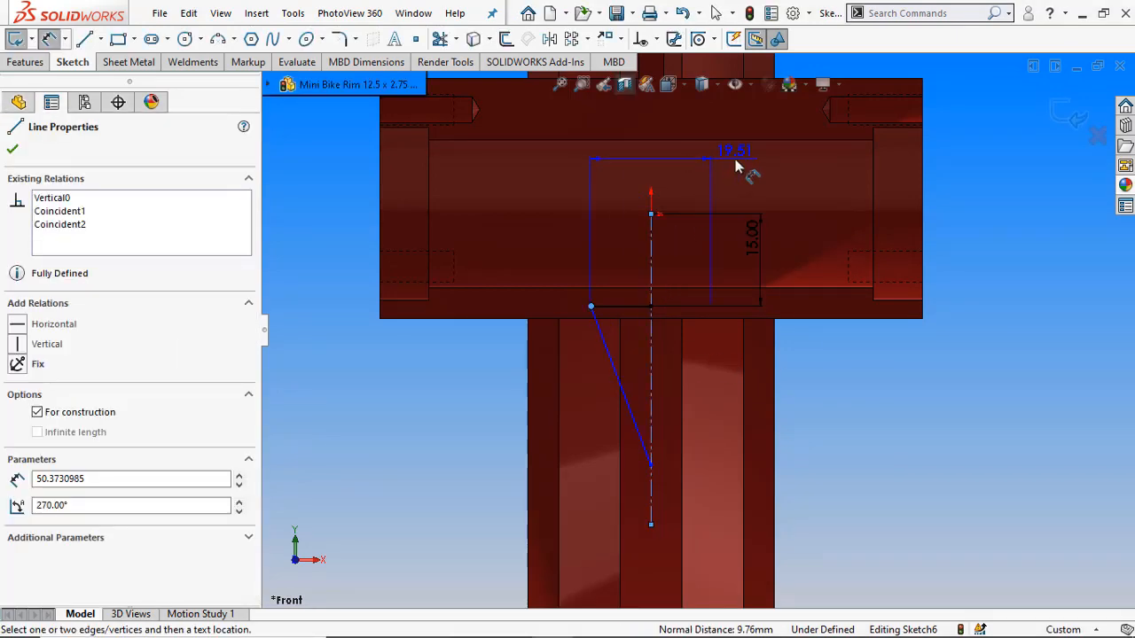
pyautogui.click(734, 166)
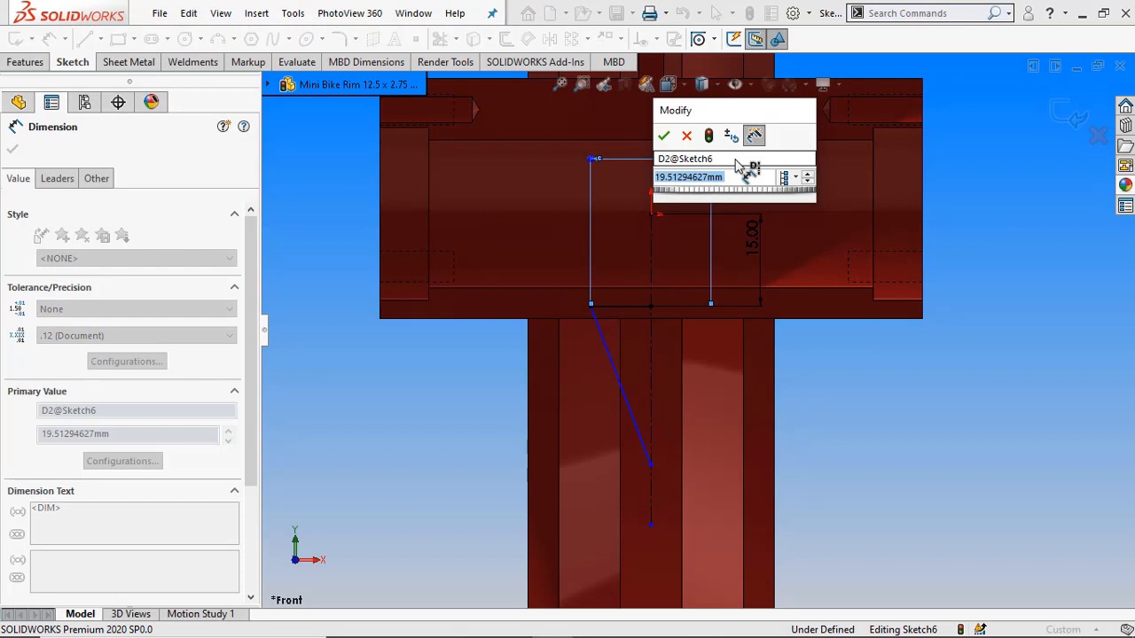
pyautogui.write('20')
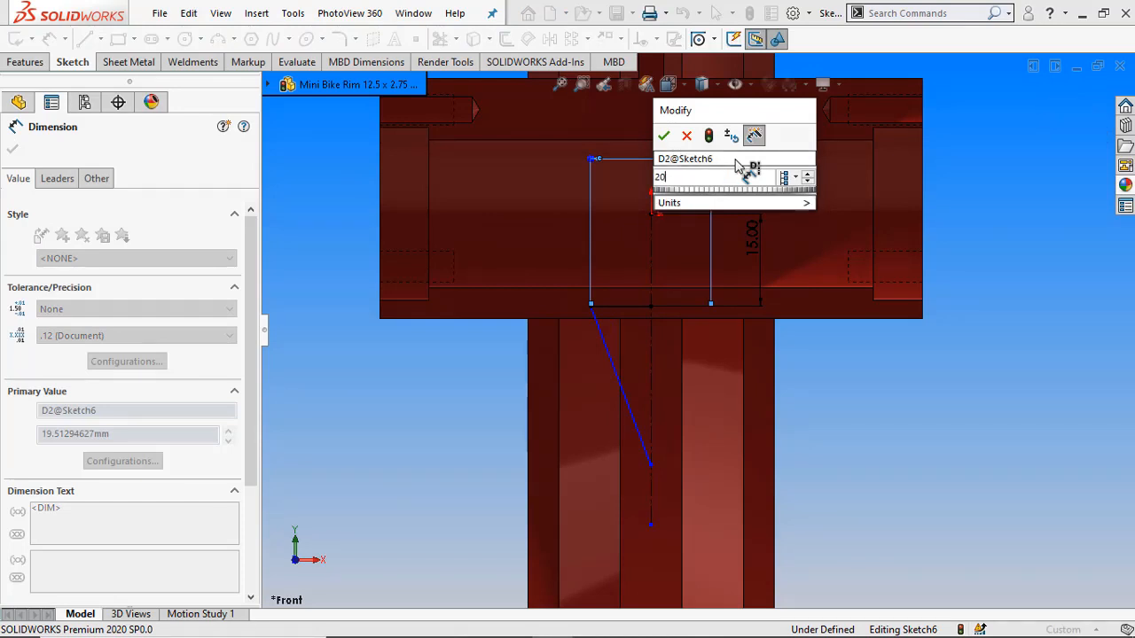
pyautogui.press('Return')
pyautogui.click(854, 426)
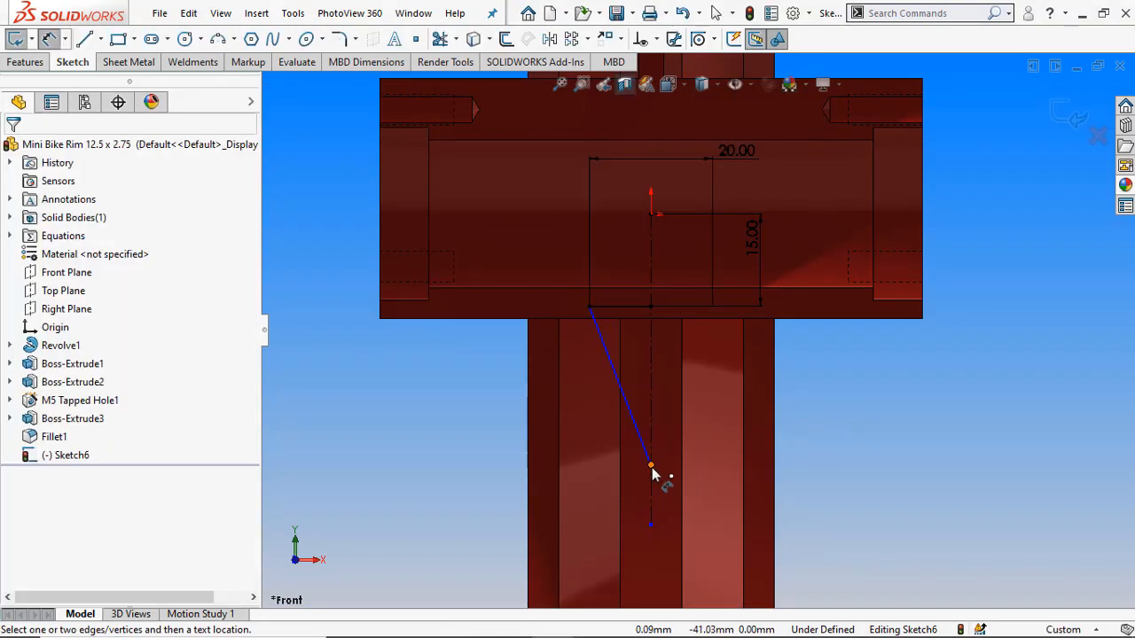
# - Dimension the vertical distance from the origin to the sloping line's lower endpoint as 50 mm
pyautogui.click(652, 468)
pyautogui.click(652, 216)
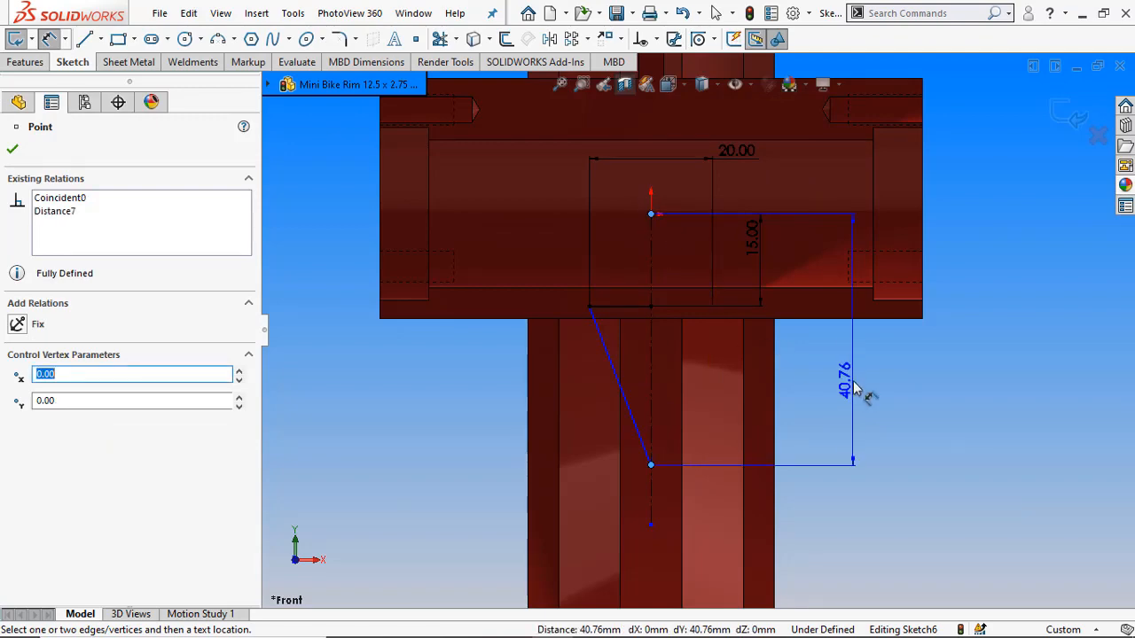
pyautogui.click(855, 390)
pyautogui.write('50')
pyautogui.press('Return')
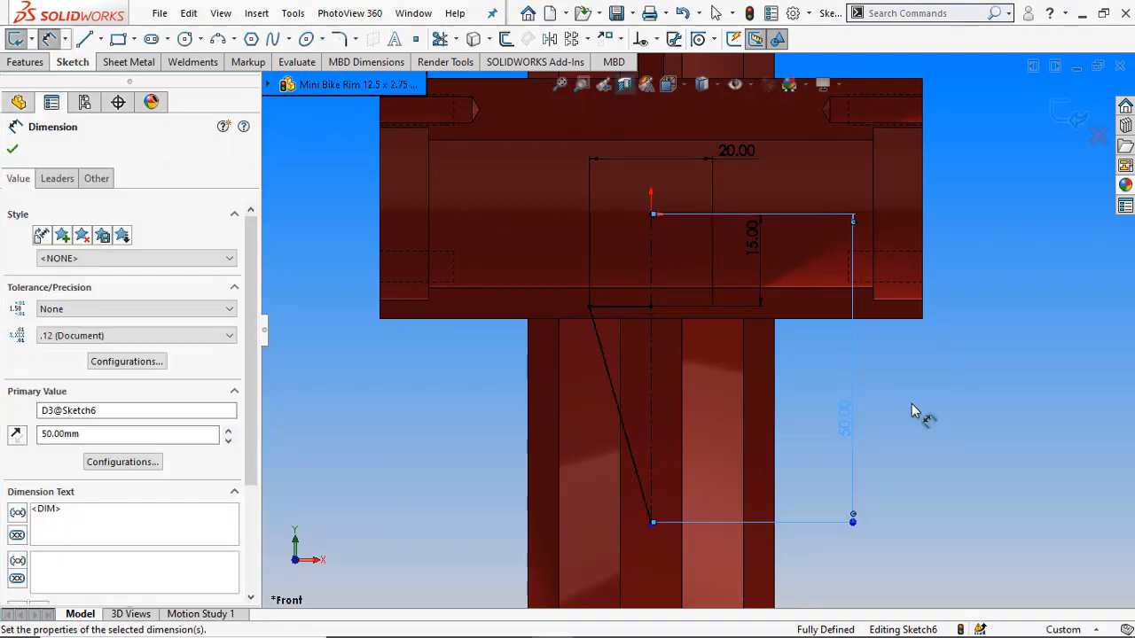
# - Mirror the horizontal and sloping lines about the vertical centerline to close the triangular profile
pyautogui.click(957, 418)
pyautogui.scroll(3, 875, 441)
pyautogui.rightClick(873, 413)
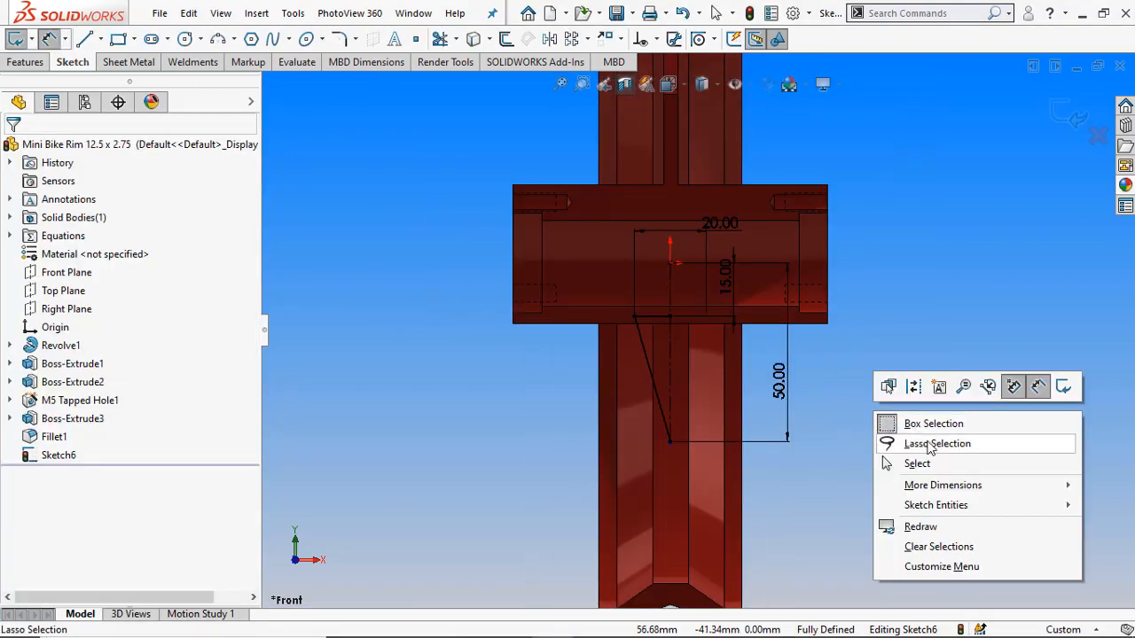
pyautogui.click(890, 463)
pyautogui.moveTo(874, 523); pyautogui.dragTo(549, 161)
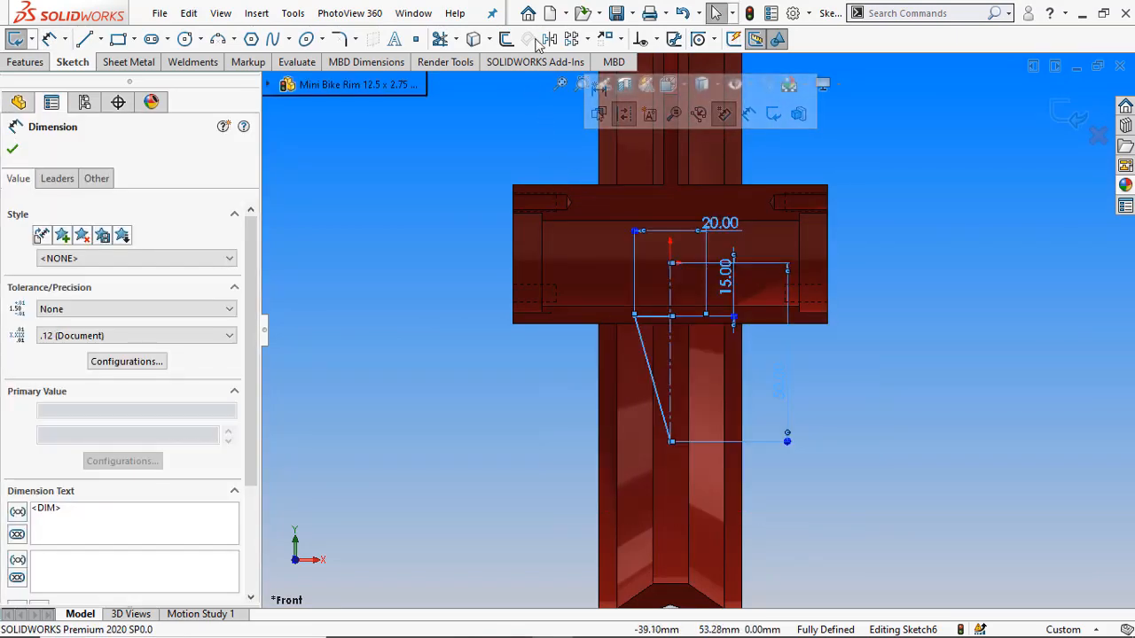
pyautogui.press('Escape')
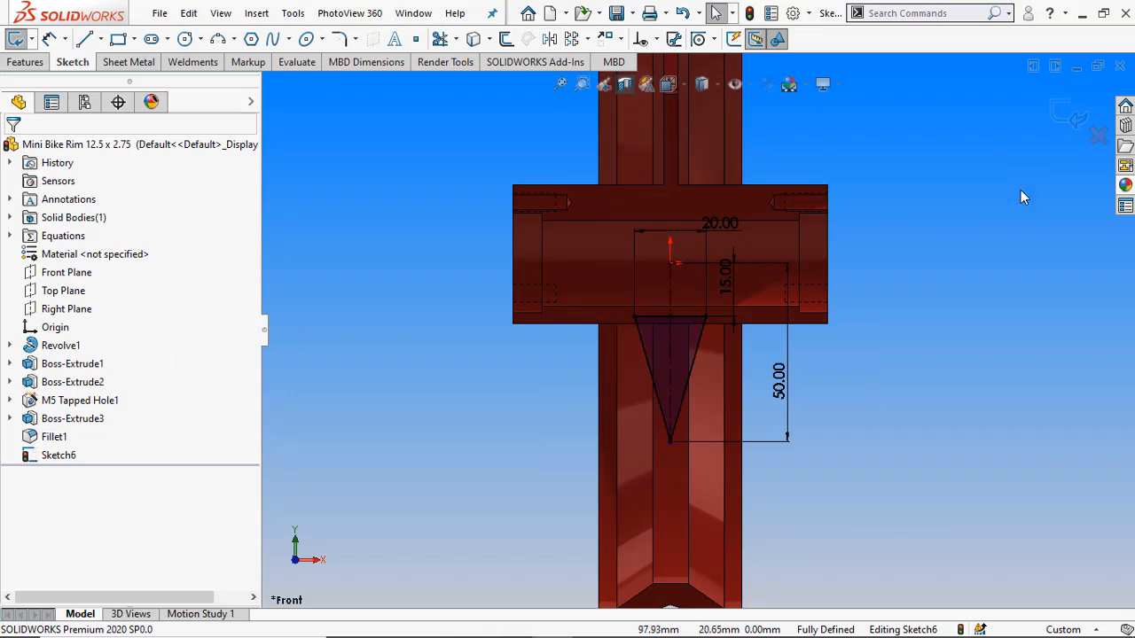
# - Extrude the triangular profile 4 mm with the Mid Plane end condition, merging it with the hub
pyautogui.click(25, 64)
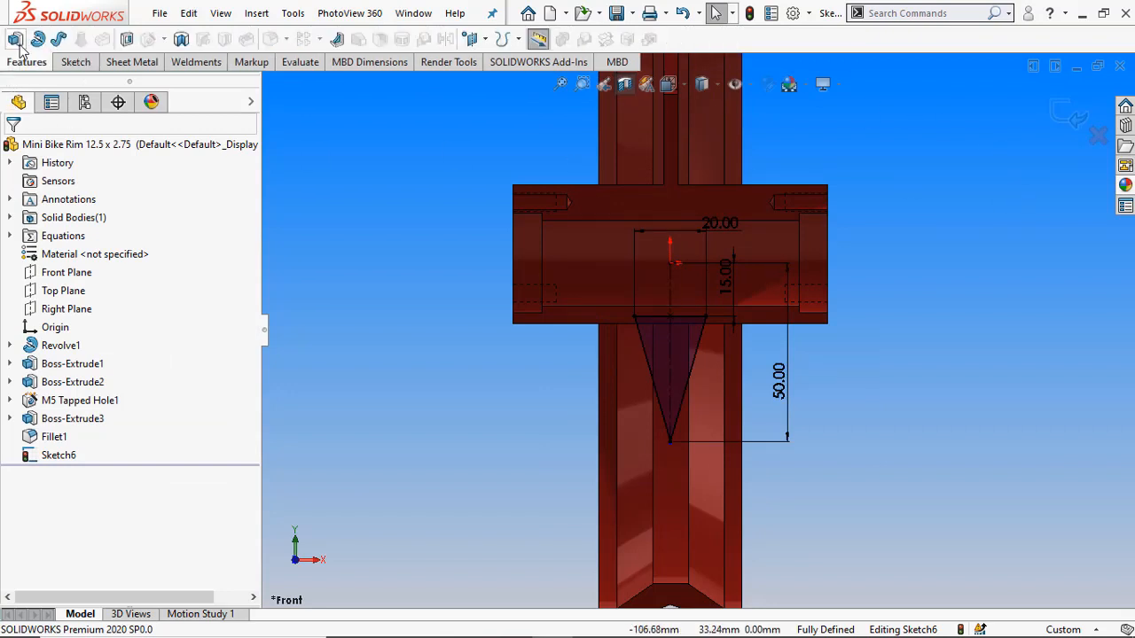
pyautogui.click(16, 40)
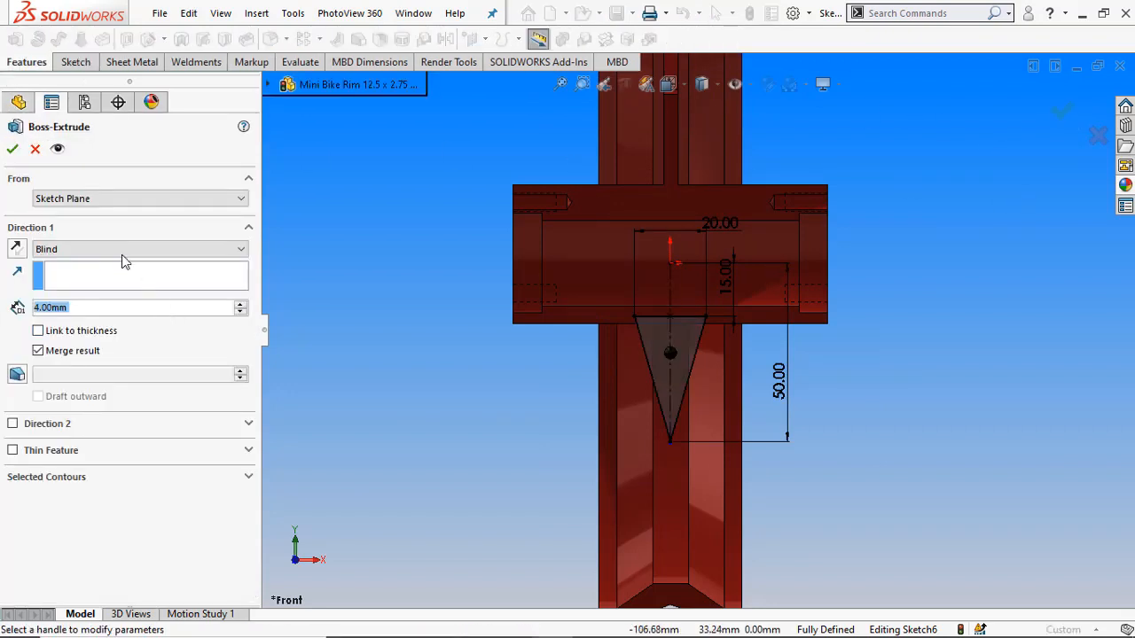
pyautogui.click(122, 251)
pyautogui.click(71, 343)
pyautogui.moveTo(560, 389); pyautogui.dragTo(621, 390, button='middle')
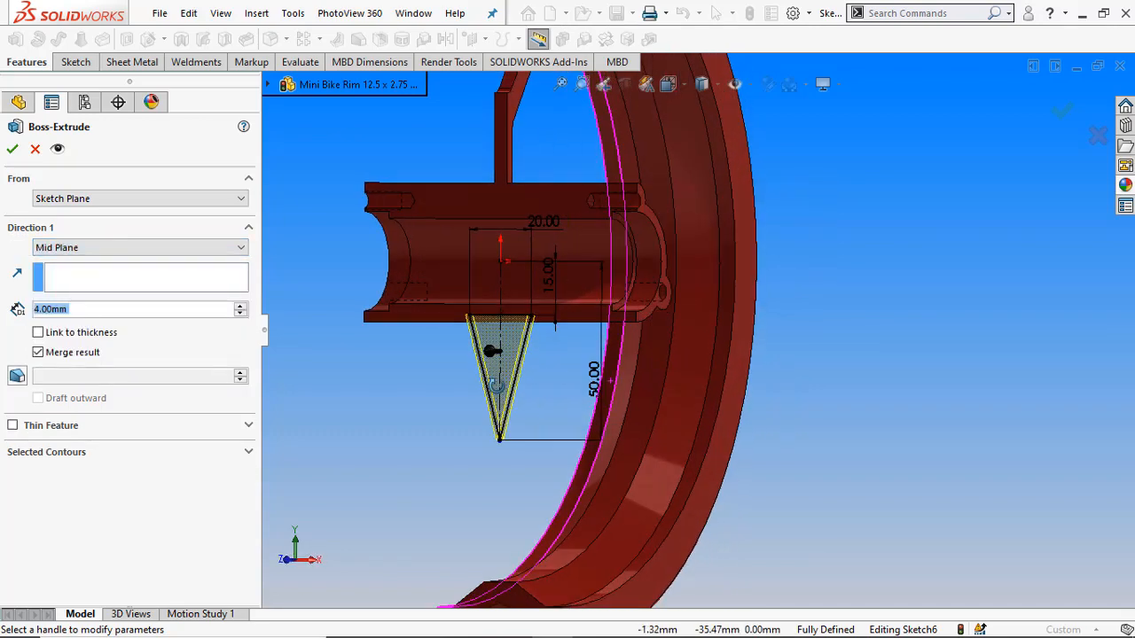
pyautogui.moveTo(496, 386); pyautogui.dragTo(455, 383, button='middle')
pyautogui.scroll(3, 799, 228)
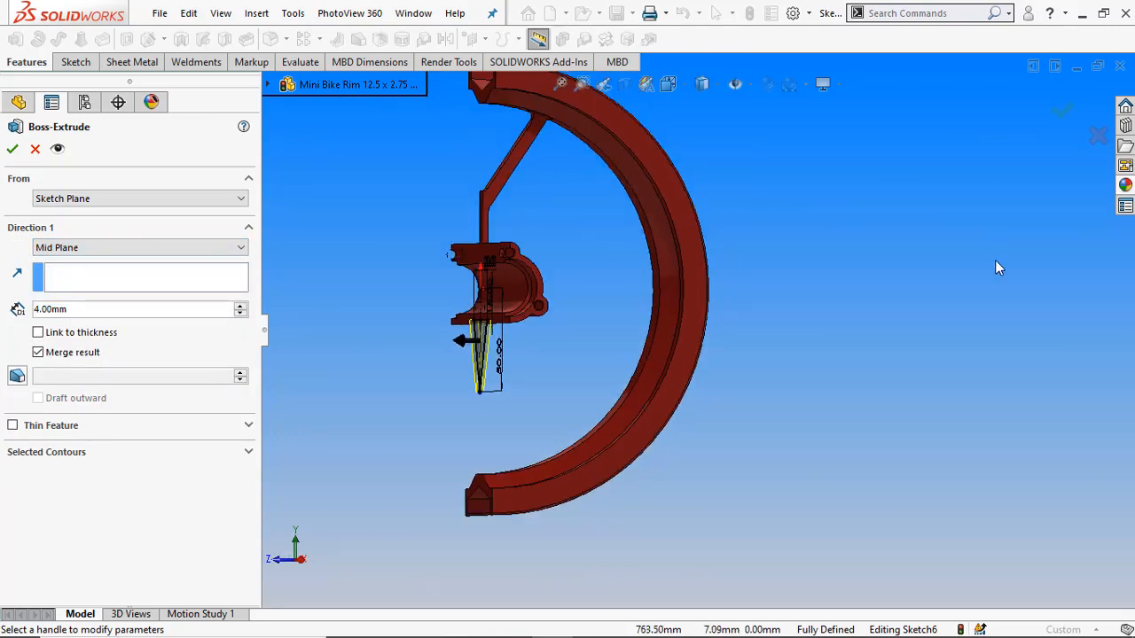
pyautogui.click(1064, 110)
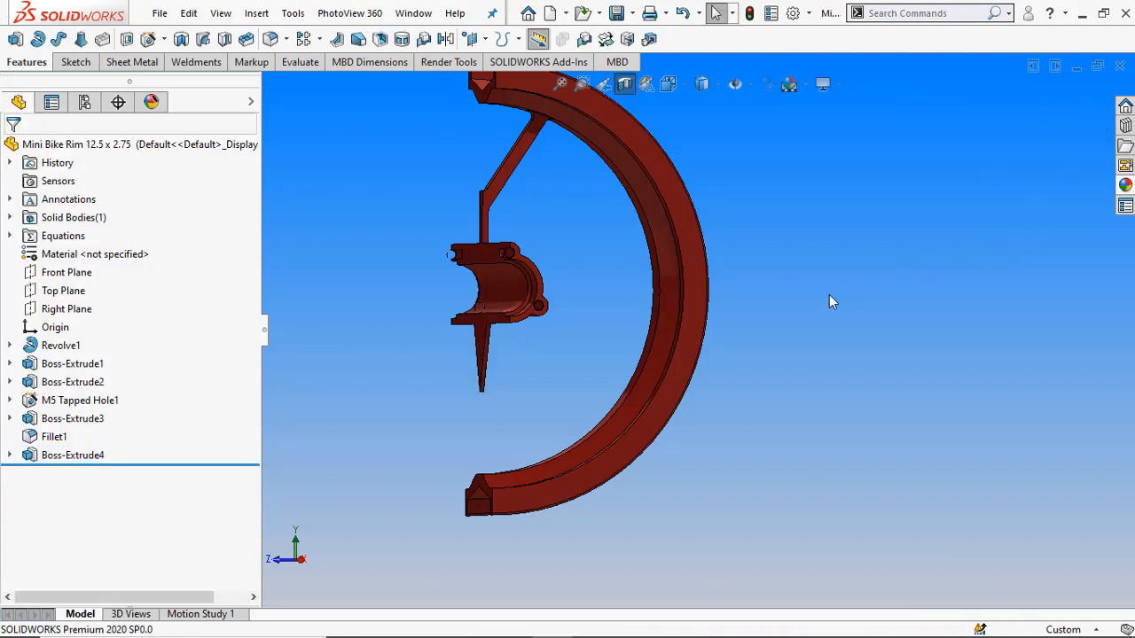
# - Turn off the section view to show the whole rim
pyautogui.scroll(-2, 543, 332)
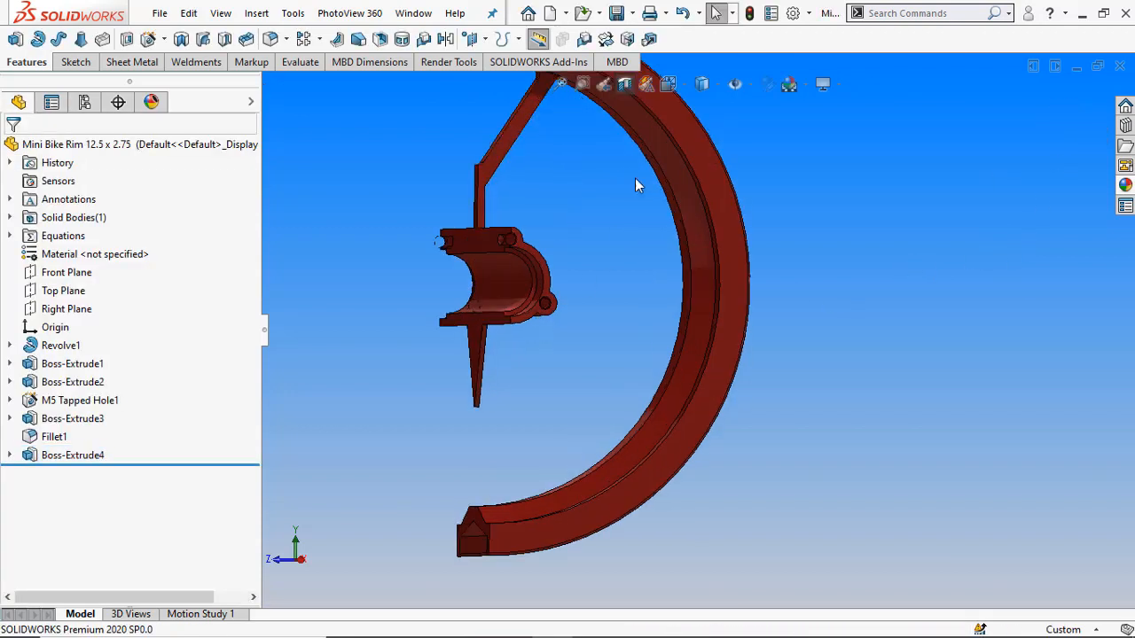
pyautogui.scroll(3, 634, 180)
pyautogui.click(627, 81)
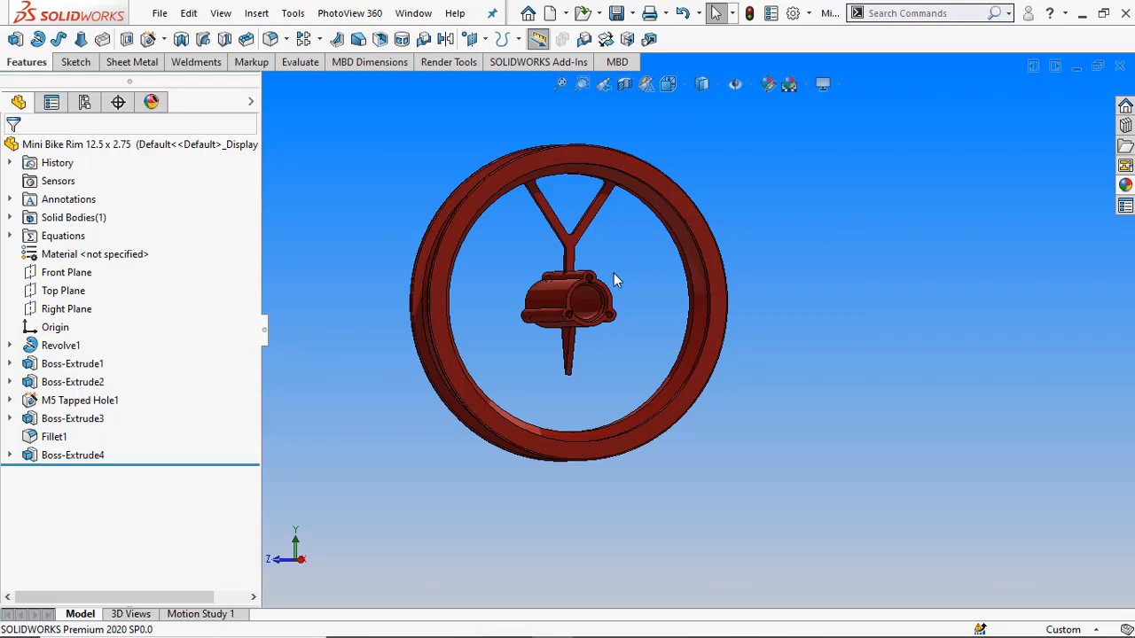
pyautogui.scroll(-3, 615, 276)
pyautogui.moveTo(615, 277); pyautogui.dragTo(650, 264, button='middle')
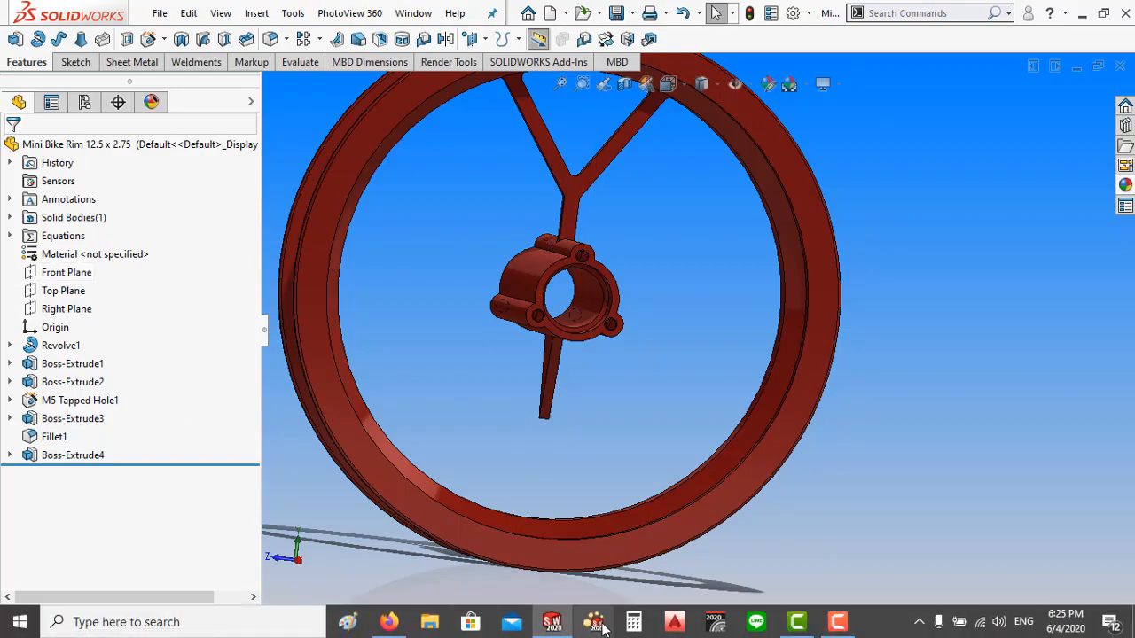
# - Switch to Firefox, examine the spokes in the 12 1/2x2.75 wheel hub photos, and return to SOLIDWORKS
pyautogui.click(388, 621)
pyautogui.scroll(-2, 623, 427)
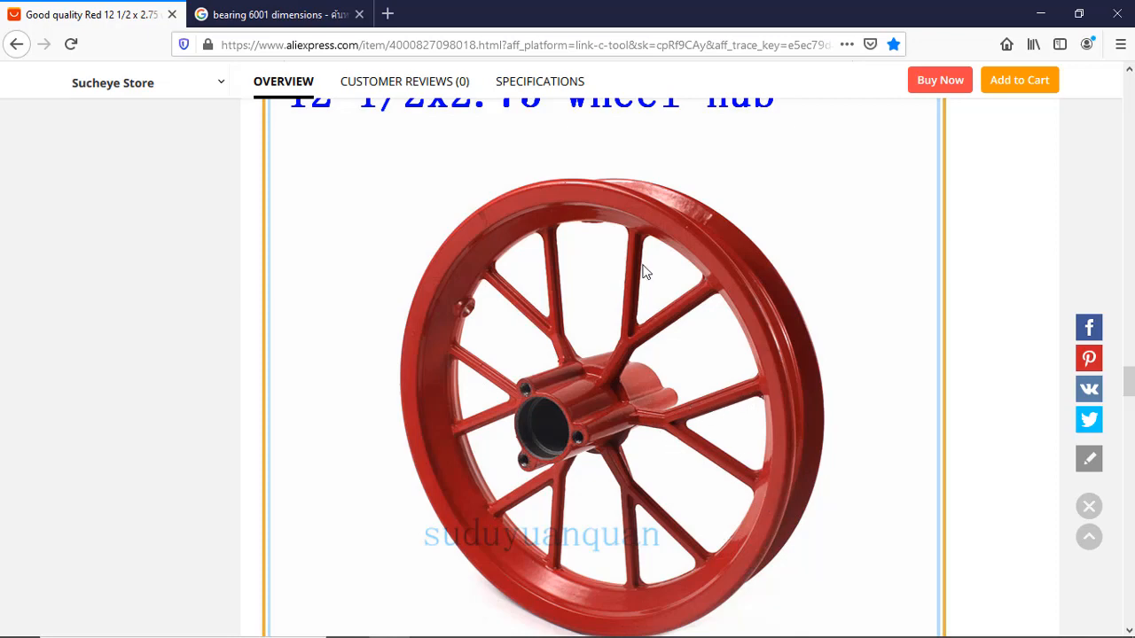
pyautogui.scroll(-10, 645, 272)
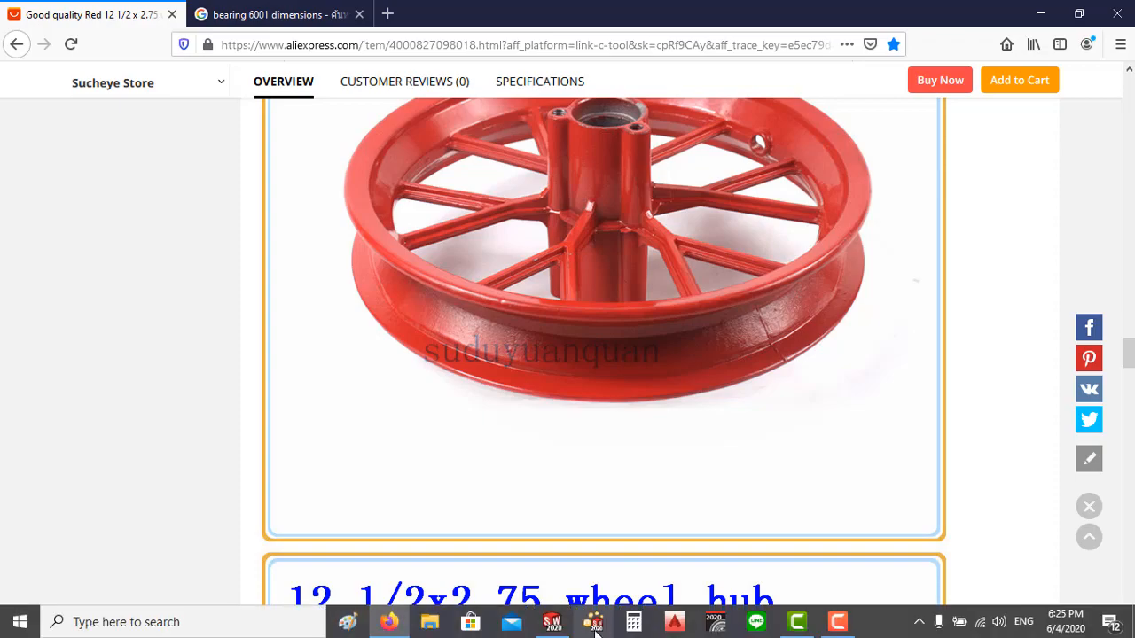
pyautogui.click(552, 631)
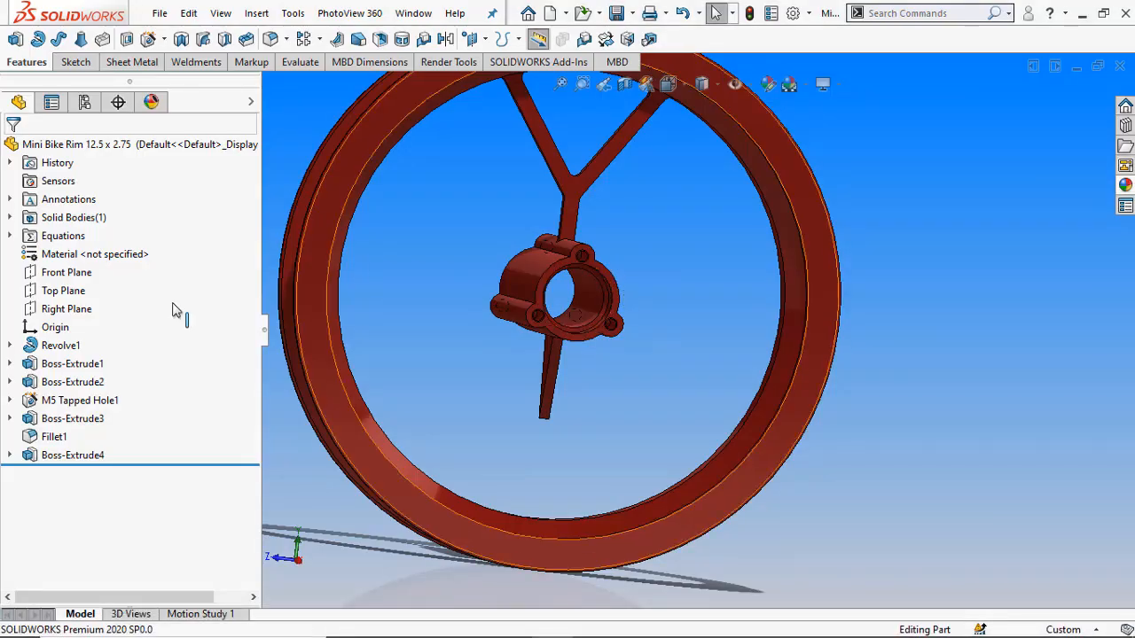
# - Start a new sketch on the Right Plane and orient the view square to it
pyautogui.click(66, 309)
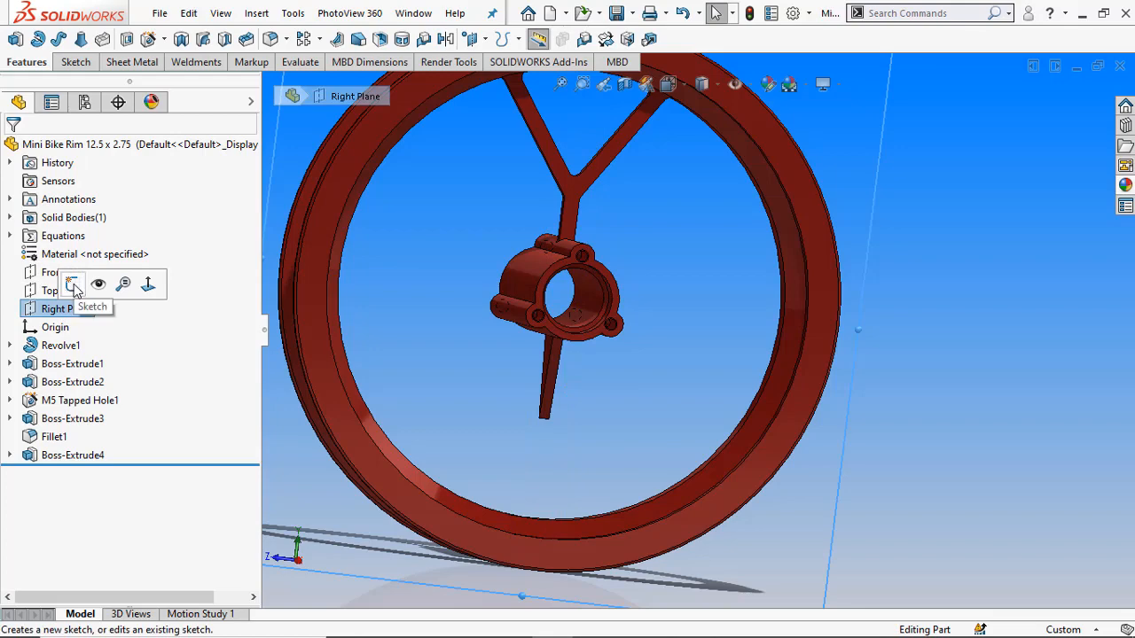
pyautogui.click(72, 285)
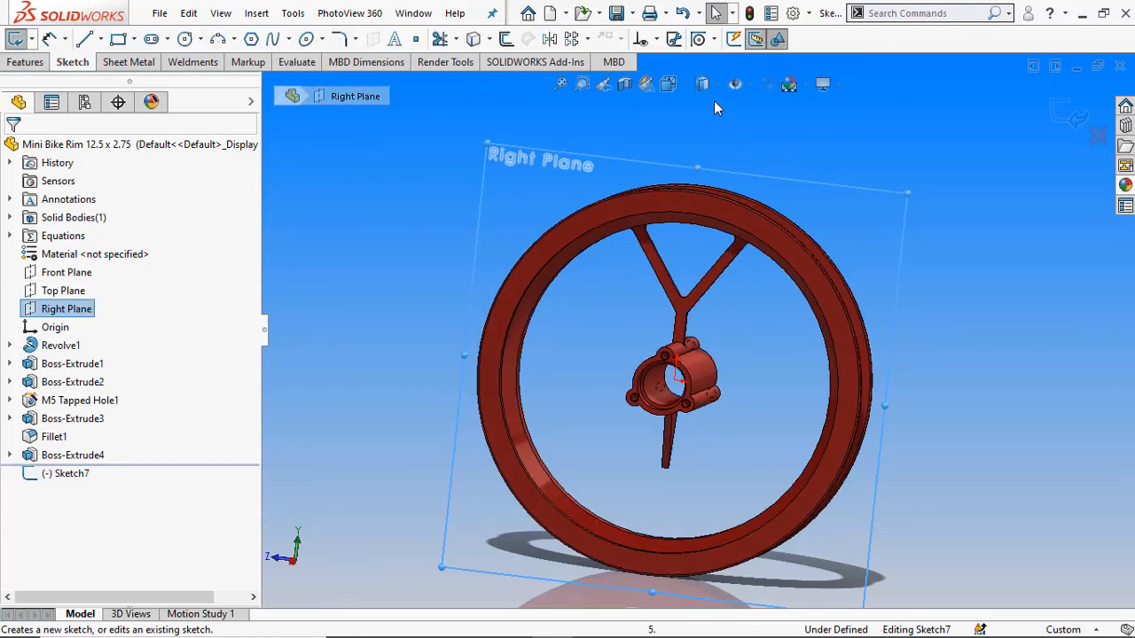
pyautogui.click(702, 85)
pyautogui.click(763, 177)
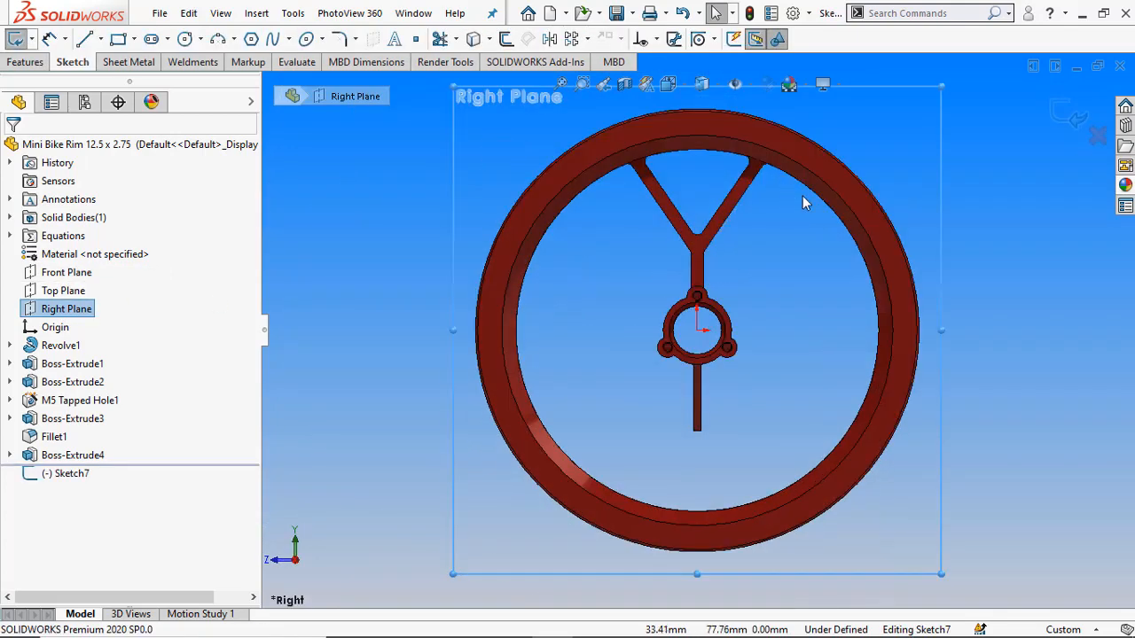
pyautogui.click(801, 252)
pyautogui.scroll(-3, 752, 222)
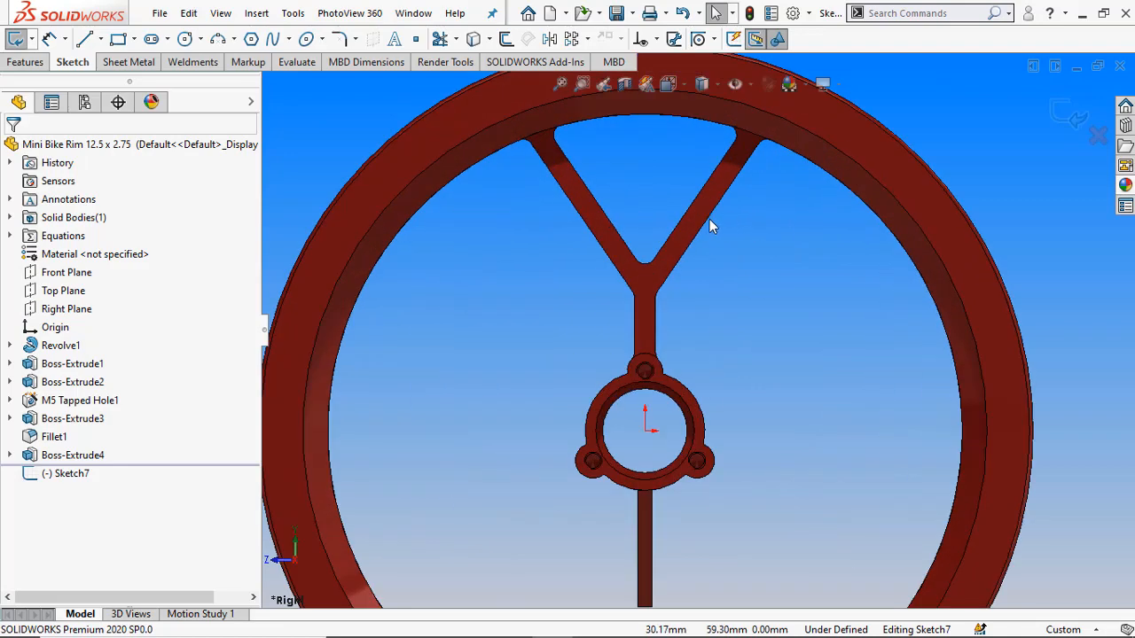
# - Convert the Y-shaped spoke's Sketch5 under Boss-Extrude3 into entities of the new sketch
pyautogui.click(74, 419)
pyautogui.click(10, 418)
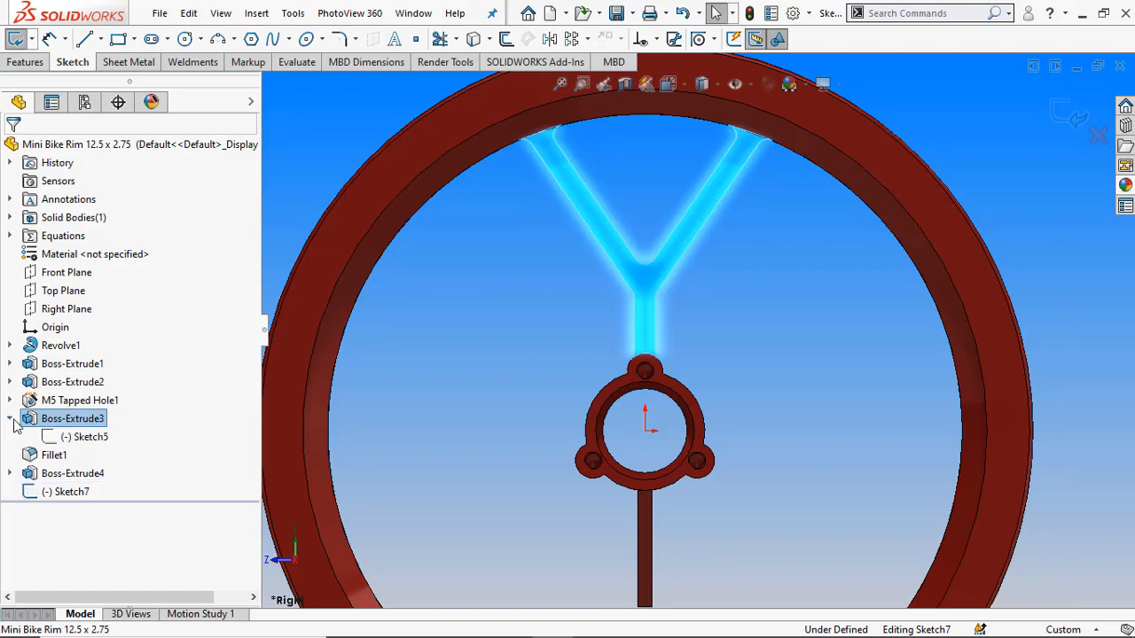
pyautogui.click(84, 437)
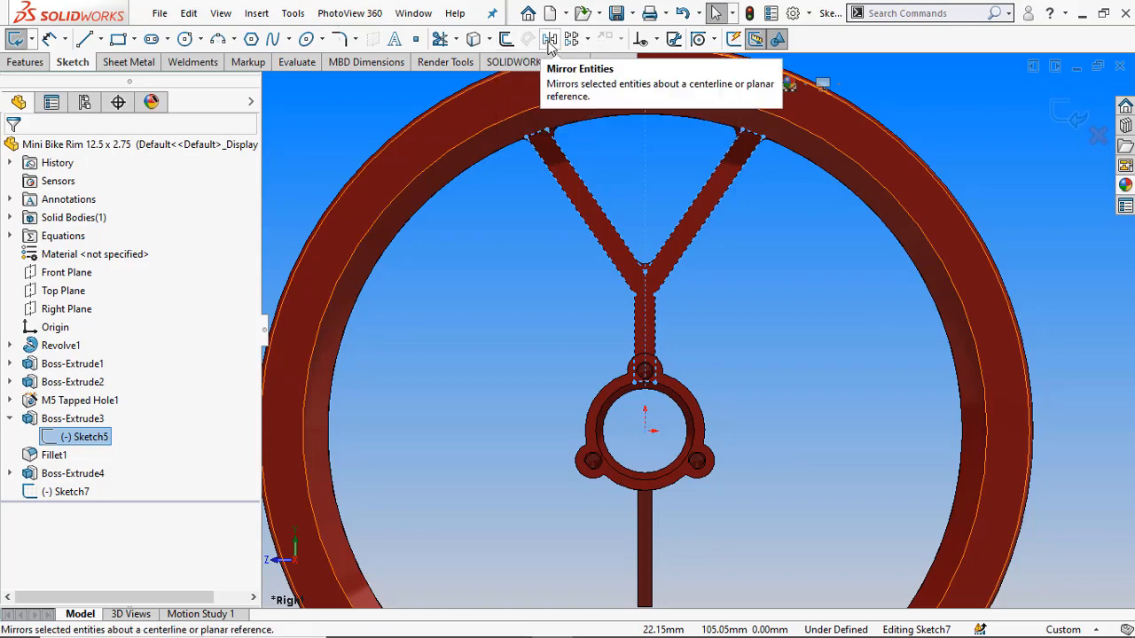
pyautogui.click(473, 41)
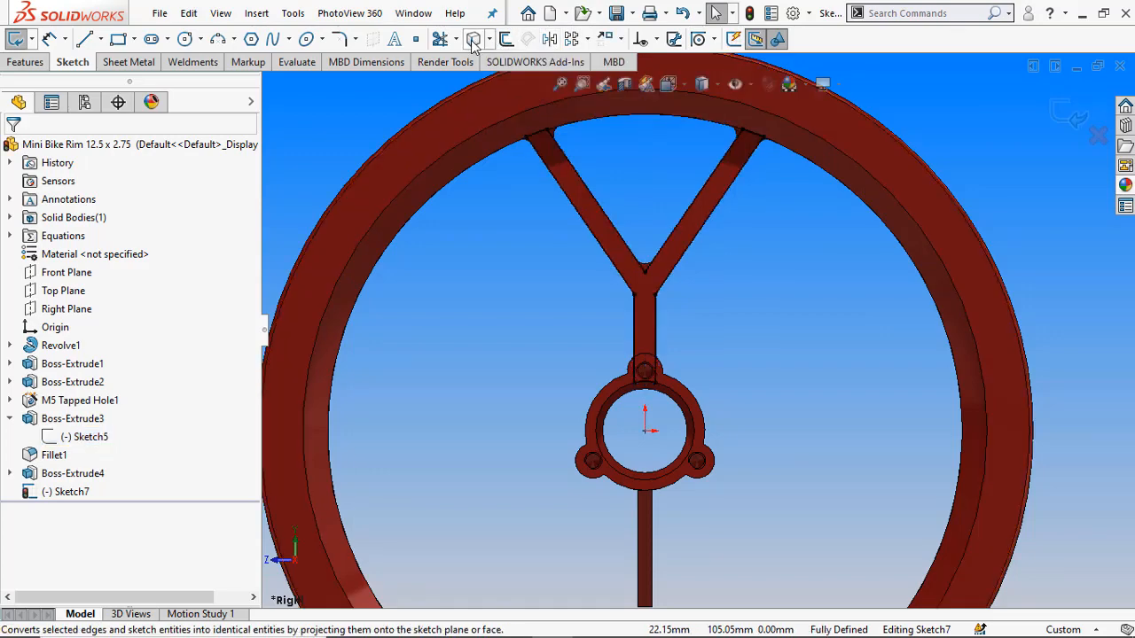
# - Set up a 1 mm offset of the converted Y outline with one side's stem line and adjoining outer arm line
pyautogui.scroll(1, 718, 337)
pyautogui.scroll(-3, 692, 319)
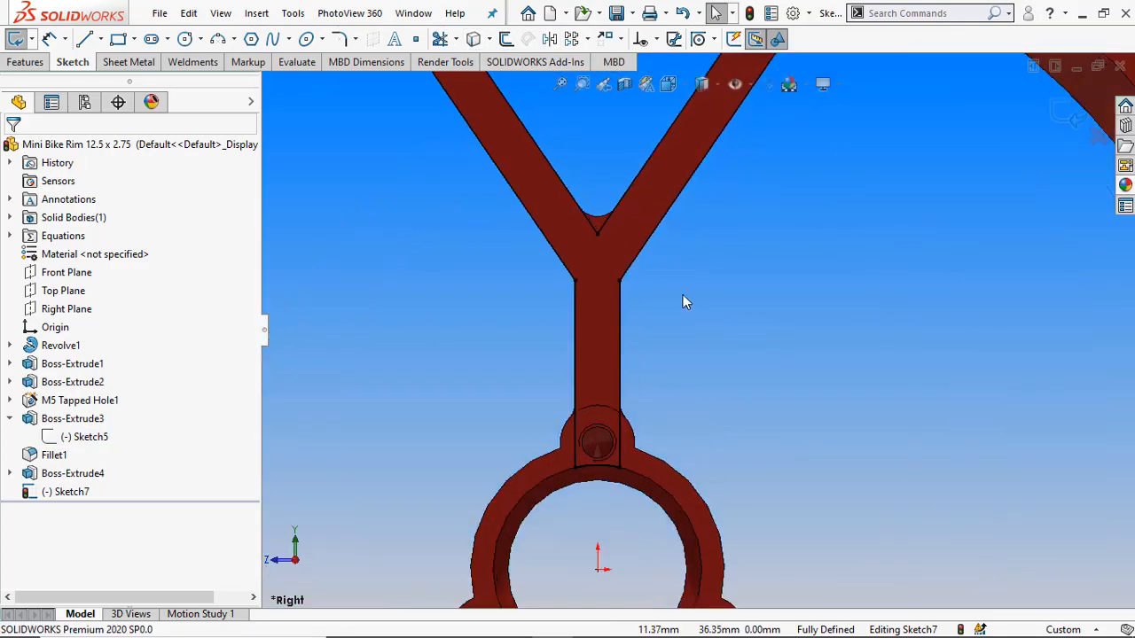
pyautogui.click(620, 335)
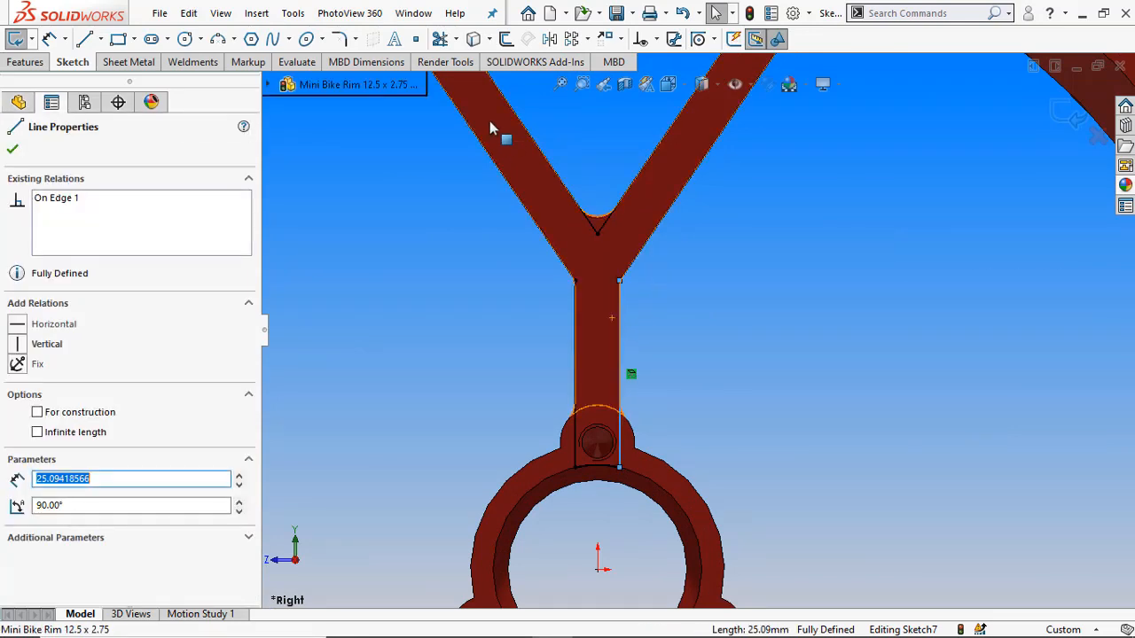
pyautogui.click(510, 45)
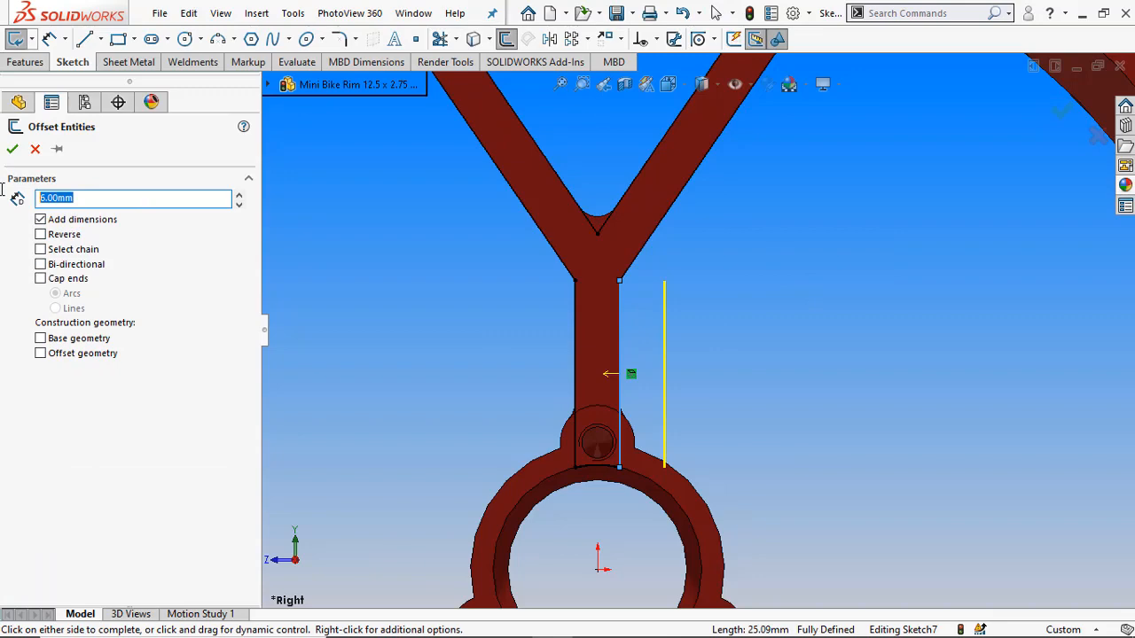
pyautogui.write('1')
pyautogui.press('Return')
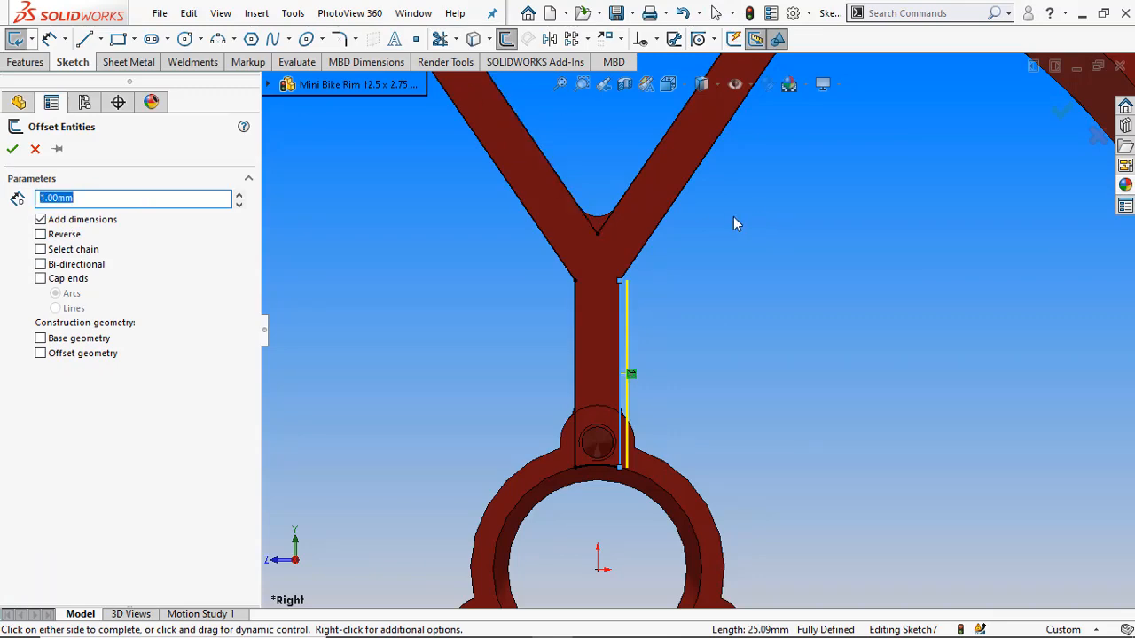
pyautogui.click(685, 188)
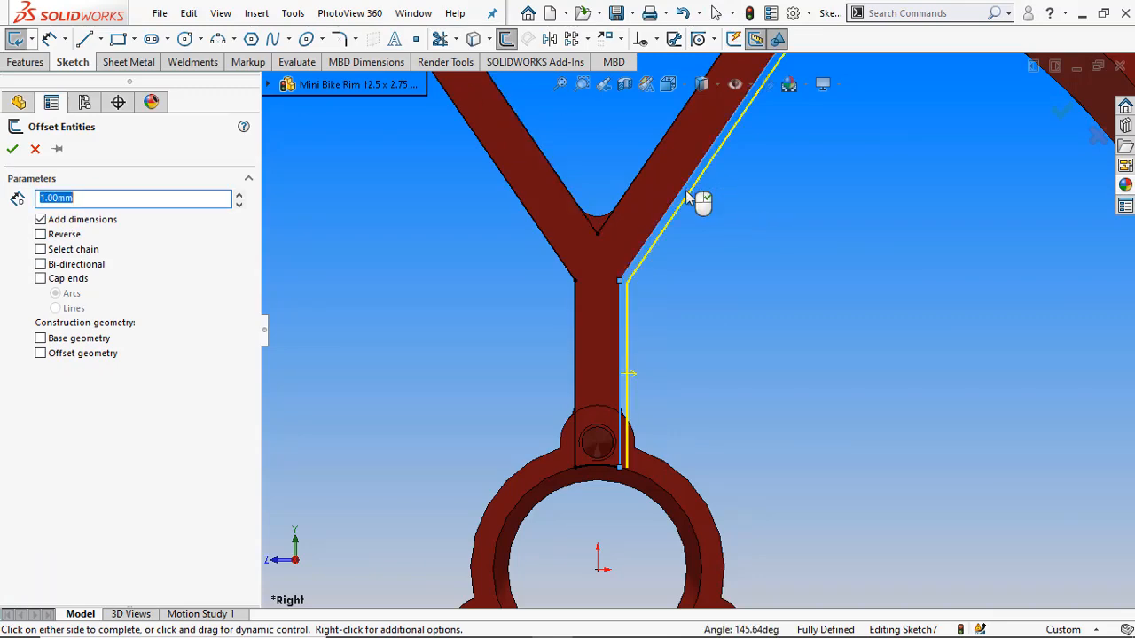
# - Add the opposite side's outer arm and stem lines and both inner arm lines to the offset, placing it inside the spoke outline
pyautogui.scroll(3, 687, 241)
pyautogui.scroll(-3, 683, 266)
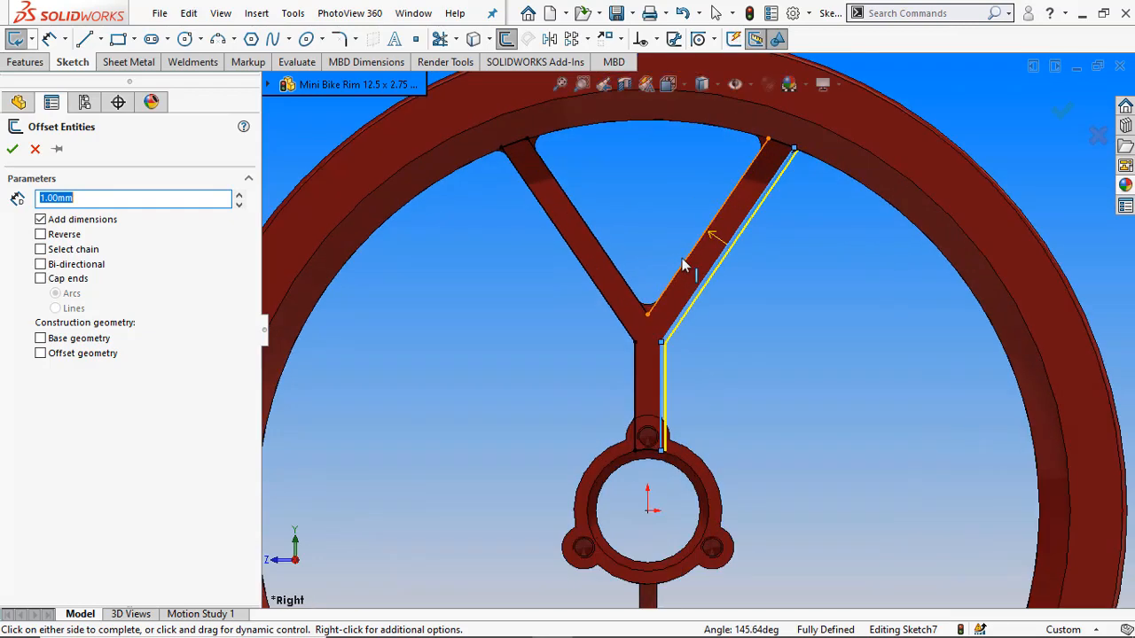
pyautogui.click(592, 315)
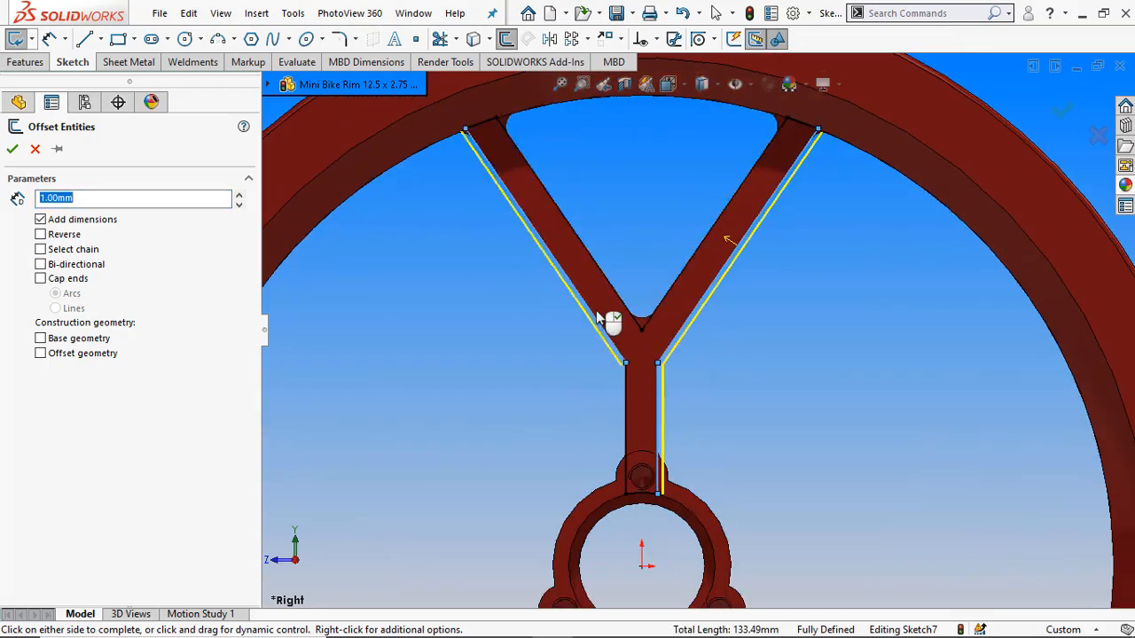
pyautogui.click(629, 403)
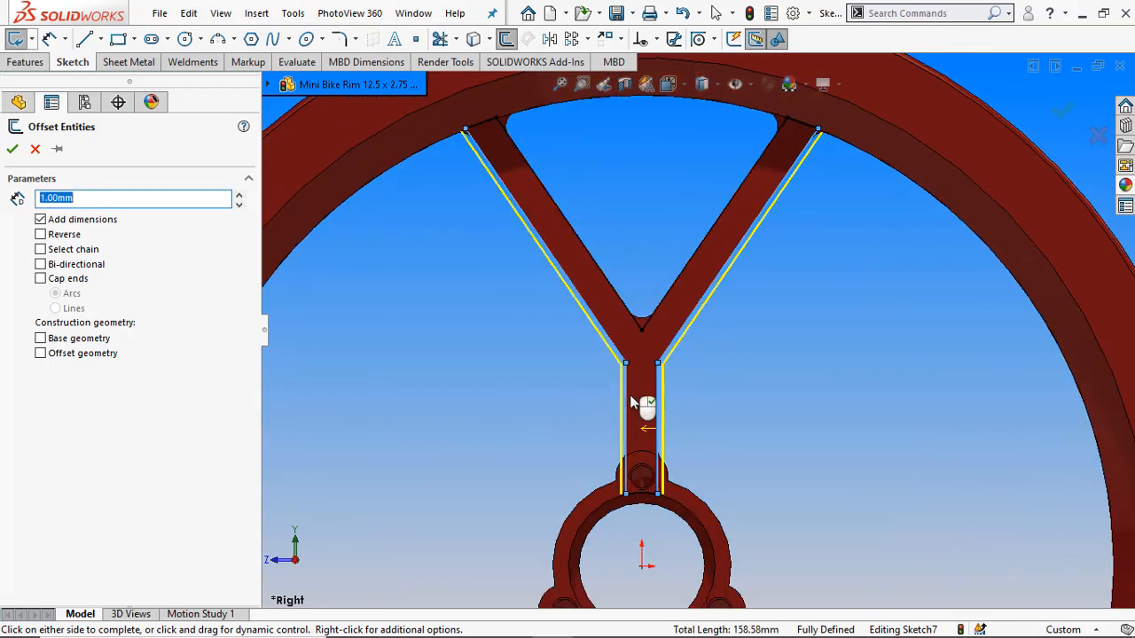
pyautogui.click(623, 303)
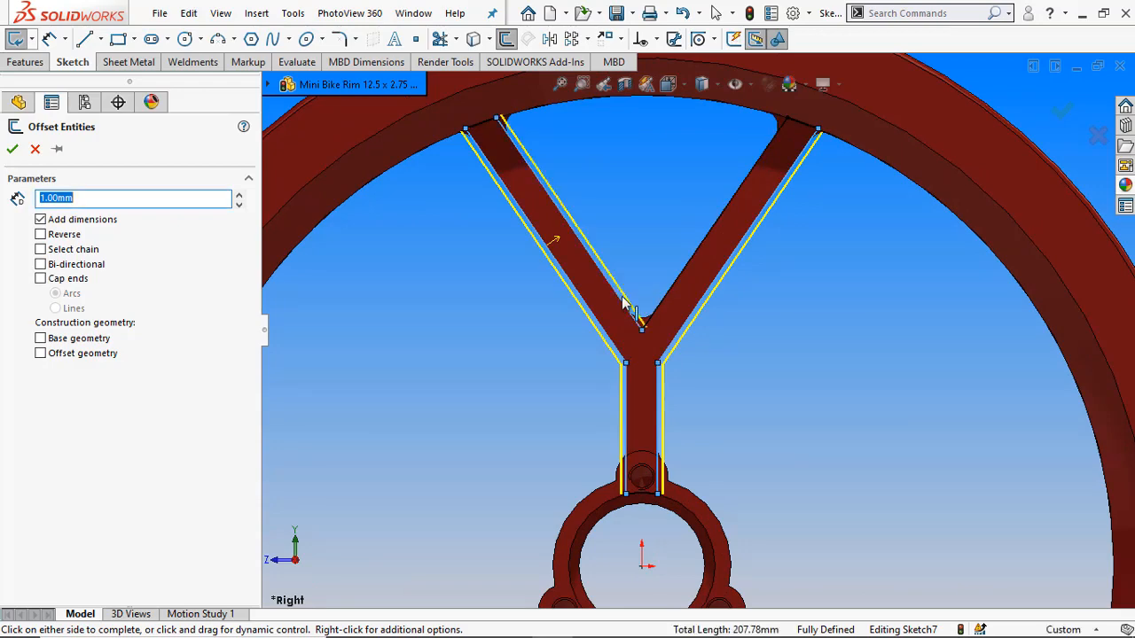
pyautogui.click(696, 257)
pyautogui.scroll(-2, 686, 291)
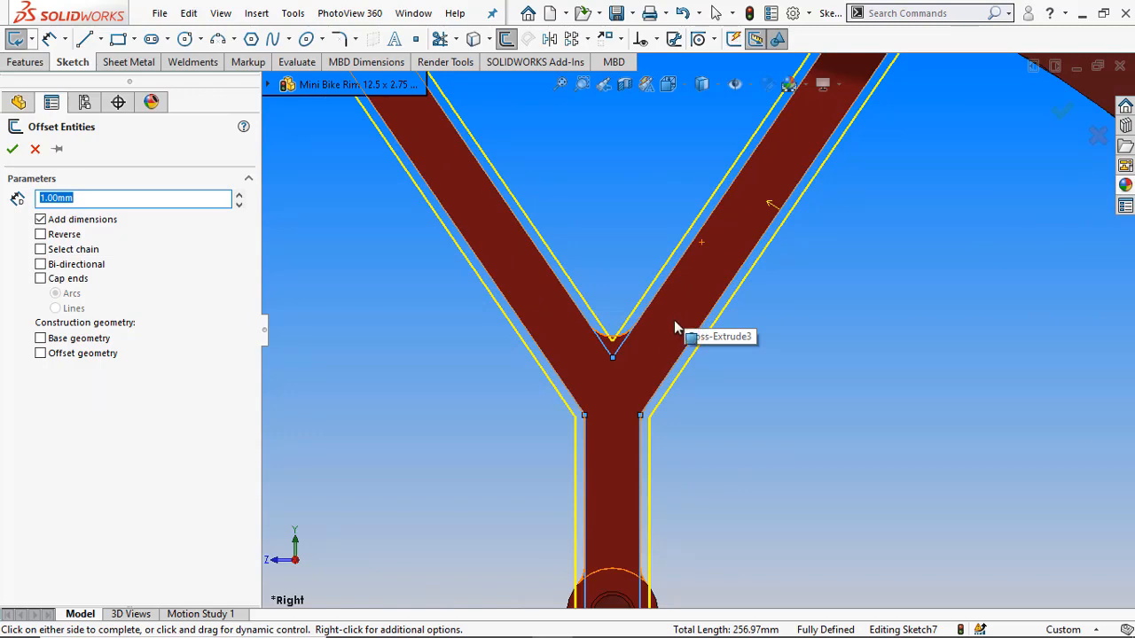
pyautogui.click(674, 322)
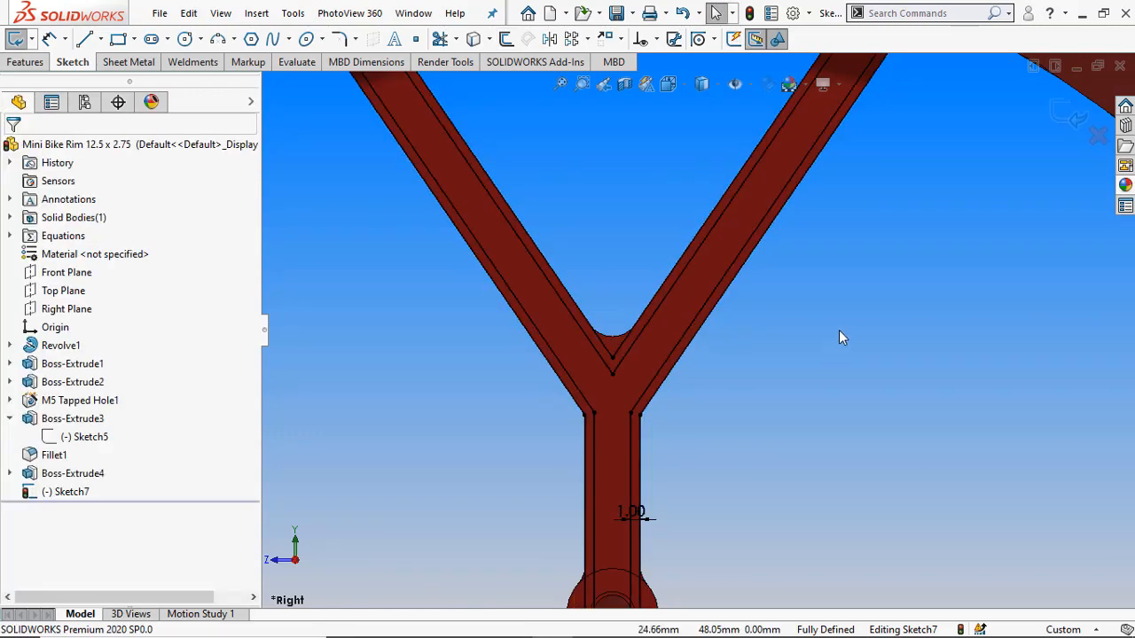
pyautogui.scroll(2, 839, 337)
pyautogui.scroll(-5, 666, 458)
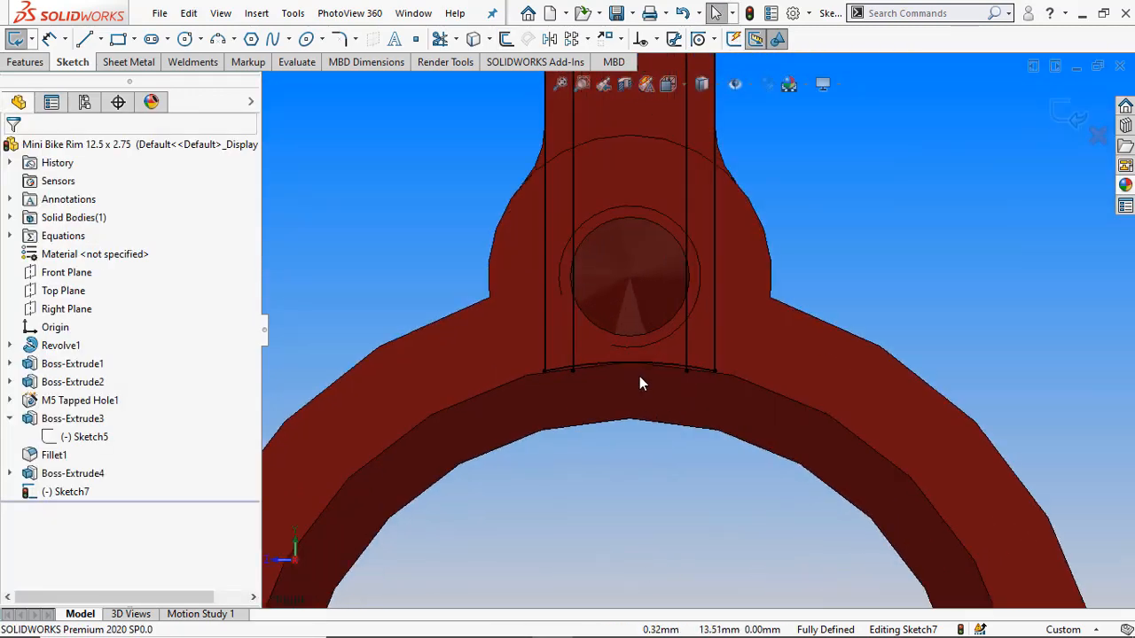
pyautogui.scroll(-3, 641, 377)
pyautogui.scroll(4, 851, 301)
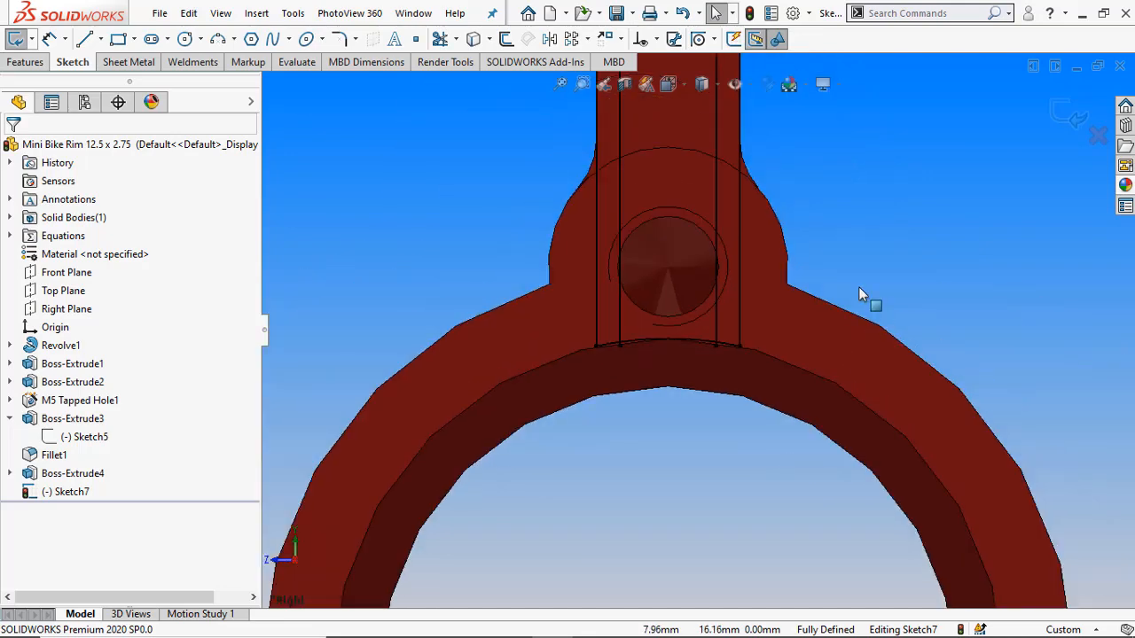
pyautogui.scroll(4, 859, 289)
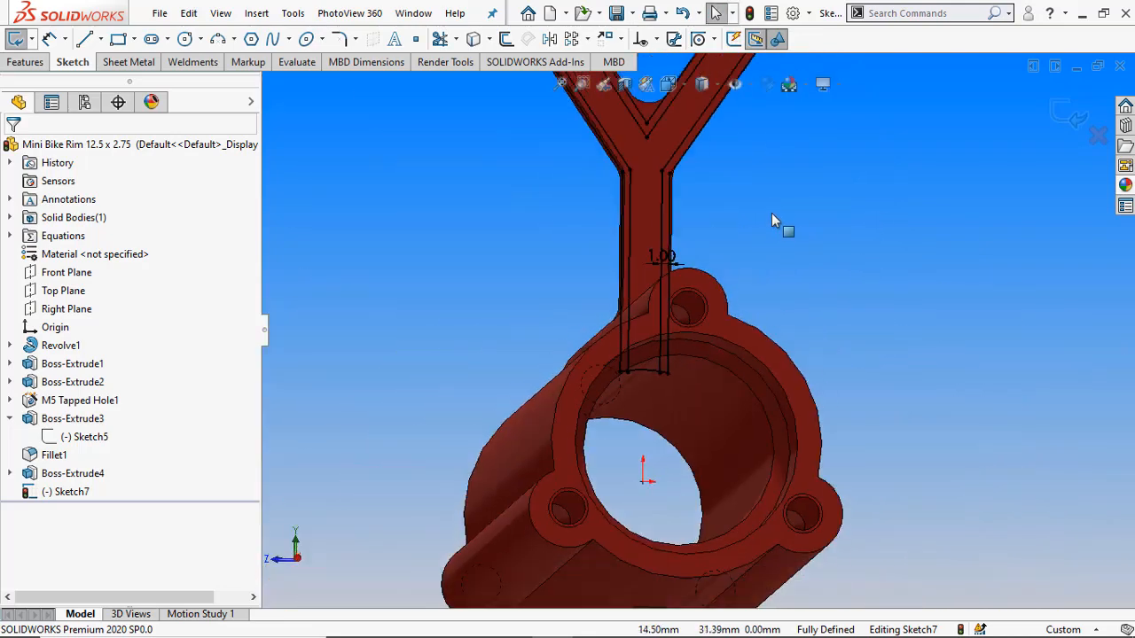
# - Orient the view to Right and extend the short inner offset line of one spoke arm to the arm's end line at the rim
pyautogui.scroll(4, 735, 186)
pyautogui.scroll(-7, 784, 164)
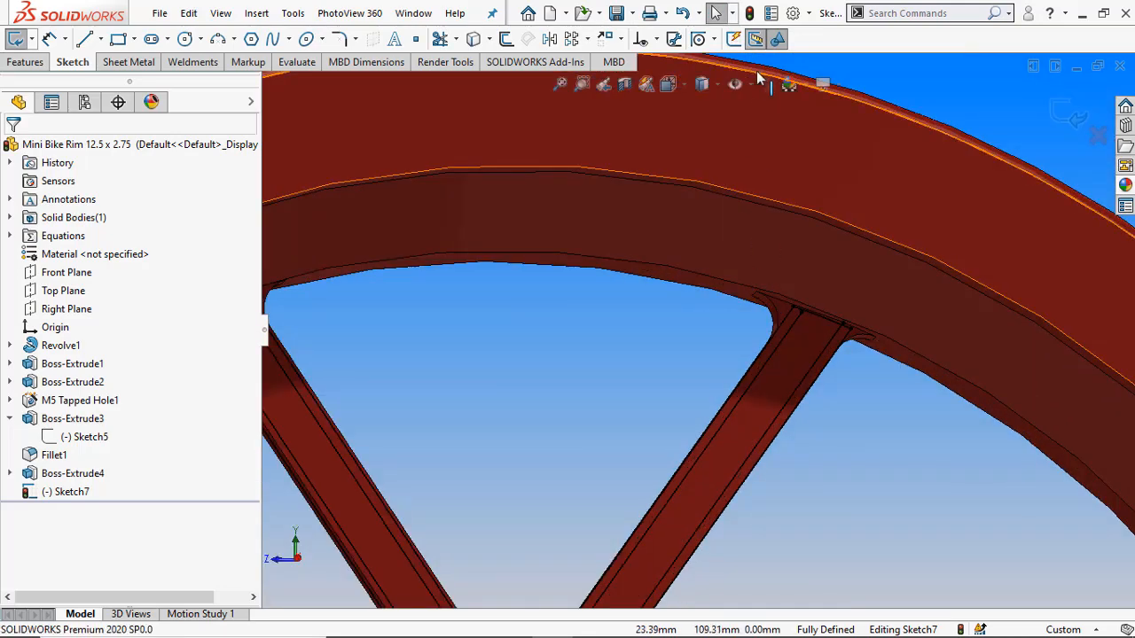
pyautogui.click(683, 84)
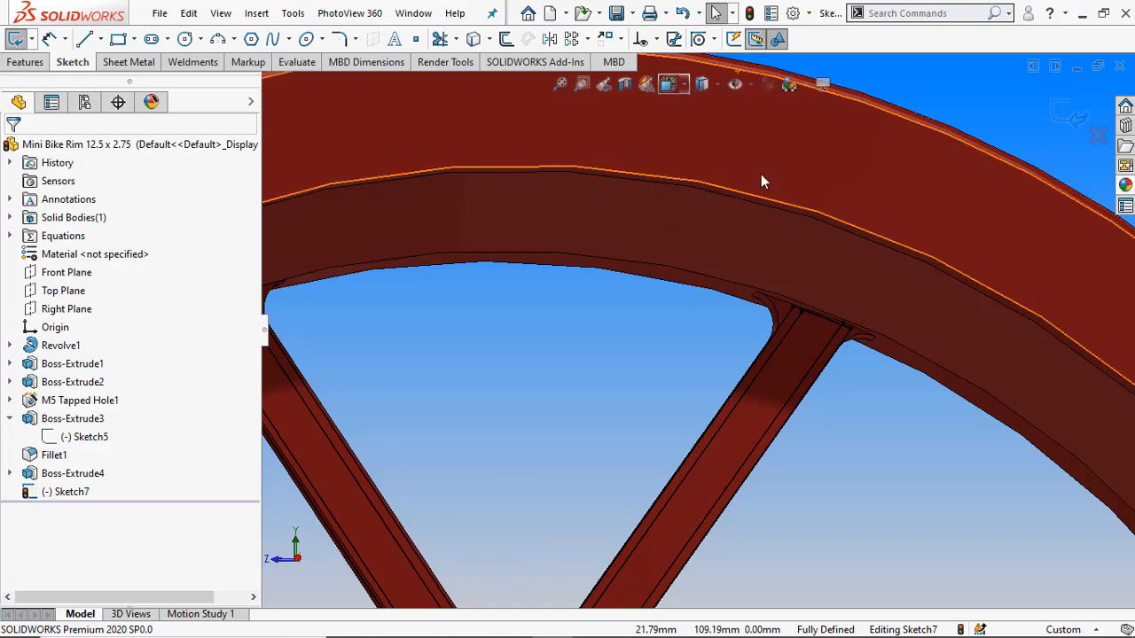
pyautogui.scroll(-5, 821, 220)
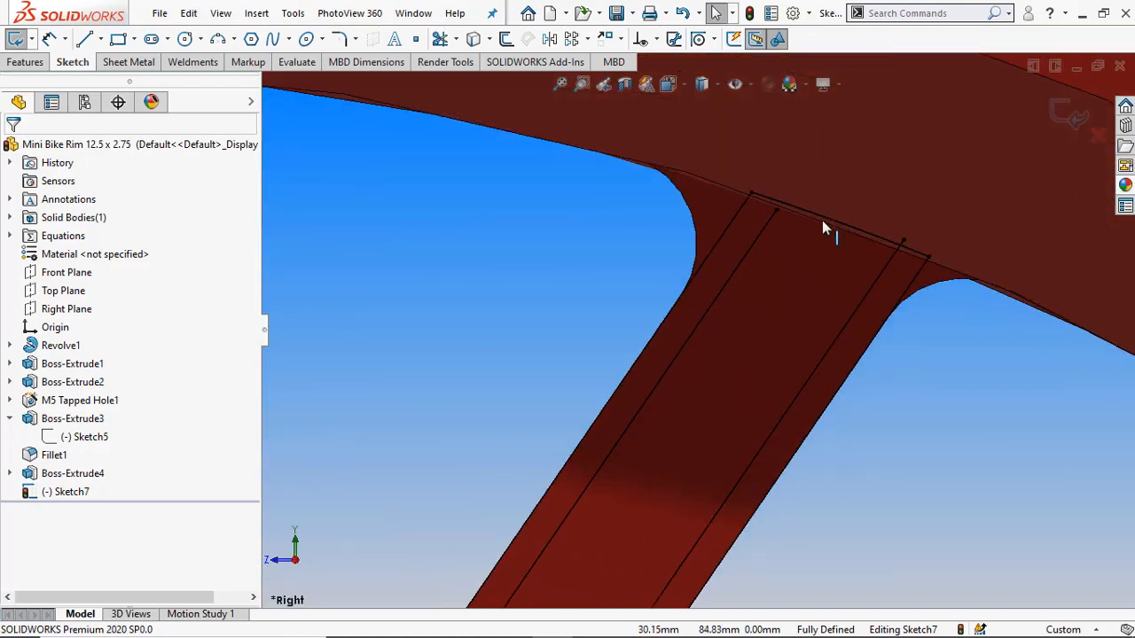
pyautogui.click(773, 213)
pyautogui.click(455, 41)
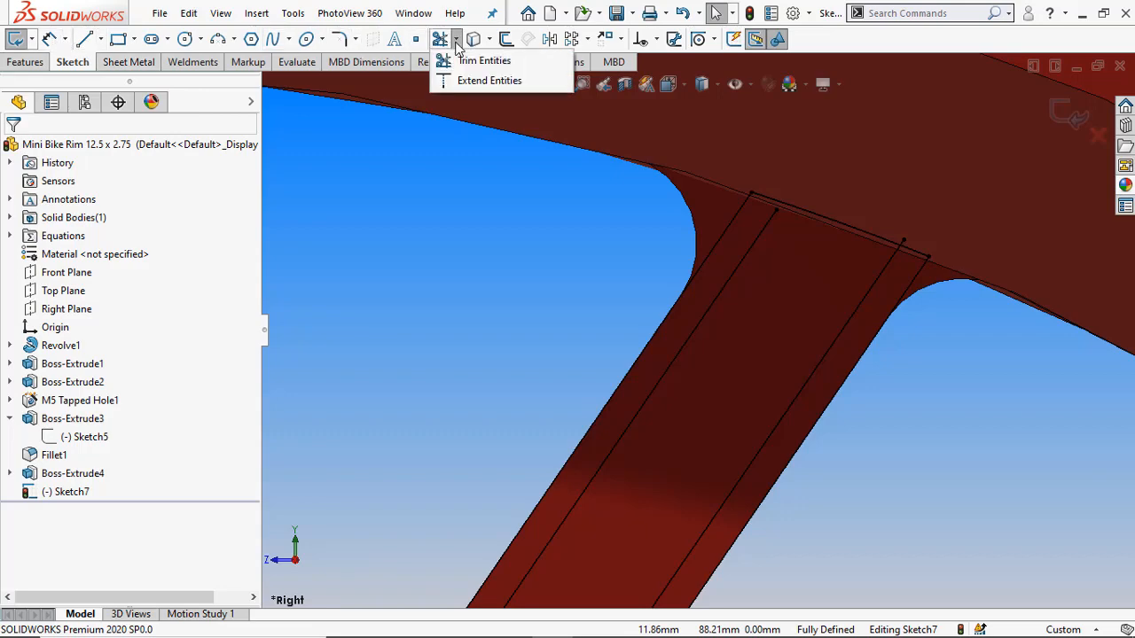
pyautogui.click(459, 82)
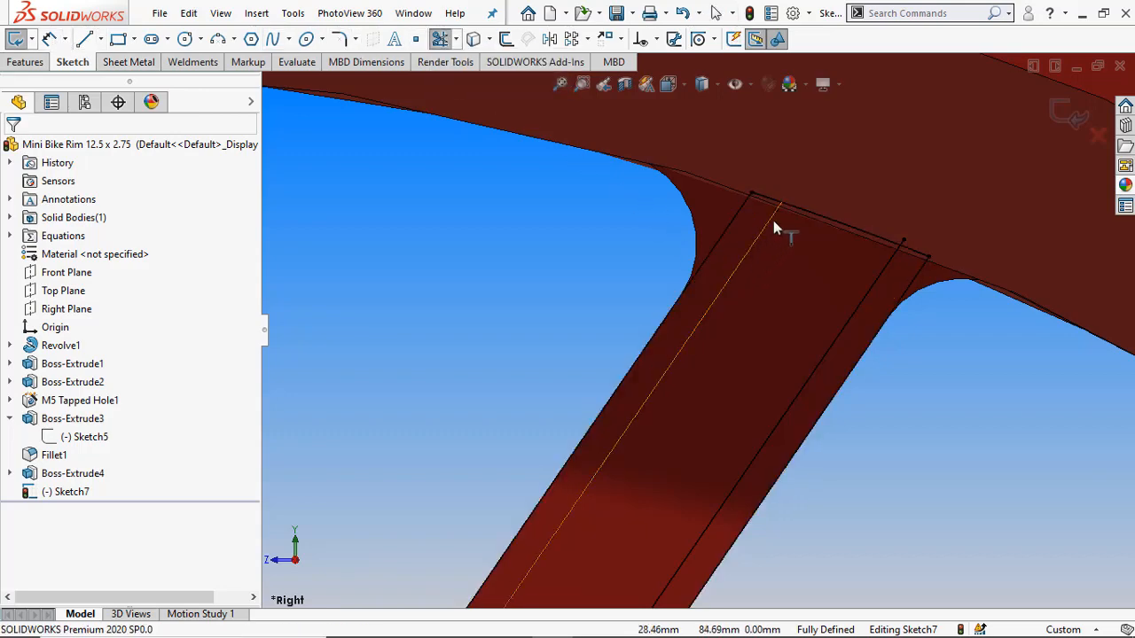
# - Extend the matching inner offset line of the opposite spoke arm to its end line, then leave the Extend Entities command
pyautogui.scroll(5, 606, 270)
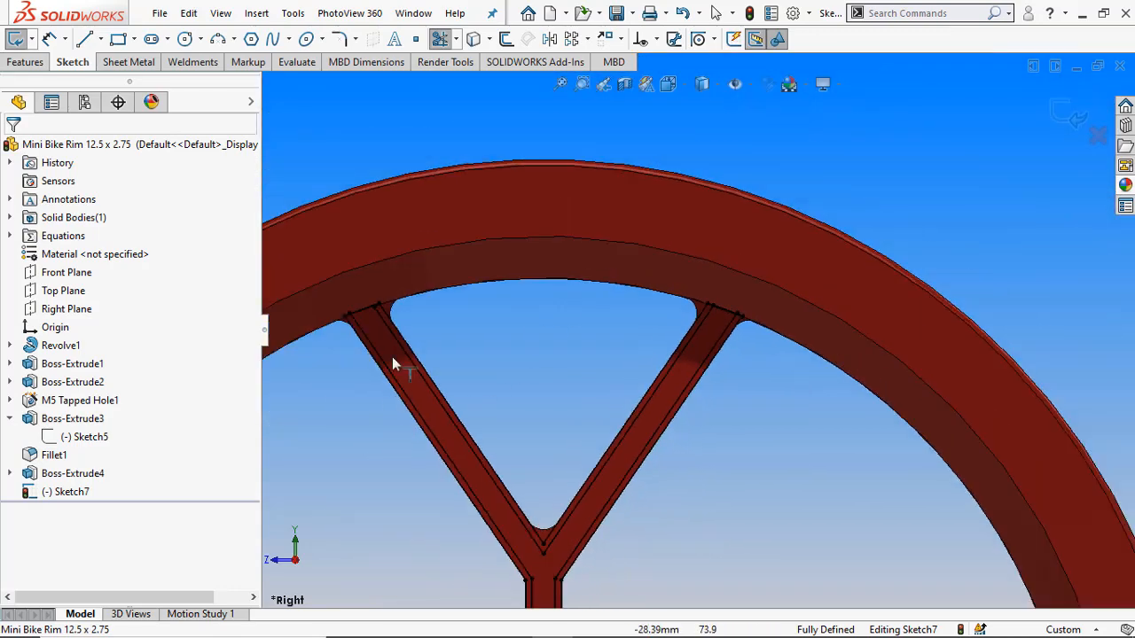
pyautogui.scroll(-5, 391, 356)
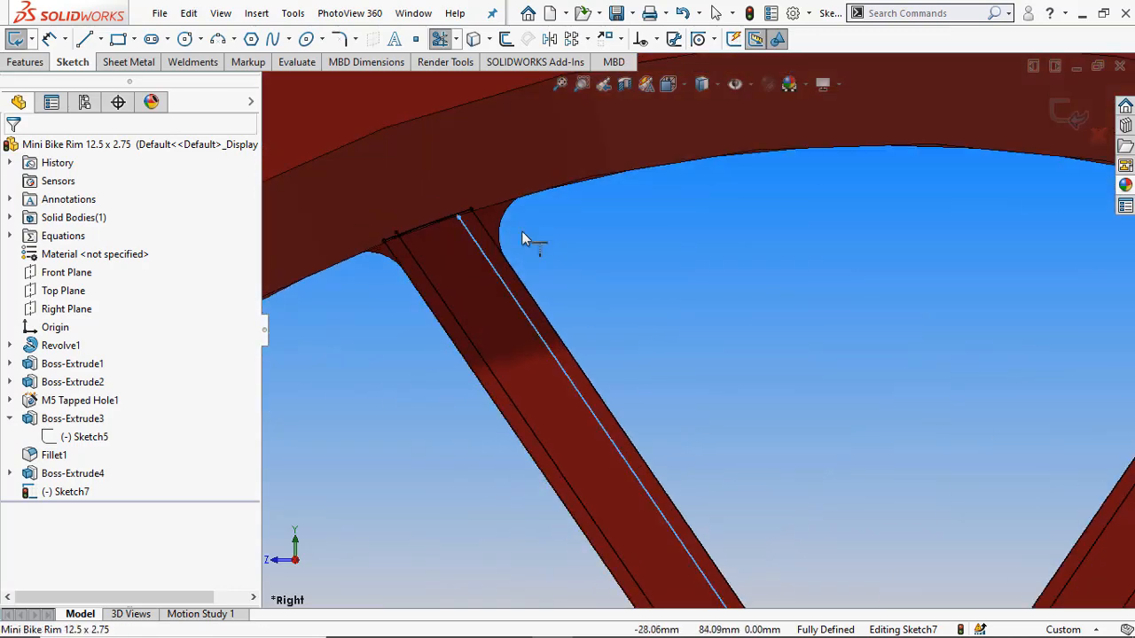
pyautogui.scroll(6, 824, 499)
pyautogui.scroll(-4, 705, 341)
pyautogui.scroll(3, 679, 203)
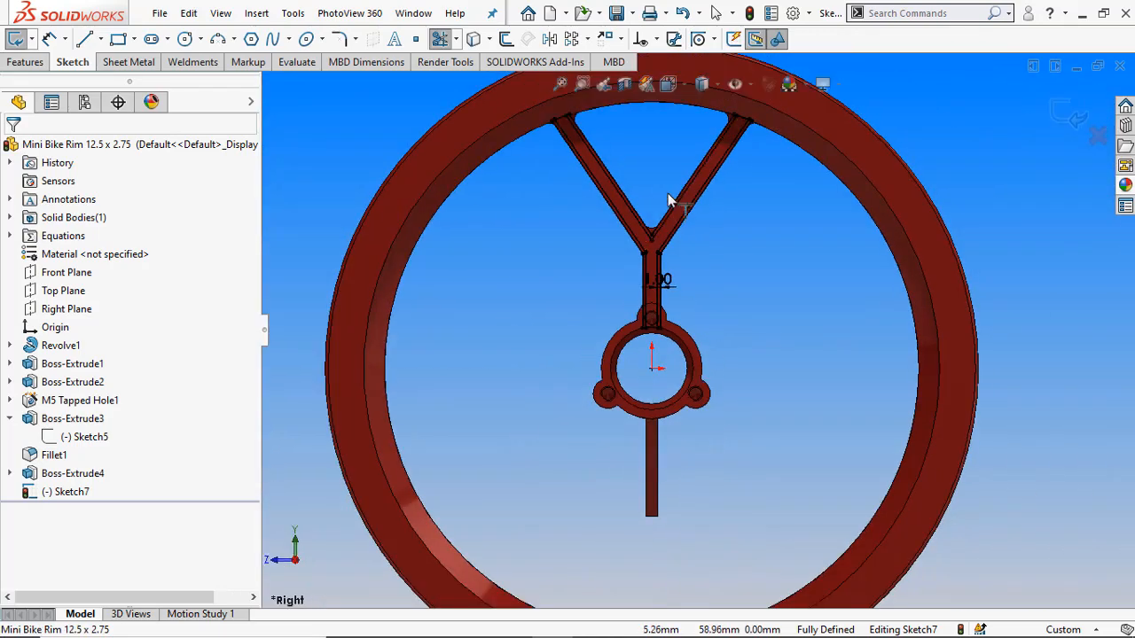
pyautogui.scroll(-1, 642, 160)
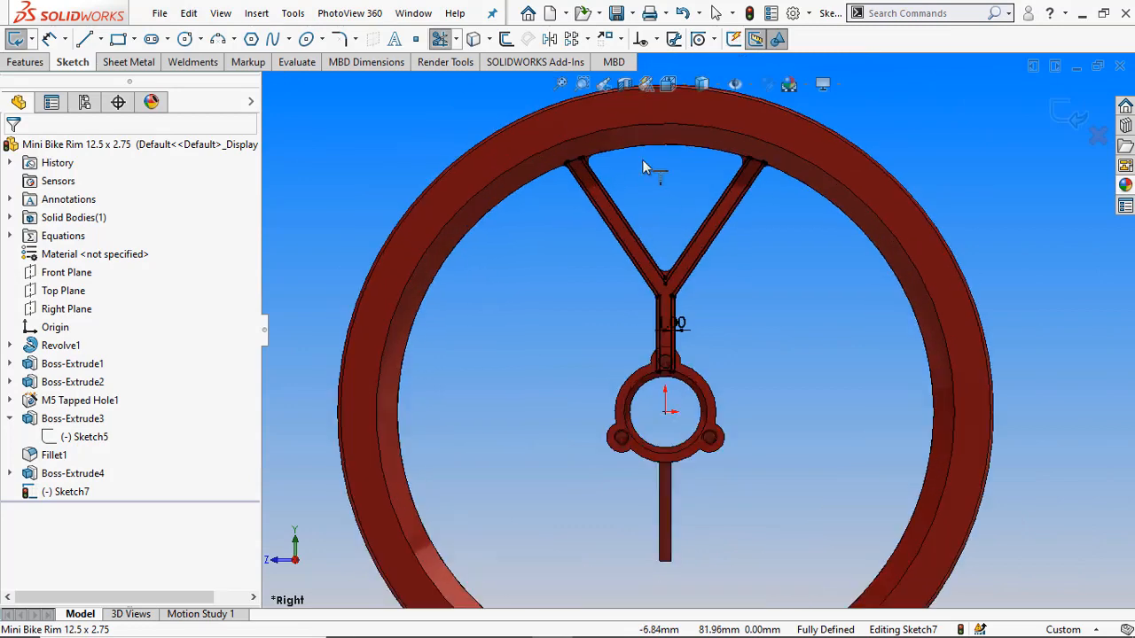
pyautogui.rightClick(346, 163)
pyautogui.click(394, 210)
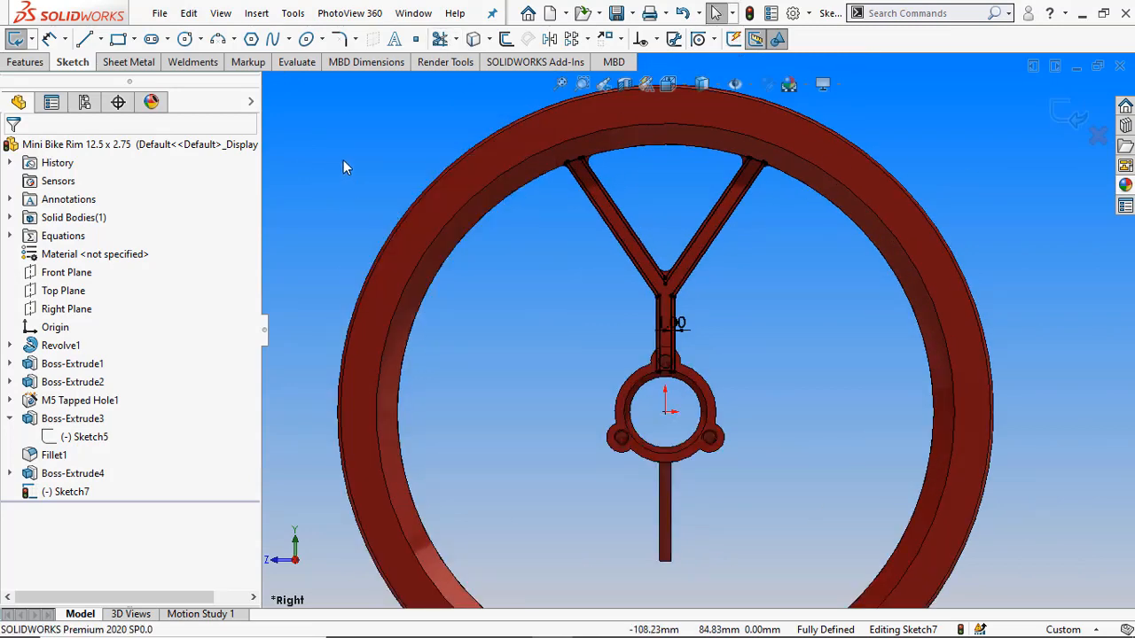
# - Extrude the region inside the offset Y outline as a Mid Plane boss, 6 mm deep and merged with the body
pyautogui.click(26, 65)
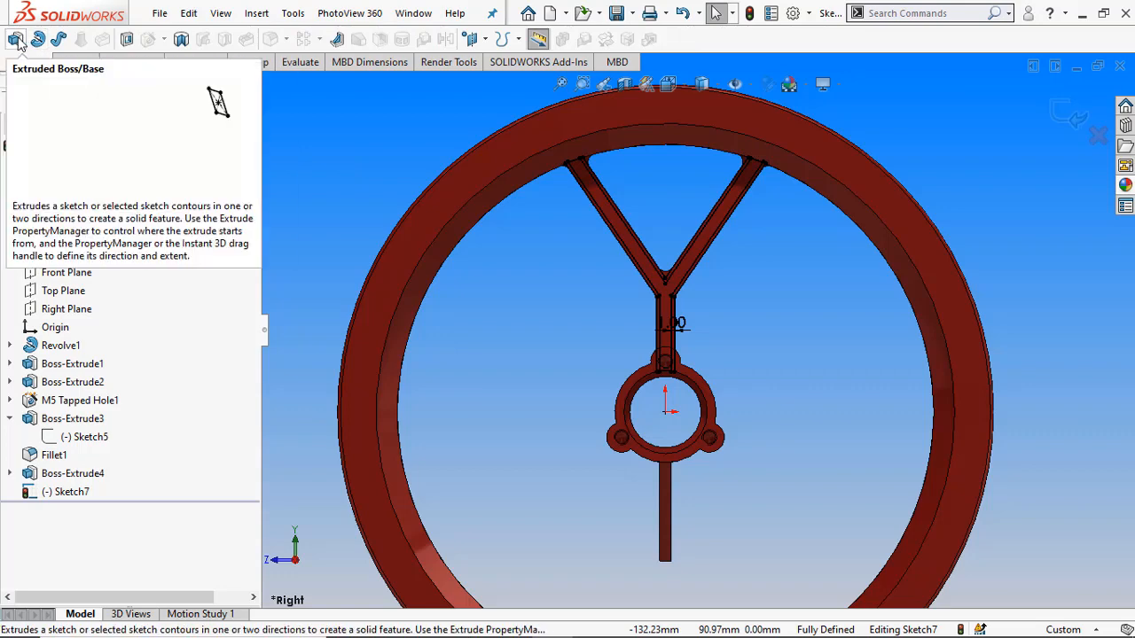
pyautogui.click(16, 40)
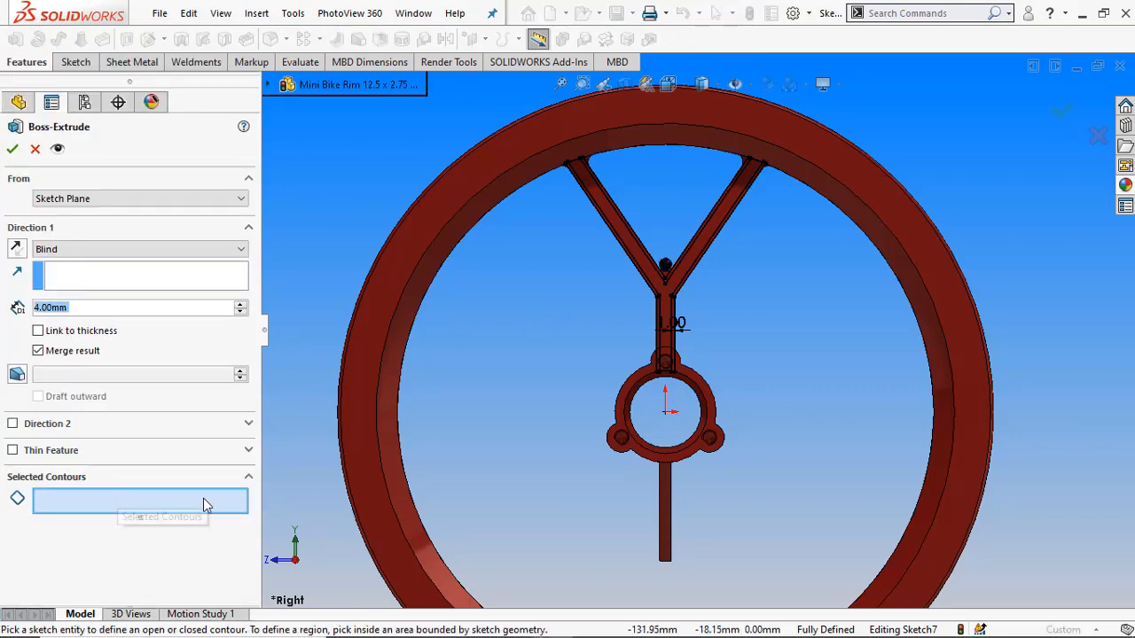
pyautogui.scroll(-2, 715, 293)
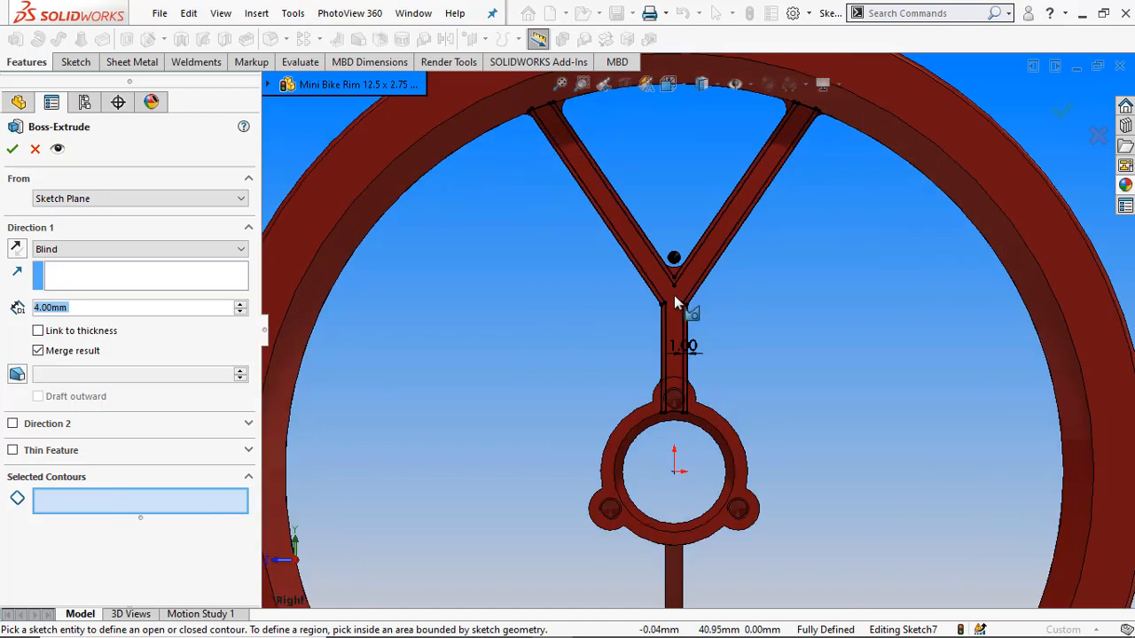
pyautogui.click(674, 296)
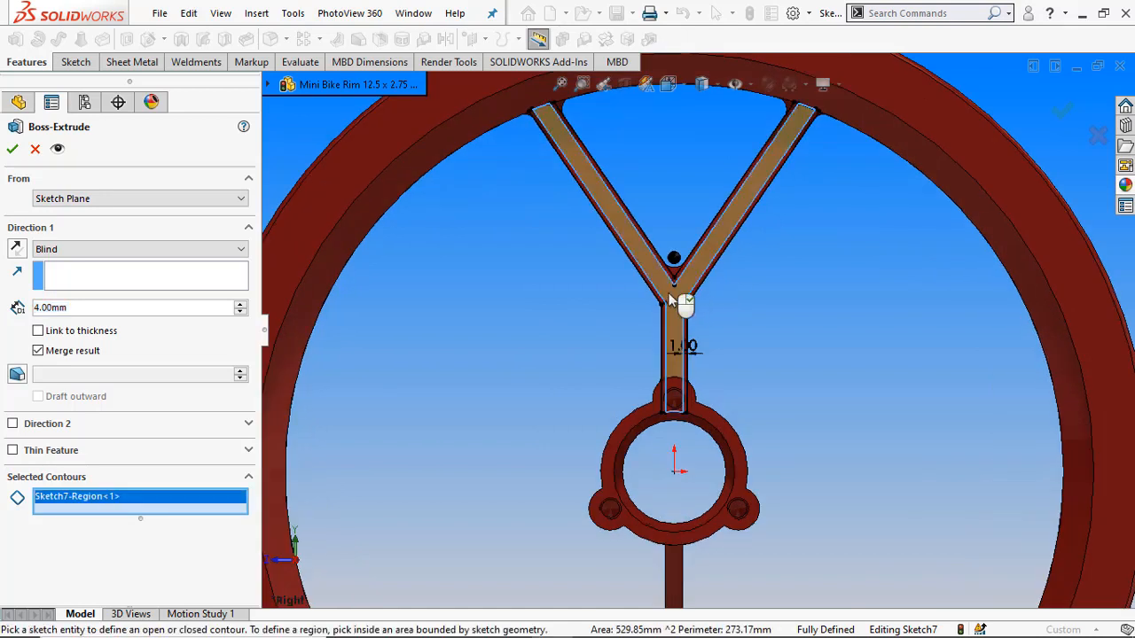
pyautogui.click(99, 251)
pyautogui.click(86, 332)
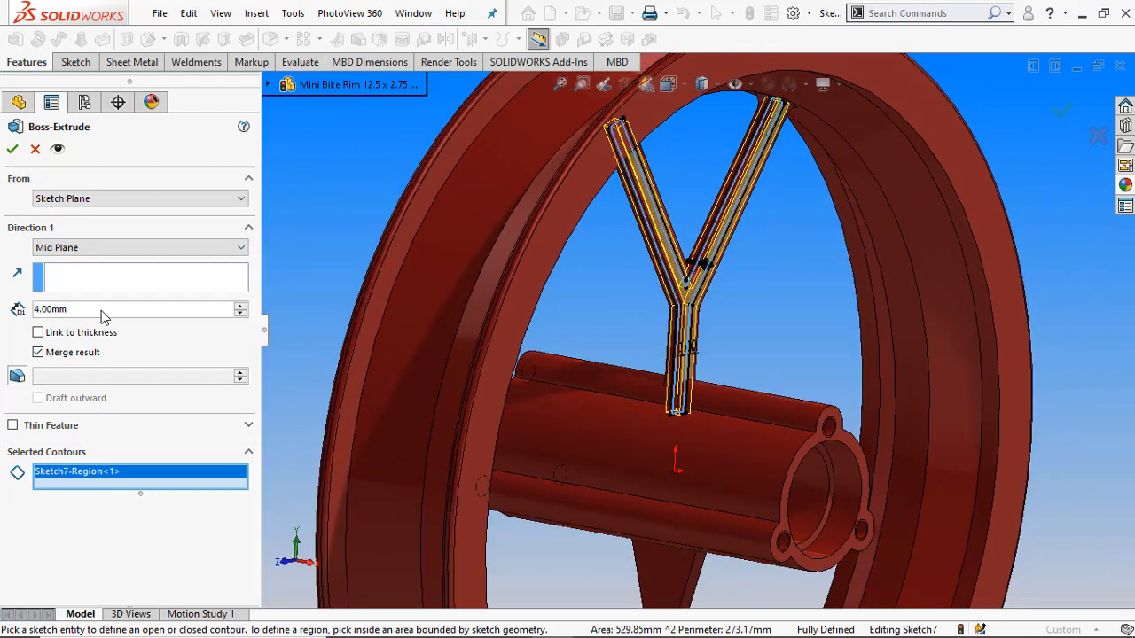
pyautogui.moveTo(122, 312); pyautogui.dragTo(17, 314)
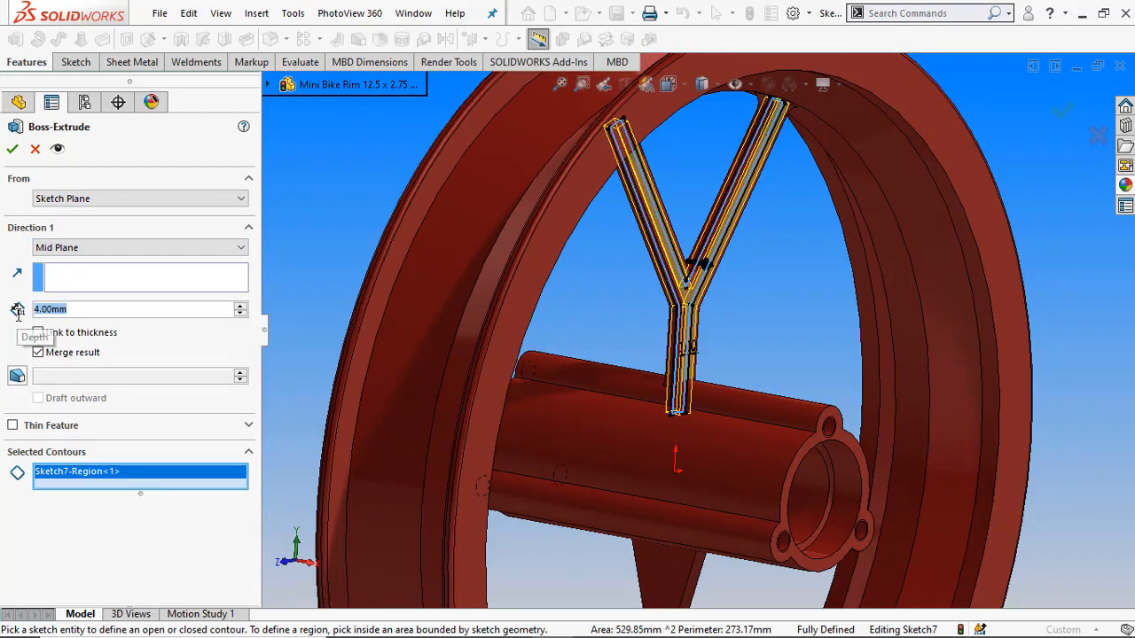
pyautogui.write('6')
pyautogui.press('Return')
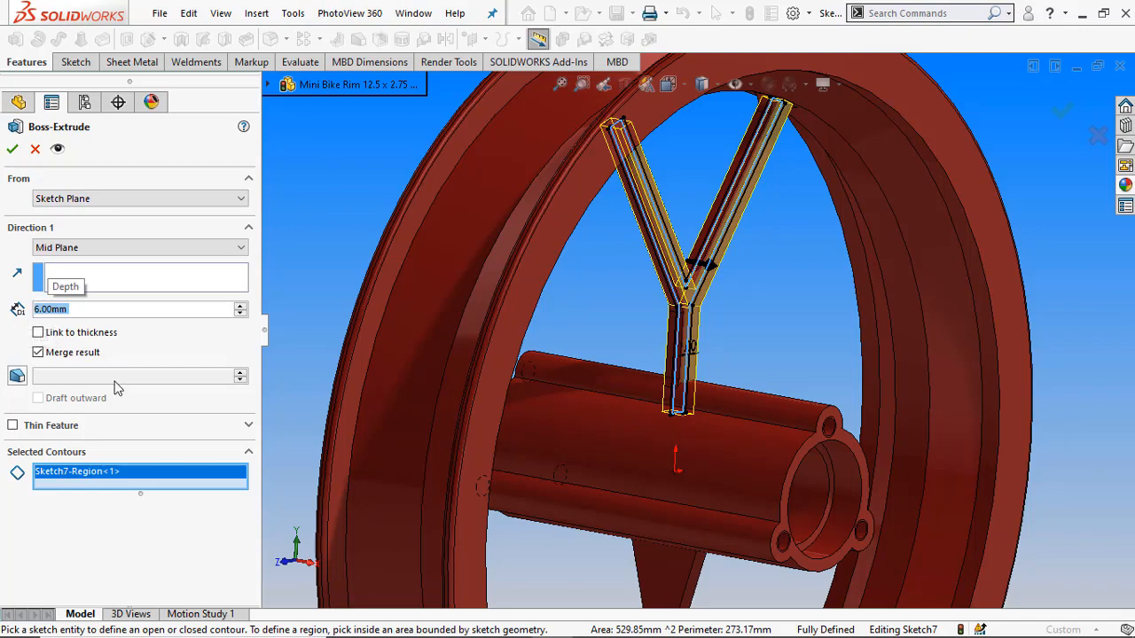
pyautogui.click(13, 148)
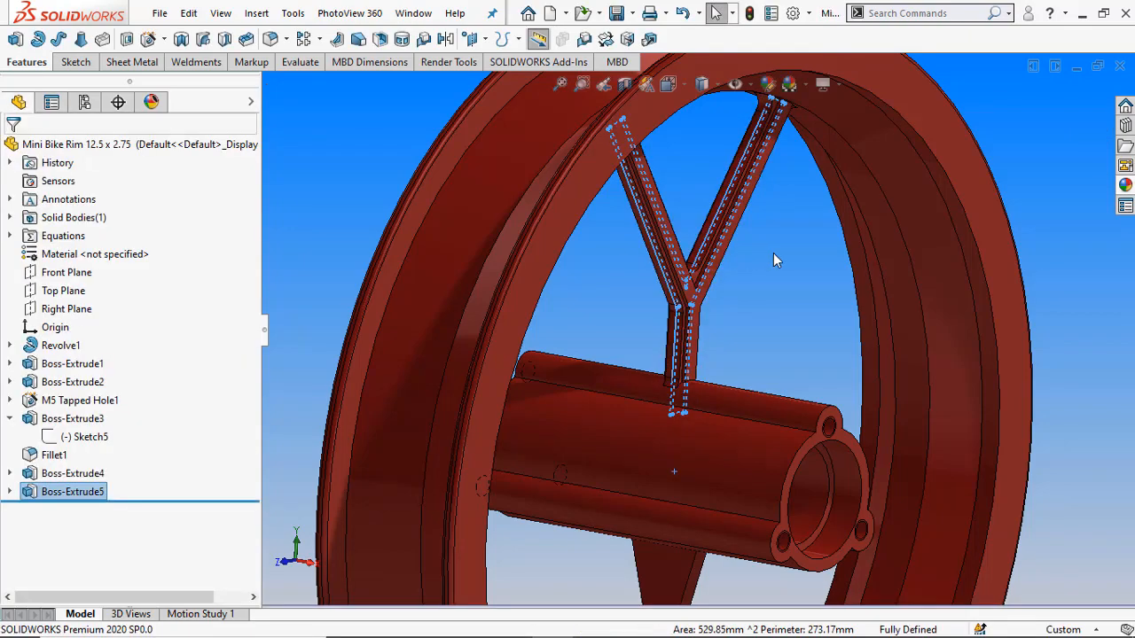
# - Edit the inner Y-shaped spoke extrusion, Boss-Extrude5, and set its Mid Plane depth to 7 mm
pyautogui.click(773, 253)
pyautogui.moveTo(743, 307); pyautogui.dragTo(704, 252, button='middle')
pyautogui.scroll(-3, 696, 258)
pyautogui.click(697, 248)
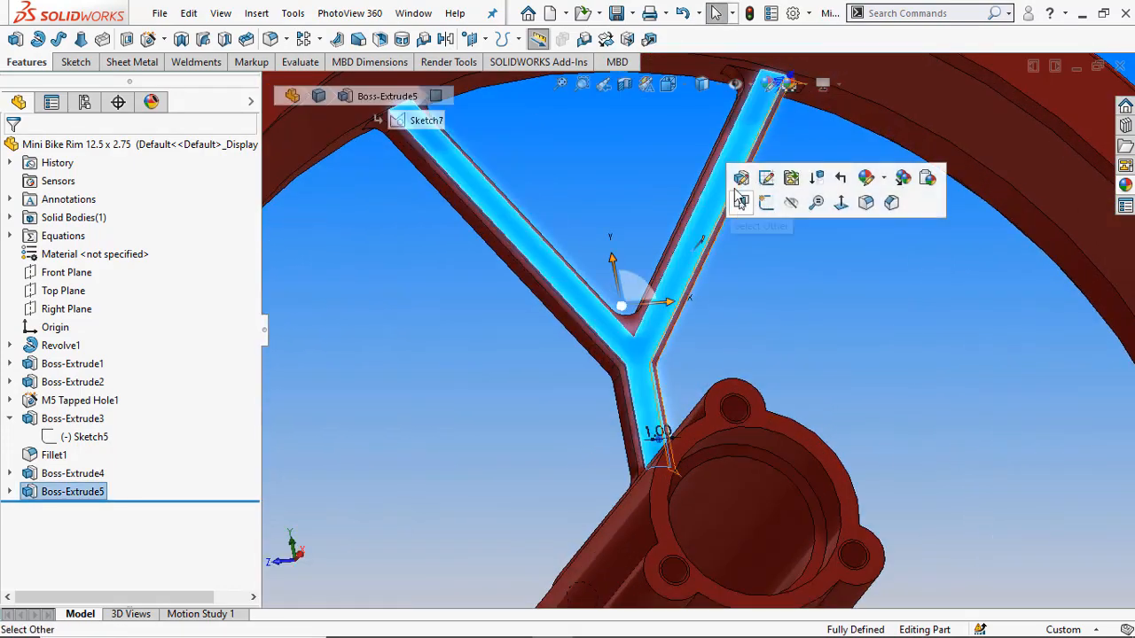
pyautogui.click(769, 268)
pyautogui.click(78, 492)
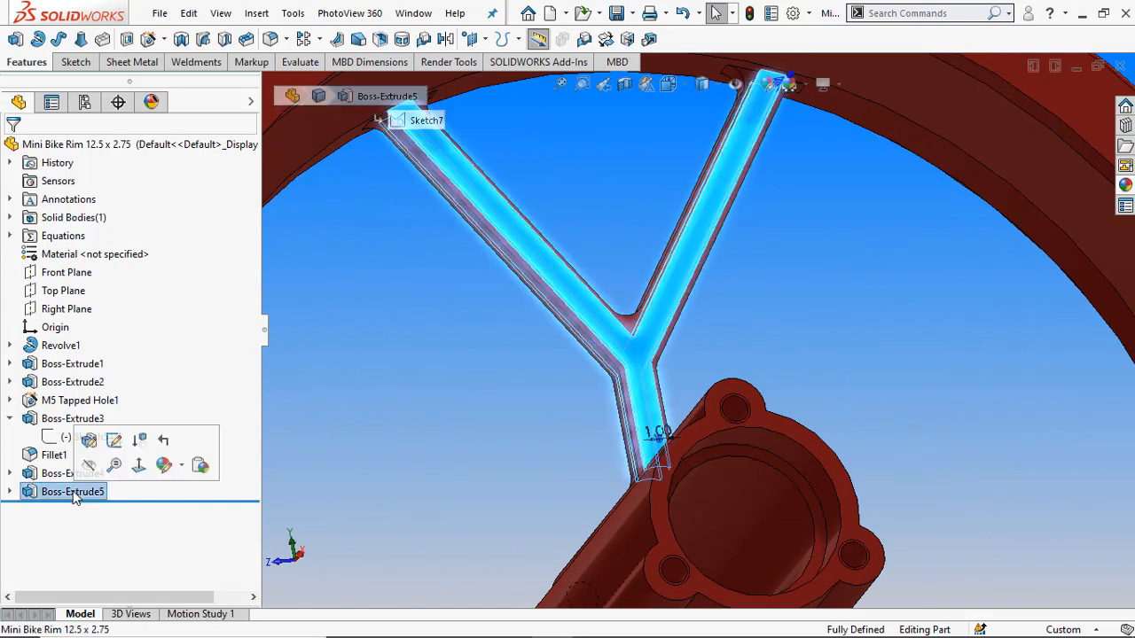
pyautogui.click(113, 451)
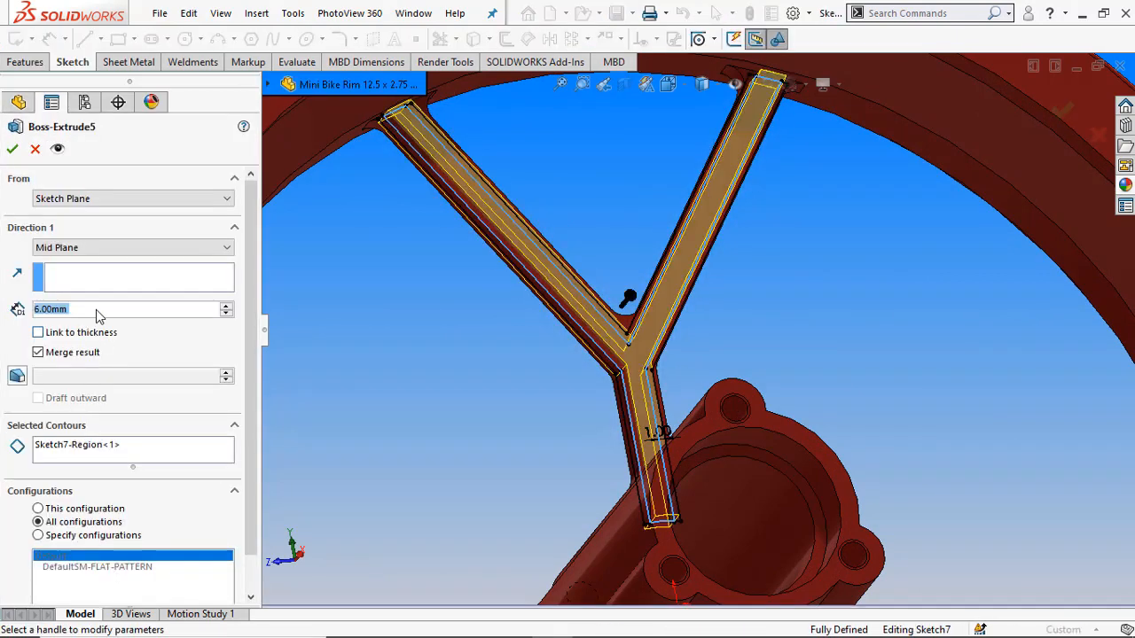
pyautogui.click(123, 311)
pyautogui.write('7')
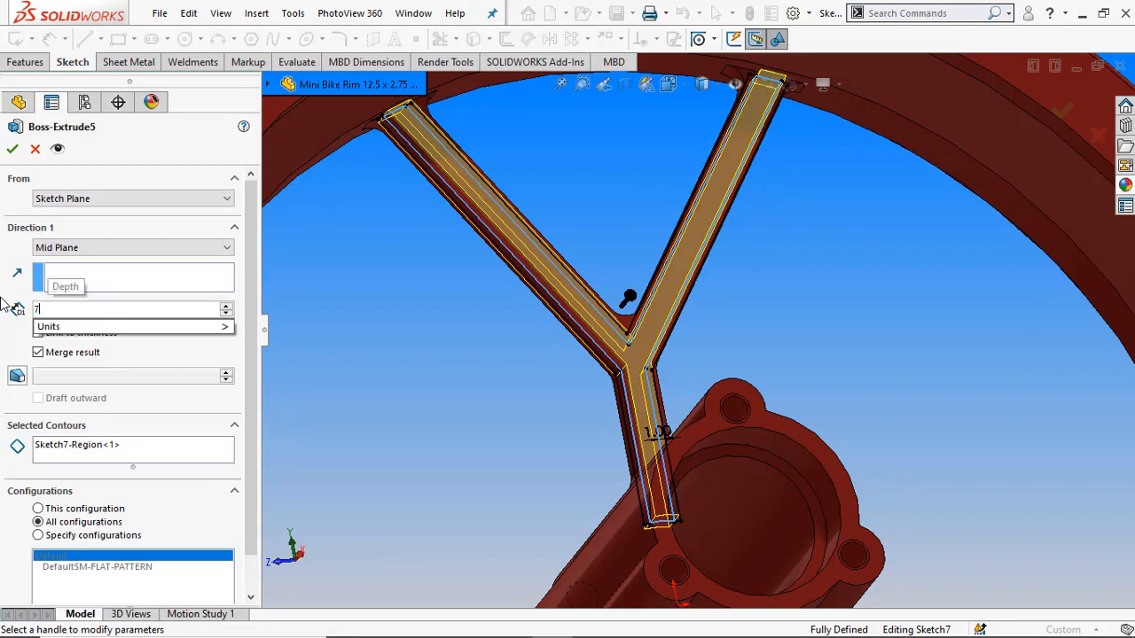
pyautogui.press('Return')
pyautogui.press('Return')
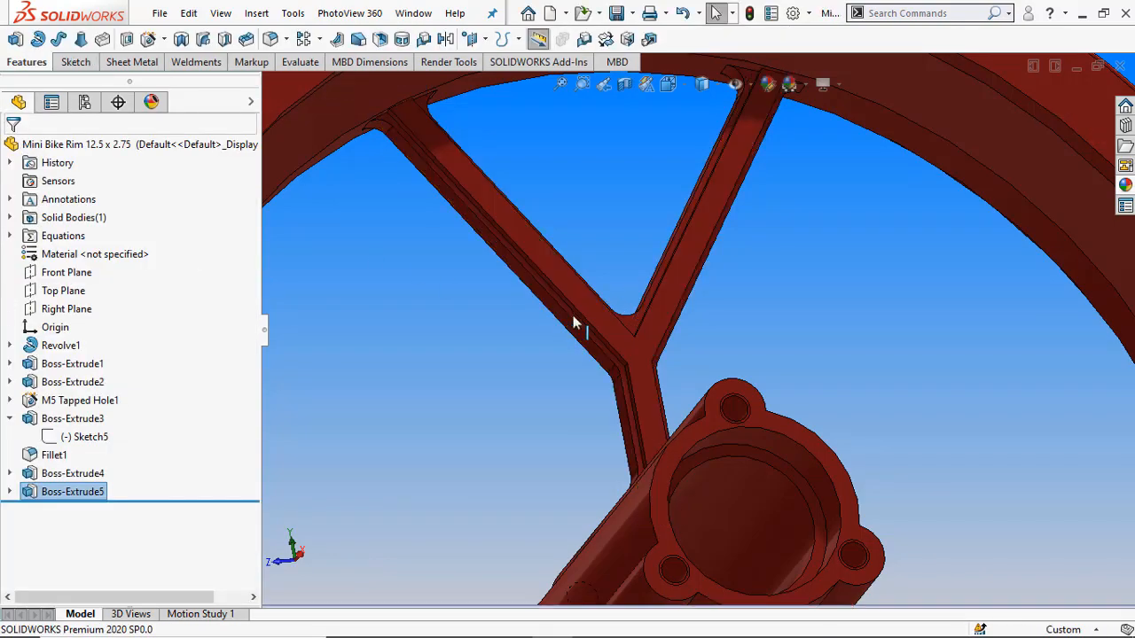
# - Inspect the modelled spoke, then switch to the browser and examine the spoke arrangement in the wheel hub reference photos before returning to SOLIDWORKS
pyautogui.moveTo(616, 269); pyautogui.dragTo(608, 405, button='middle')
pyautogui.scroll(3, 674, 403)
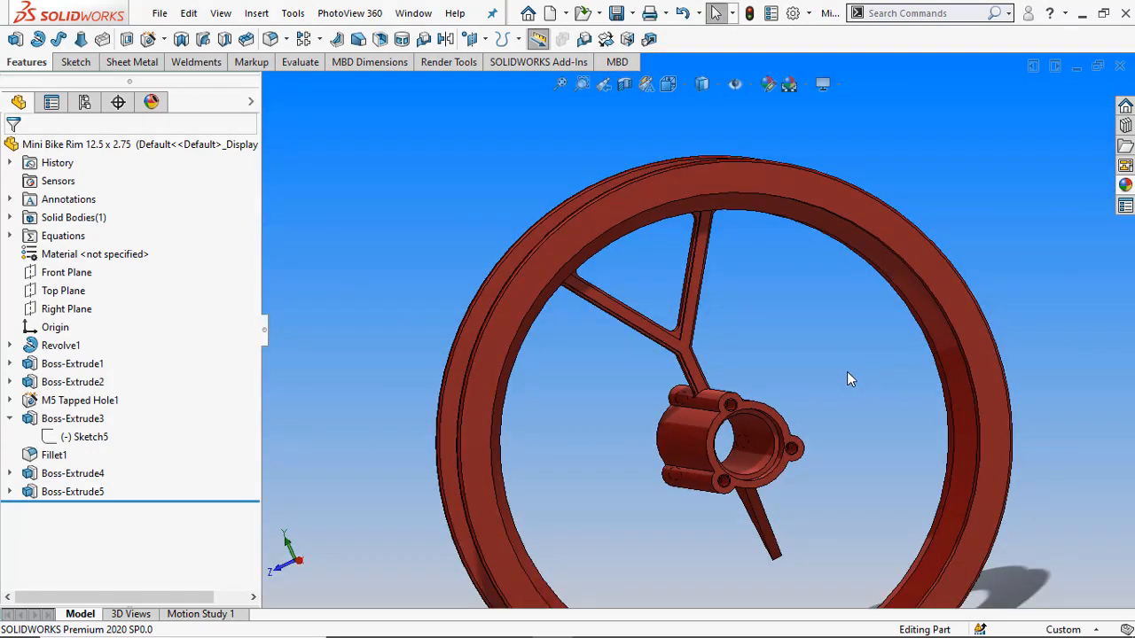
pyautogui.moveTo(846, 380); pyautogui.dragTo(621, 426, button='middle')
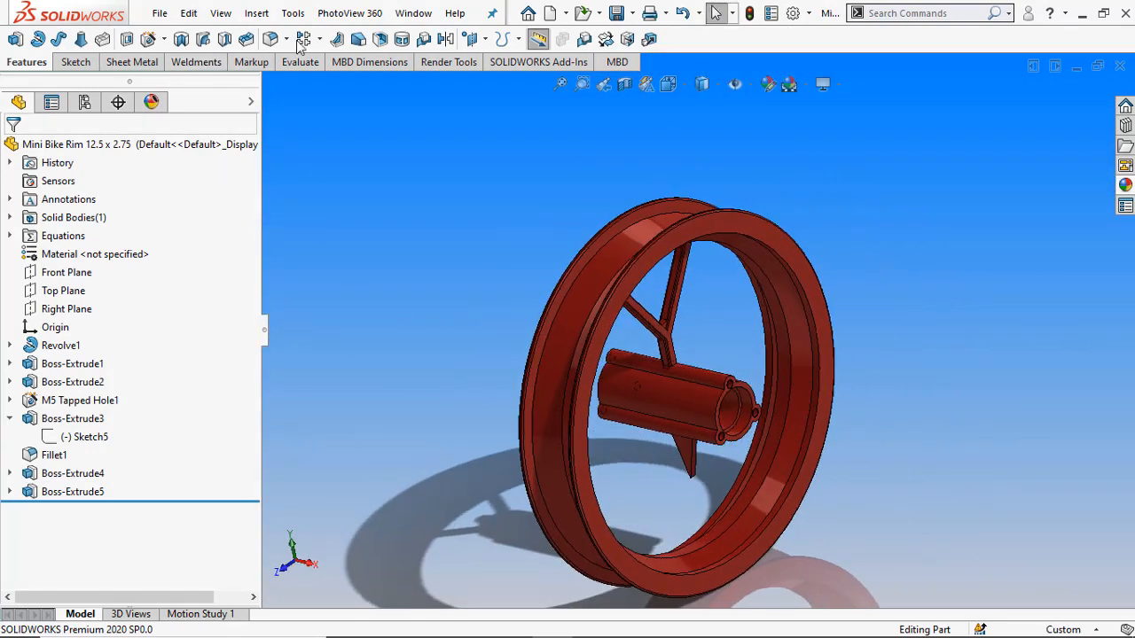
pyautogui.click(384, 626)
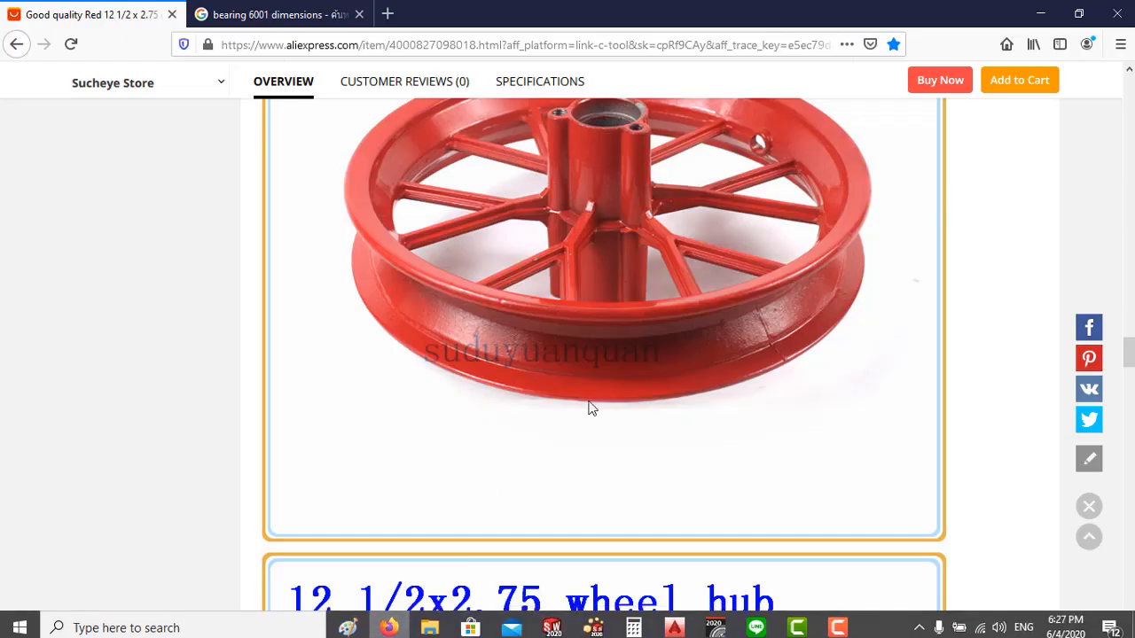
pyautogui.scroll(-5, 636, 350)
pyautogui.scroll(10, 639, 350)
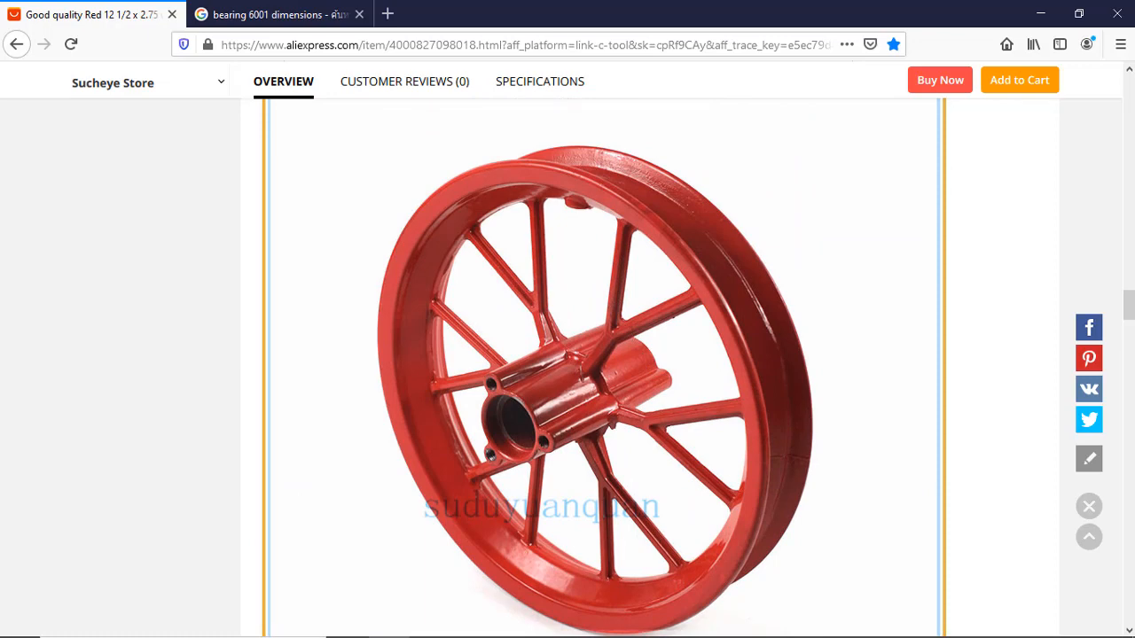
pyautogui.moveTo(496, 635)
pyautogui.click(551, 632)
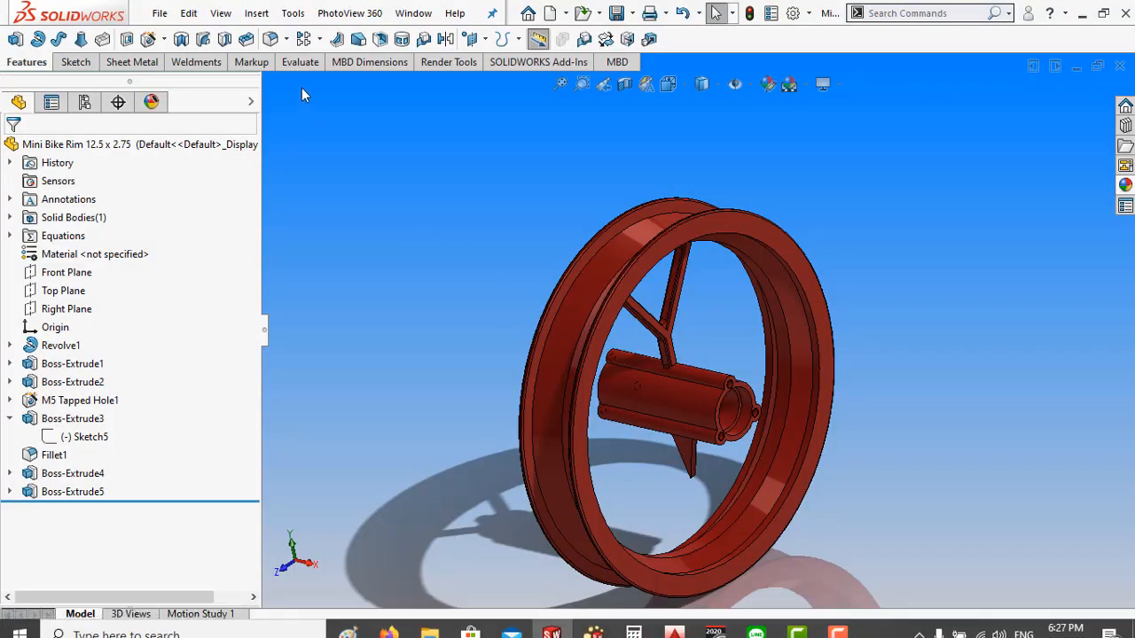
# - Circular-pattern Boss-Extrude5 around the hub's cylindrical face with 6 equally spaced instances over 360 degrees
pyautogui.click(320, 41)
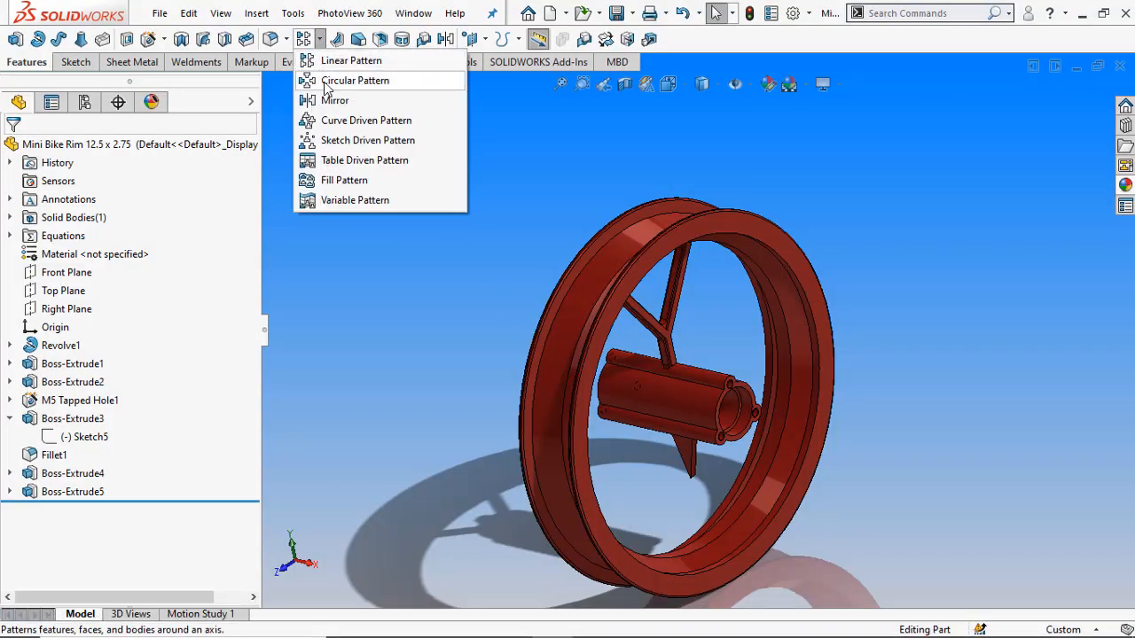
pyautogui.click(325, 81)
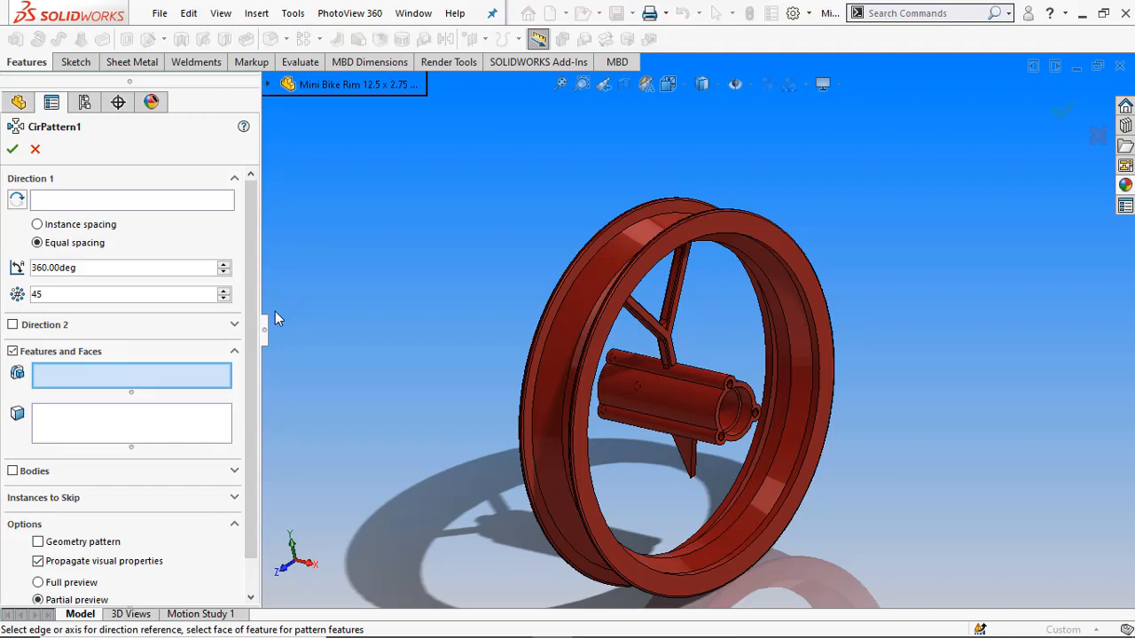
pyautogui.click(98, 201)
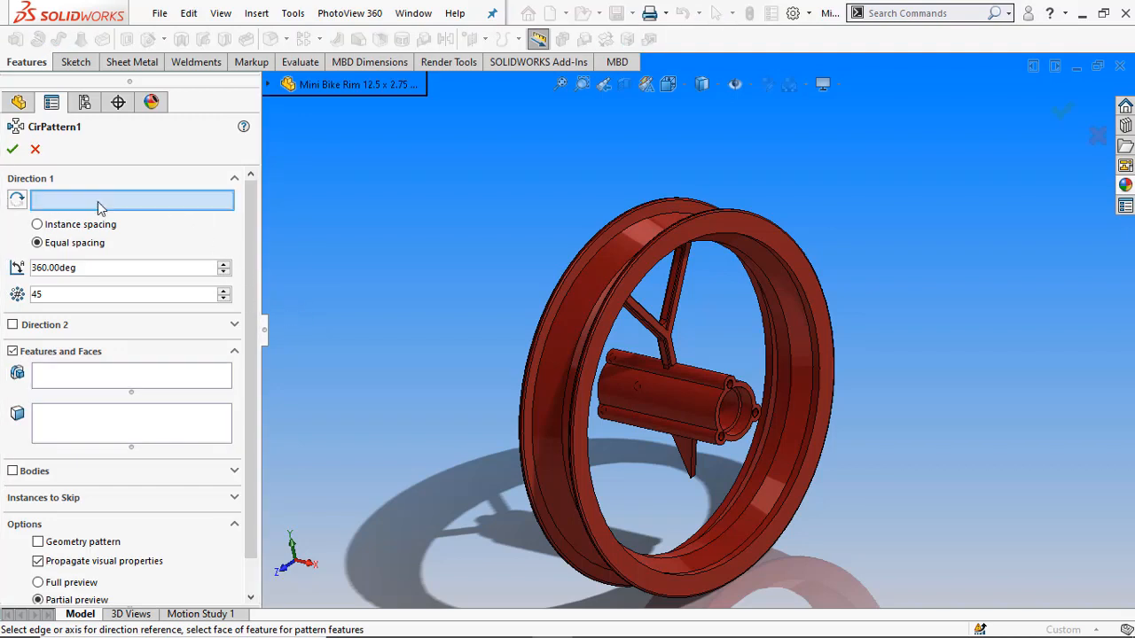
pyautogui.click(694, 401)
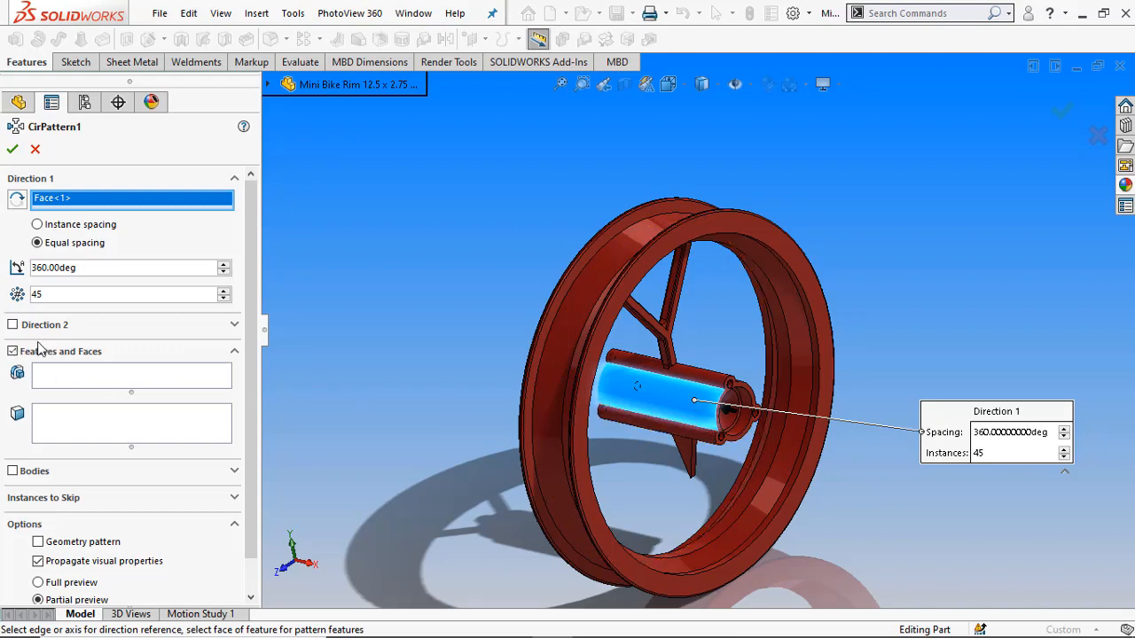
pyautogui.click(96, 386)
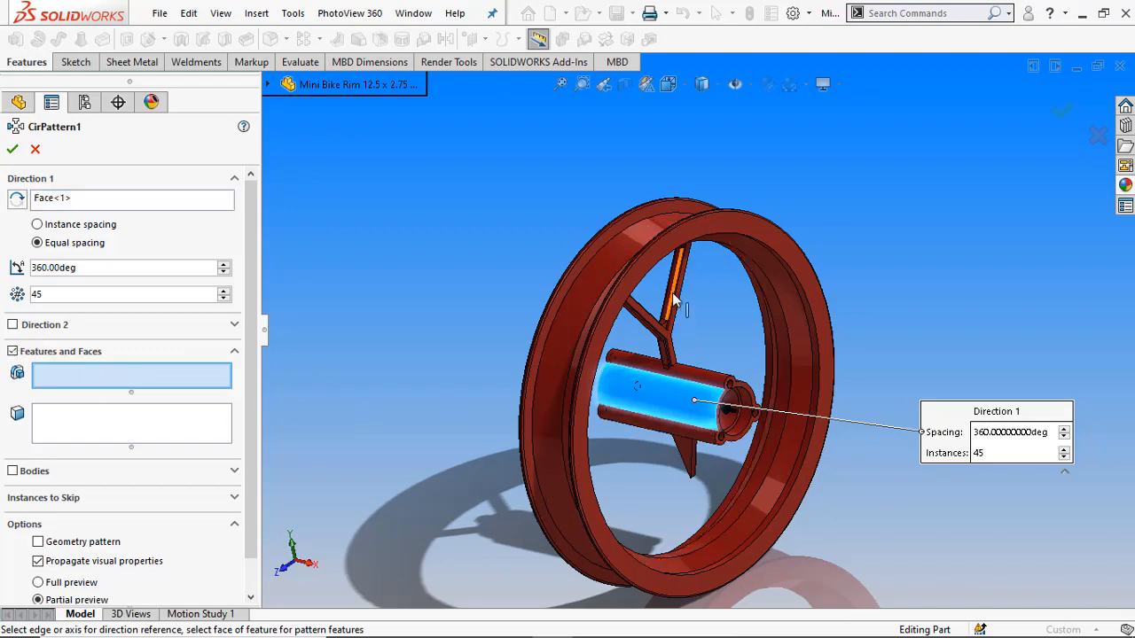
pyautogui.scroll(-8, 684, 312)
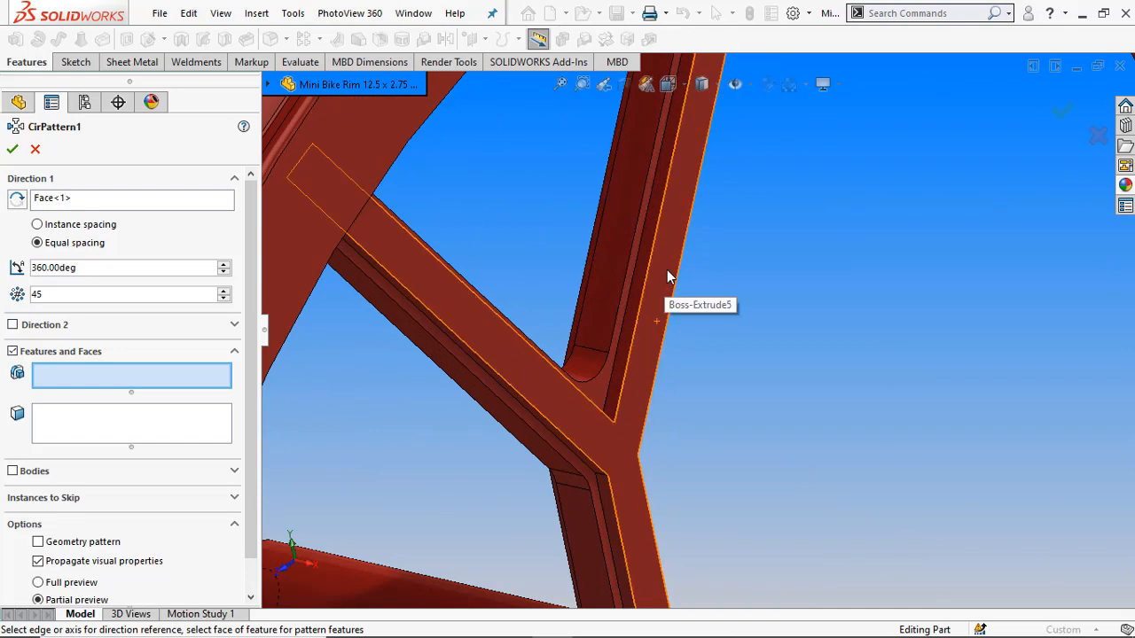
pyautogui.click(669, 296)
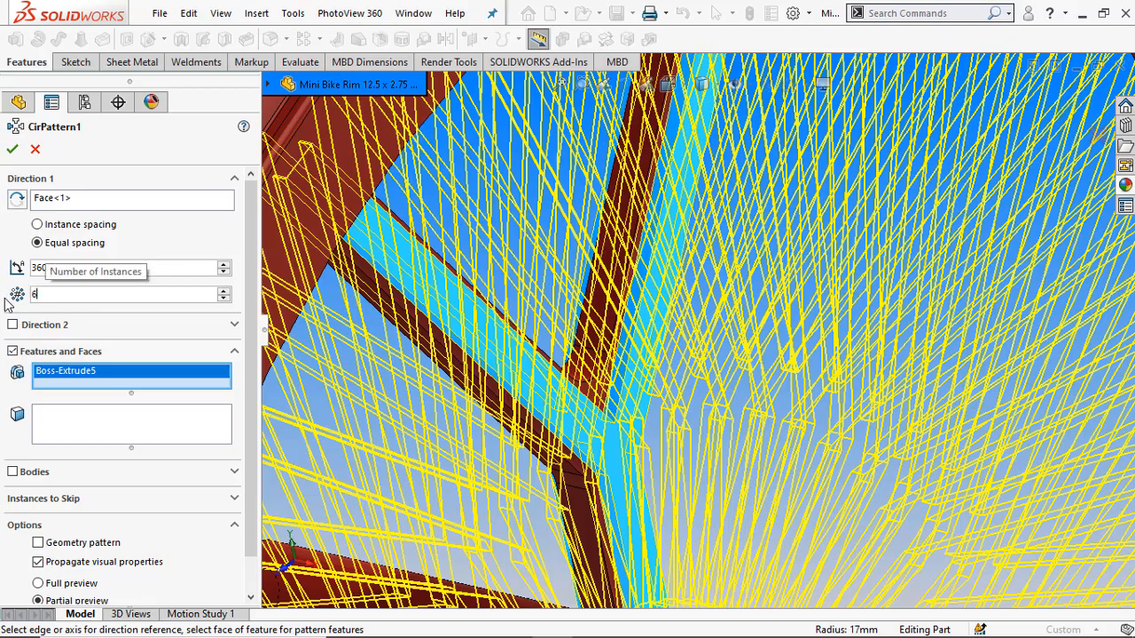
pyautogui.scroll(6, 371, 168)
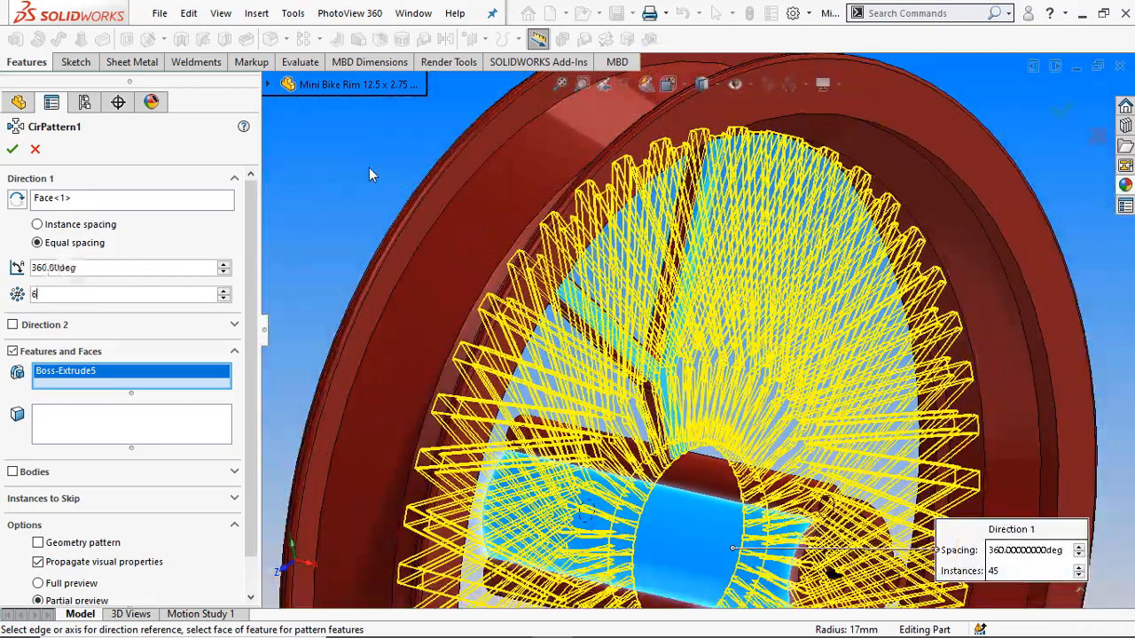
pyautogui.scroll(6, 387, 160)
pyautogui.scroll(-1, 718, 472)
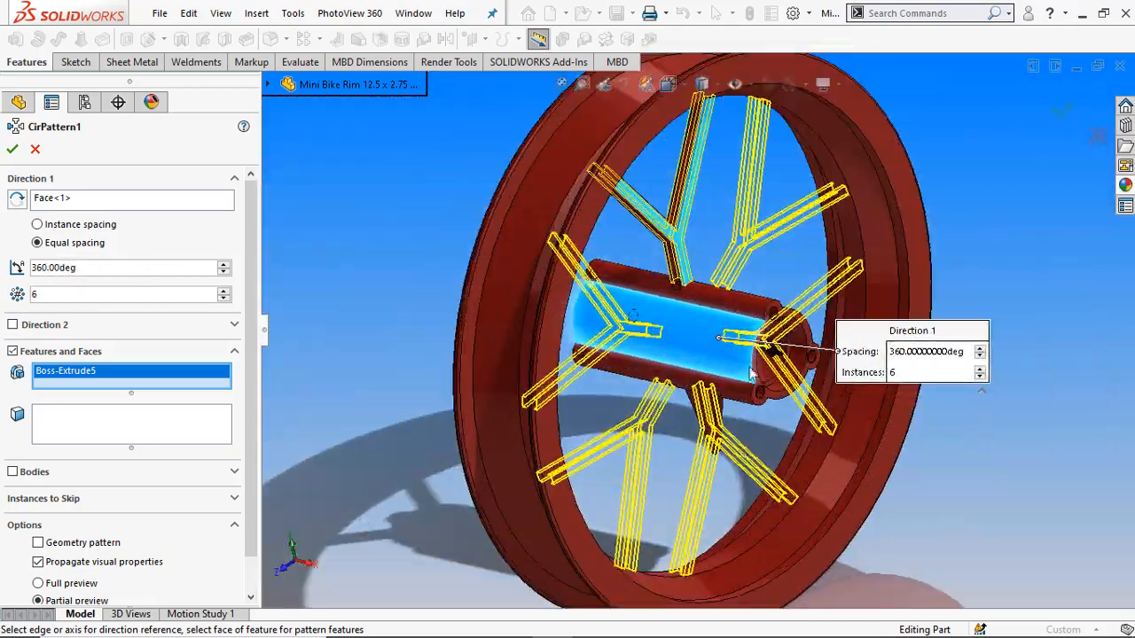
# - Add the spoke extrusion Boss-Extrude3 to the features of the circular pattern
pyautogui.scroll(-1, 709, 372)
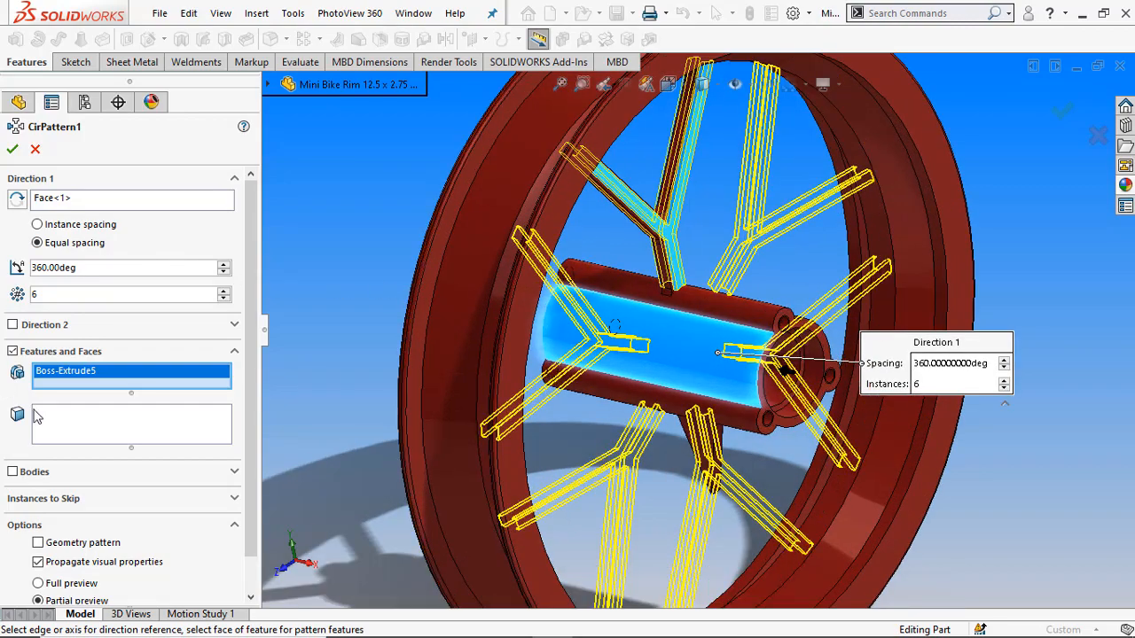
pyautogui.scroll(-1, 685, 182)
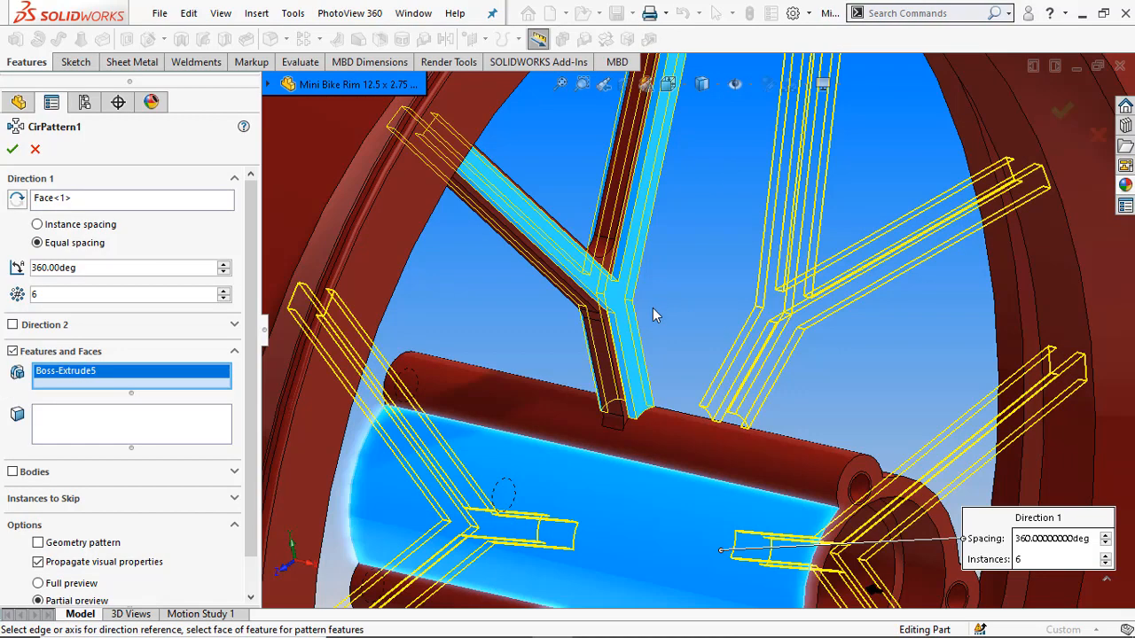
pyautogui.scroll(-2, 610, 363)
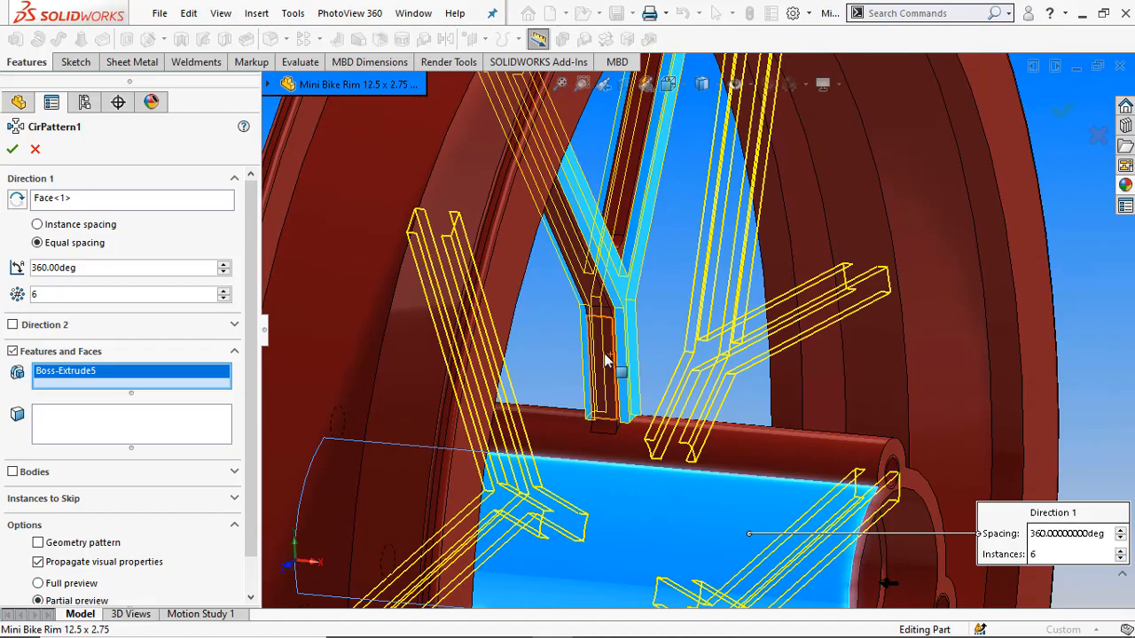
pyautogui.click(611, 366)
pyautogui.scroll(3, 696, 496)
pyautogui.scroll(-5, 691, 498)
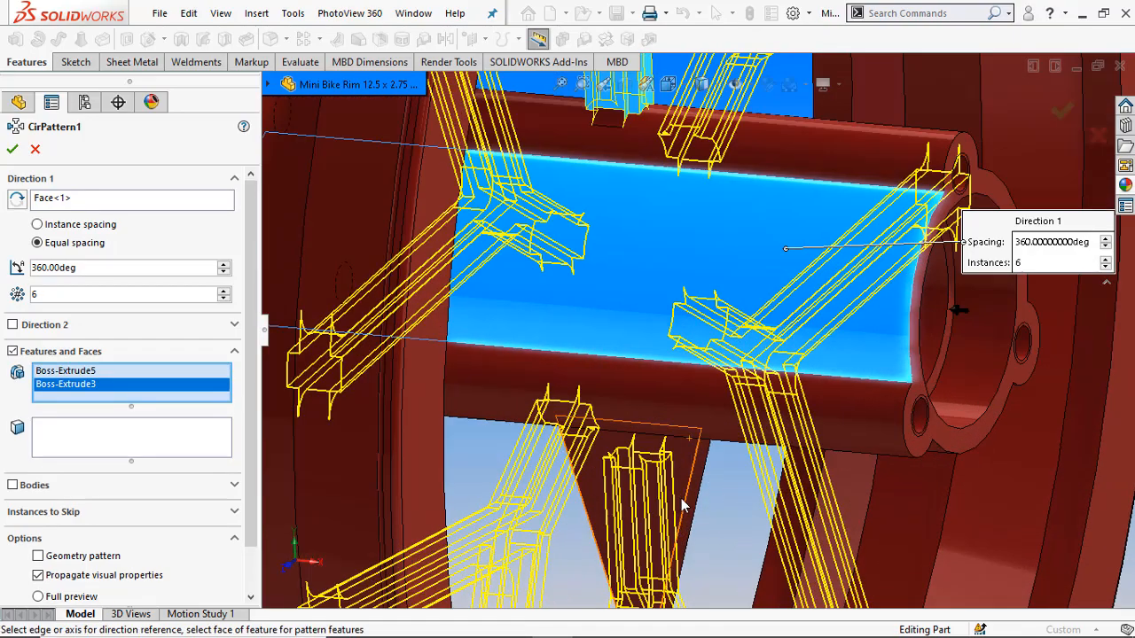
pyautogui.scroll(6, 684, 502)
pyautogui.scroll(-2, 723, 152)
pyautogui.scroll(4, 703, 285)
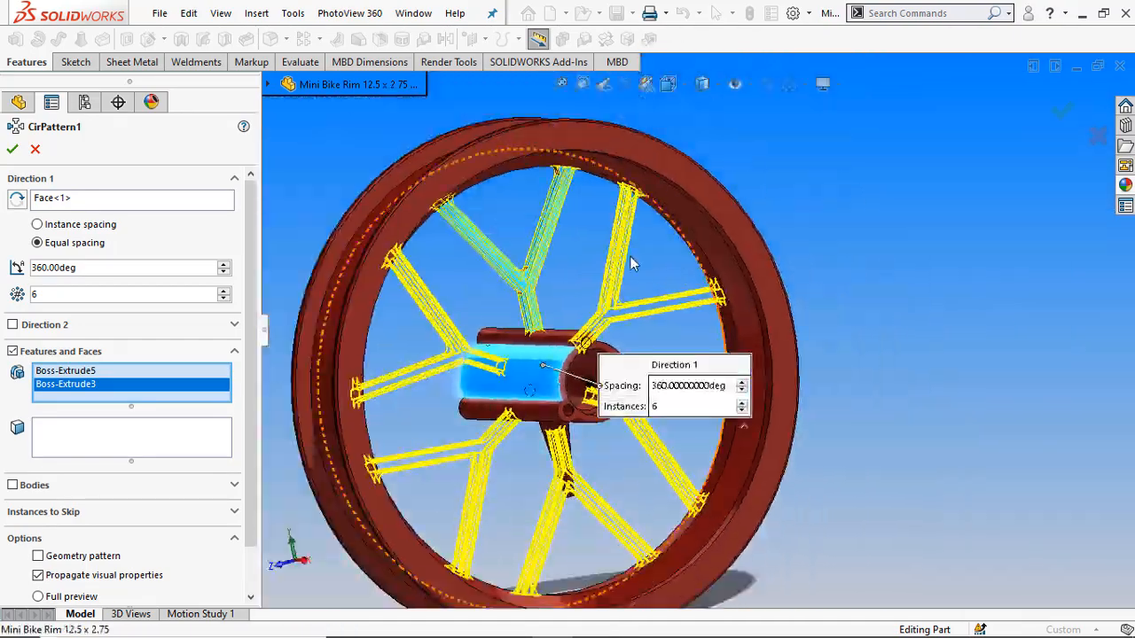
# - Include Fillet1 in the patterned features and complete the circular pattern
pyautogui.scroll(-2, 434, 310)
pyautogui.click(269, 84)
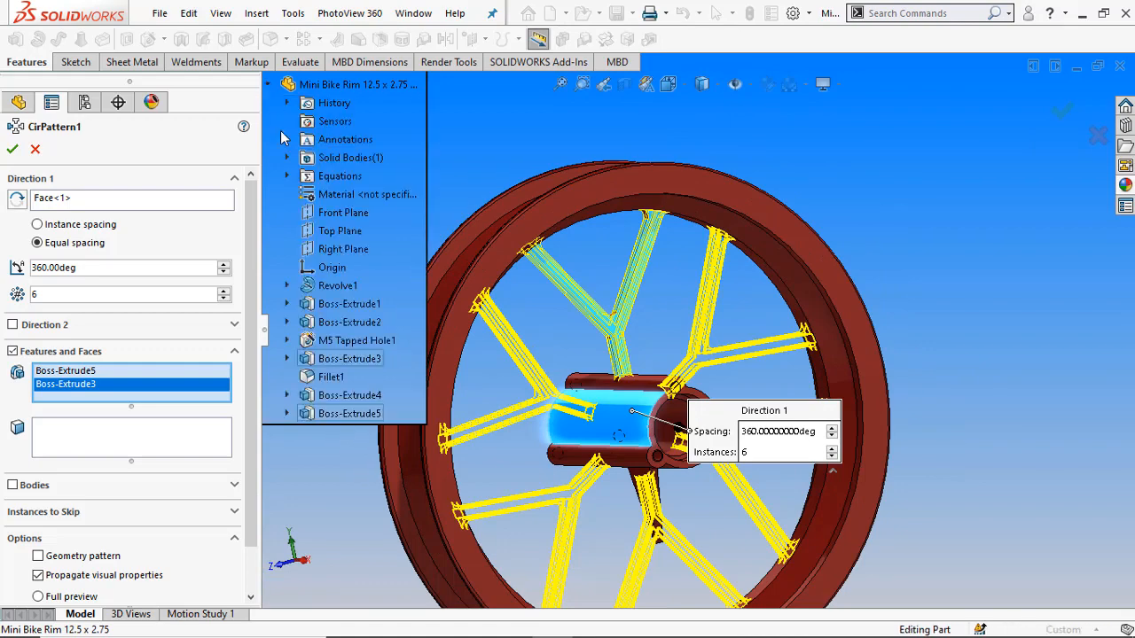
pyautogui.scroll(4, 622, 380)
pyautogui.scroll(-3, 490, 412)
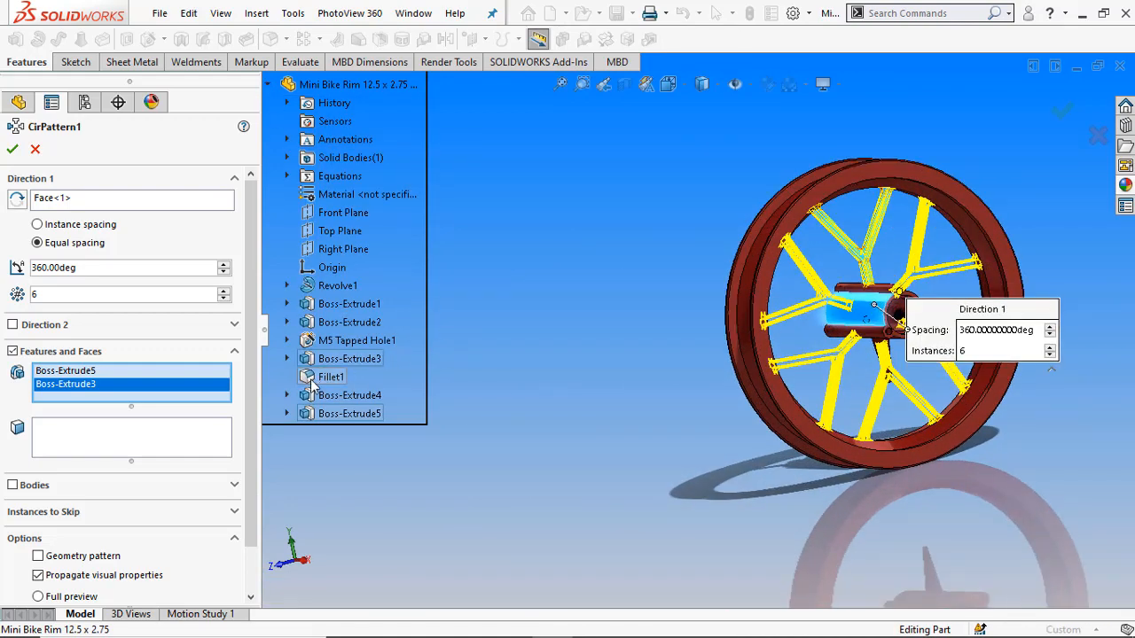
pyautogui.click(334, 379)
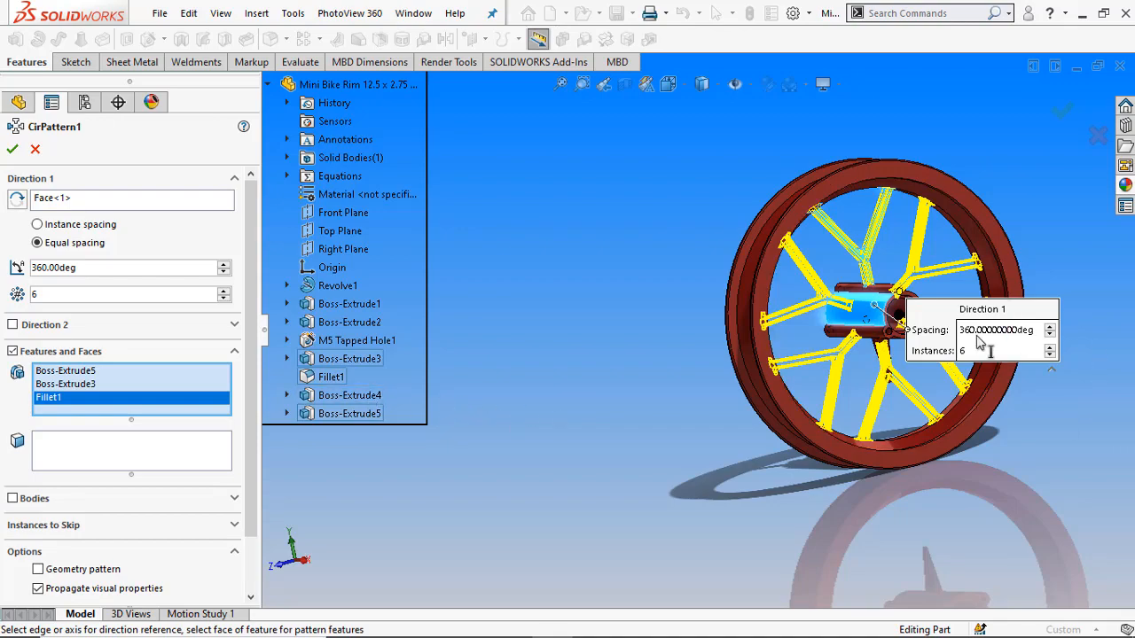
pyautogui.scroll(-8, 745, 373)
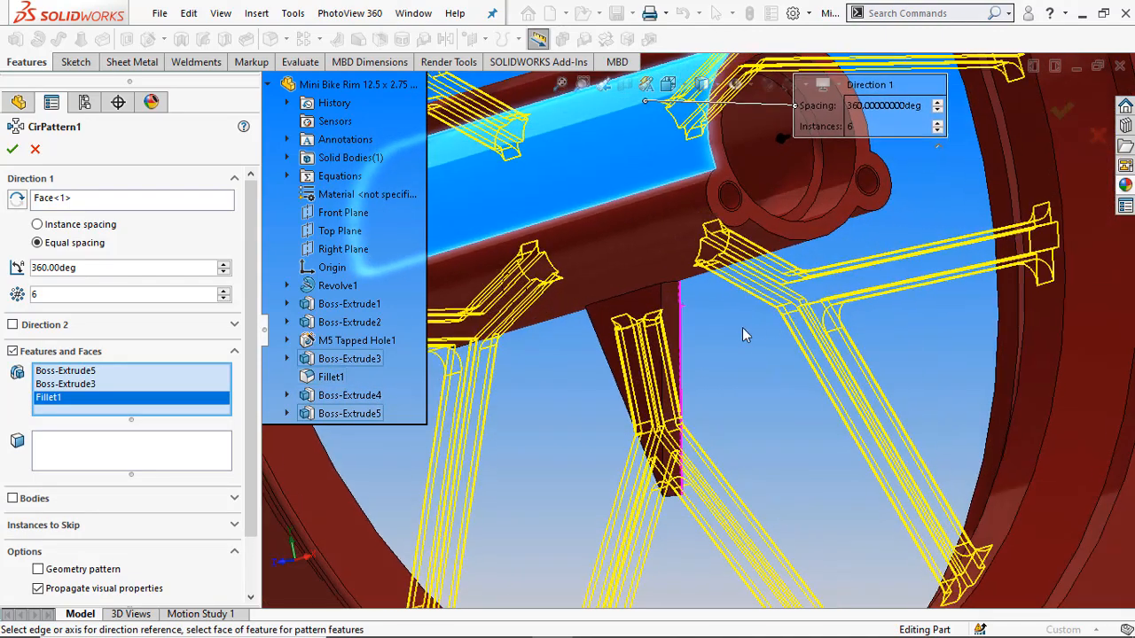
pyautogui.click(673, 324)
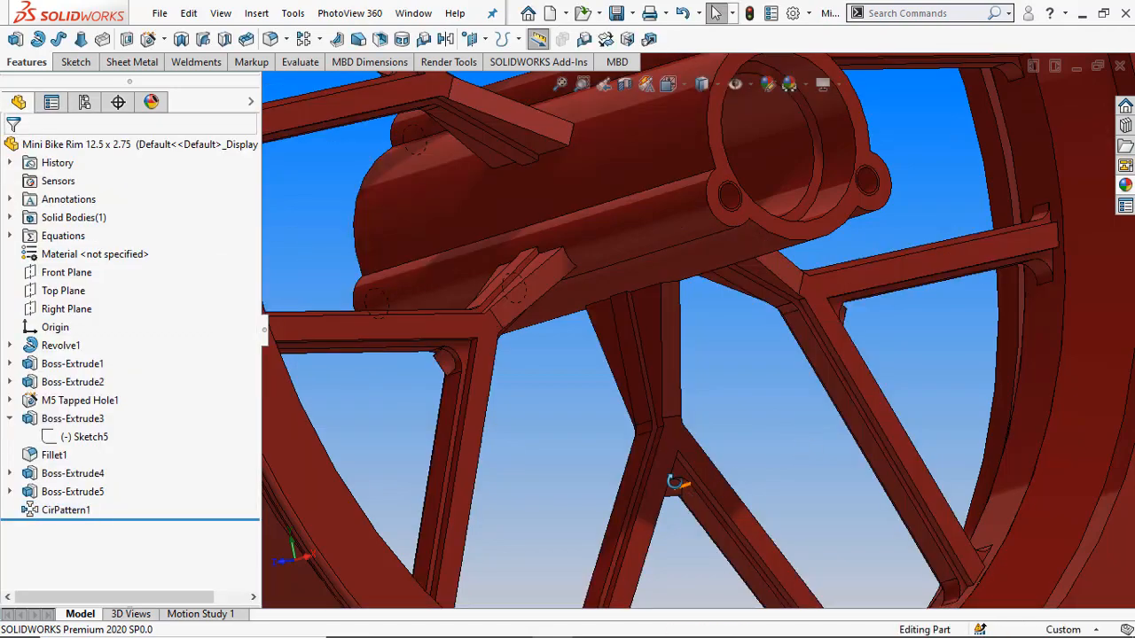
# - Set the distance from the hub centre to the spoke fork in Sketch5 of Boss-Extrude3 to 50 mm
pyautogui.moveTo(679, 483); pyautogui.dragTo(634, 371, button='middle')
pyautogui.scroll(-6, 661, 502)
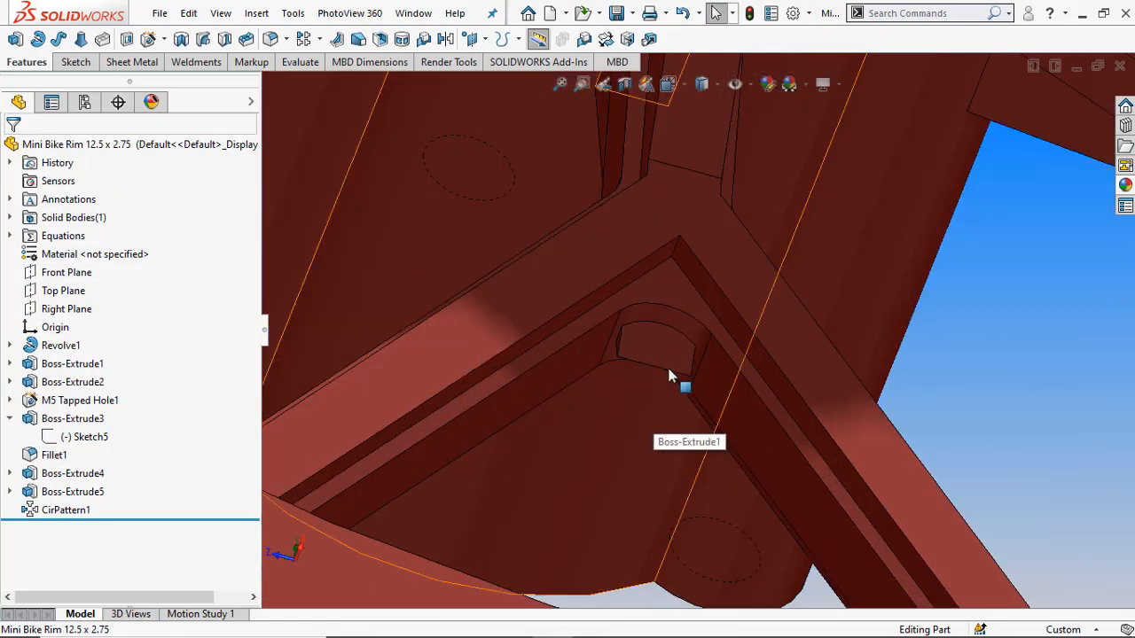
pyautogui.scroll(6, 708, 321)
pyautogui.scroll(3, 762, 232)
pyautogui.moveTo(772, 156); pyautogui.dragTo(680, 267, button='middle')
pyautogui.scroll(-3, 706, 203)
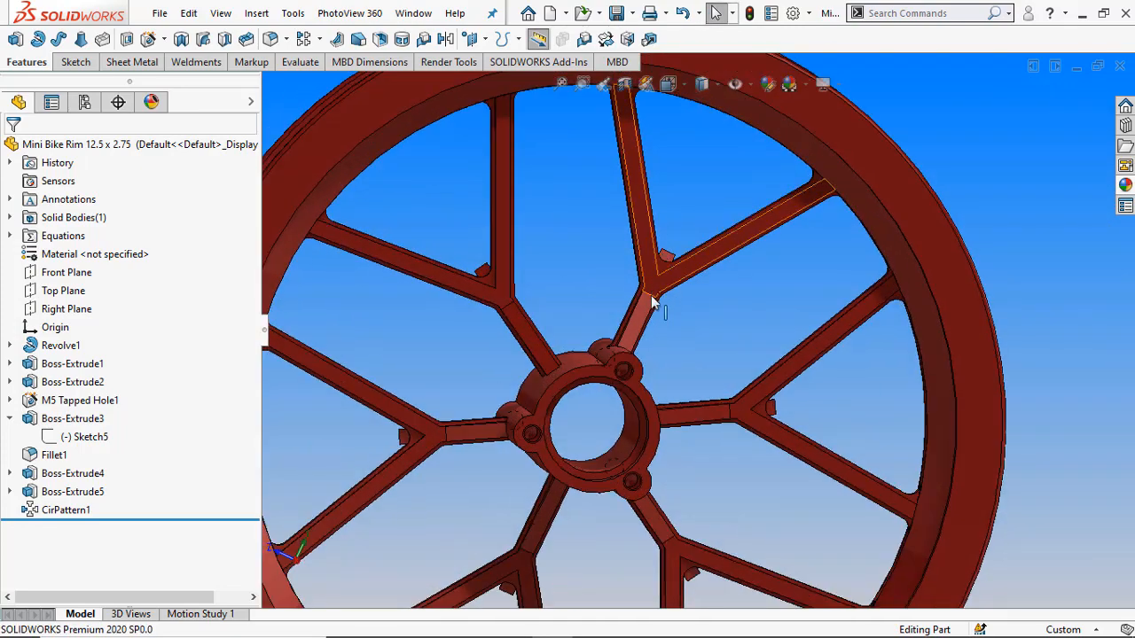
pyautogui.scroll(2, 653, 298)
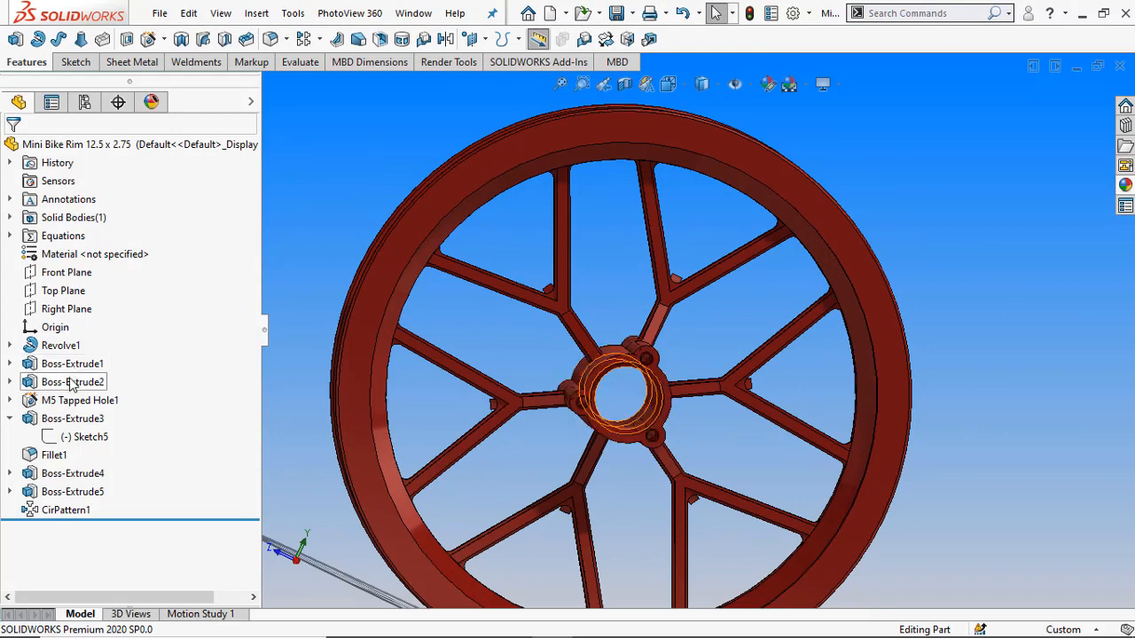
pyautogui.click(55, 421)
pyautogui.click(82, 436)
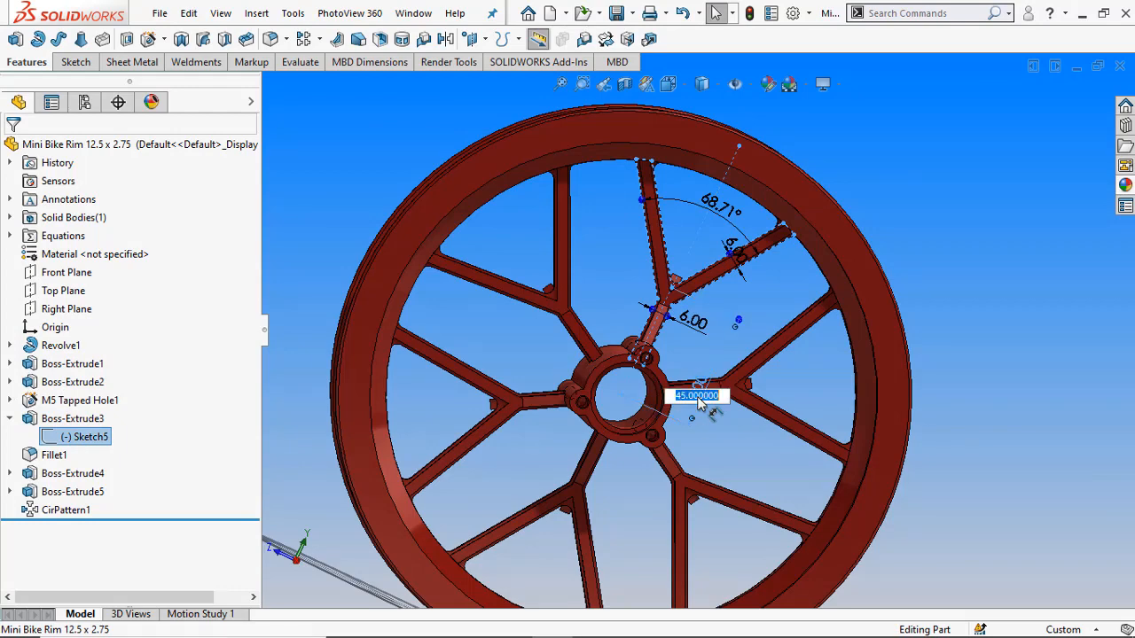
pyautogui.press('Return')
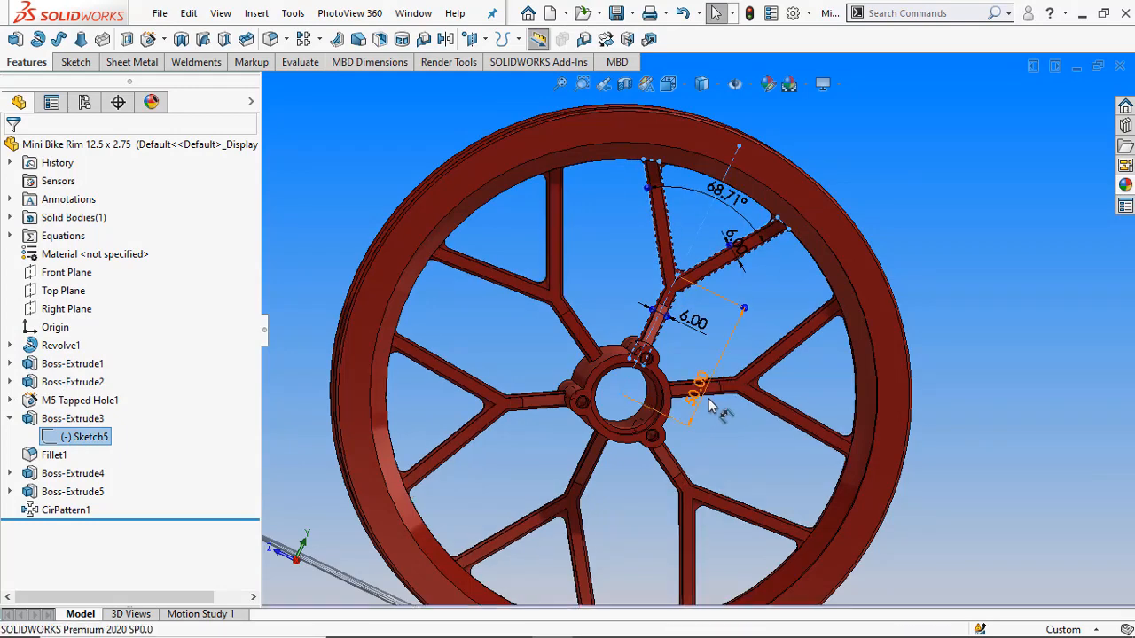
pyautogui.click(736, 442)
# - Inspect the spoke forks on the rebuilt wheel, compare them with the rim photo in the browser, and return to SOLIDWORKS
pyautogui.scroll(-5, 684, 292)
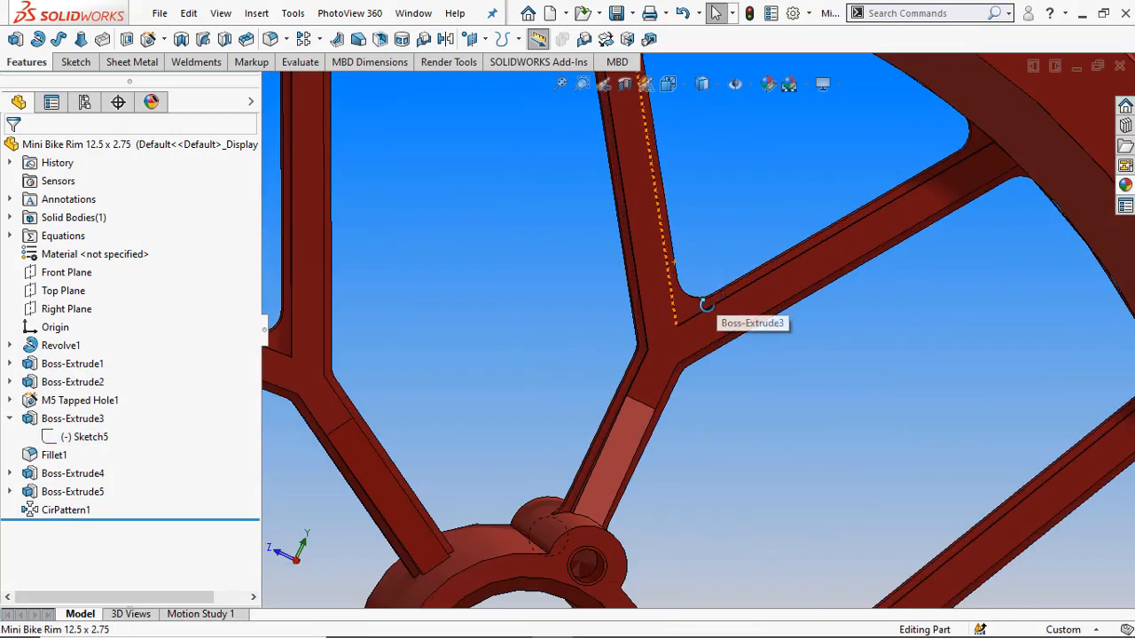
pyautogui.moveTo(704, 304)
pyautogui.mouseDown(button='middle')
pyautogui.moveTo(666, 372)
pyautogui.moveTo(732, 250)
pyautogui.moveTo(798, 322)
pyautogui.moveTo(806, 354)
pyautogui.moveTo(752, 309)
pyautogui.moveTo(663, 289)
pyautogui.moveTo(886, 214)
pyautogui.mouseUp(button='middle')
pyautogui.scroll(5, 732, 250)
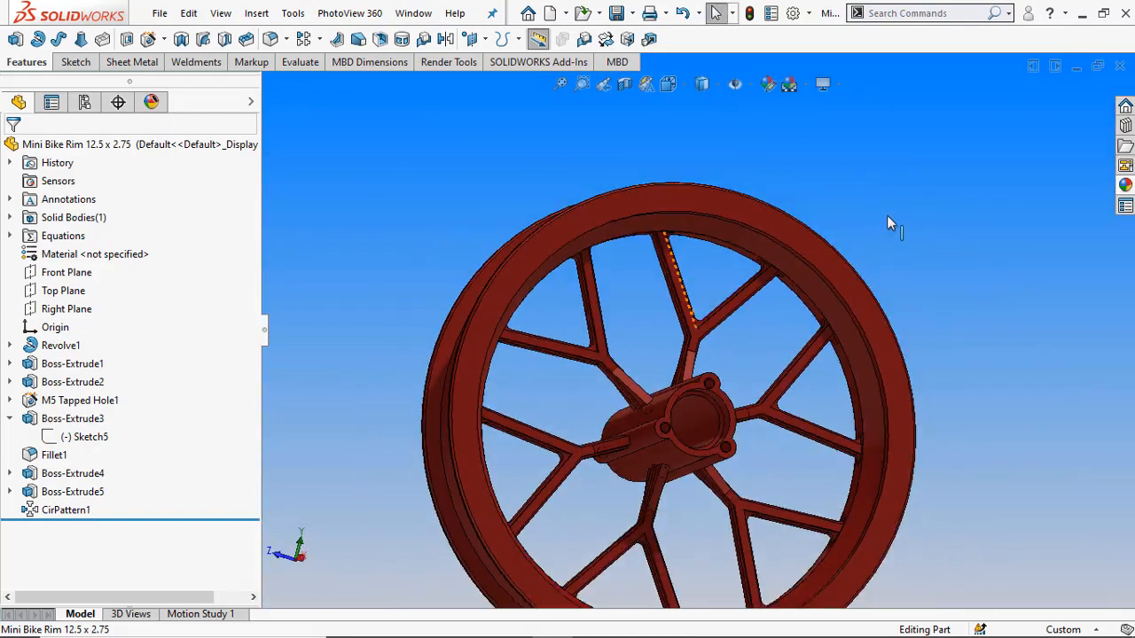
pyautogui.scroll(4, 886, 214)
pyautogui.moveTo(745, 350); pyautogui.dragTo(714, 381, button='middle')
pyautogui.click(388, 622)
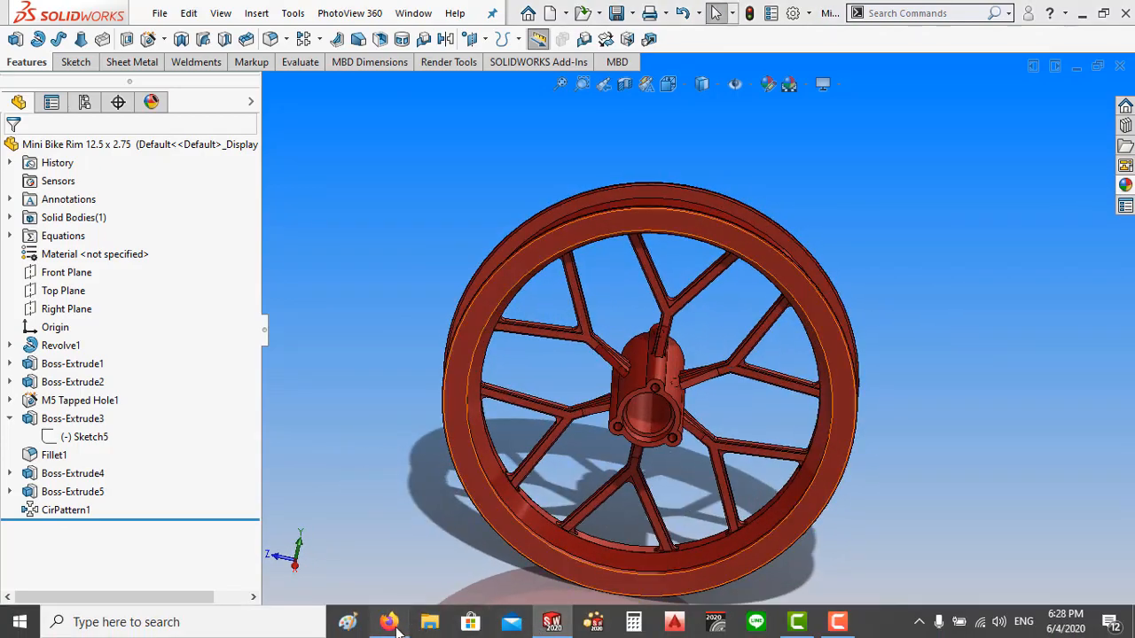
pyautogui.scroll(-3, 575, 390)
pyautogui.scroll(3, 633, 307)
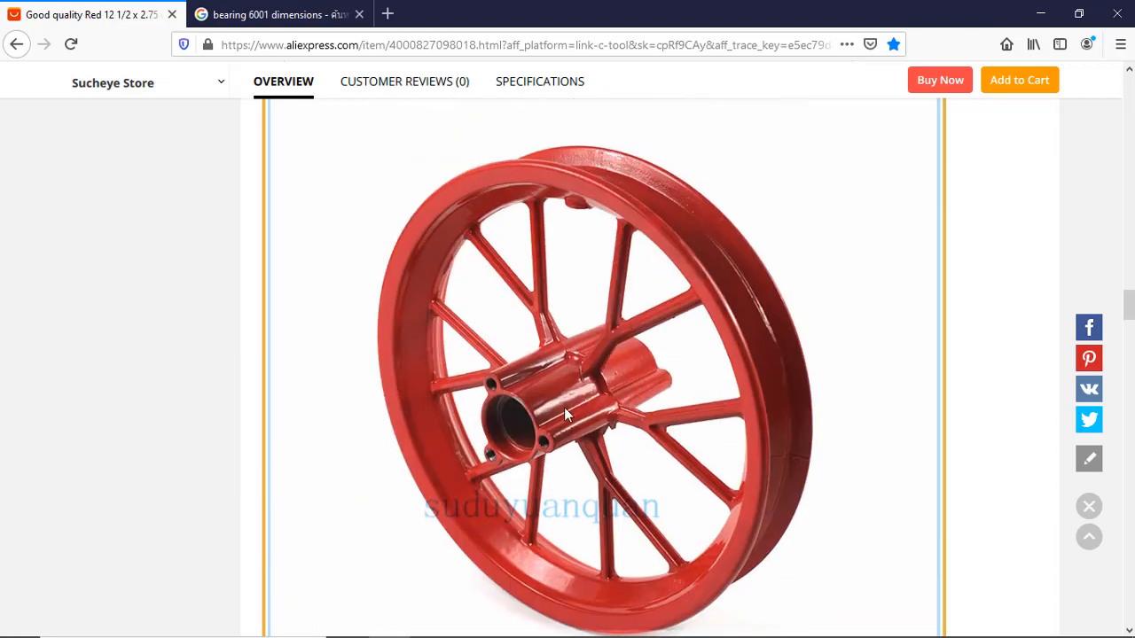
pyautogui.click(551, 621)
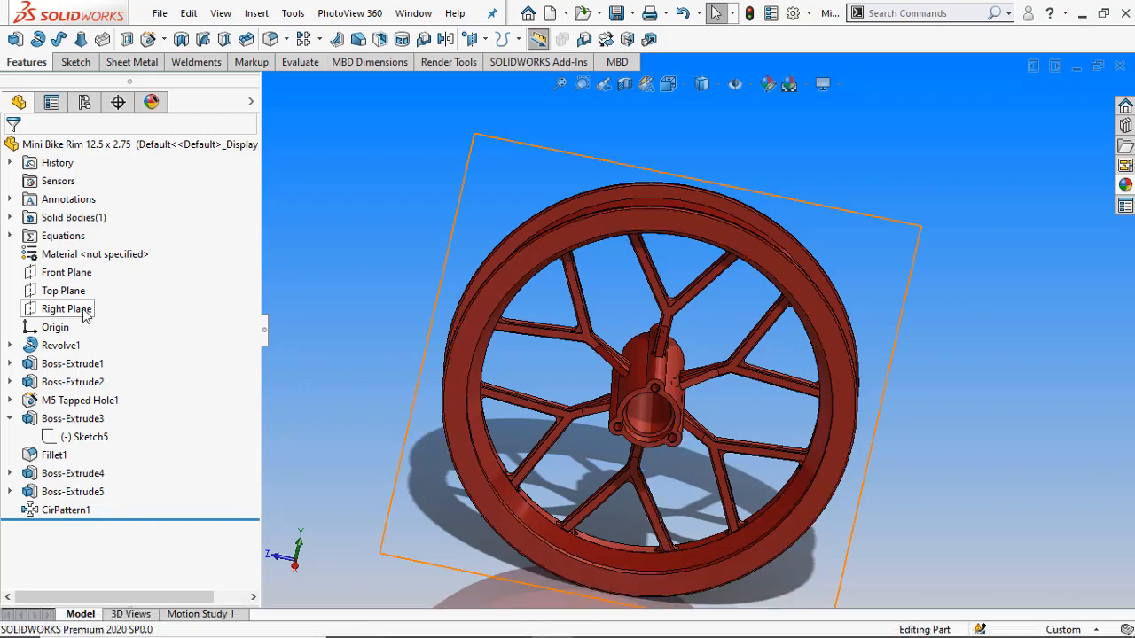
# - Start a sketch on the Right Plane and orient the model to the Right view
pyautogui.click(84, 309)
pyautogui.click(101, 290)
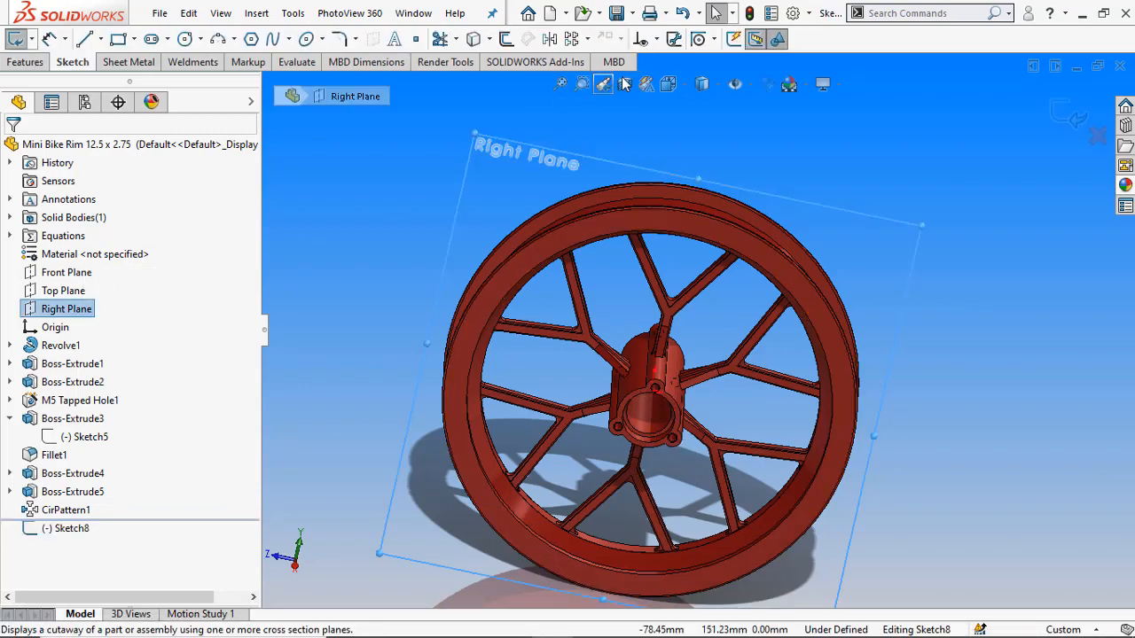
pyautogui.click(667, 84)
pyautogui.click(766, 180)
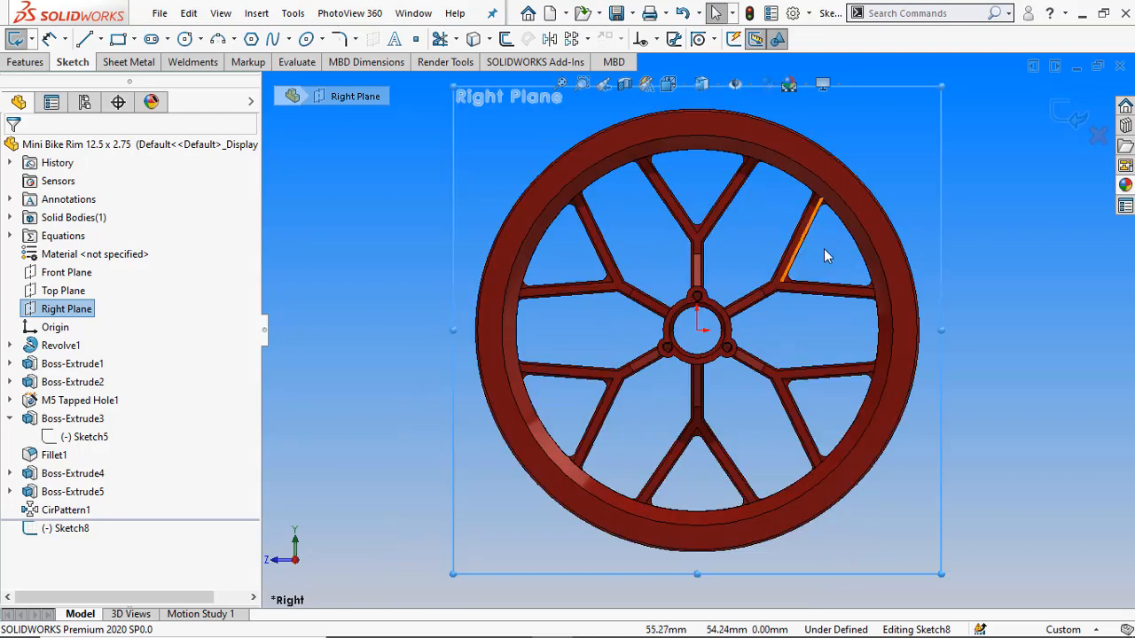
pyautogui.click(761, 252)
# - Sketch a circle about 38.7 mm in diameter centred on the origin, around the hub
pyautogui.click(188, 40)
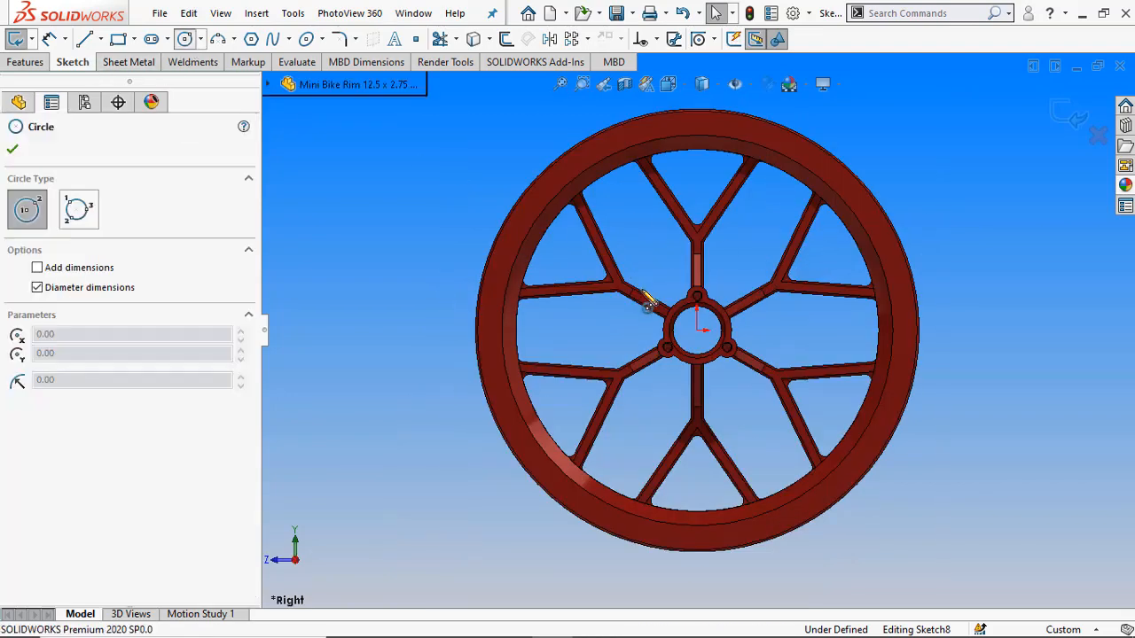
pyautogui.scroll(-5, 735, 331)
pyautogui.click(678, 358)
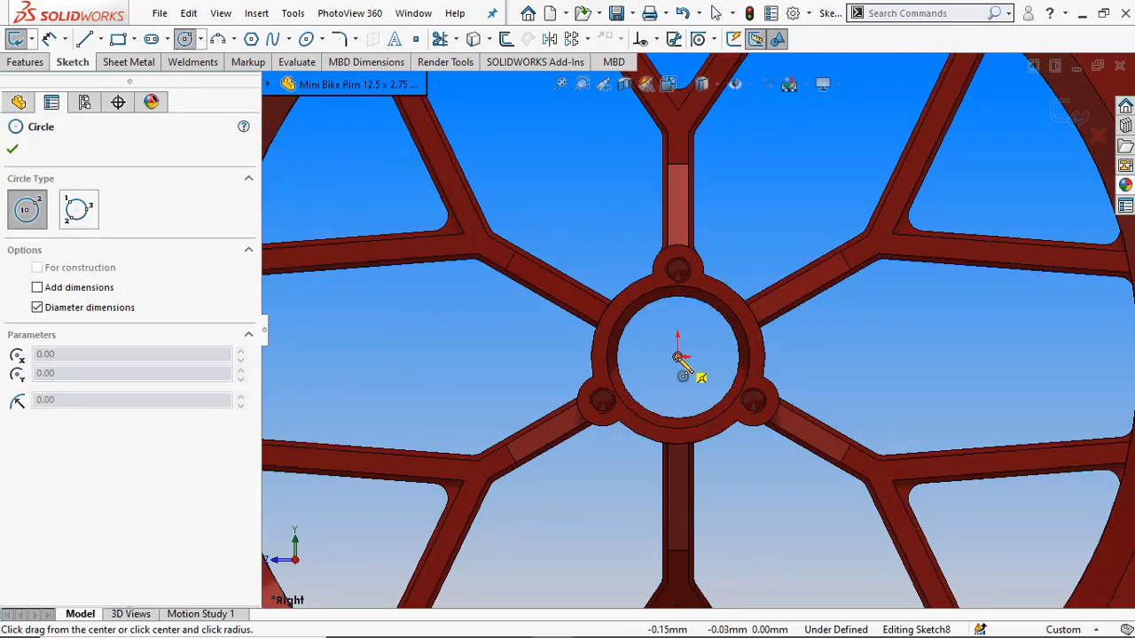
pyautogui.scroll(-5, 700, 266)
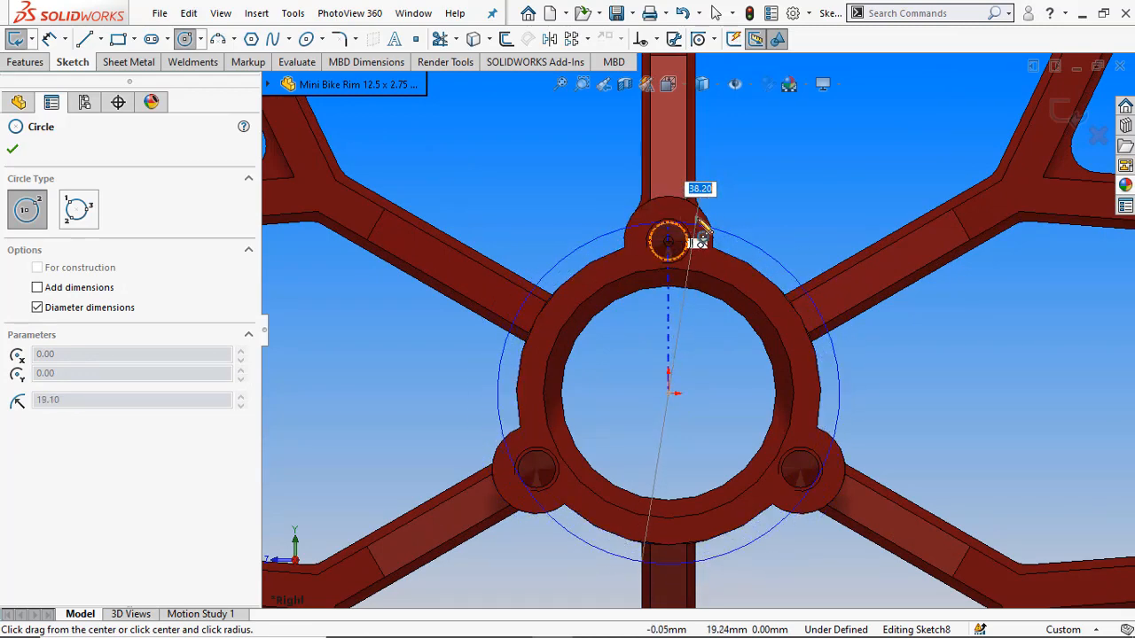
pyautogui.click(755, 249)
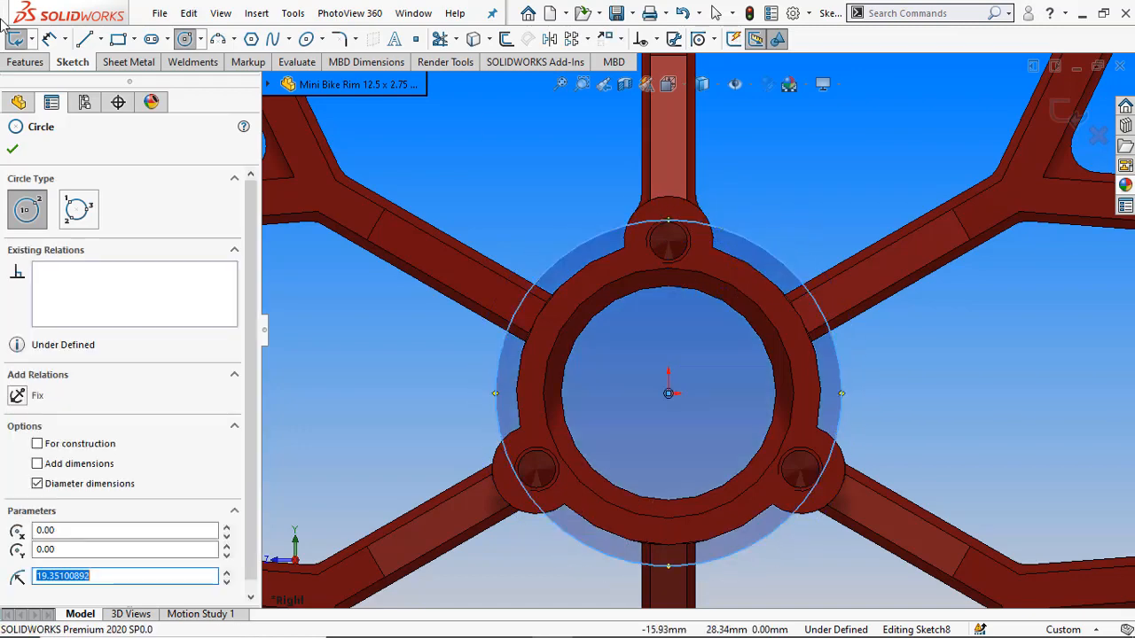
# - Dimension the circle around the hub and set its diameter to 38 mm
pyautogui.click(49, 39)
pyautogui.click(737, 238)
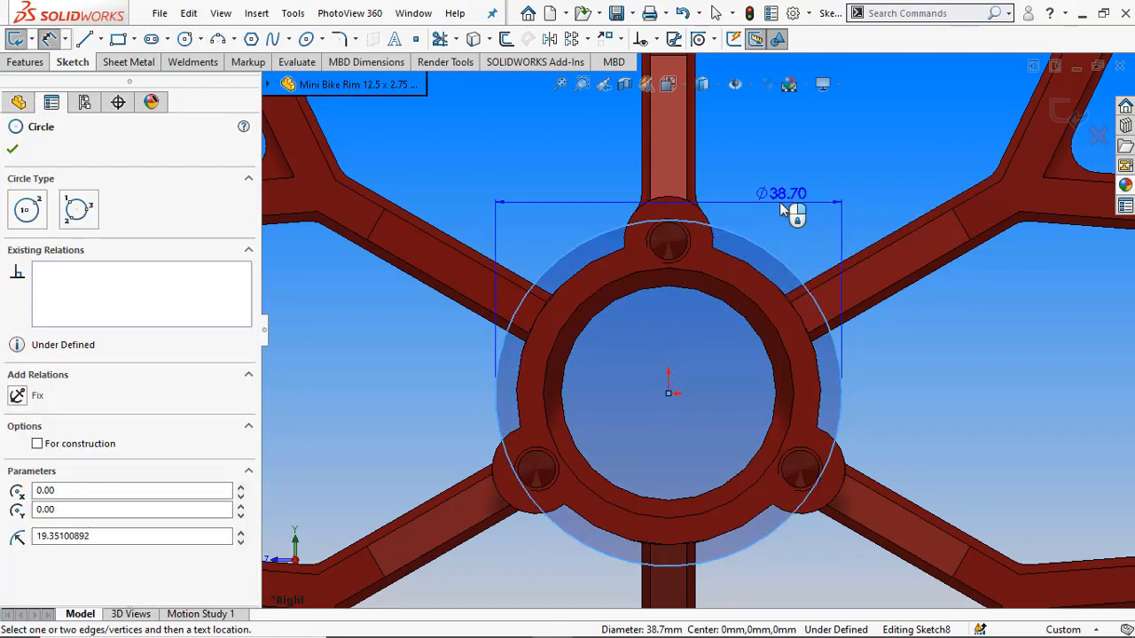
pyautogui.click(780, 204)
pyautogui.click(780, 206)
pyautogui.write('38')
pyautogui.press('Return')
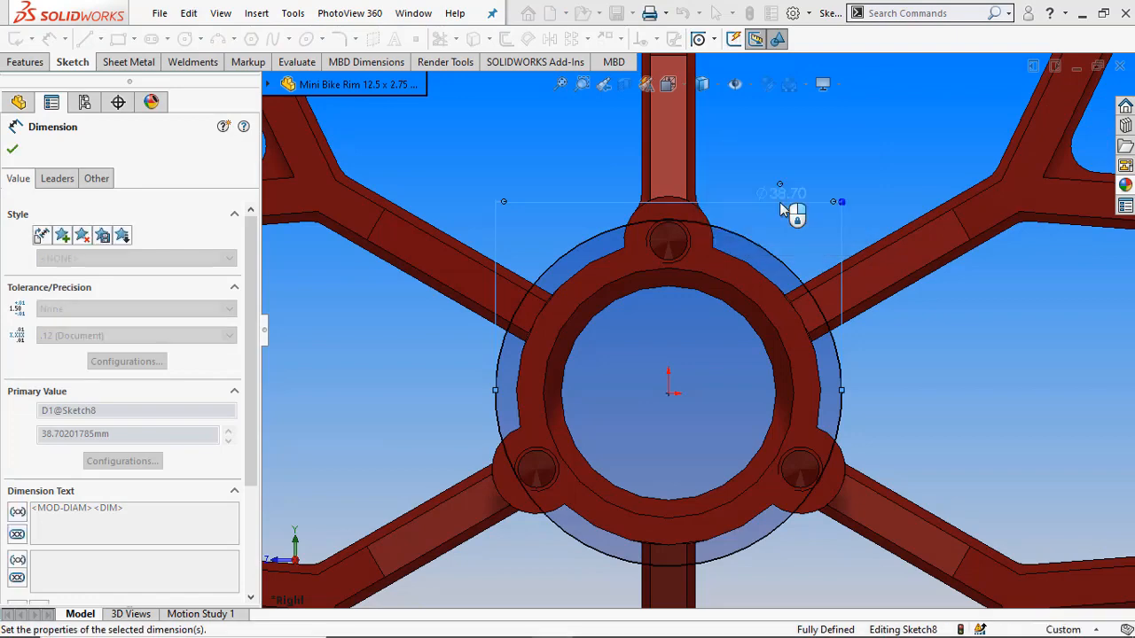
pyautogui.click(822, 149)
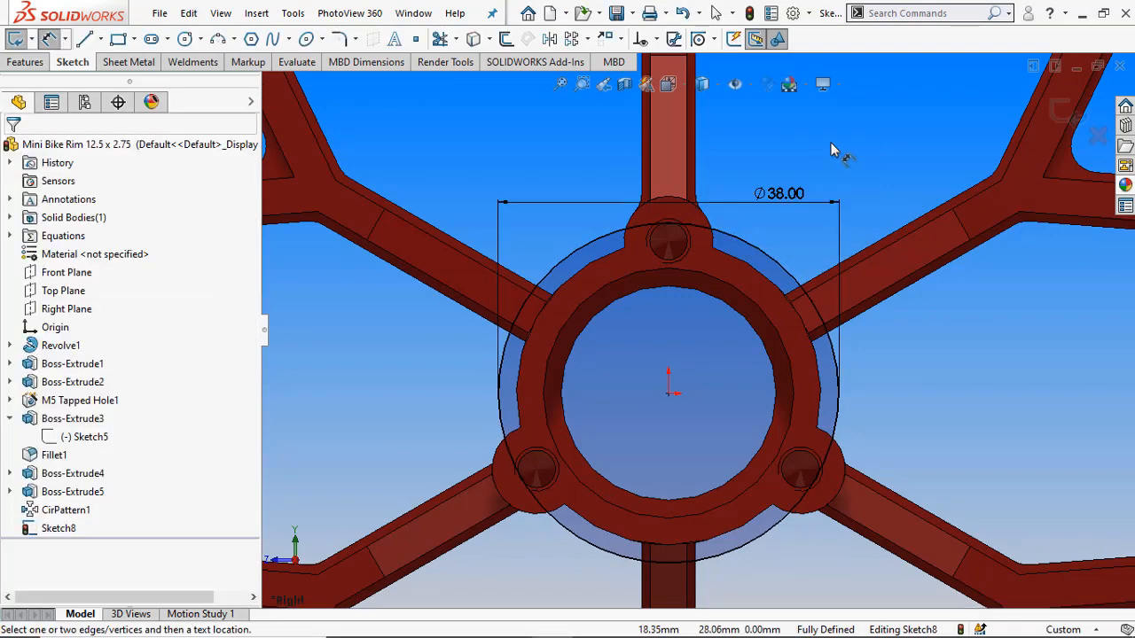
# - Convert the 28 mm circular edge inside the hub into a sketch entity of the Right Plane sketch
pyautogui.rightClick(461, 122)
pyautogui.click(496, 165)
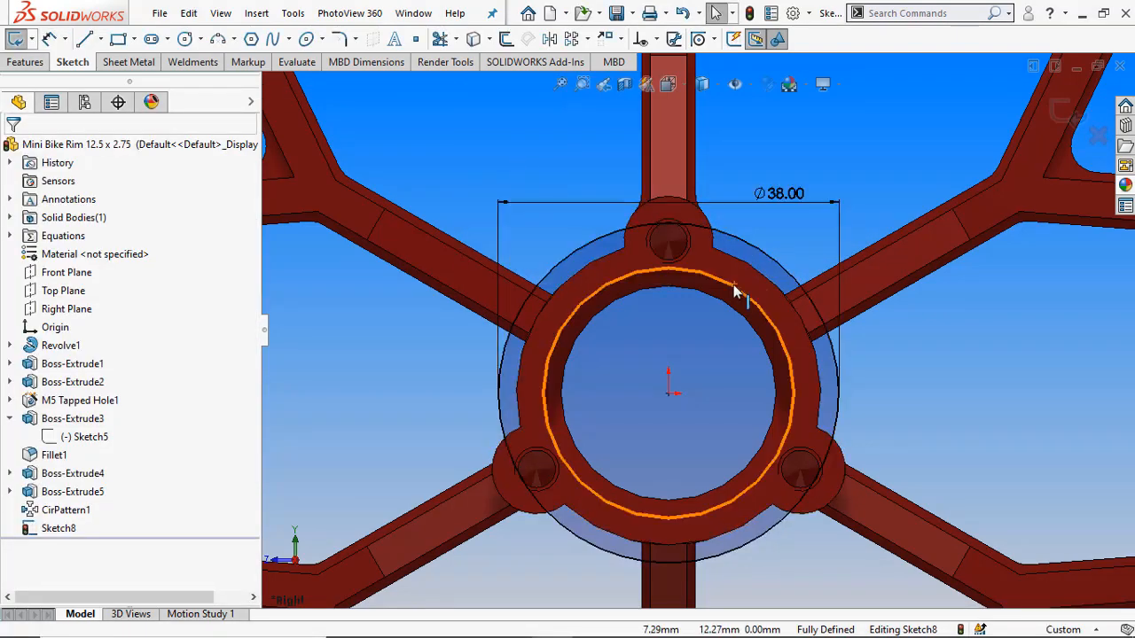
pyautogui.click(733, 286)
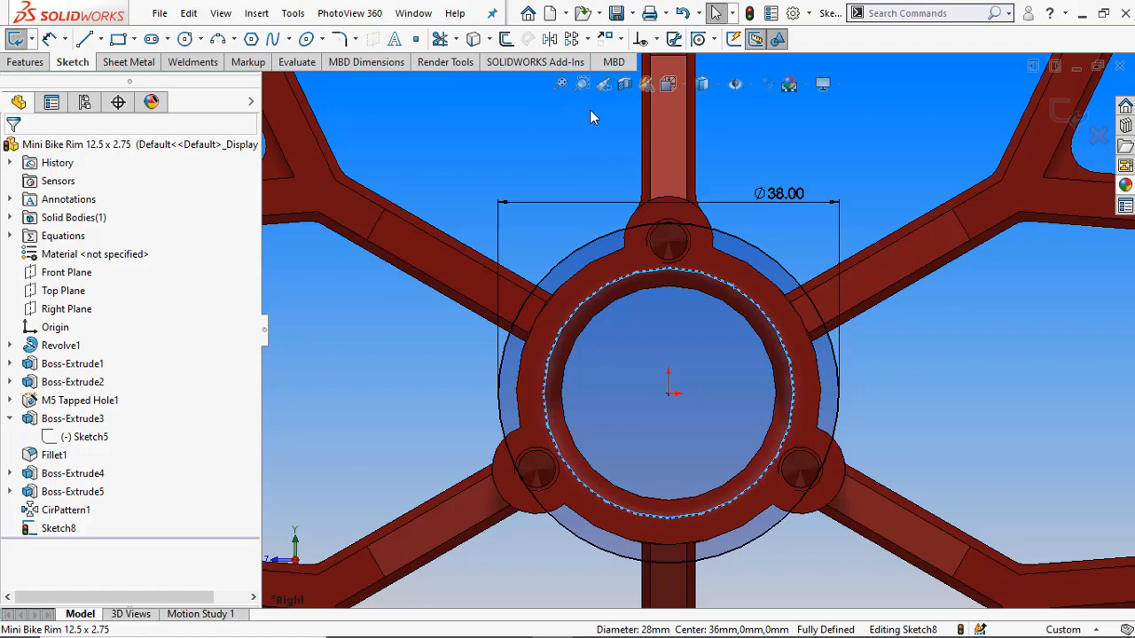
pyautogui.click(475, 42)
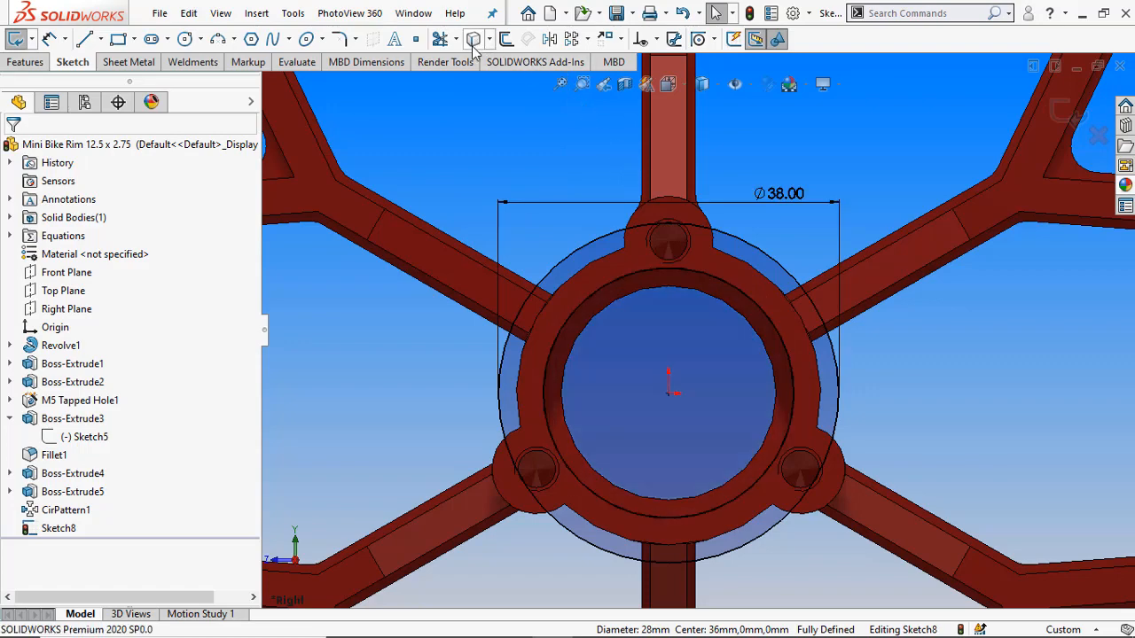
# - Extrude the ring around the hub as a Mid Plane boss with a depth of 3 mm
pyautogui.click(26, 63)
pyautogui.click(15, 40)
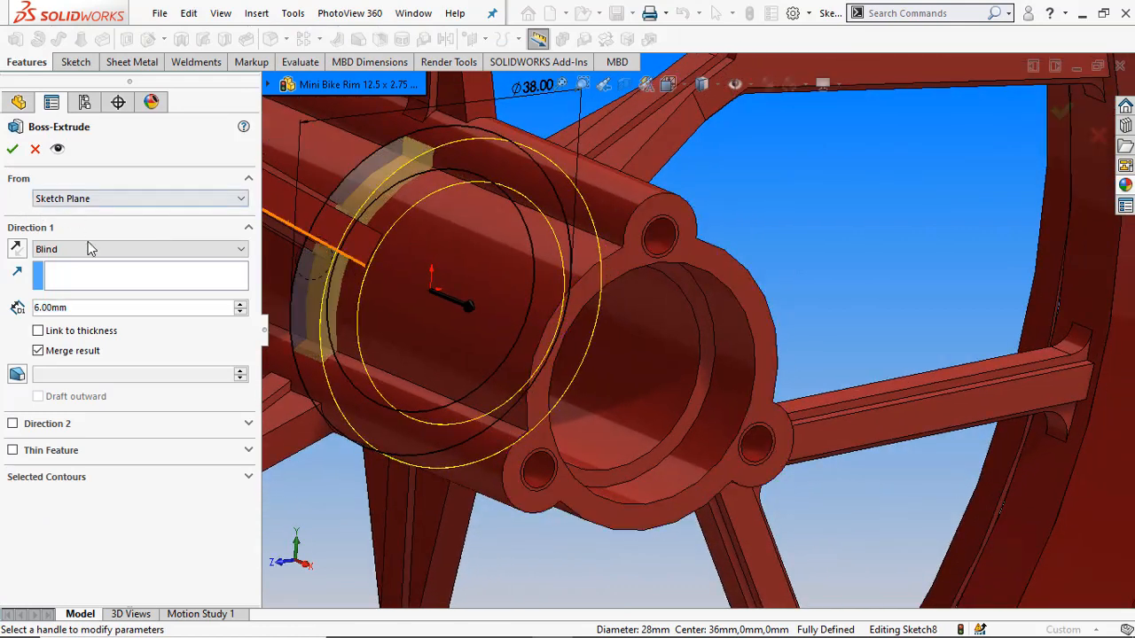
pyautogui.click(89, 249)
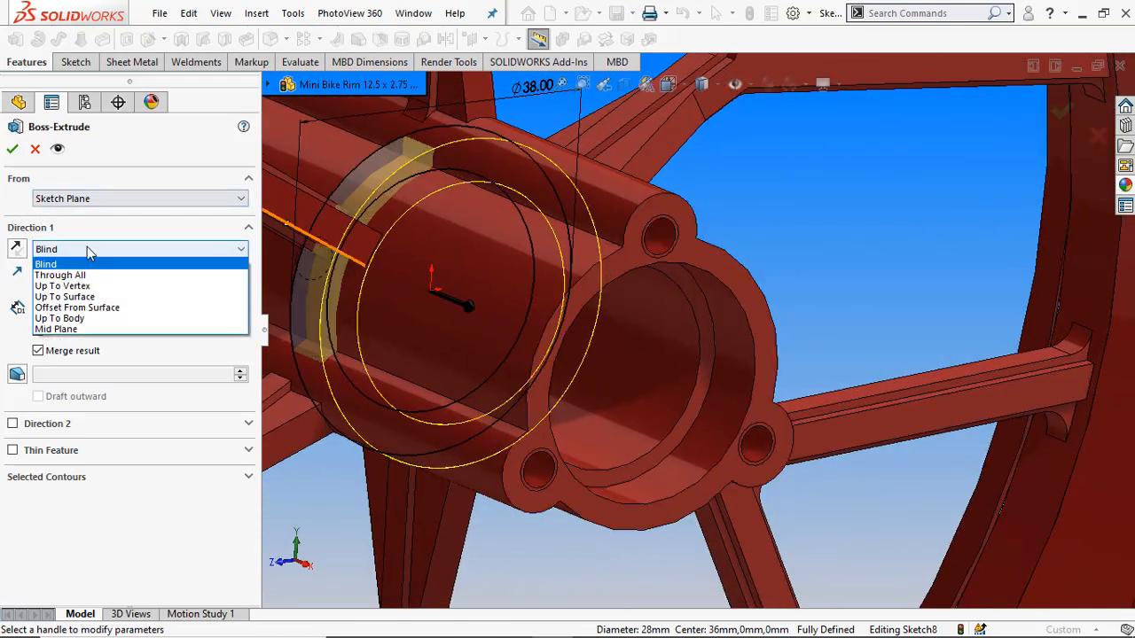
pyautogui.click(84, 330)
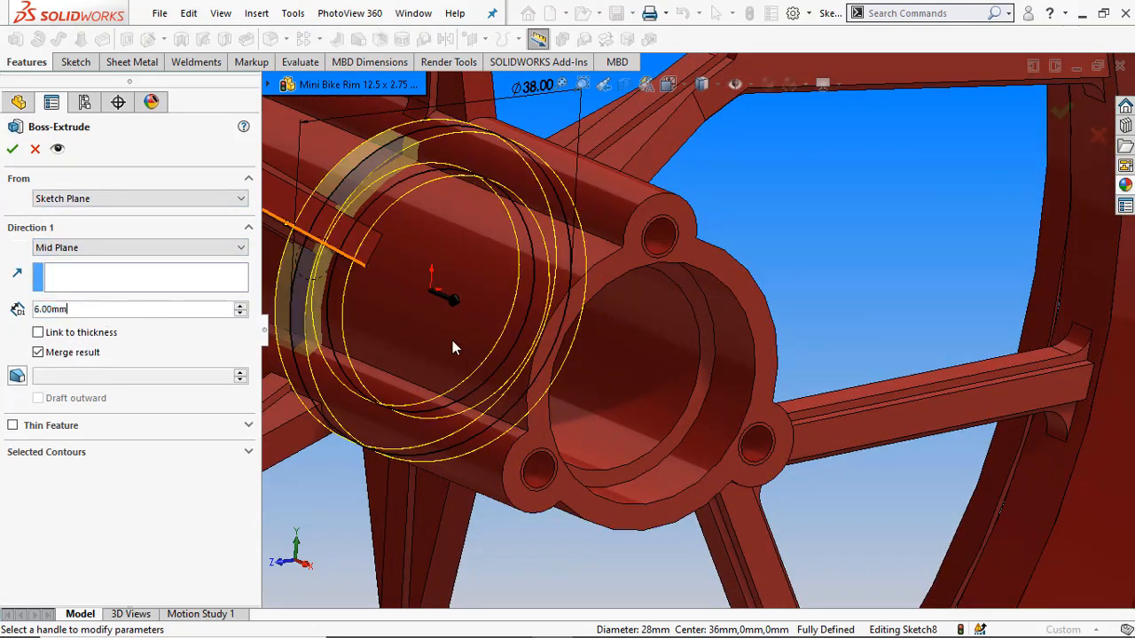
pyautogui.click(462, 304)
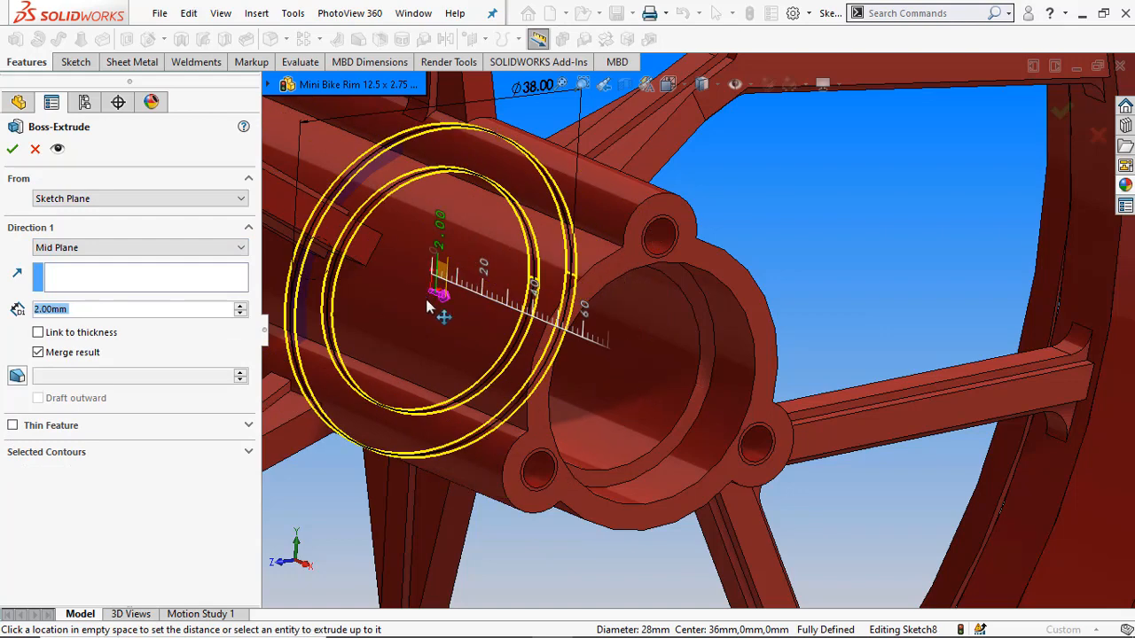
pyautogui.click(443, 316)
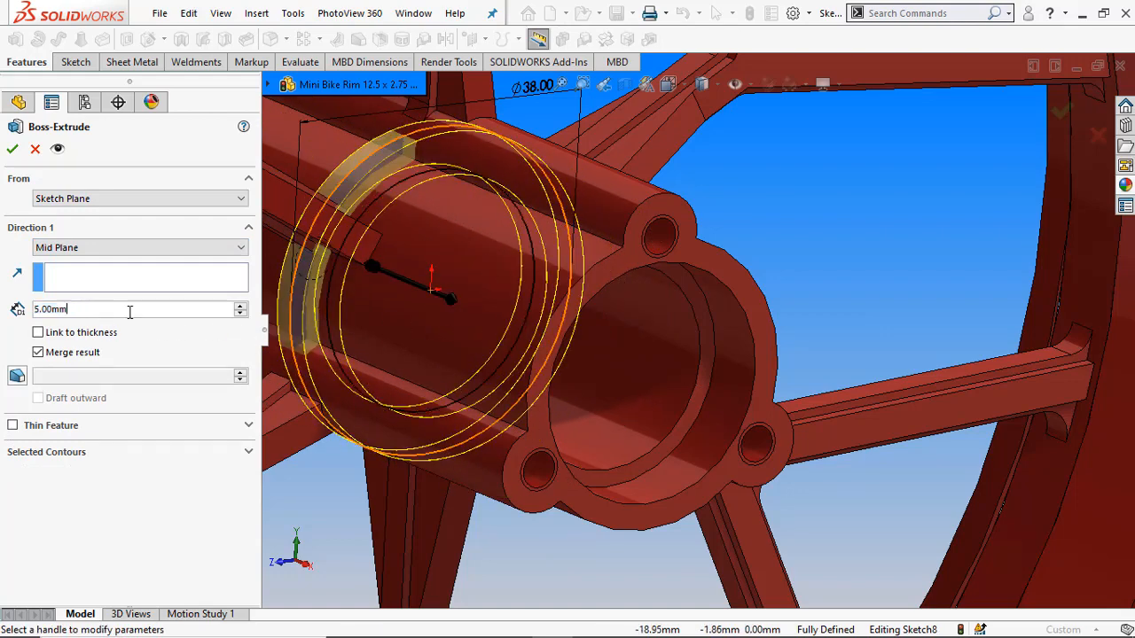
pyautogui.write('3')
pyautogui.press('Return')
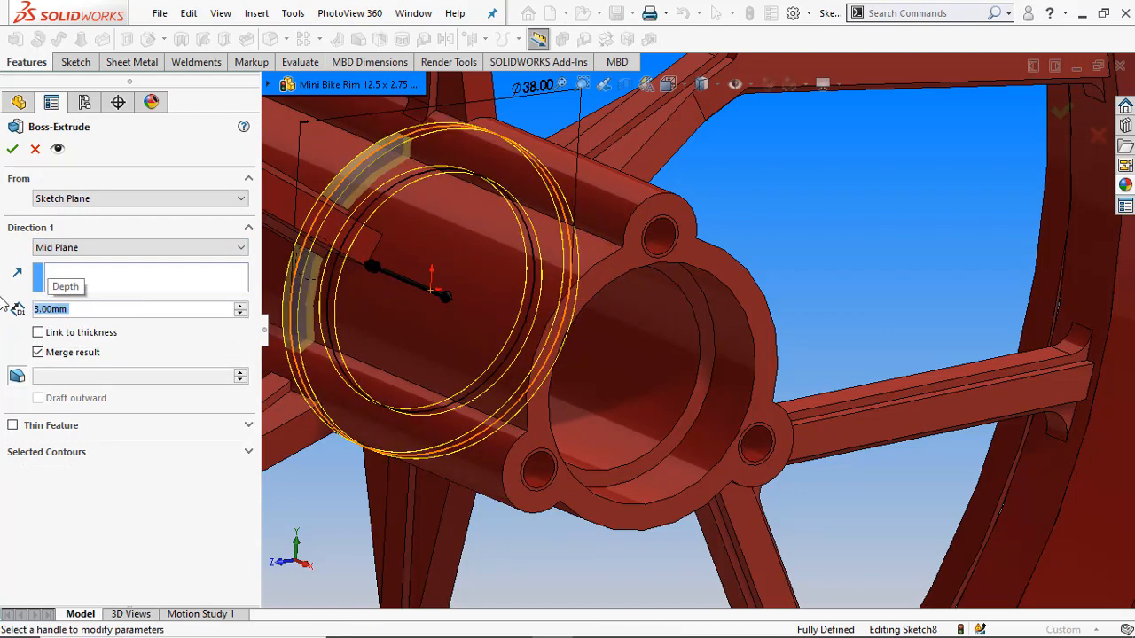
pyautogui.scroll(5, 908, 326)
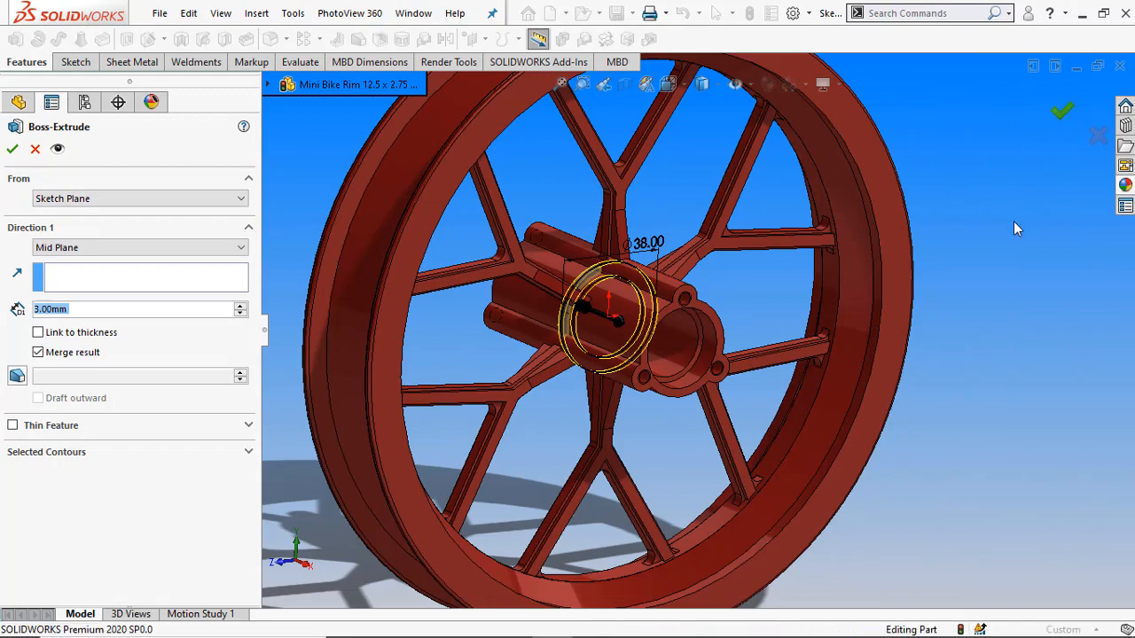
pyautogui.press('Return')
# - Inspect the wheel from several angles and the Right view, compare it with the rim photo in the browser, and return to SOLIDWORKS
pyautogui.scroll(3, 907, 222)
pyautogui.moveTo(907, 222); pyautogui.dragTo(962, 245, button='middle')
pyautogui.scroll(1, 701, 209)
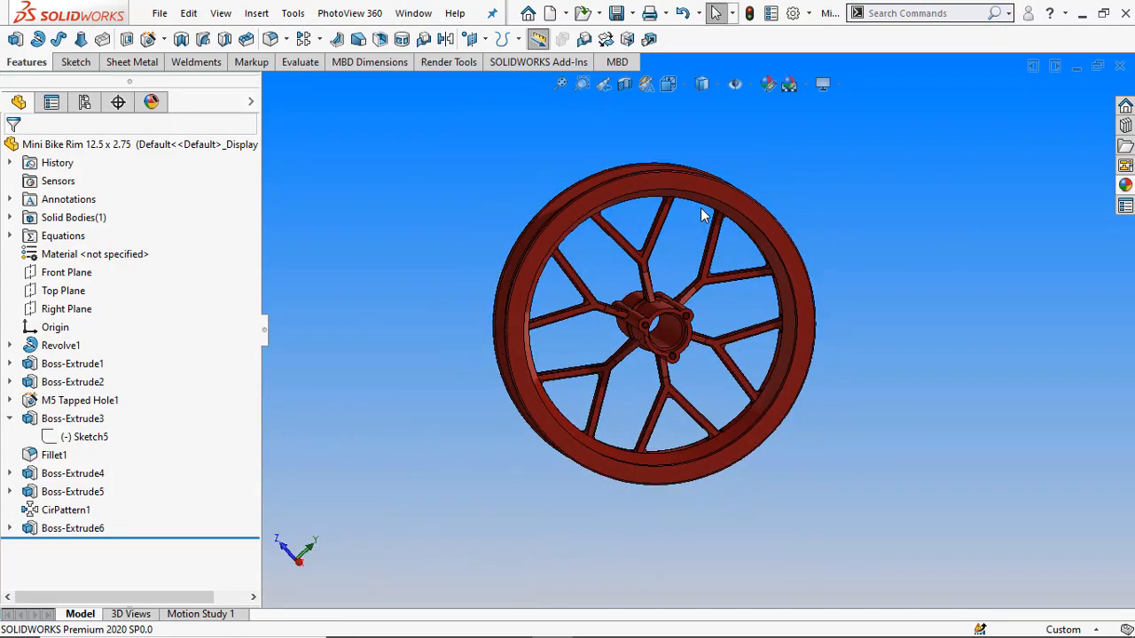
pyautogui.moveTo(701, 209); pyautogui.dragTo(677, 189, button='middle')
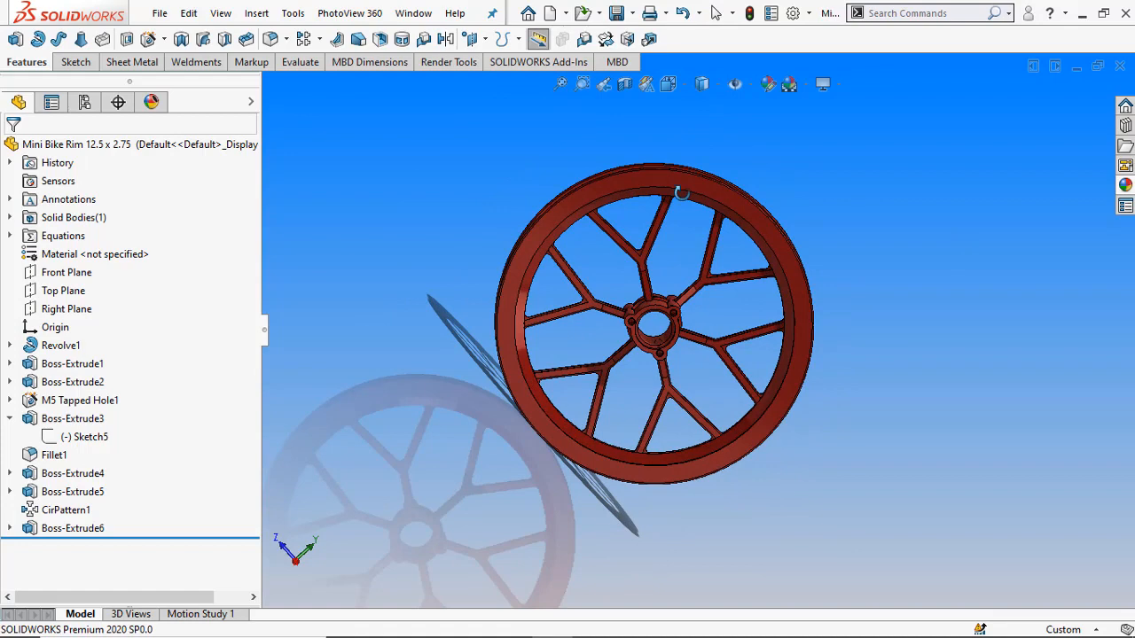
pyautogui.click(670, 83)
pyautogui.click(714, 155)
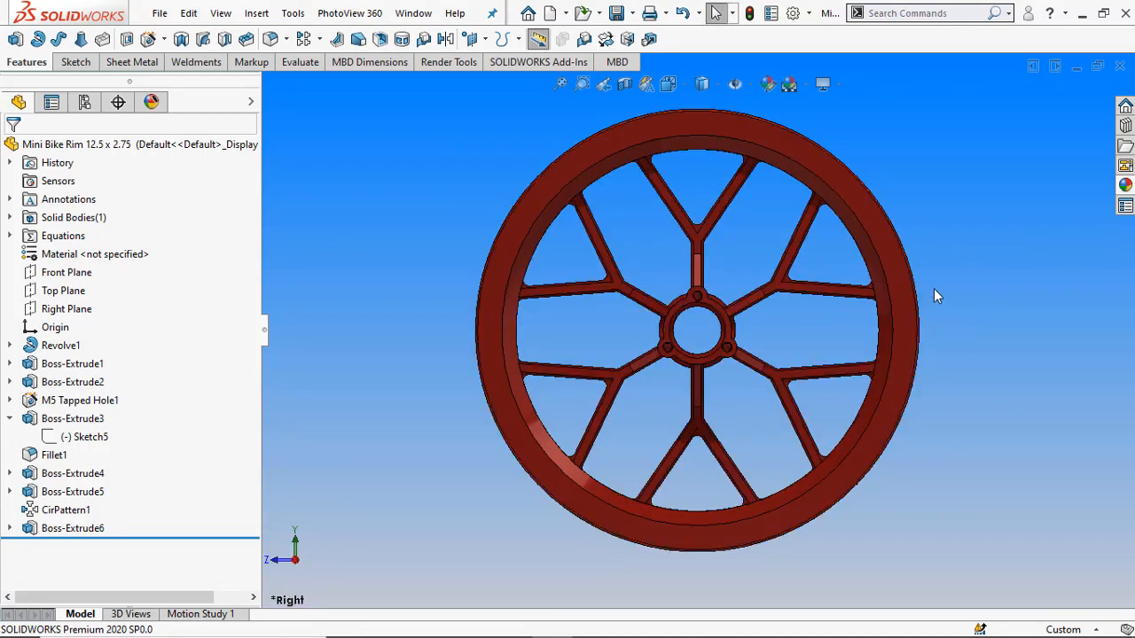
pyautogui.moveTo(358, 631)
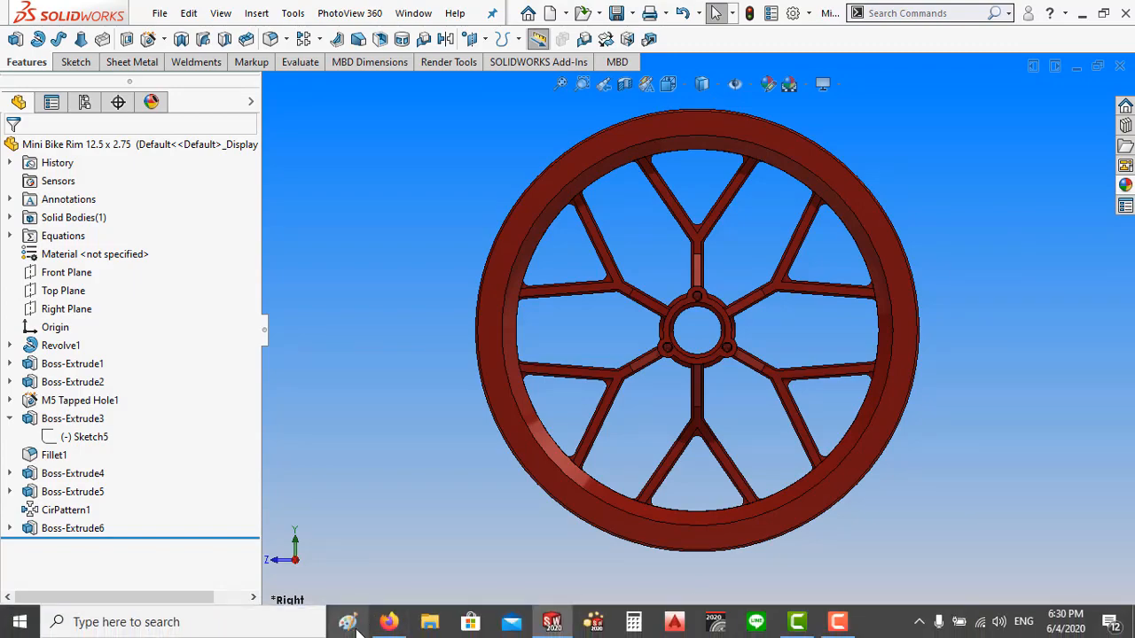
pyautogui.click(388, 622)
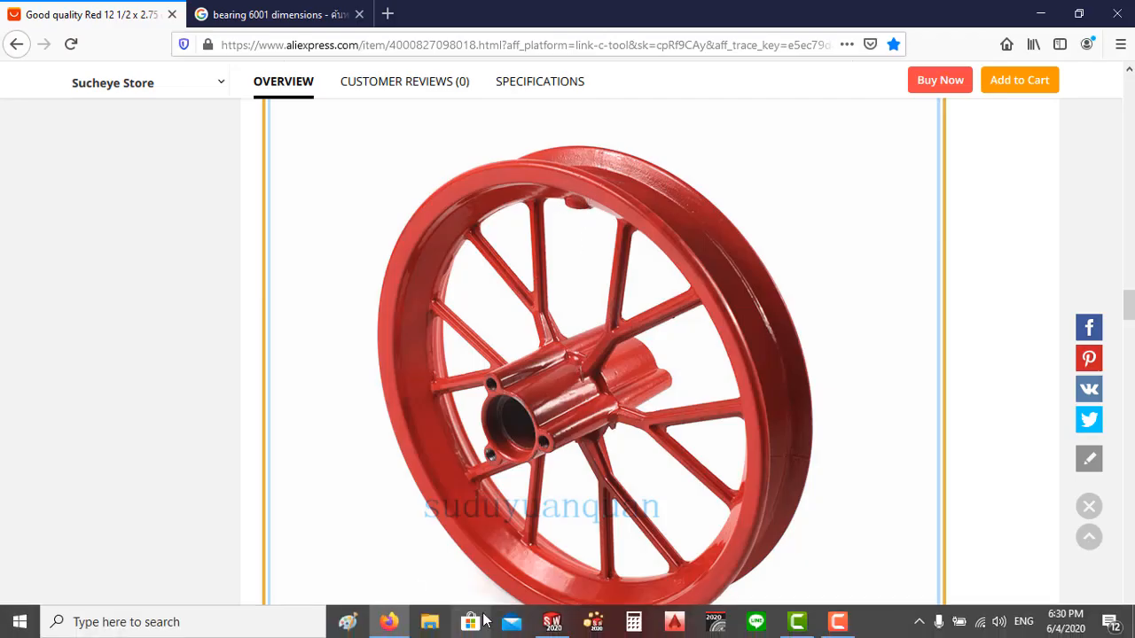
pyautogui.click(551, 625)
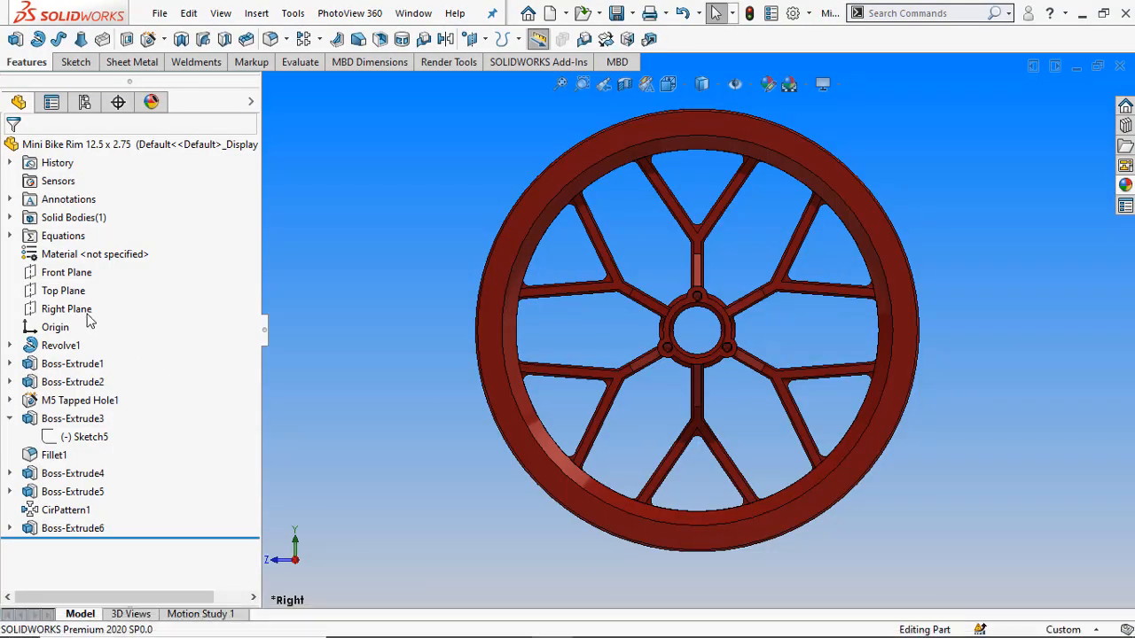
# - Start a sketch on the Front Plane and draw a circle about 7 mm in diameter centred on the origin in Front view
pyautogui.click(71, 275)
pyautogui.click(84, 249)
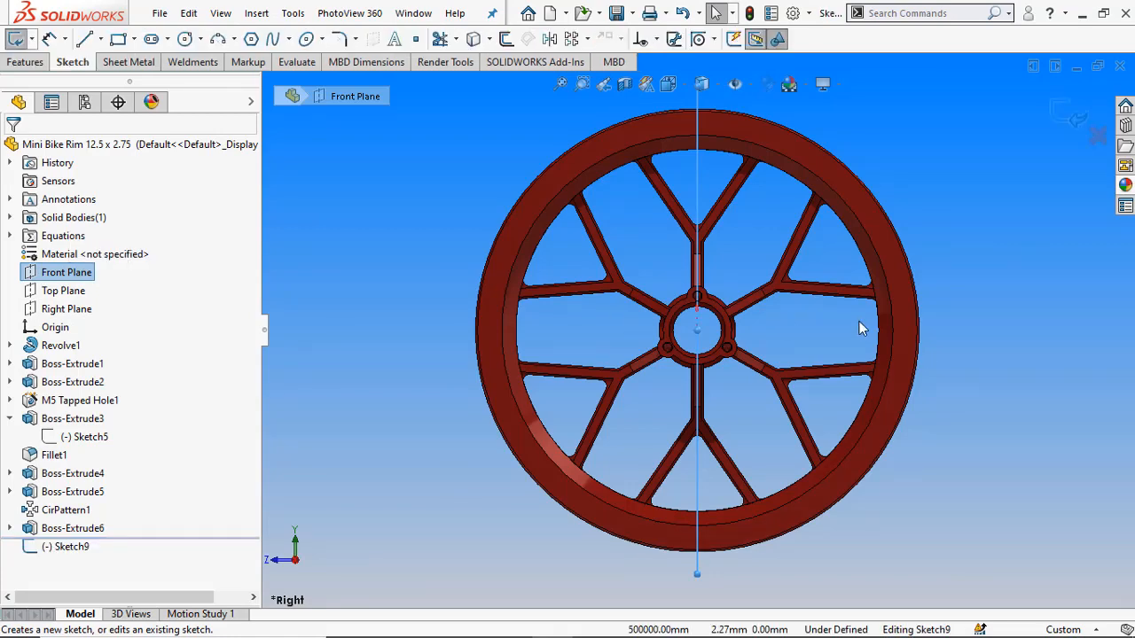
pyautogui.moveTo(904, 310); pyautogui.dragTo(795, 298, button='middle')
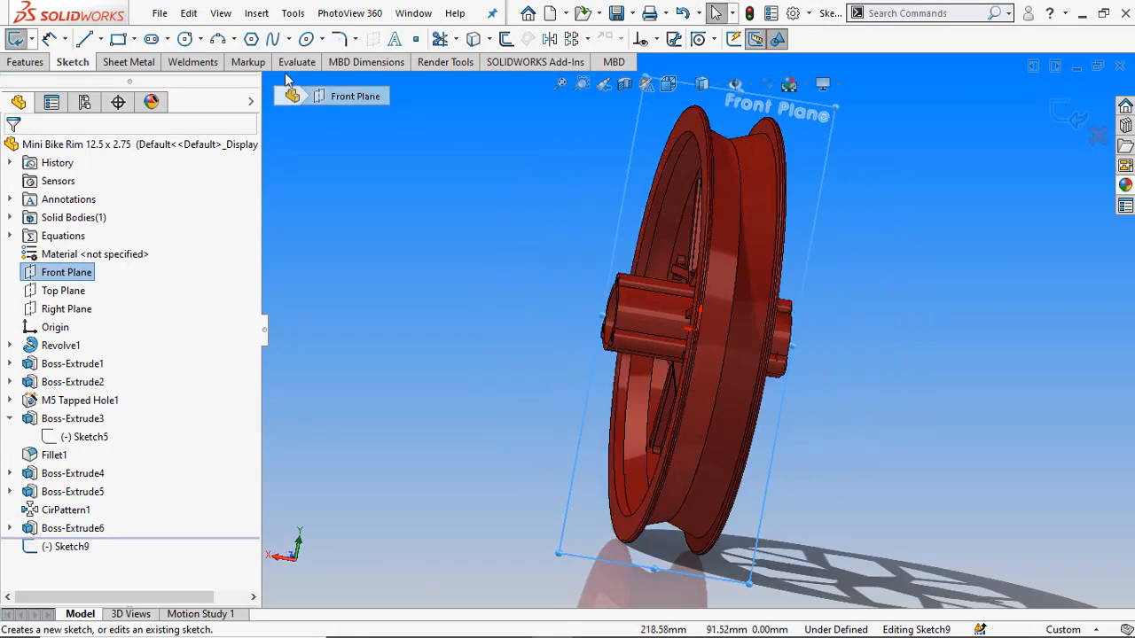
pyautogui.click(186, 39)
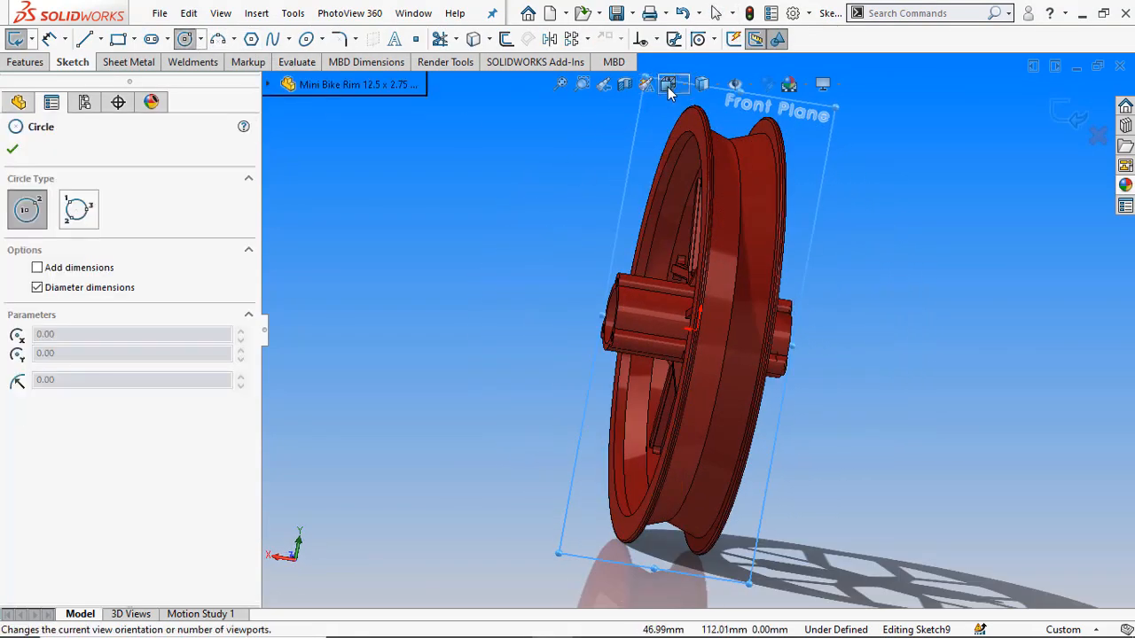
pyautogui.click(668, 86)
pyautogui.click(764, 178)
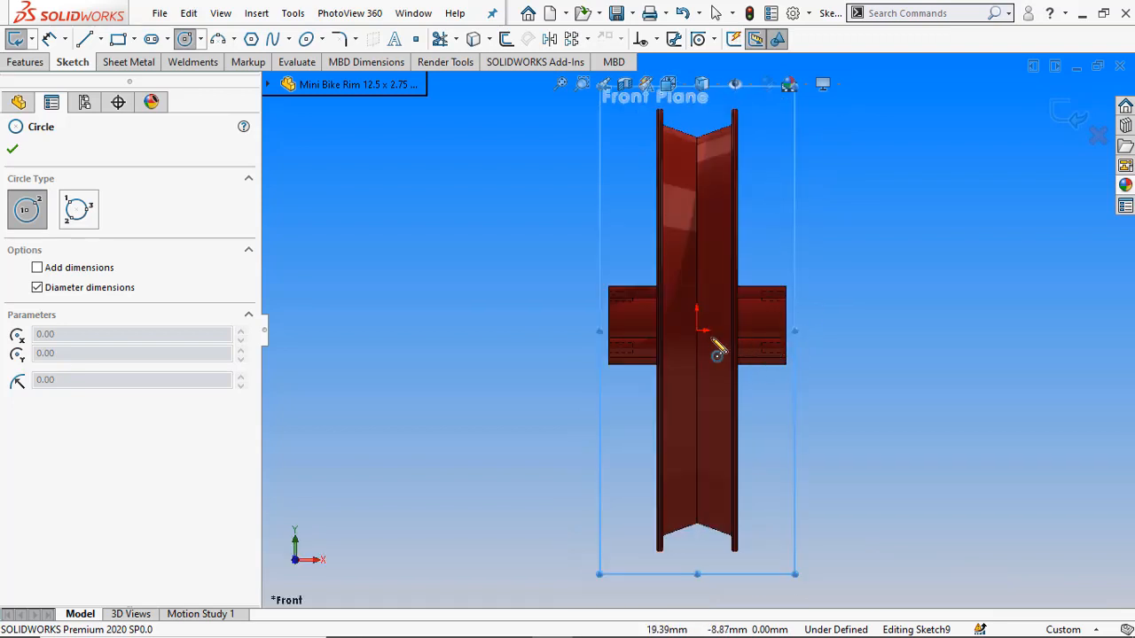
pyautogui.click(697, 330)
pyautogui.scroll(-4, 699, 330)
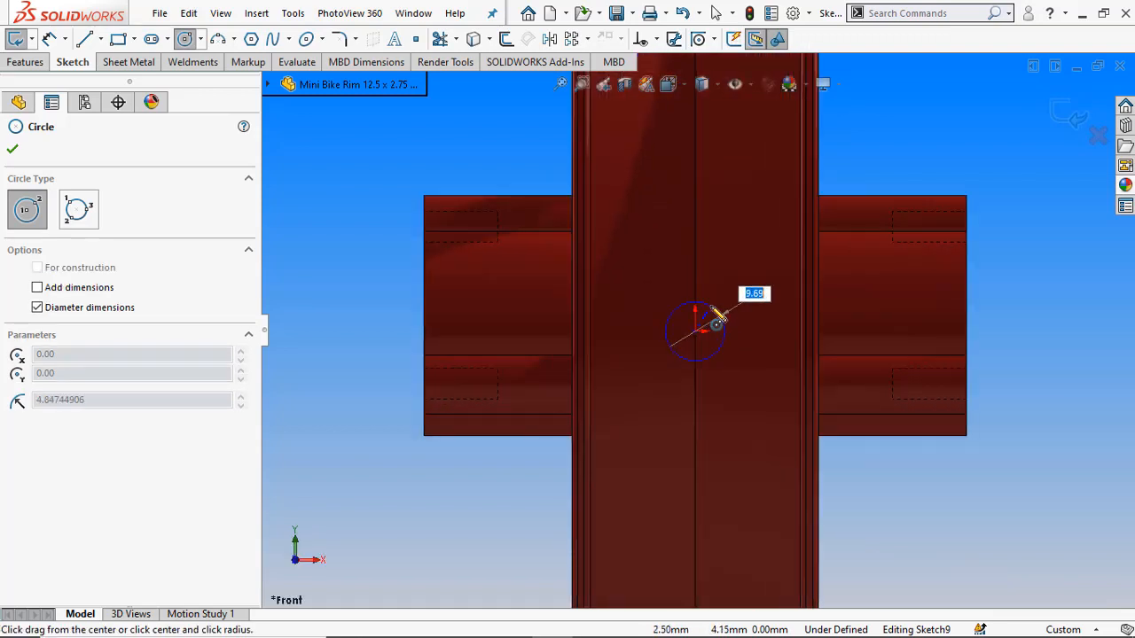
pyautogui.click(713, 324)
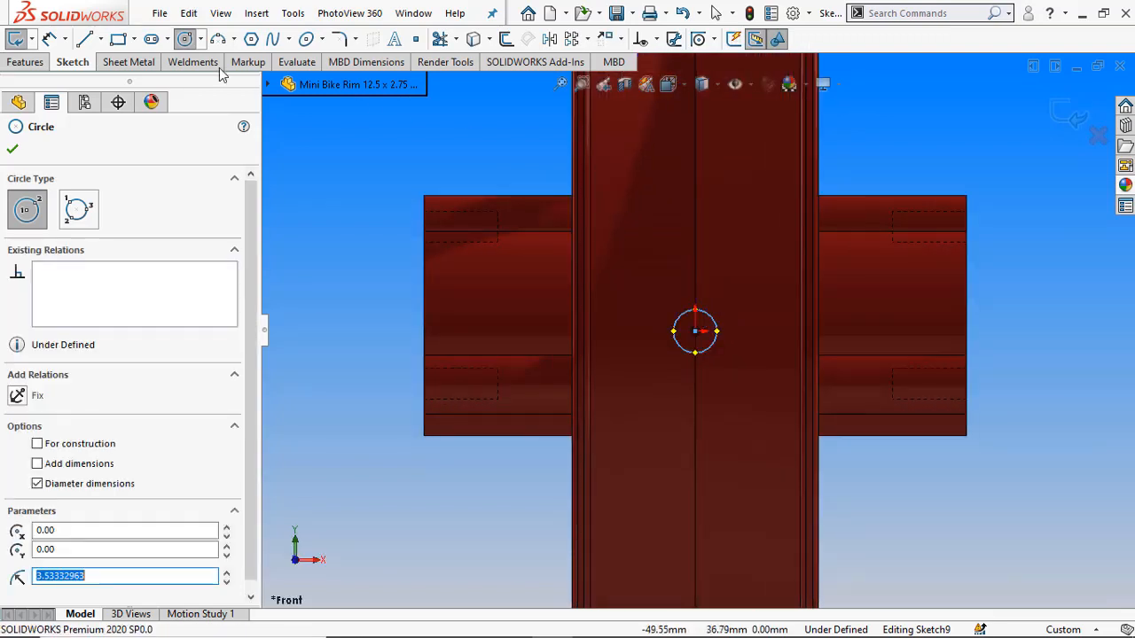
# - Dimension the small circle at the origin and set its diameter to 9 mm
pyautogui.click(50, 39)
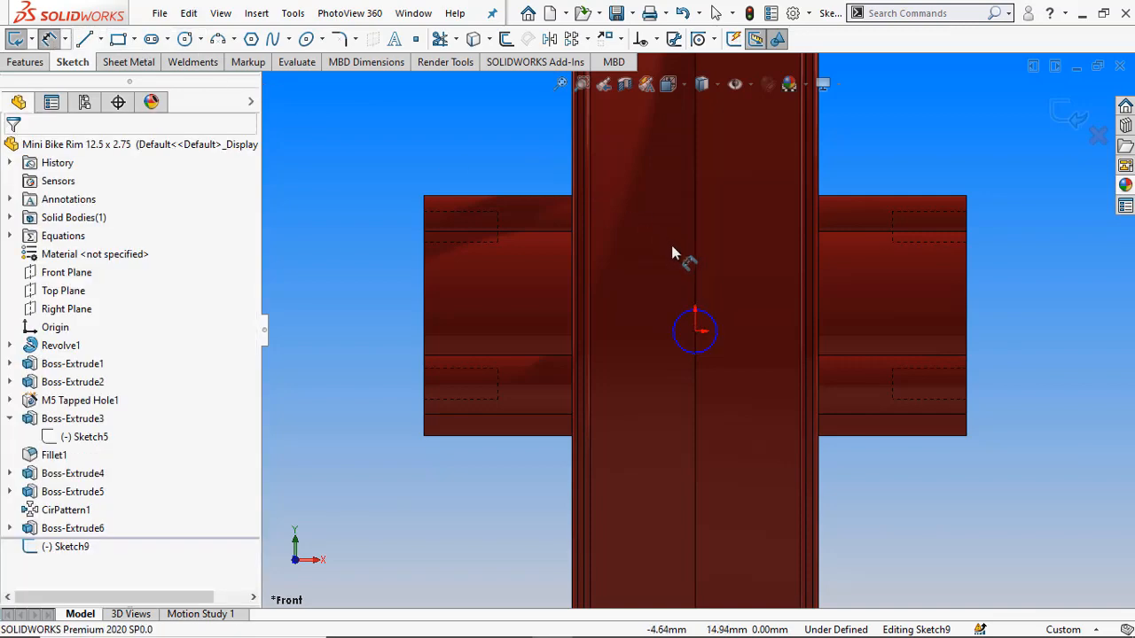
pyautogui.click(706, 321)
pyautogui.click(730, 285)
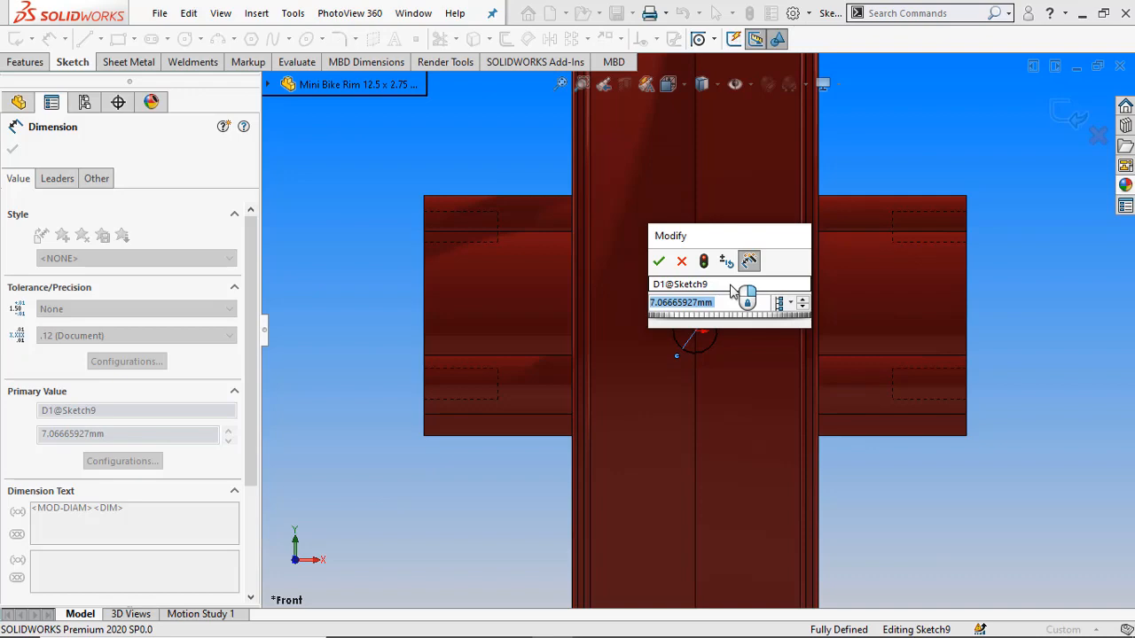
pyautogui.write('10')
pyautogui.press('Return')
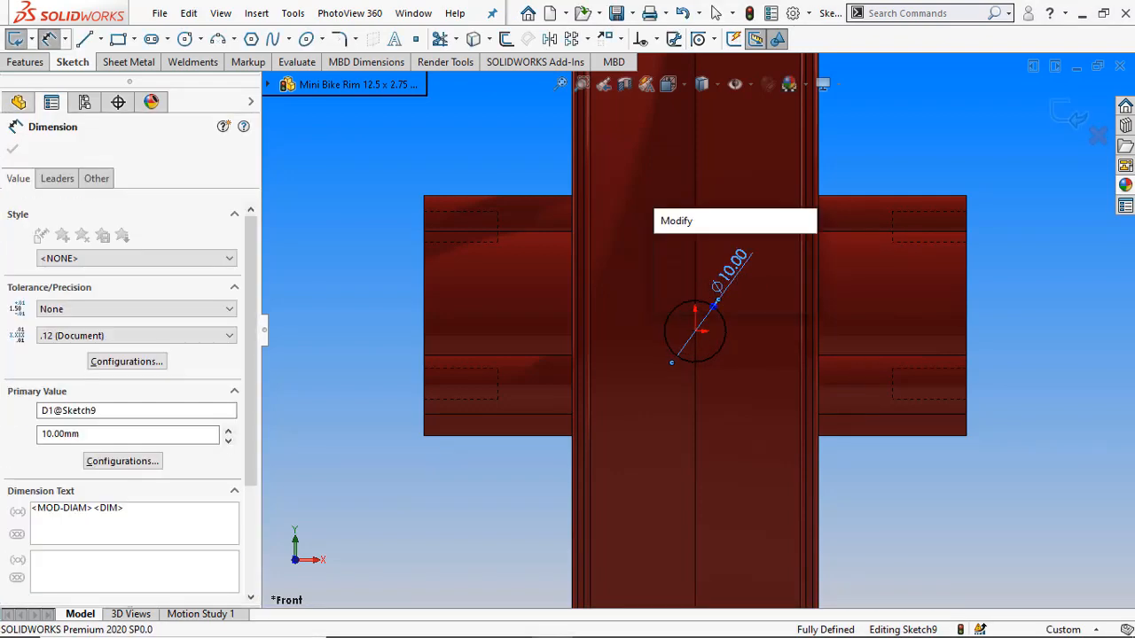
pyautogui.doubleClick(731, 268)
pyautogui.write('9')
pyautogui.press('Return')
# - Start a boss extrude of the 9 mm circle with Offset as its start condition
pyautogui.scroll(2, 686, 275)
pyautogui.moveTo(687, 275); pyautogui.dragTo(785, 291, button='middle')
pyautogui.scroll(3, 726, 287)
pyautogui.scroll(-2, 520, 271)
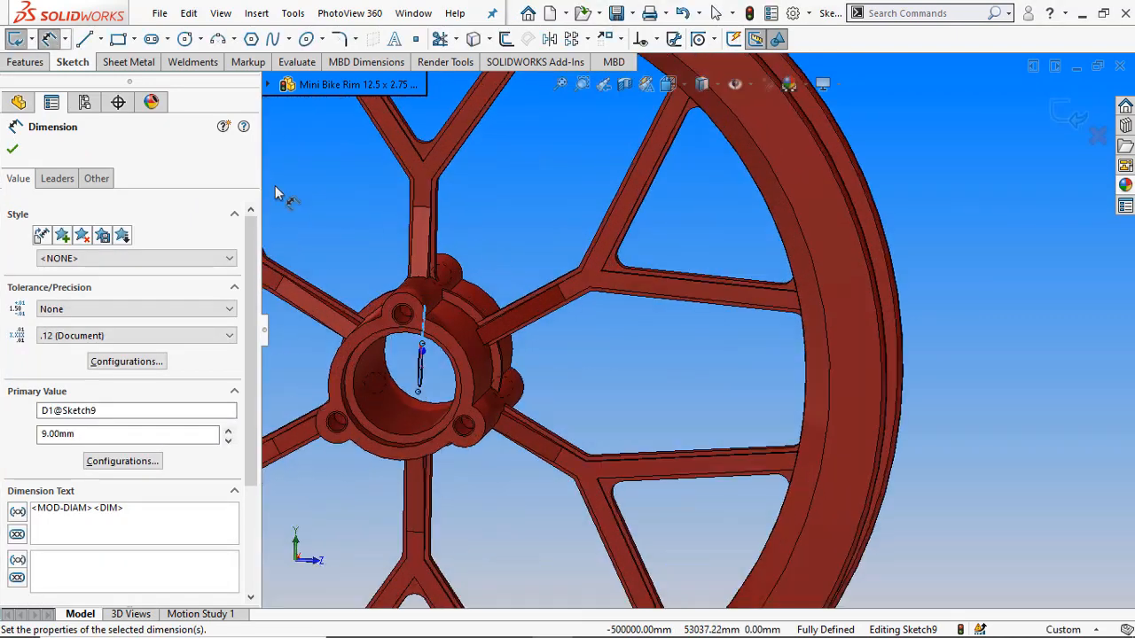
pyautogui.click(26, 63)
pyautogui.click(15, 39)
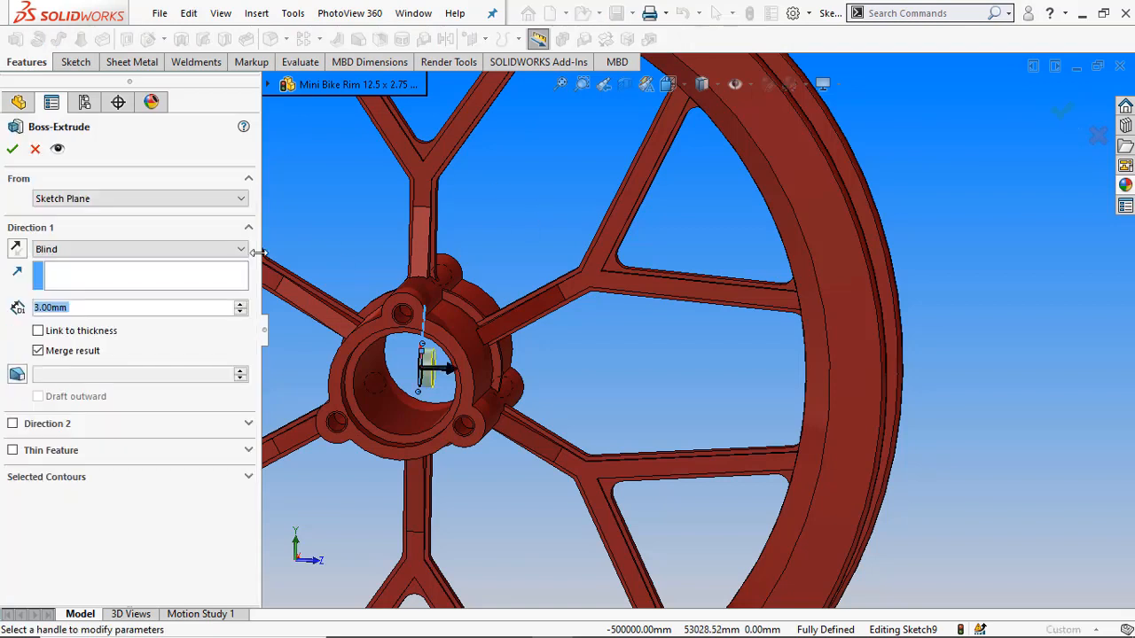
pyautogui.click(133, 201)
pyautogui.click(118, 250)
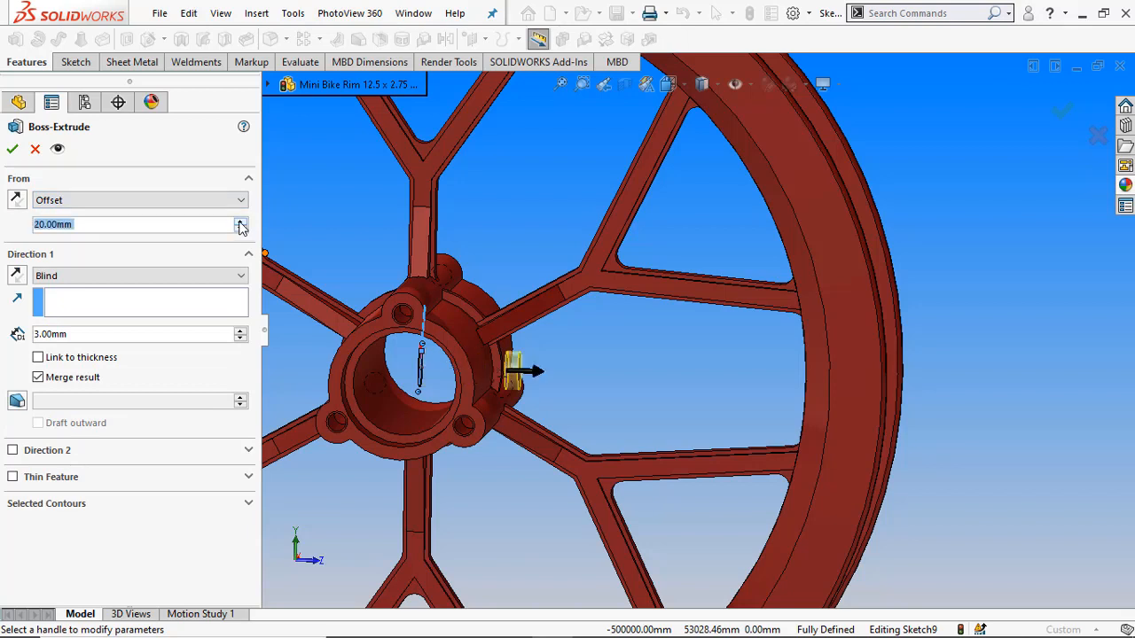
# - Set the boss extrude's start offset to 88 mm, placing the boss at the rim's inner wall between the spokes
pyautogui.click(239, 222)
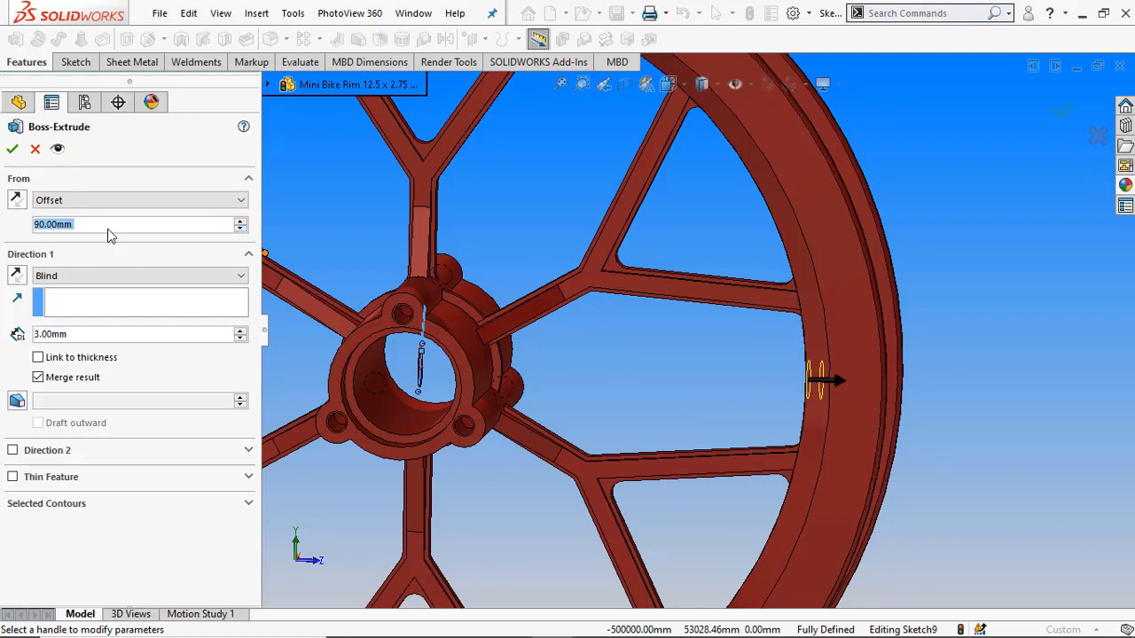
pyautogui.write('85')
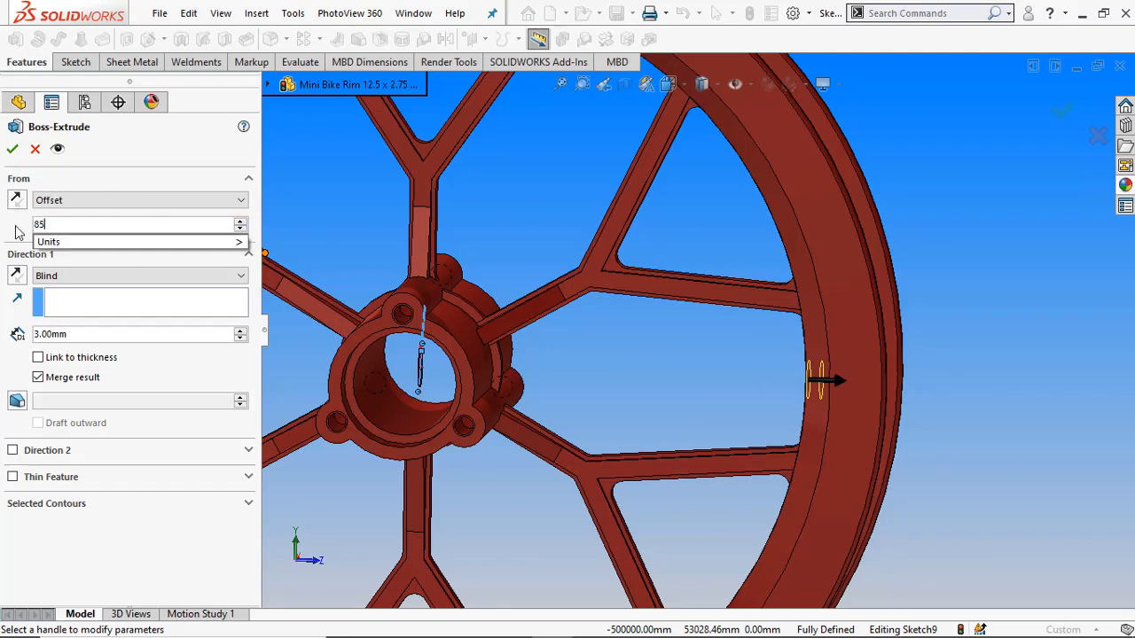
pyautogui.press('Return')
pyautogui.moveTo(551, 312); pyautogui.dragTo(709, 319, button='middle')
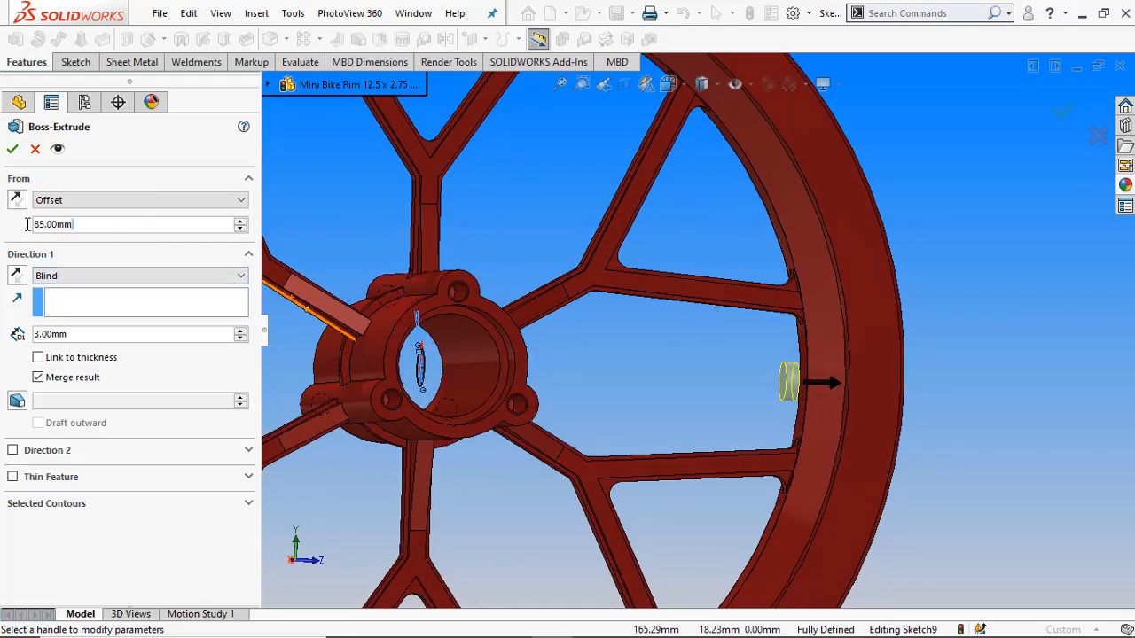
pyautogui.write('88')
pyautogui.press('Return')
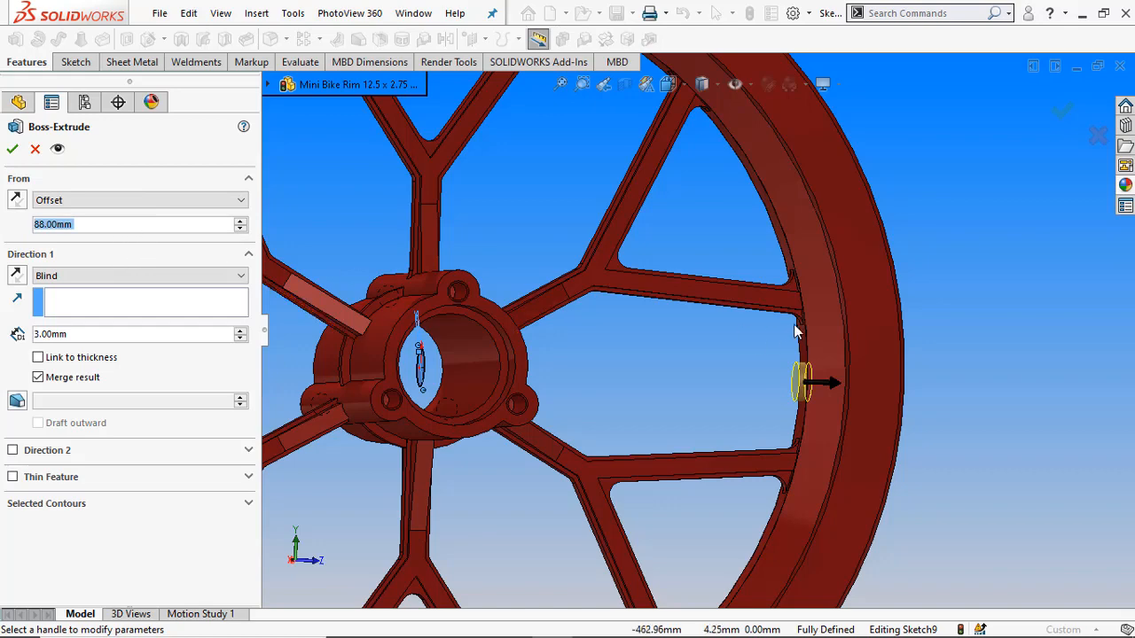
# - Finish the boss extrude at the rim's inner wall with a blind depth of 3 mm
pyautogui.scroll(-3, 796, 332)
pyautogui.moveTo(834, 377); pyautogui.dragTo(869, 431, button='middle')
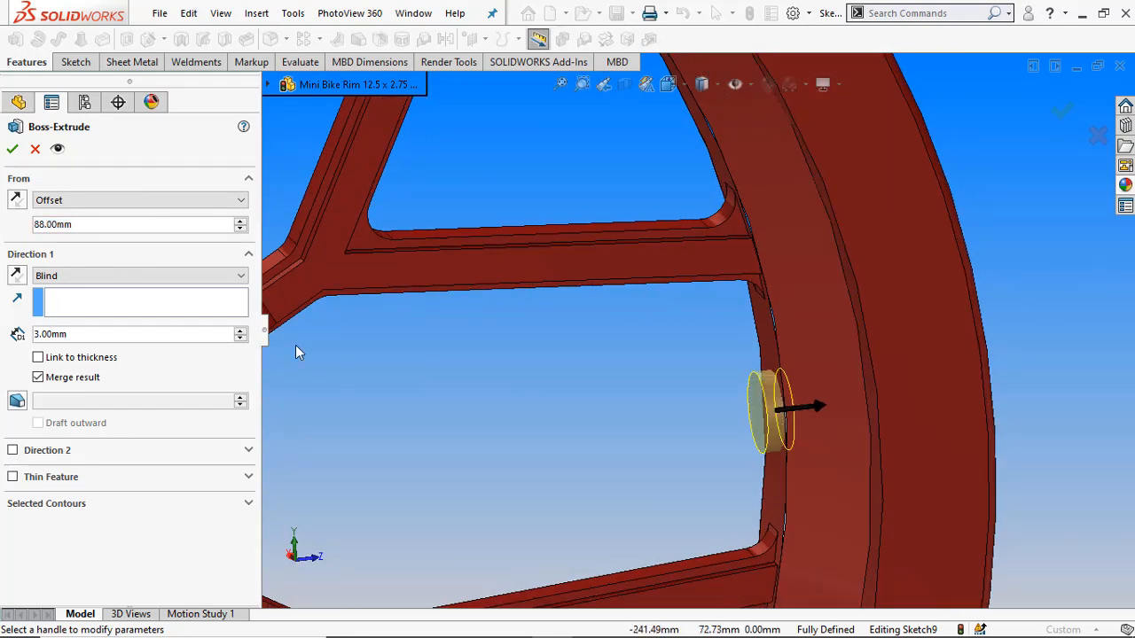
pyautogui.click(13, 150)
# - Start a sketch on the new boss's end face and draw a circle about 7.2 mm in diameter centred on the origin
pyautogui.moveTo(824, 460)
pyautogui.mouseDown(button='middle')
pyautogui.moveTo(818, 387)
pyautogui.moveTo(737, 416)
pyautogui.mouseUp(button='middle')
pyautogui.click(740, 413)
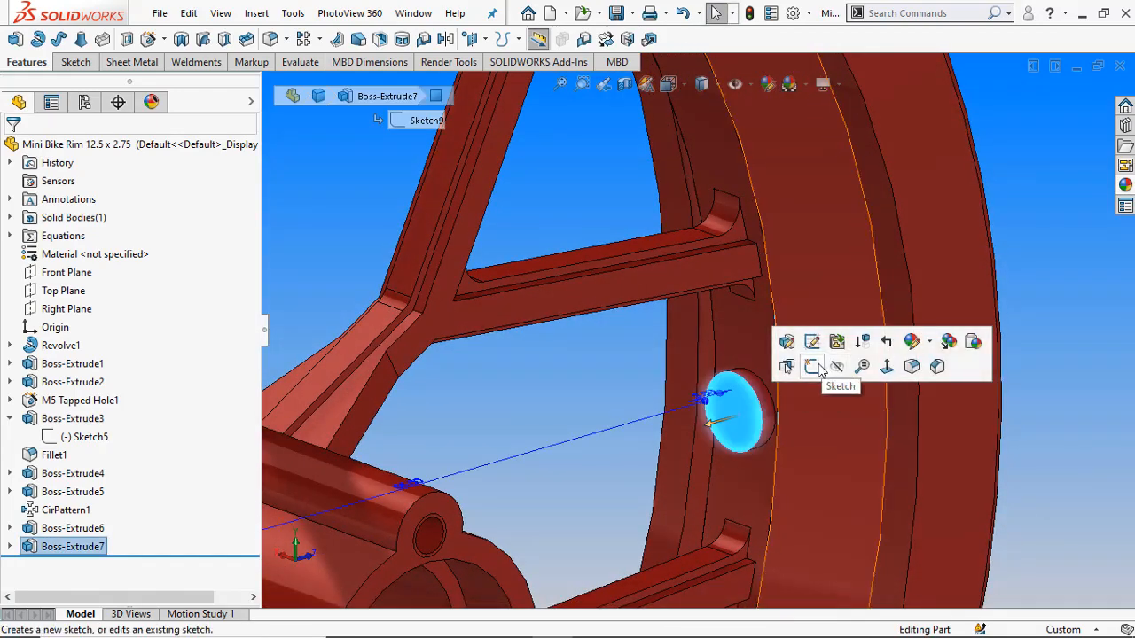
pyautogui.click(816, 367)
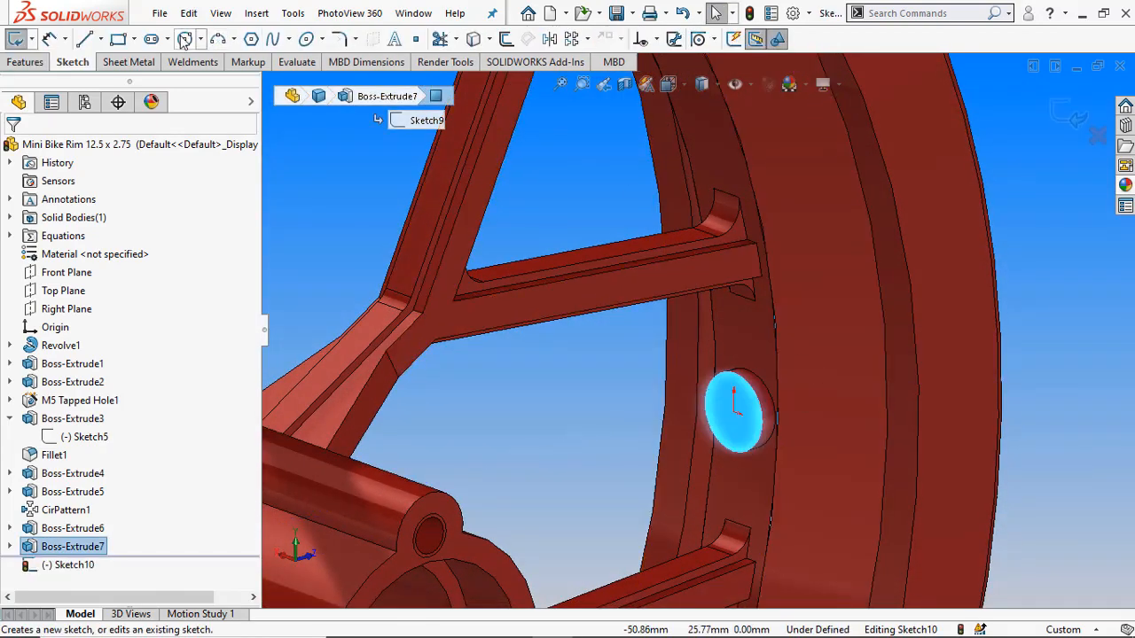
pyautogui.click(184, 39)
pyautogui.click(739, 410)
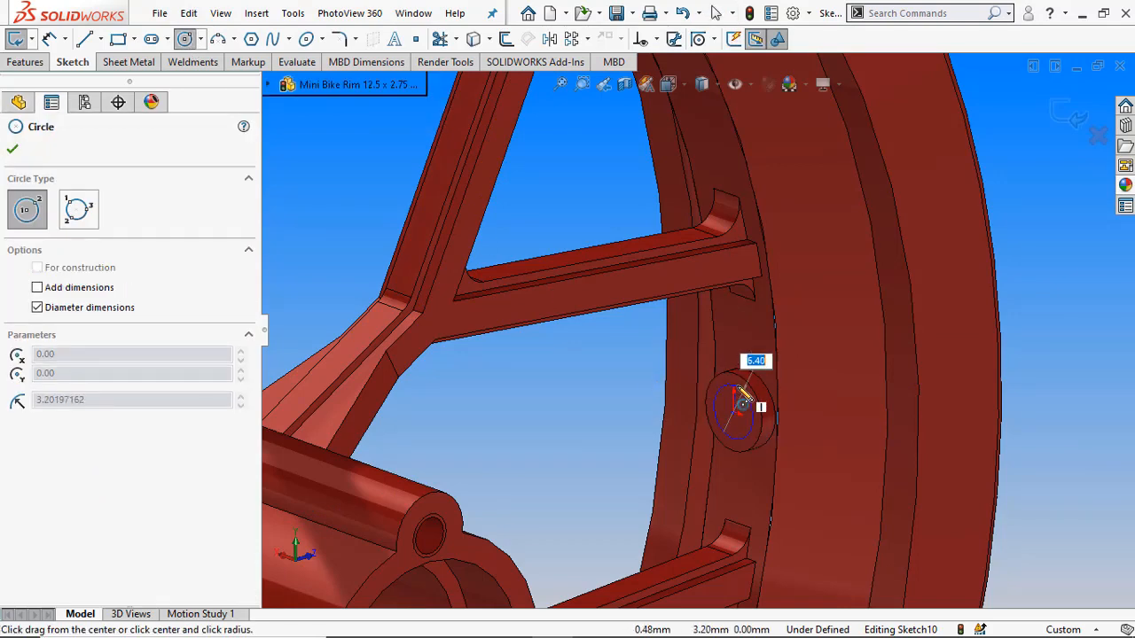
pyautogui.click(743, 390)
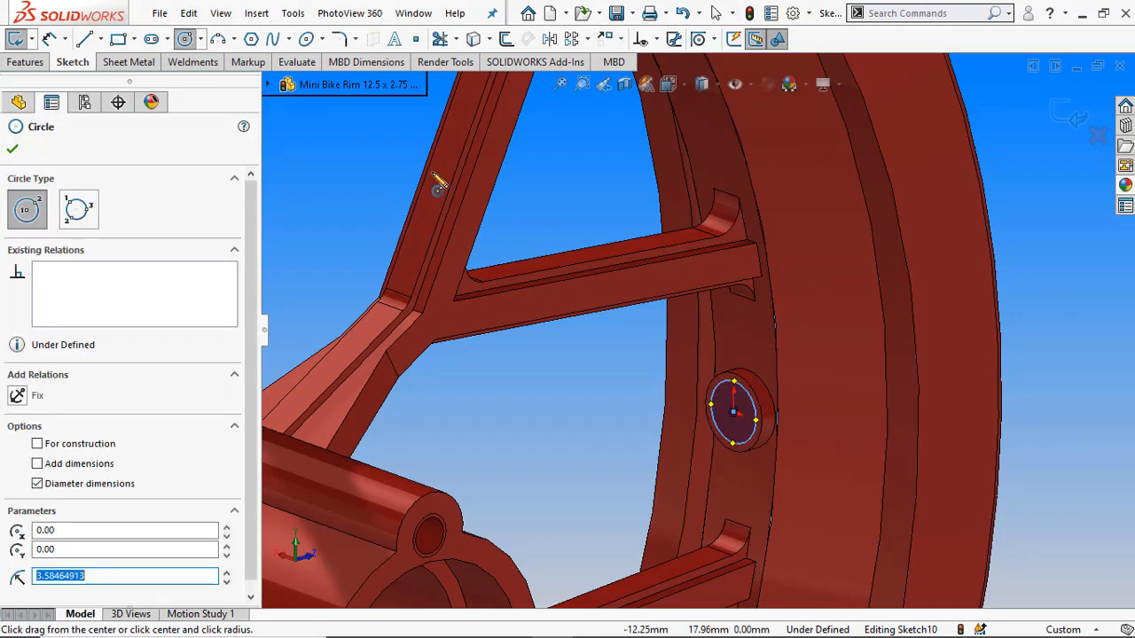
# - Dimension the circle on the boss's end face and set its diameter to 7 mm
pyautogui.click(49, 39)
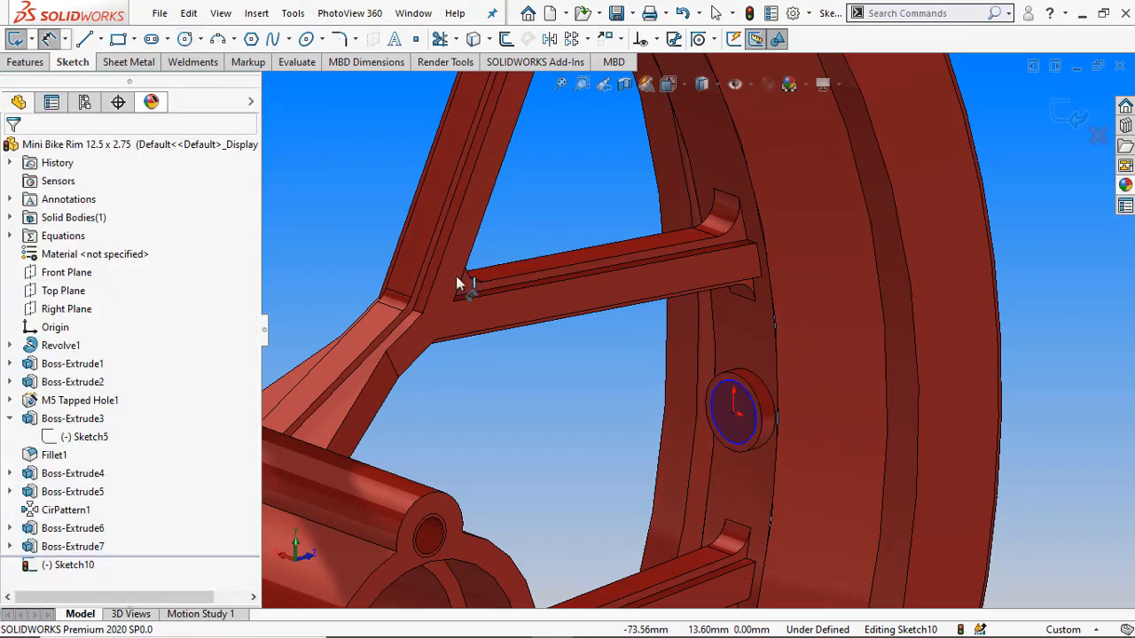
pyautogui.click(755, 412)
pyautogui.click(809, 383)
pyautogui.press('Return')
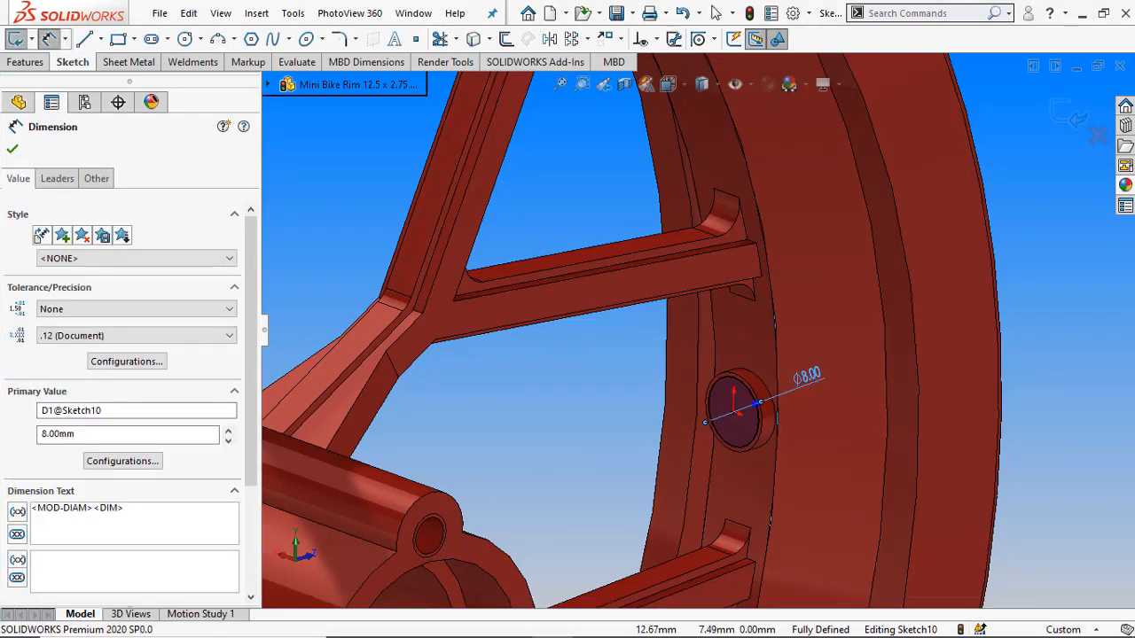
pyautogui.doubleClick(806, 376)
pyautogui.write('7')
pyautogui.press('Return')
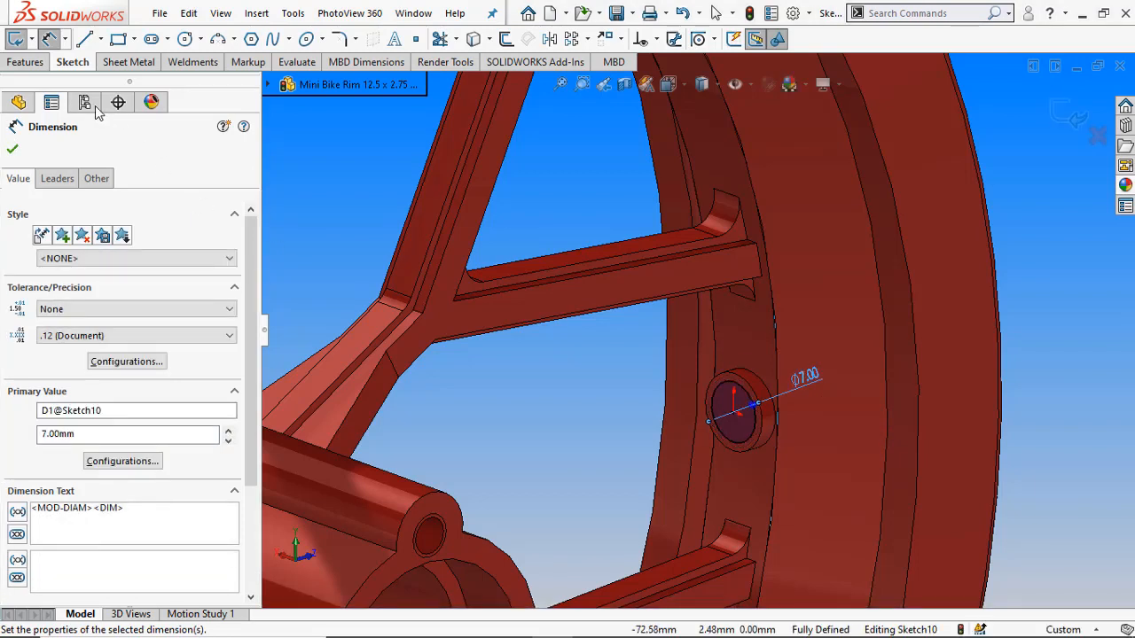
# - Cut-extrude the 7 mm circle through the boss and the rim wall
pyautogui.click(26, 64)
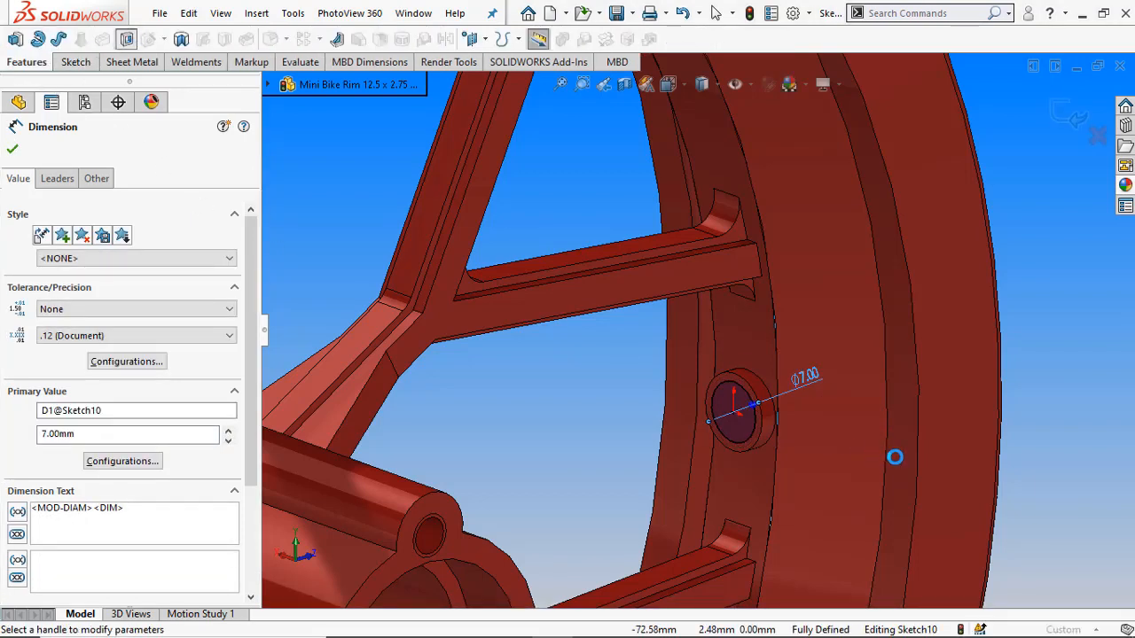
pyautogui.moveTo(768, 409); pyautogui.dragTo(1009, 263)
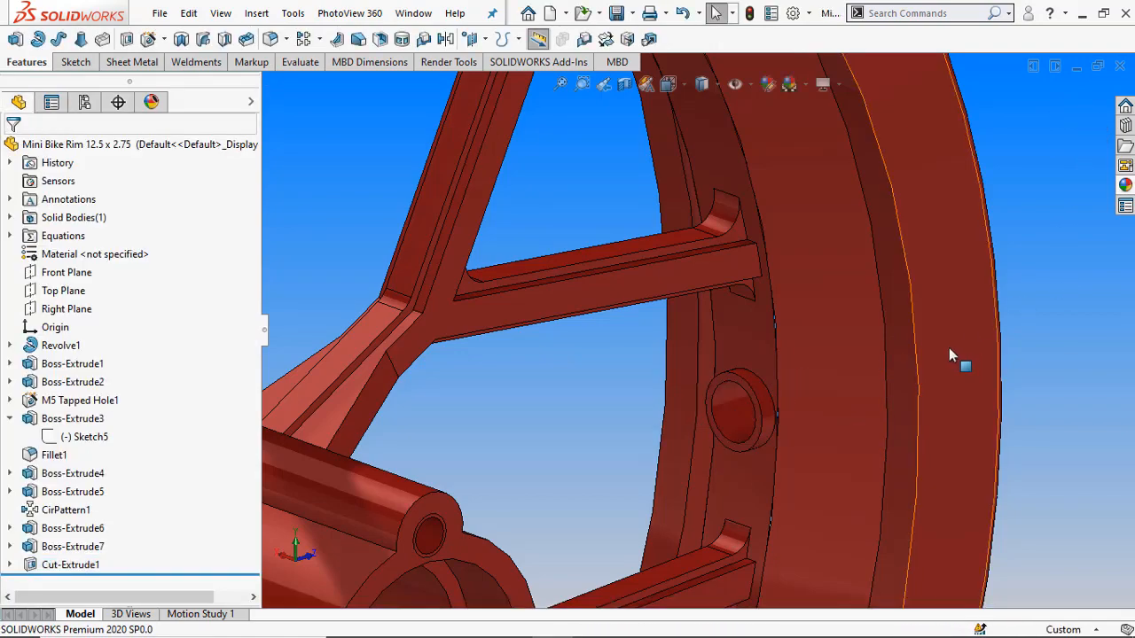
pyautogui.moveTo(963, 362); pyautogui.dragTo(861, 197, button='middle')
pyautogui.moveTo(860, 255); pyautogui.dragTo(892, 306, button='middle')
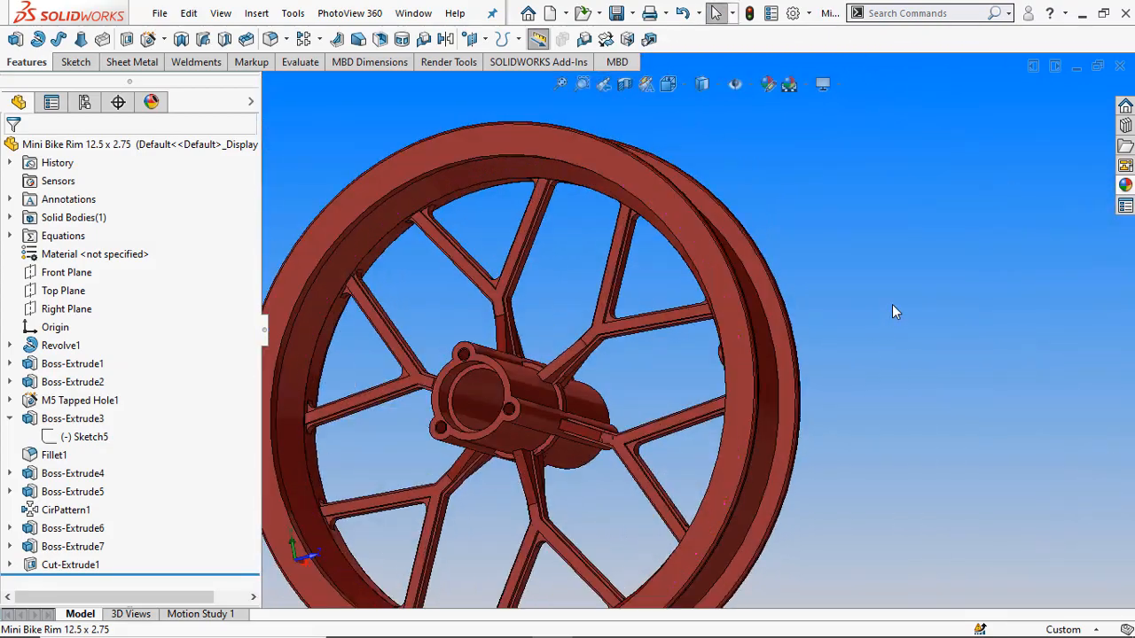
# - Check the new hole in the rim channel from the Front view and from the side, ending in Isometric view
pyautogui.click(682, 87)
pyautogui.click(694, 150)
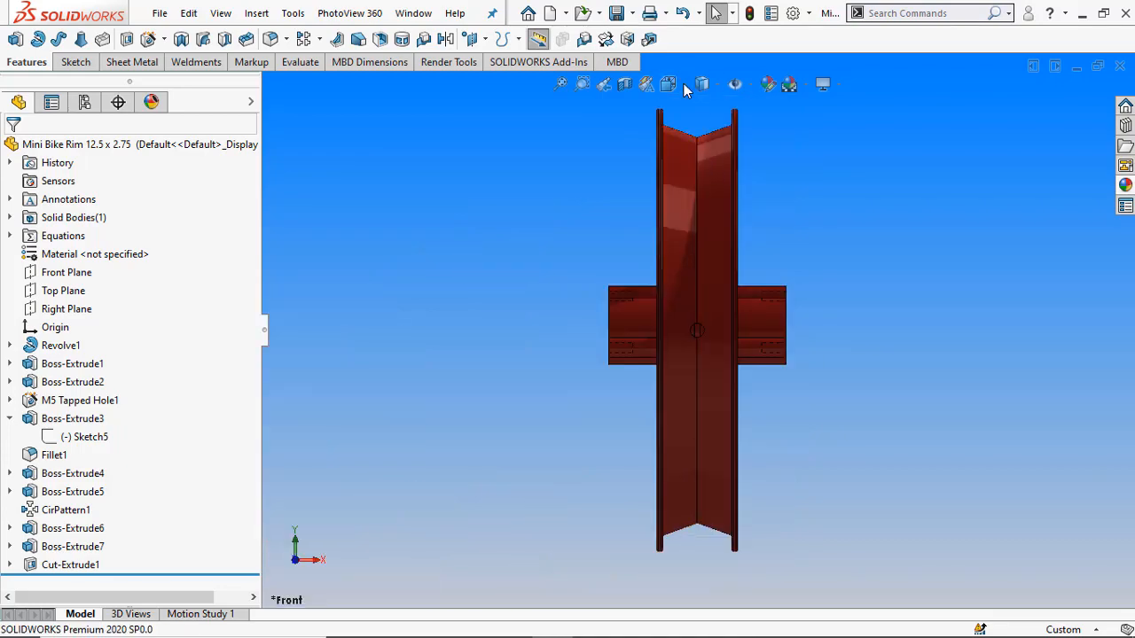
pyautogui.scroll(-3, 704, 278)
pyautogui.moveTo(703, 278); pyautogui.dragTo(818, 231, button='middle')
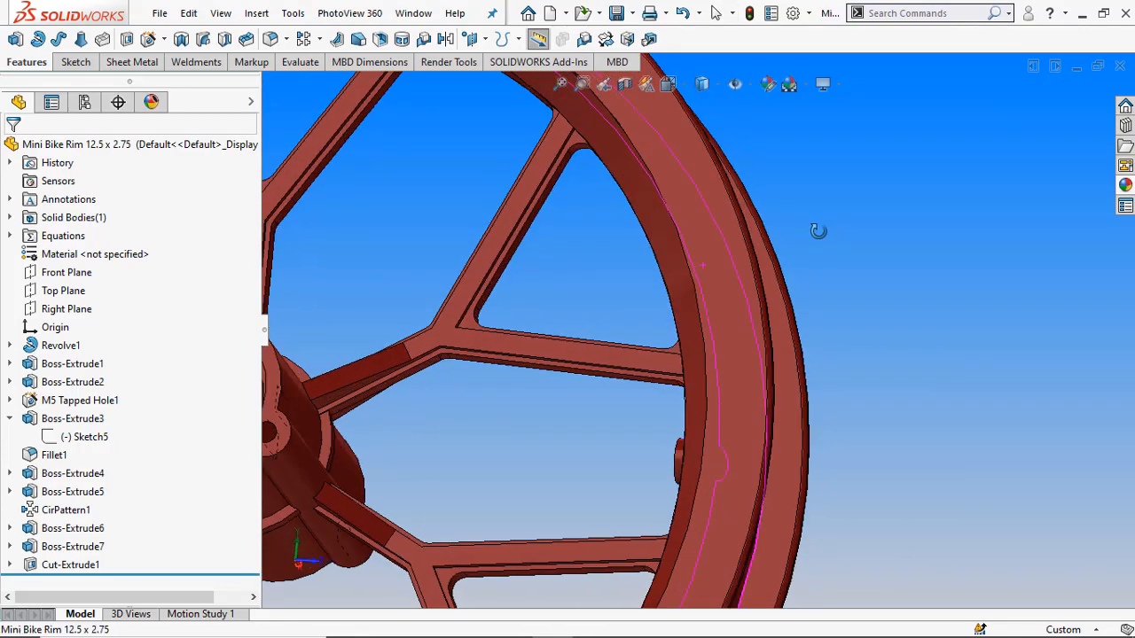
pyautogui.scroll(3, 490, 357)
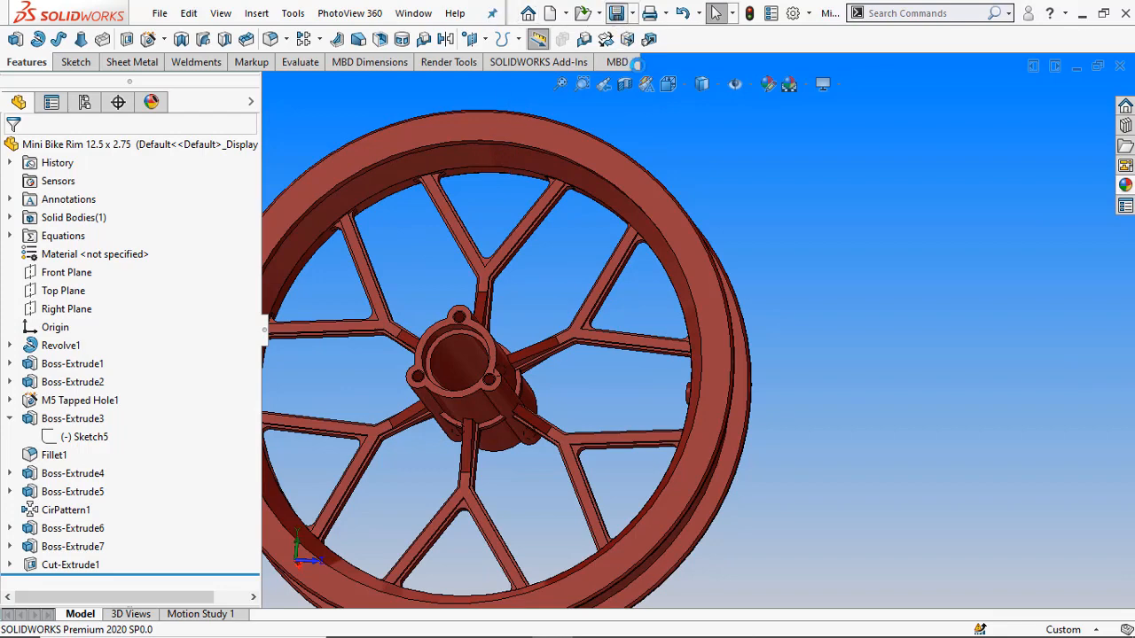
pyautogui.click(668, 84)
pyautogui.click(763, 133)
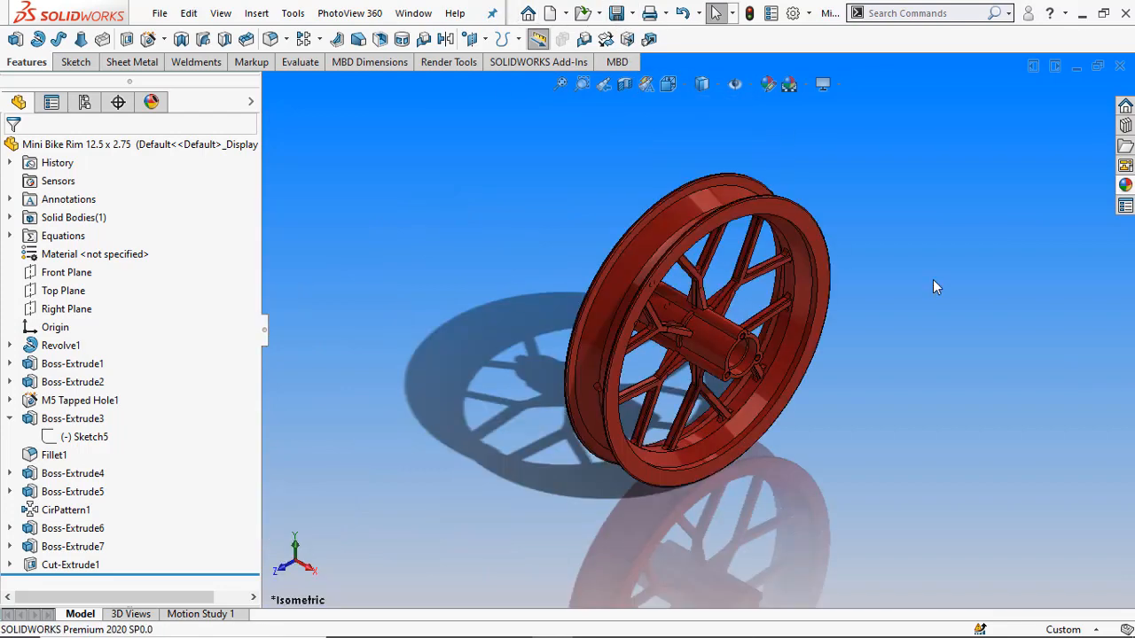
# - Examine the finished rim, its hub, spokes and the hole in the channel from several sides, and restore the Isometric view
pyautogui.scroll(-3, 751, 330)
pyautogui.scroll(2, 736, 327)
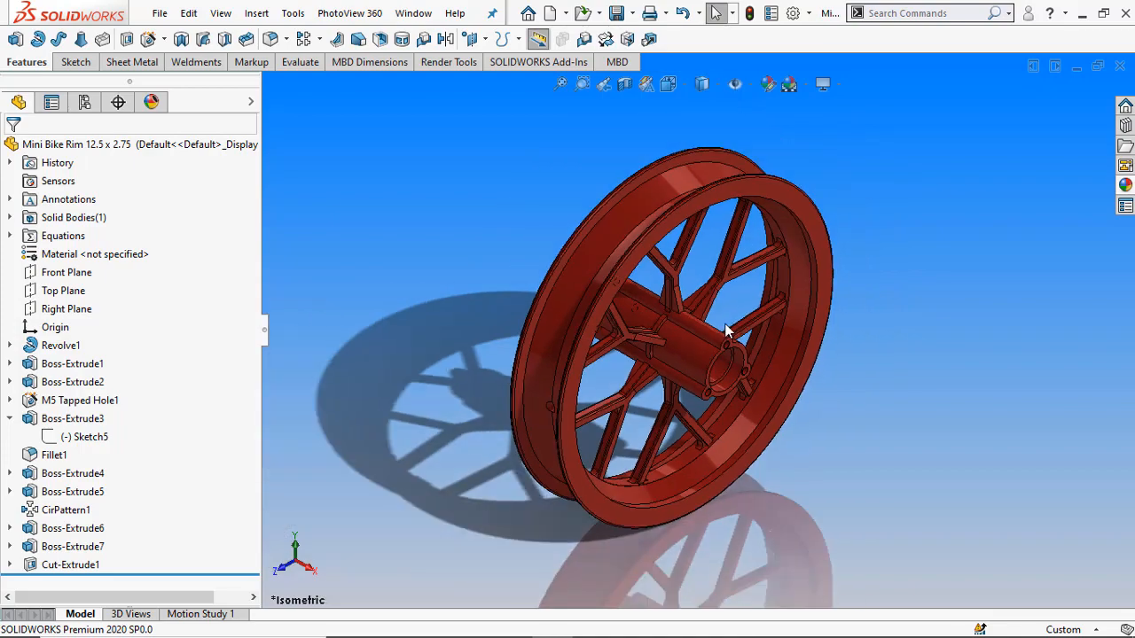
pyautogui.moveTo(944, 351); pyautogui.dragTo(751, 375, button='middle')
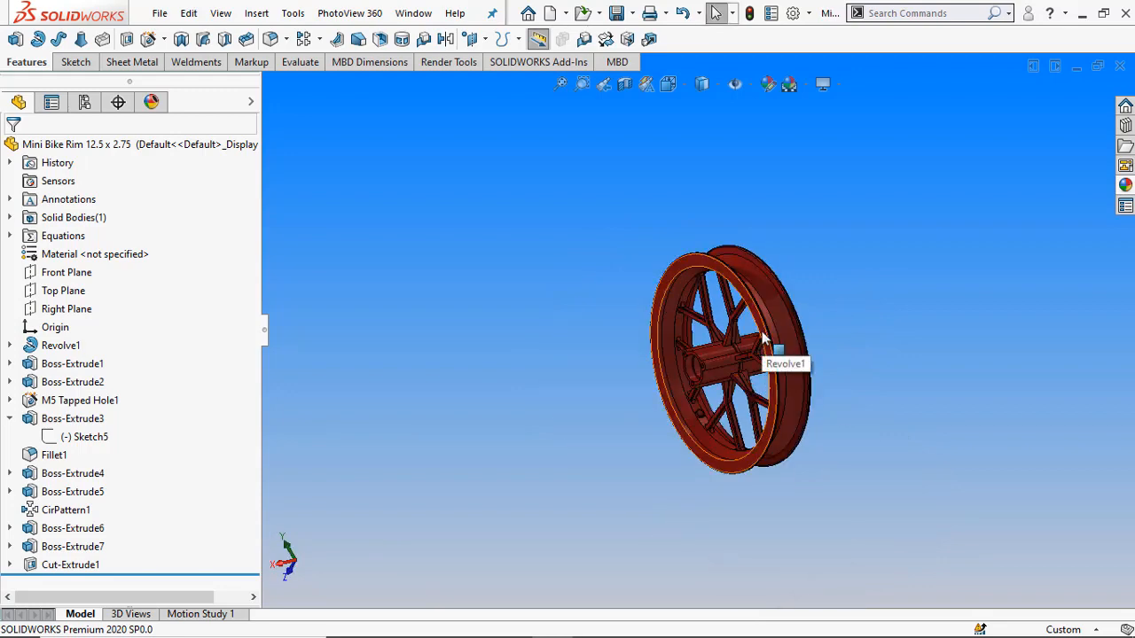
pyautogui.moveTo(686, 343); pyautogui.dragTo(796, 365, button='middle')
pyautogui.scroll(-6, 740, 391)
pyautogui.moveTo(739, 389); pyautogui.dragTo(634, 170, button='middle')
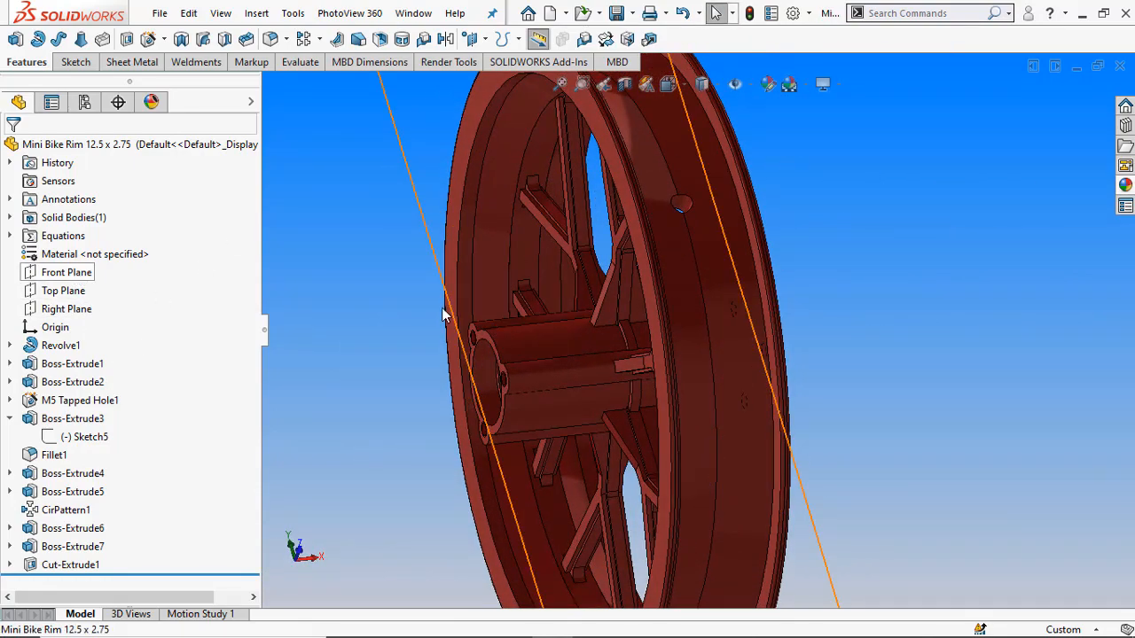
pyautogui.scroll(6, 567, 292)
pyautogui.moveTo(598, 286); pyautogui.dragTo(730, 289, button='middle')
pyautogui.click(672, 85)
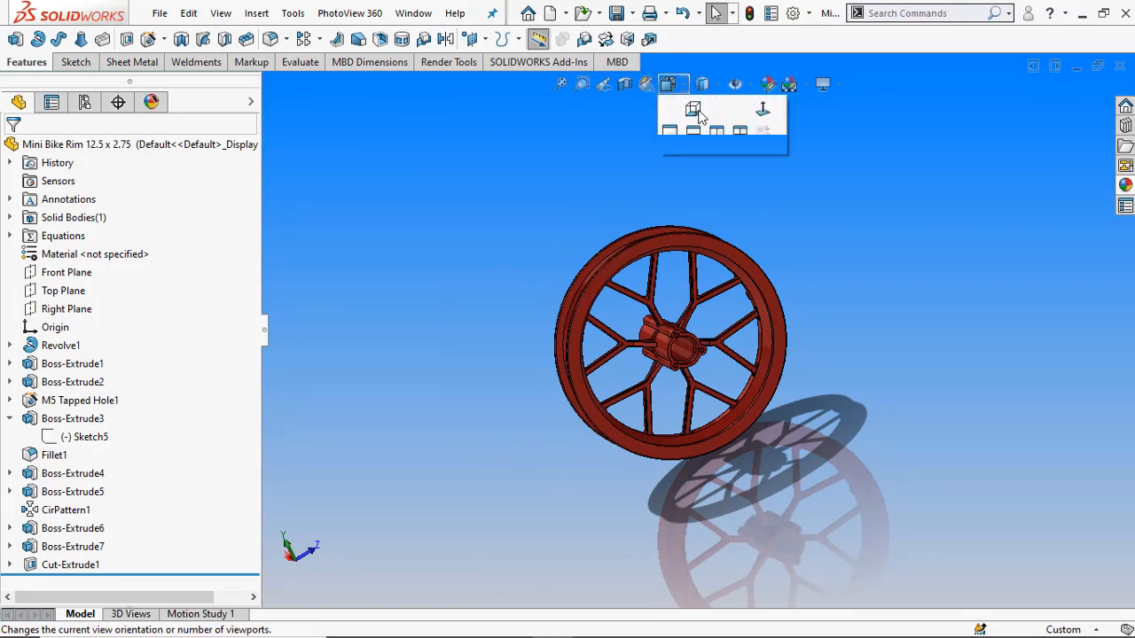
pyautogui.click(700, 113)
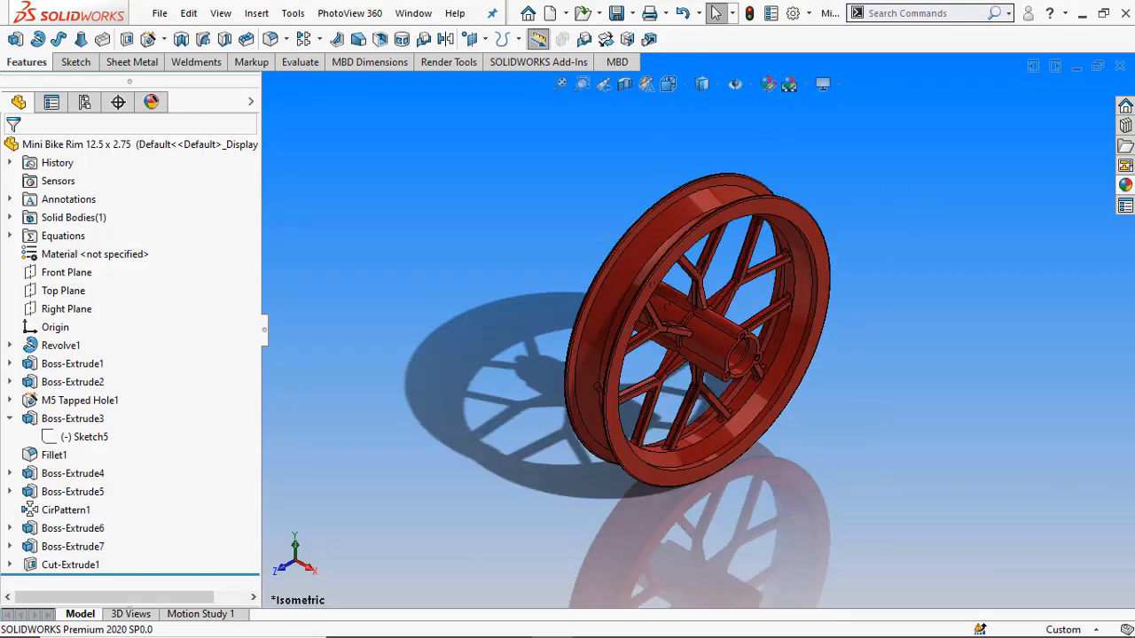